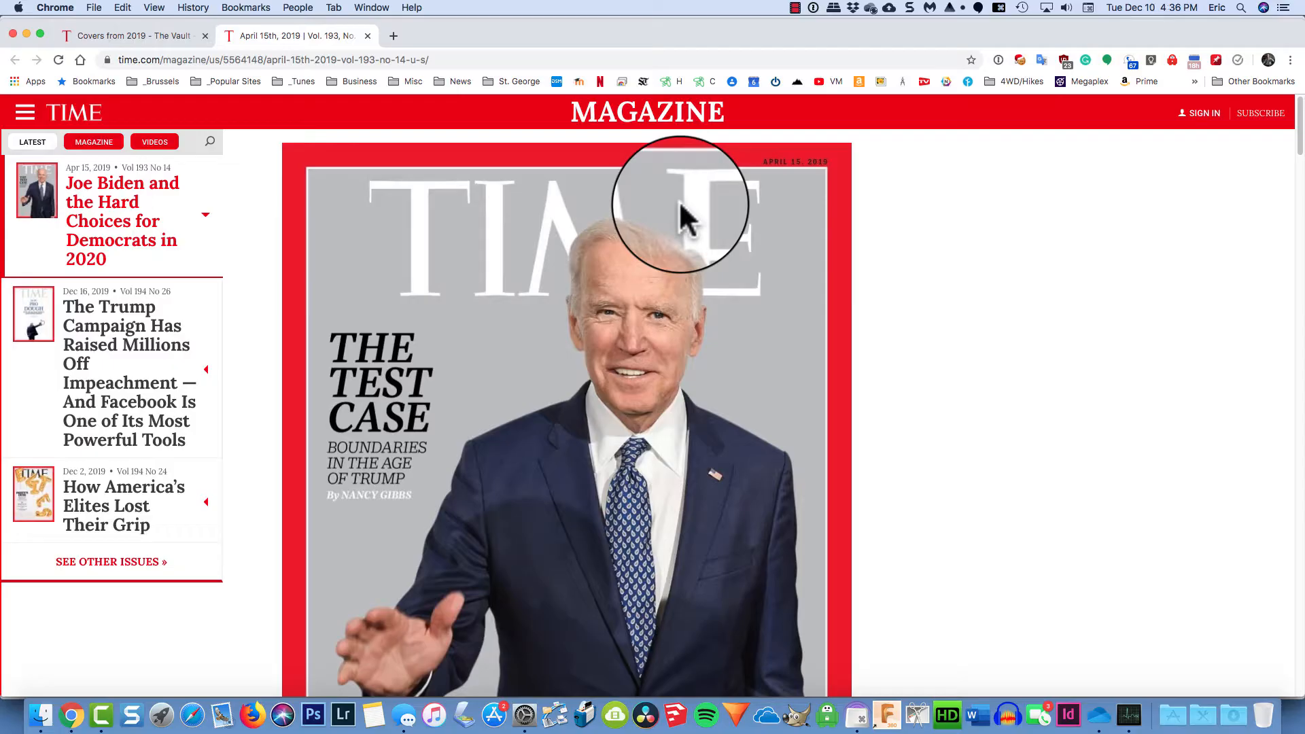
Step: Examine the April 15, 2019 TIME magazine cover, then return to the 2019 covers page
scroll(948, 350, down, 3)
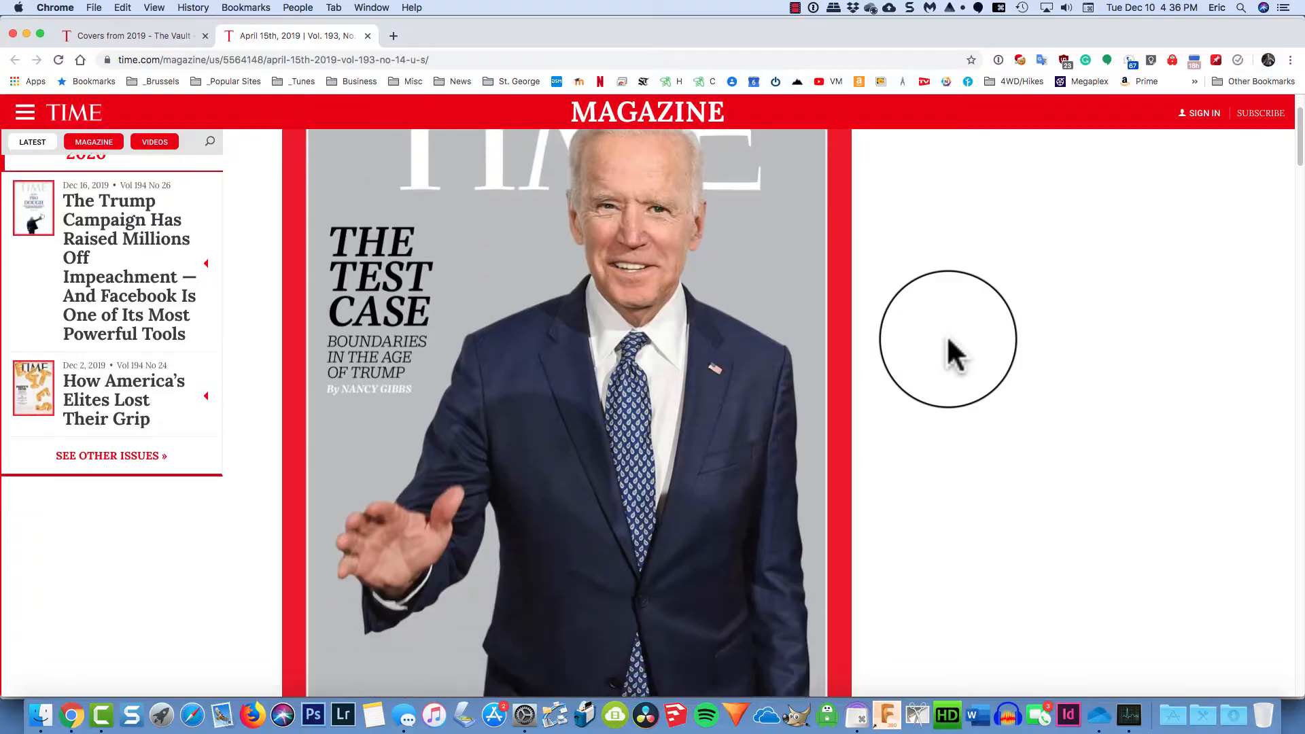
scroll(953, 354, down, 5)
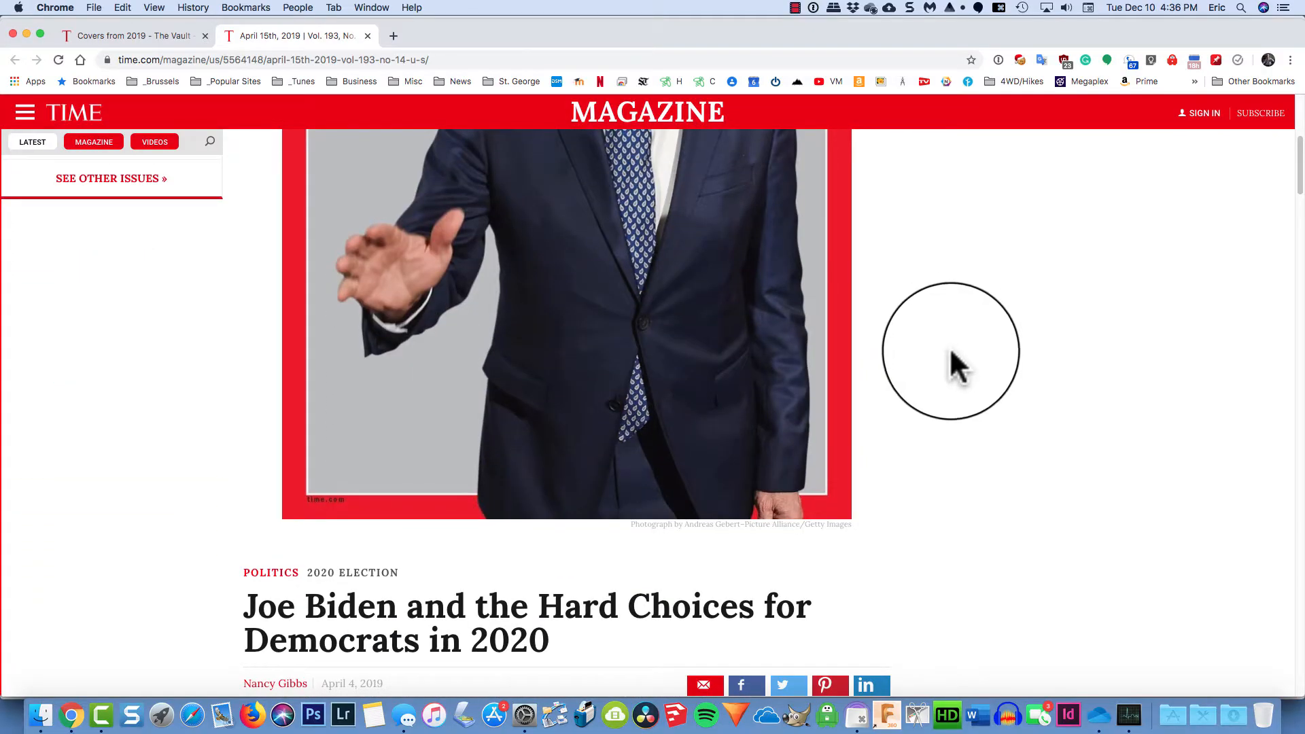
scroll(968, 431, up, 5)
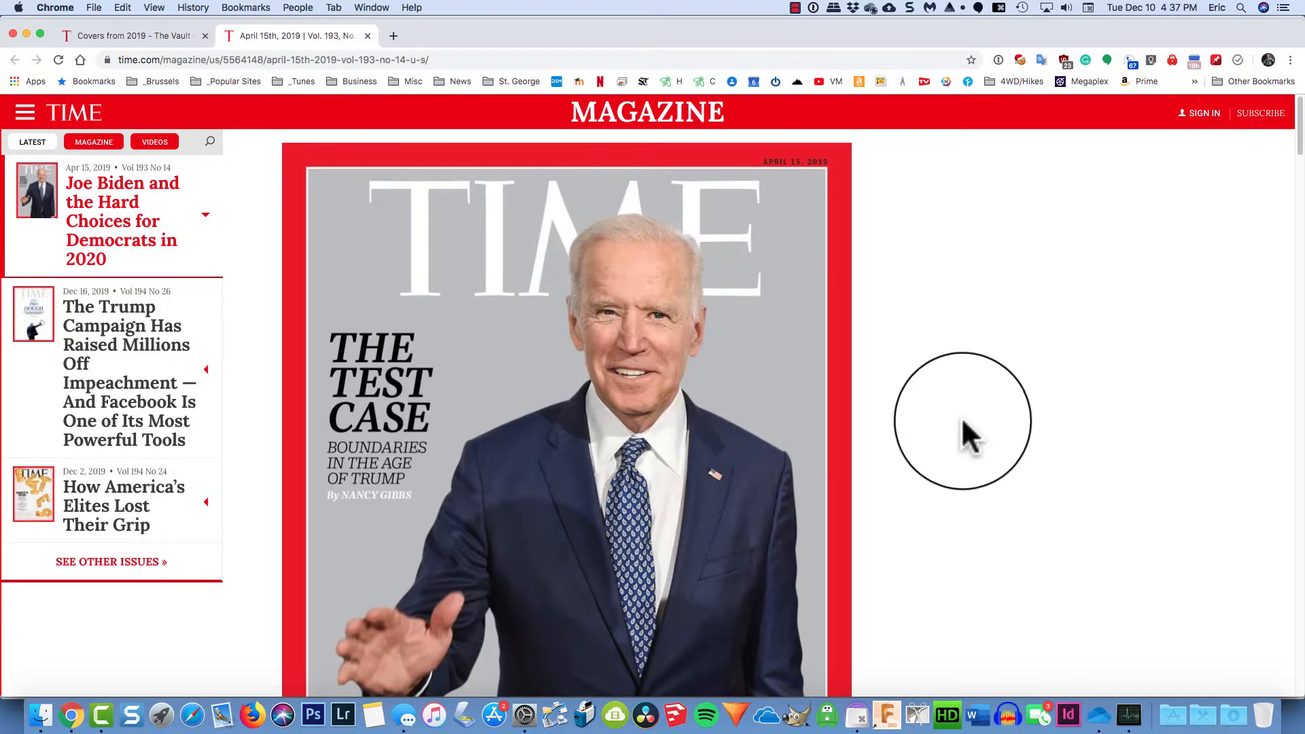
click(165, 38)
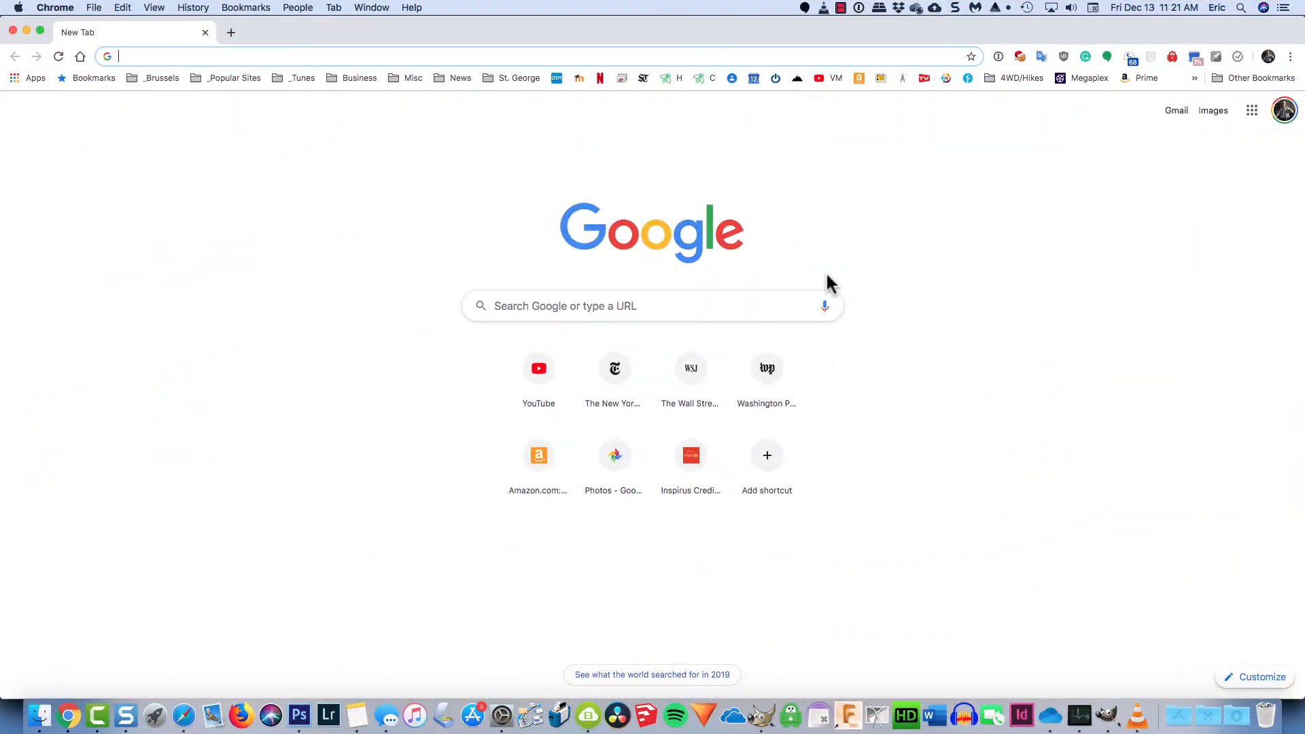
Step: Search Google for "pixlr editor", open the Online Photo Editor result and dismiss its welcome dialog
text(pxlr)
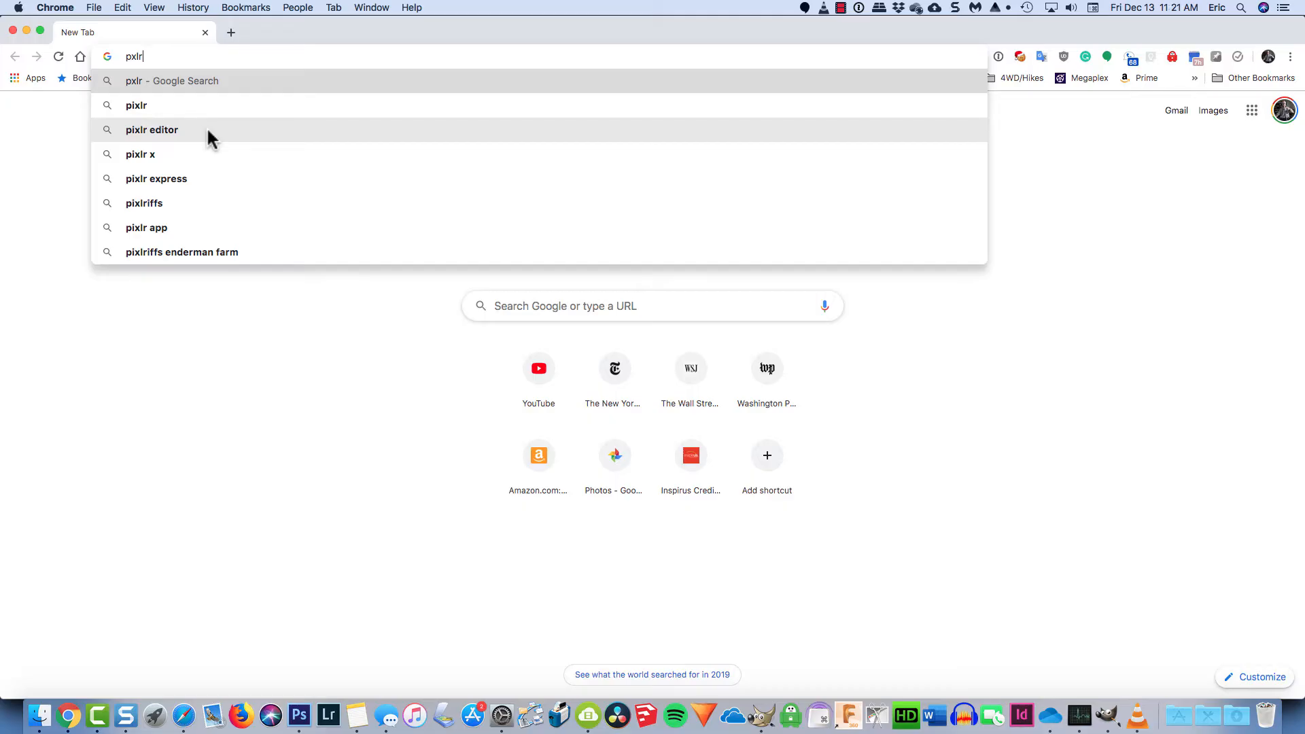
click(207, 130)
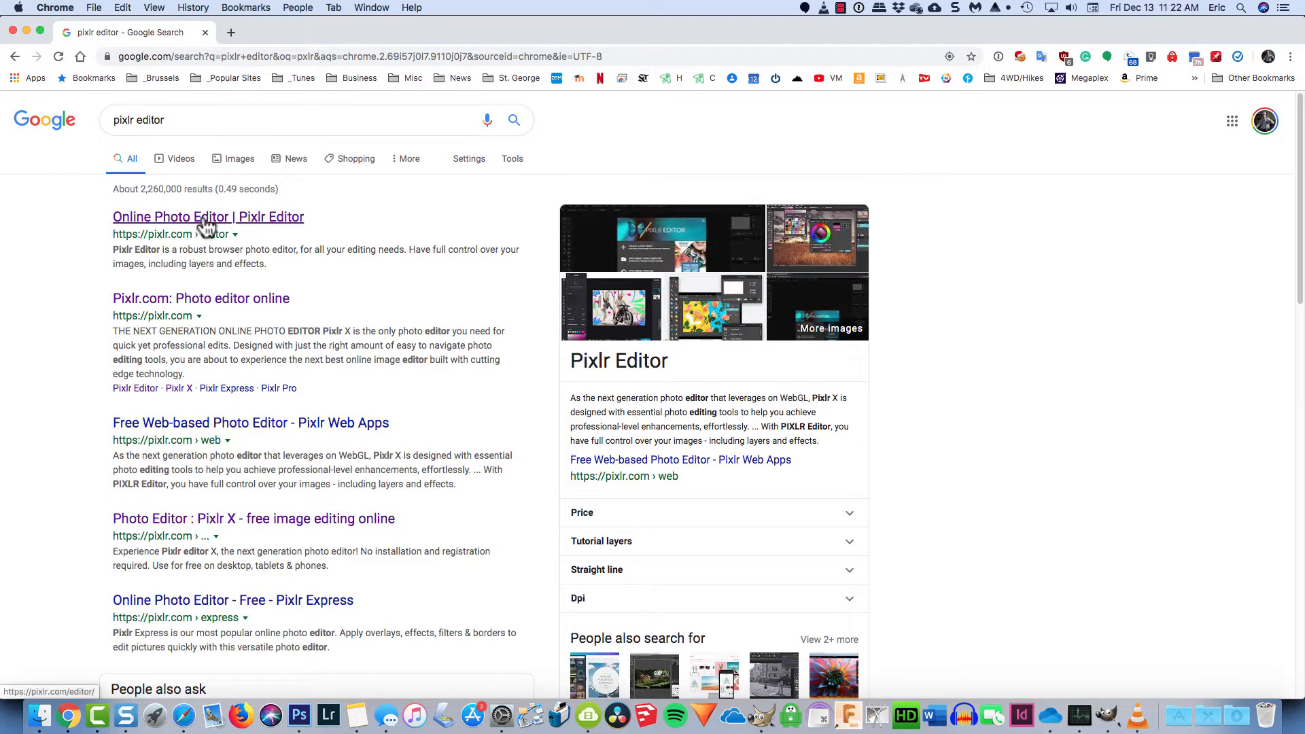
click(214, 218)
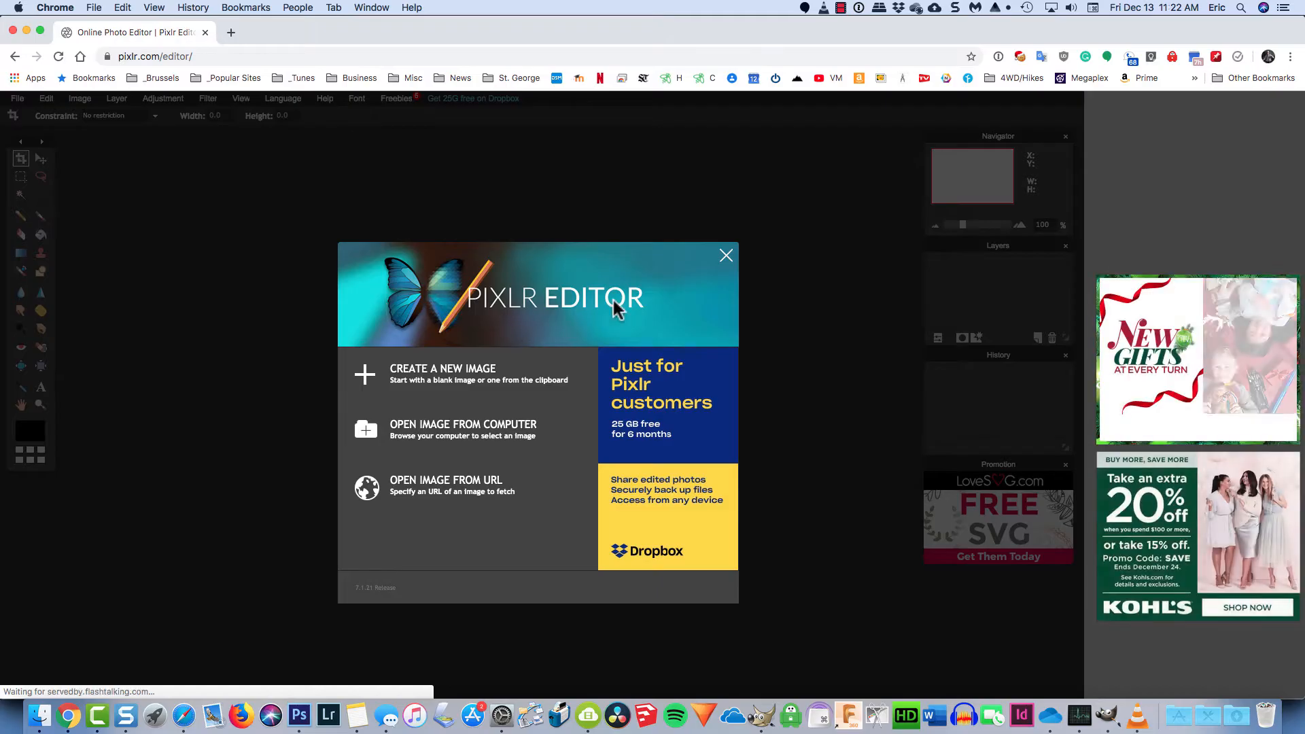
click(723, 257)
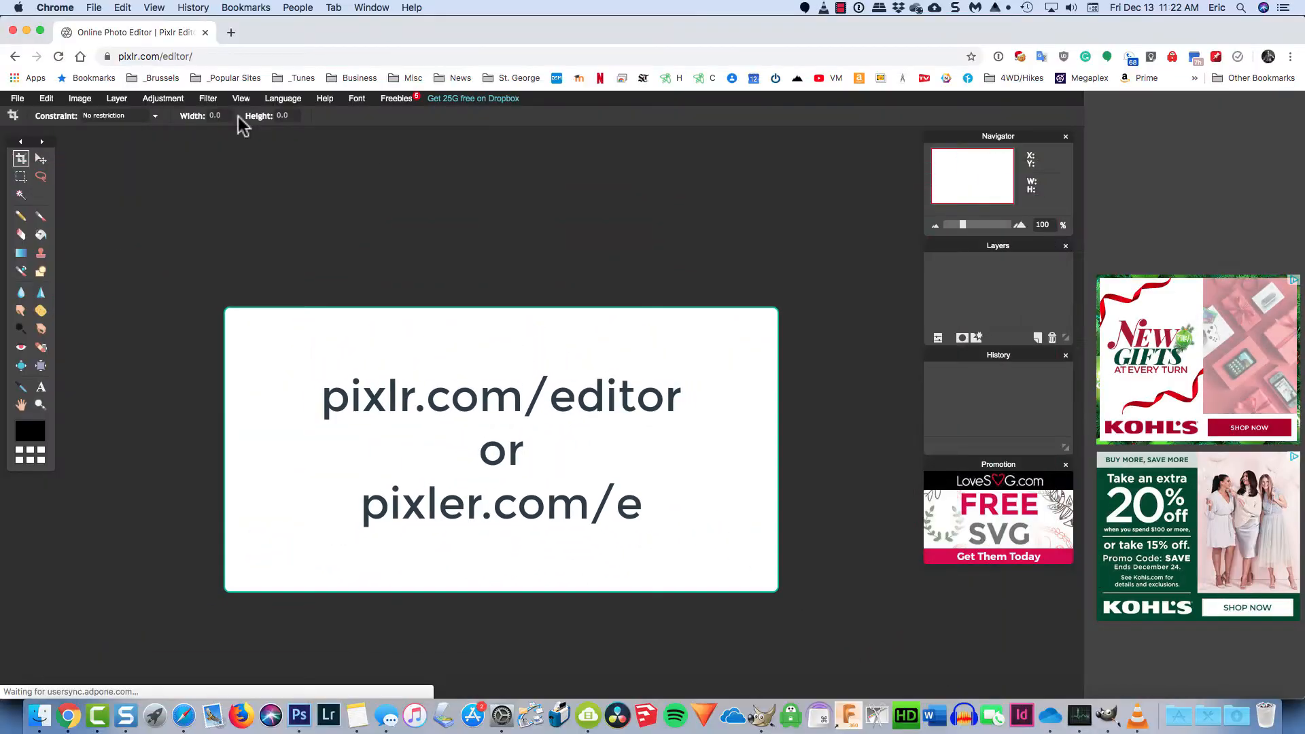
click(216, 53)
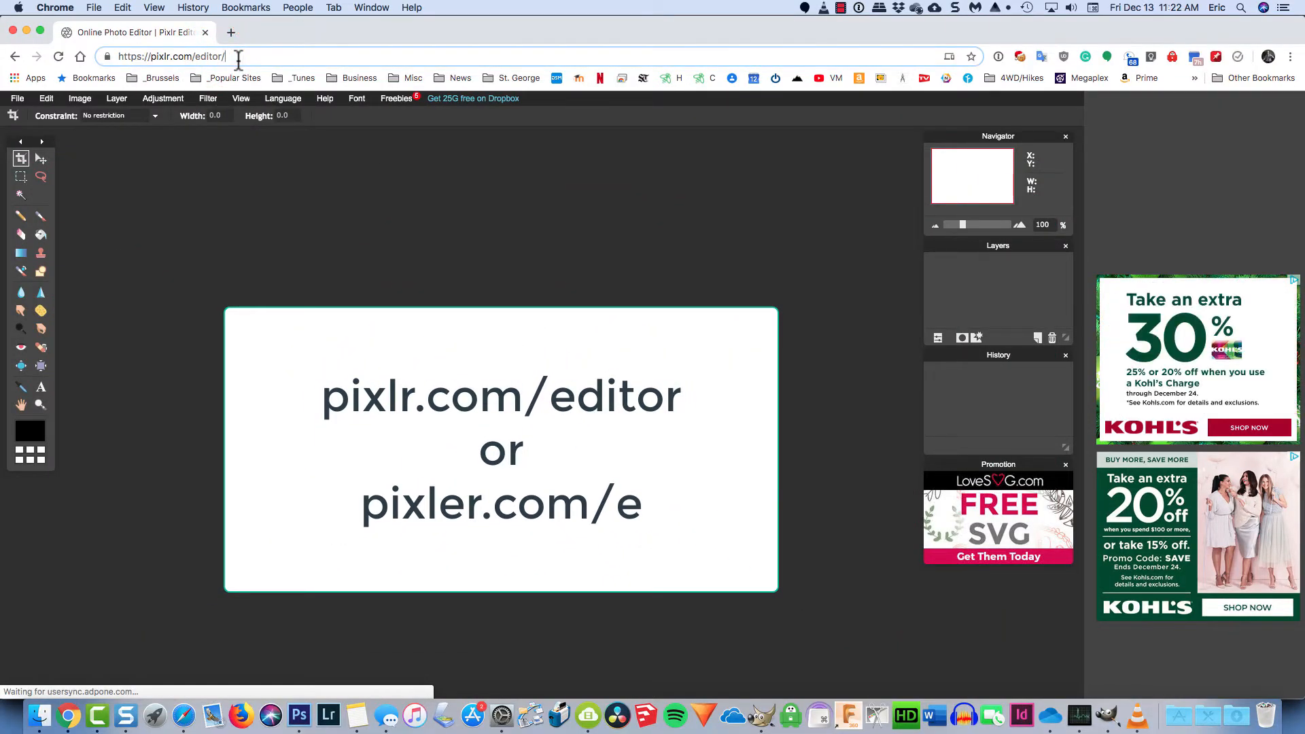
key(BackSpace)
key(BackSpace)
key(BackSpace)
key(BackSpace)
key(BackSpace)
key(BackSpace)
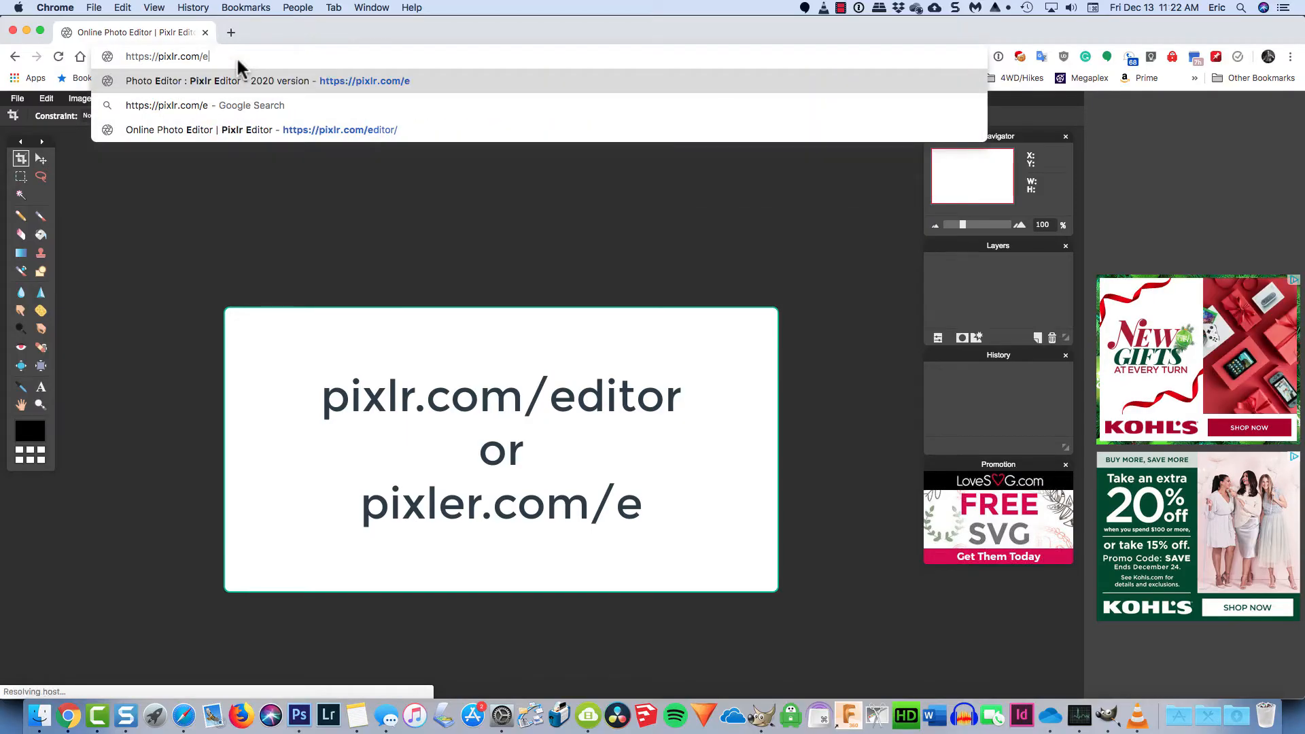
key(Return)
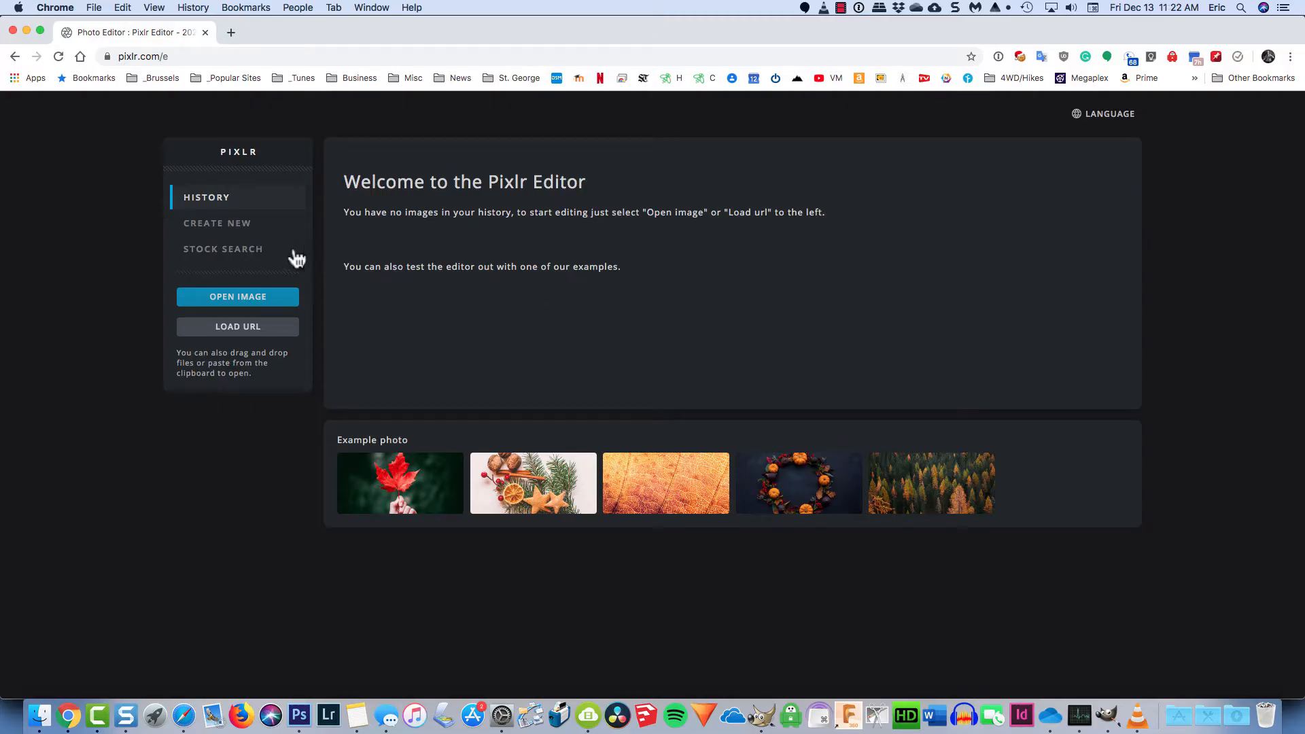
Step: Create a new image named "Time Cover" with a width of 3165 and a height of 4096 pixels
click(228, 230)
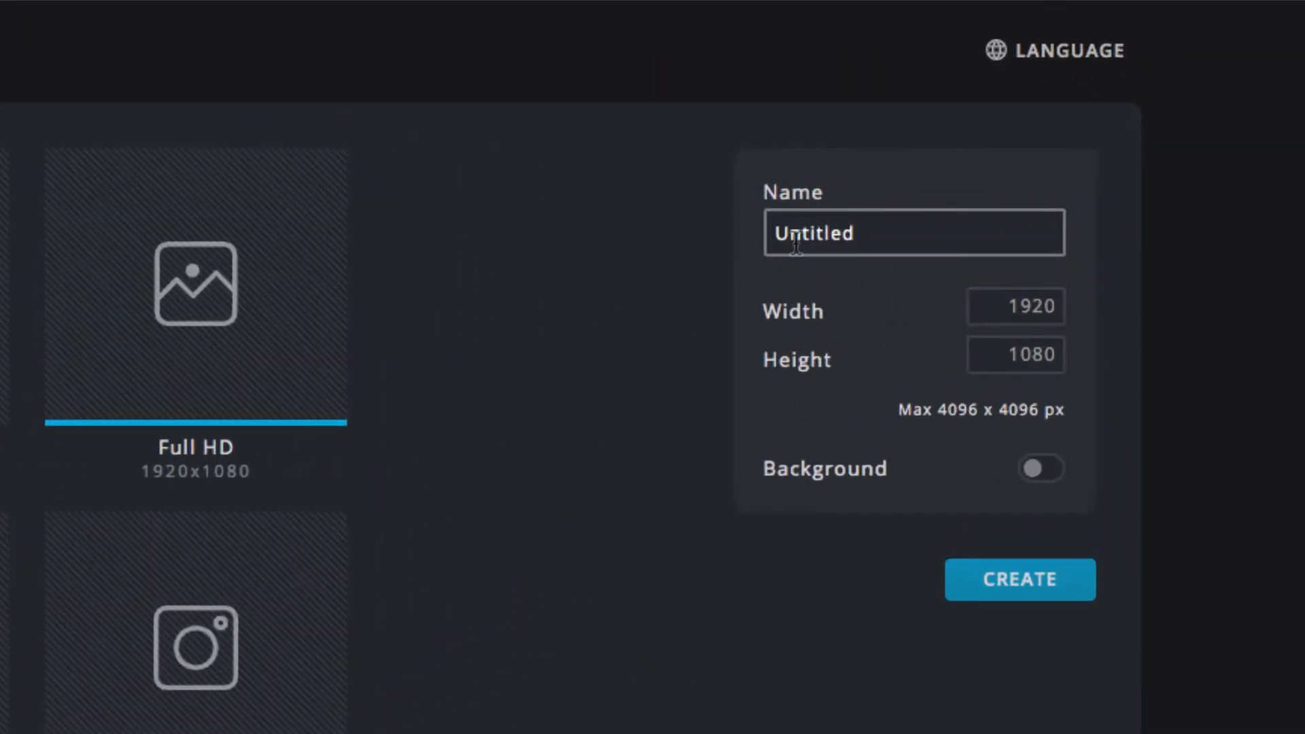
double_click(807, 231)
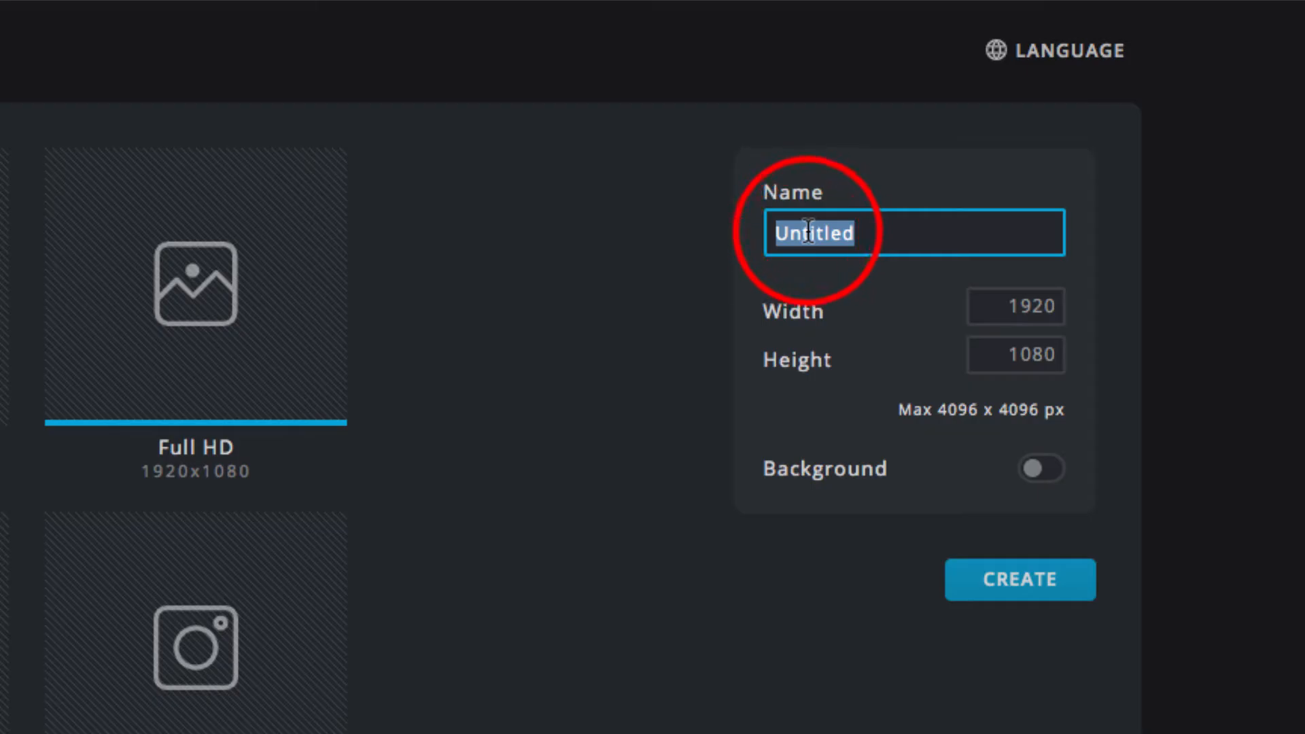
text(Time Cover)
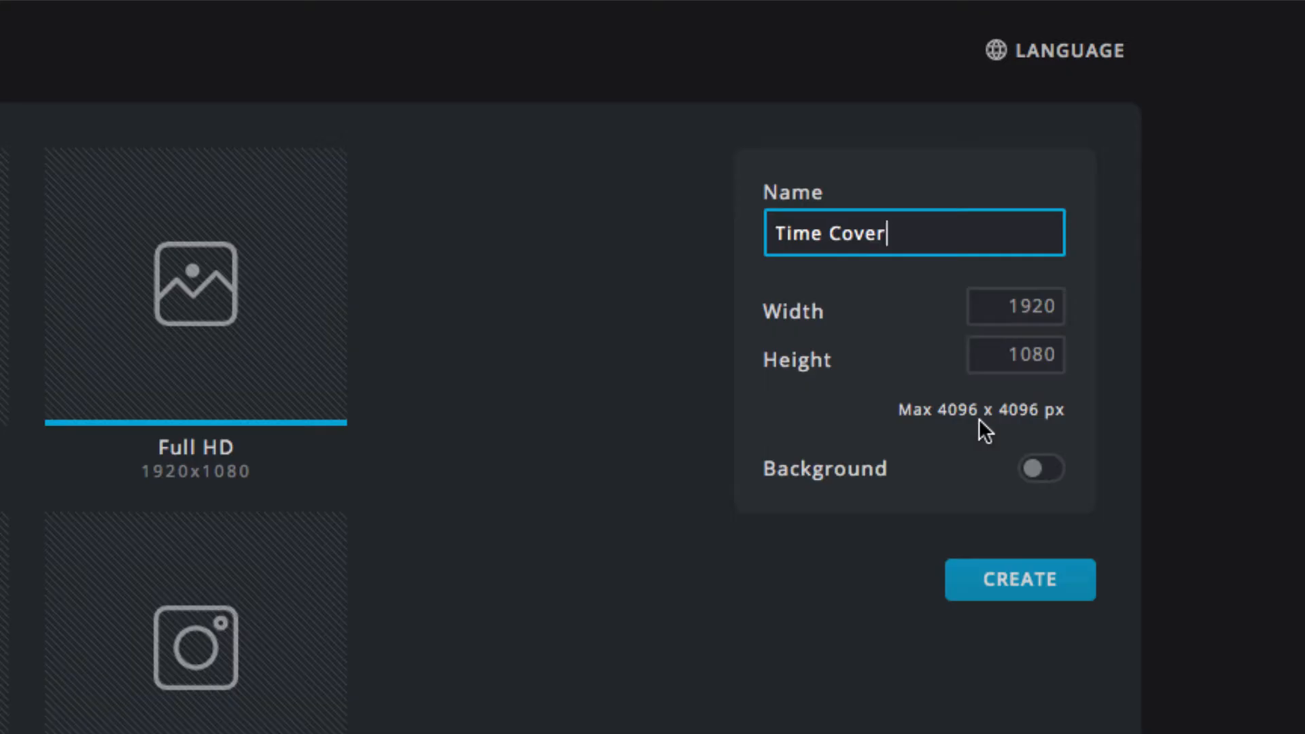
double_click(1040, 354)
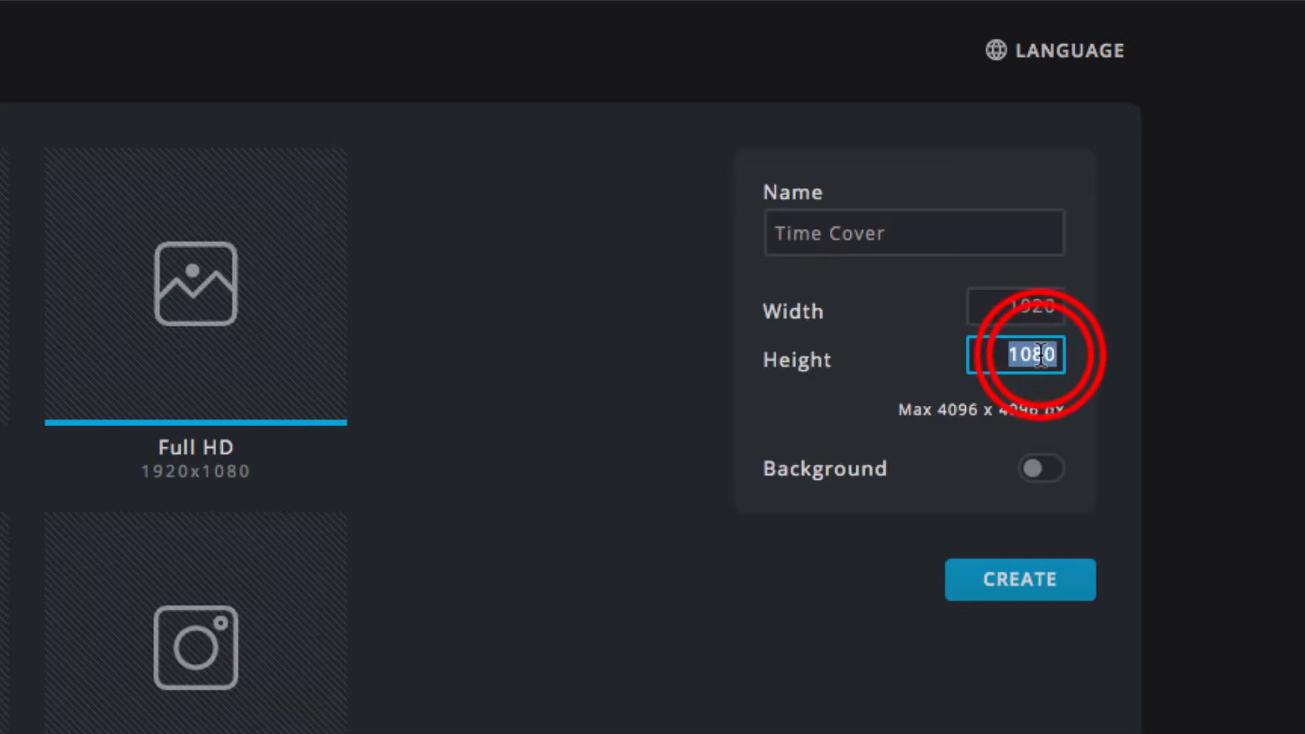
text(4096)
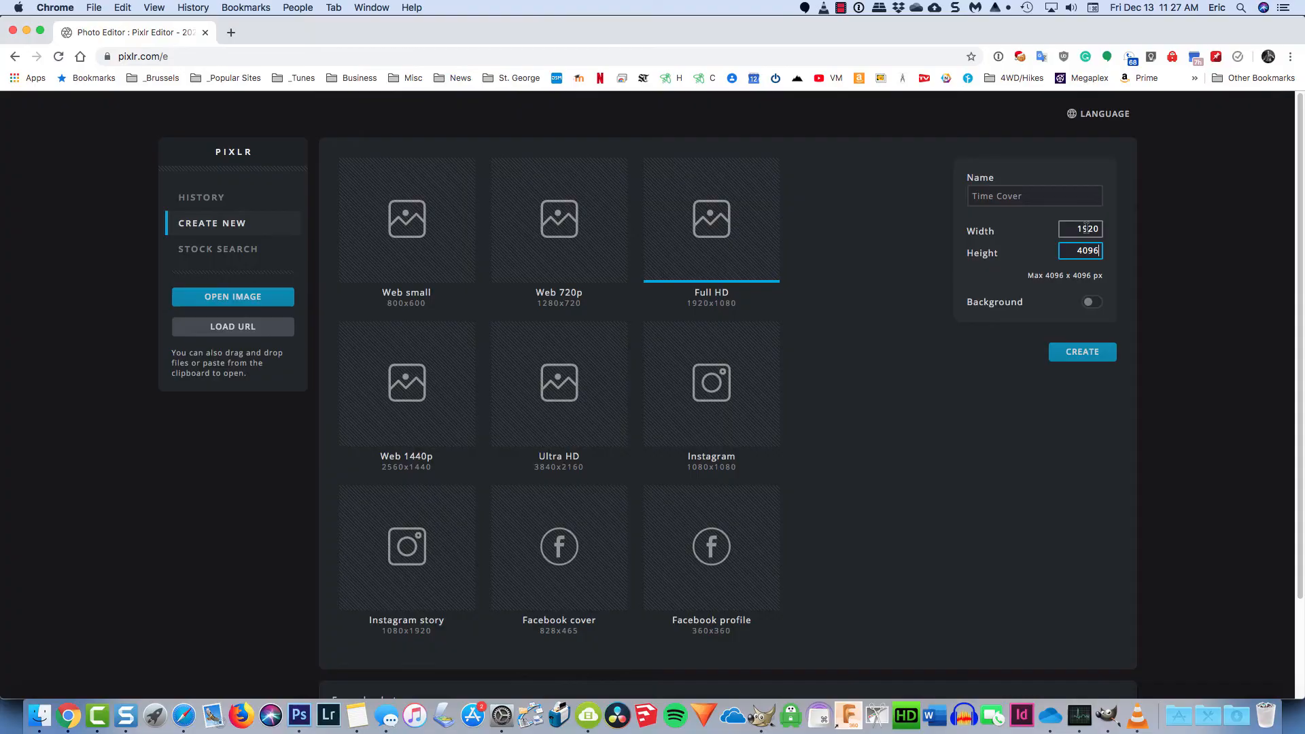
double_click(1085, 229)
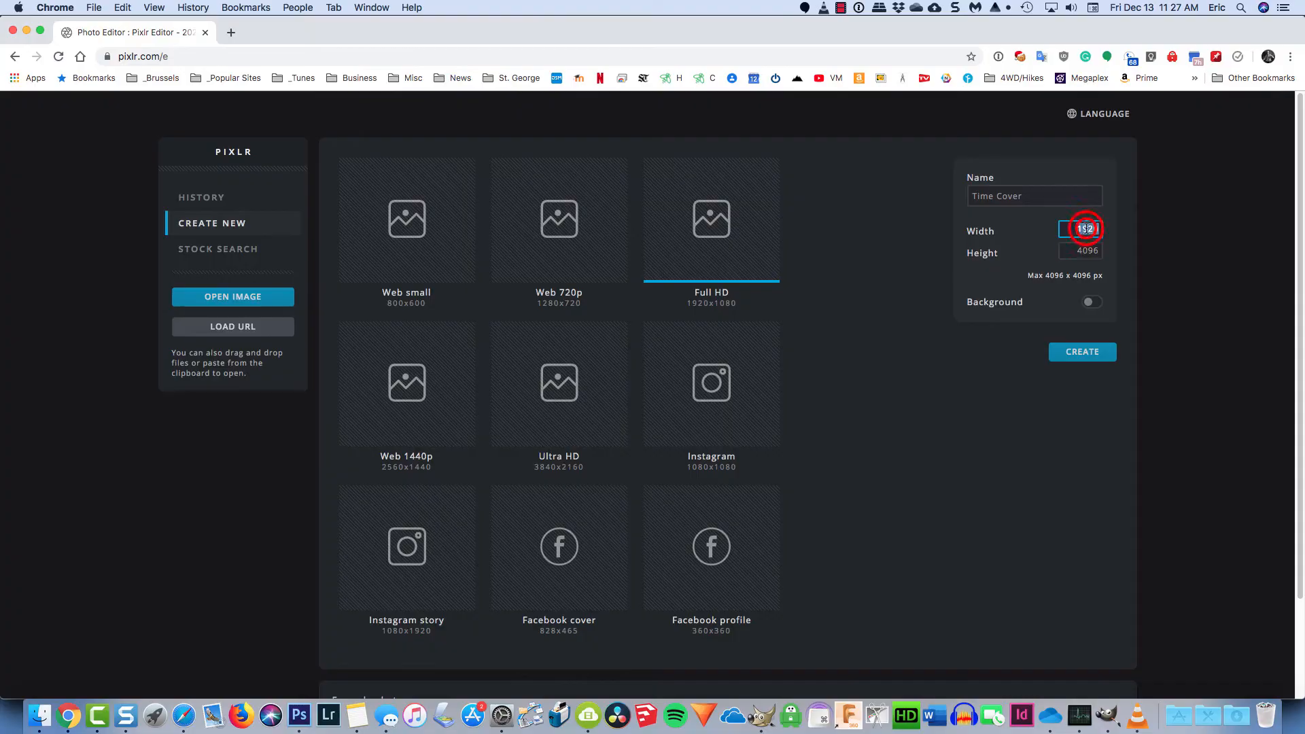
text(3165)
click(1080, 352)
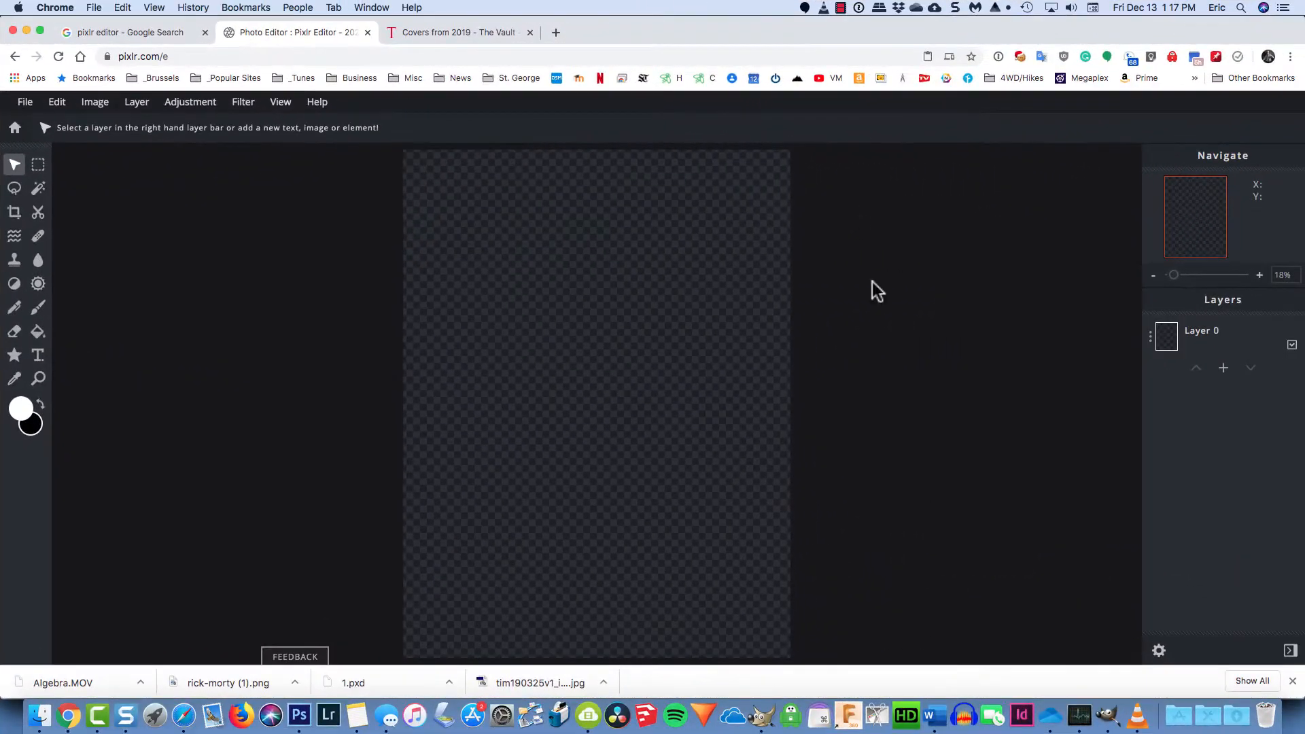
Step: Turn on Light UI mode in the editor preferences
click(1158, 651)
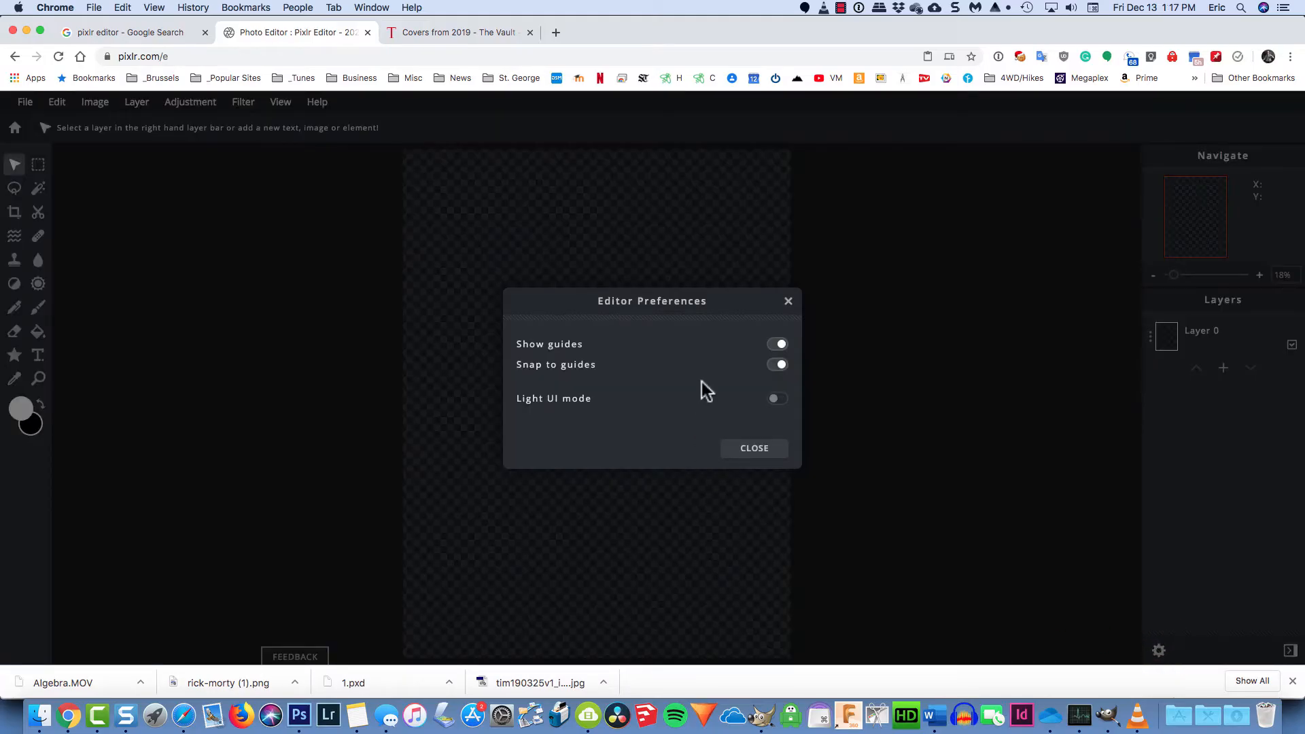
click(778, 401)
click(752, 452)
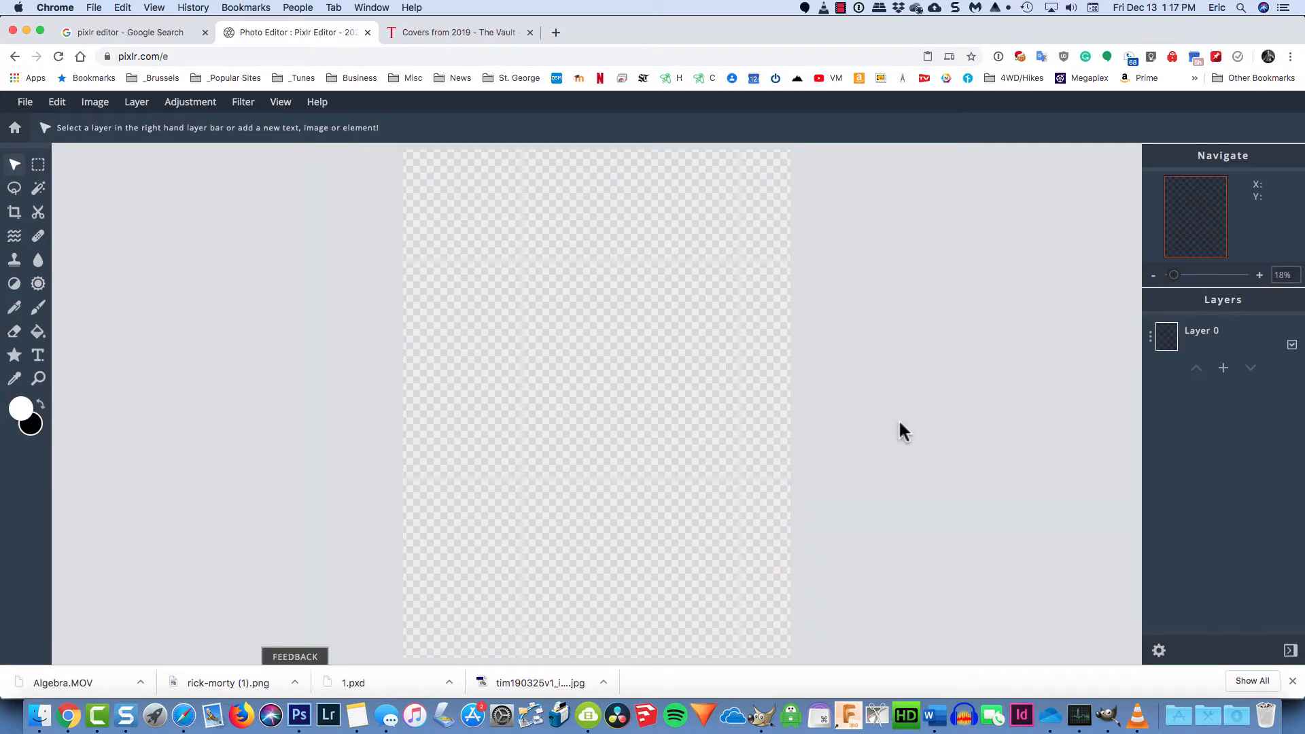
click(178, 54)
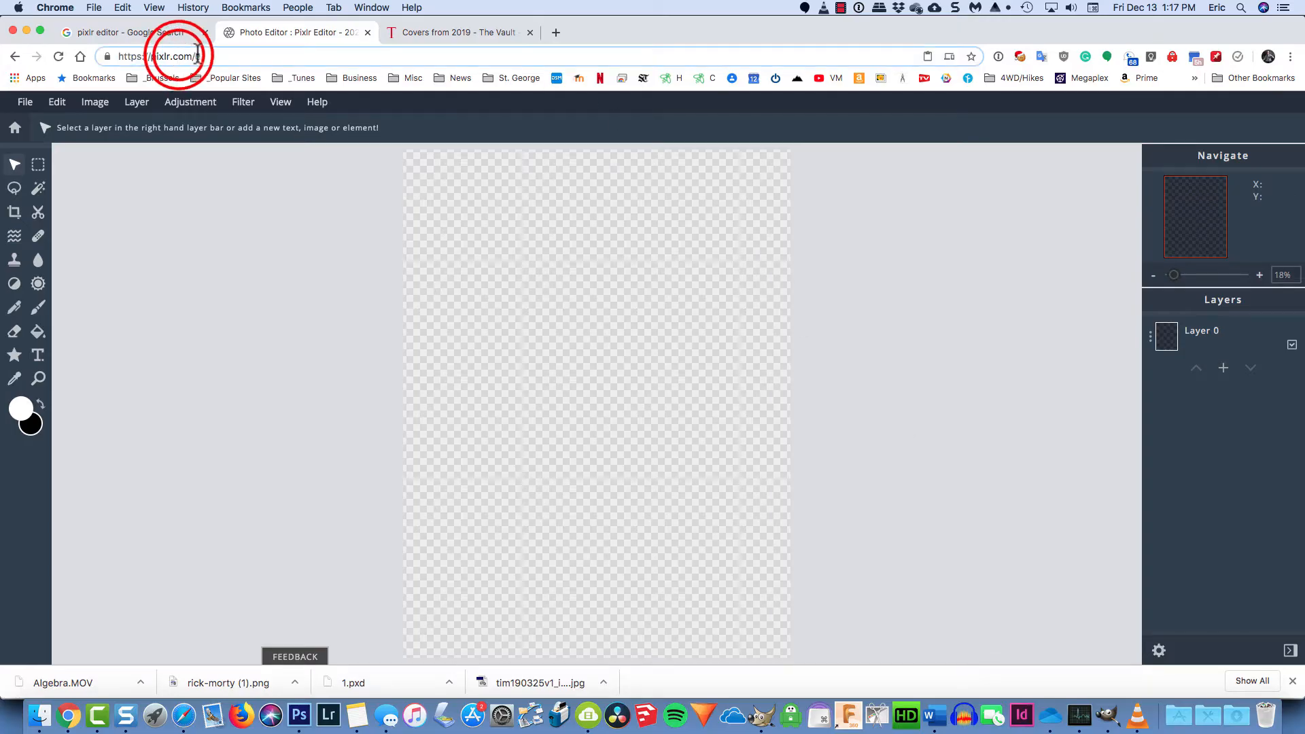
drag(196, 55, 112, 54)
key(cmd+c)
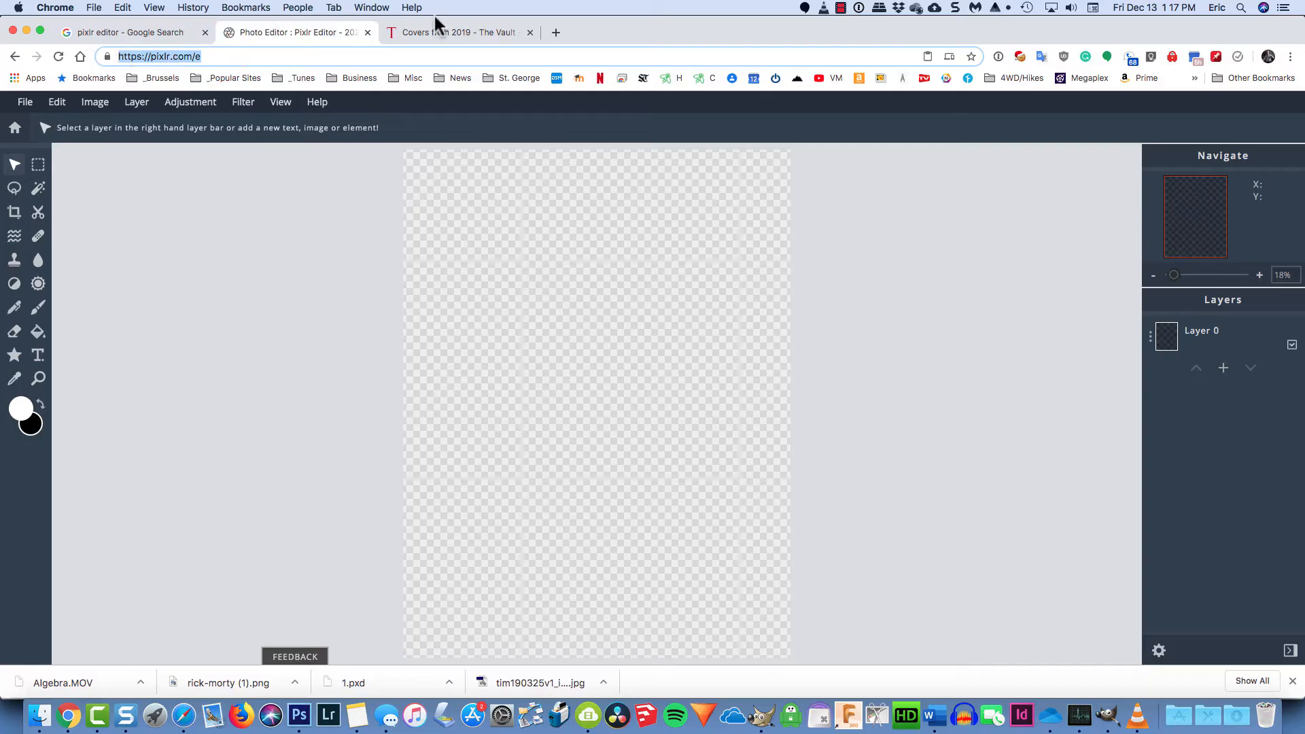
click(555, 32)
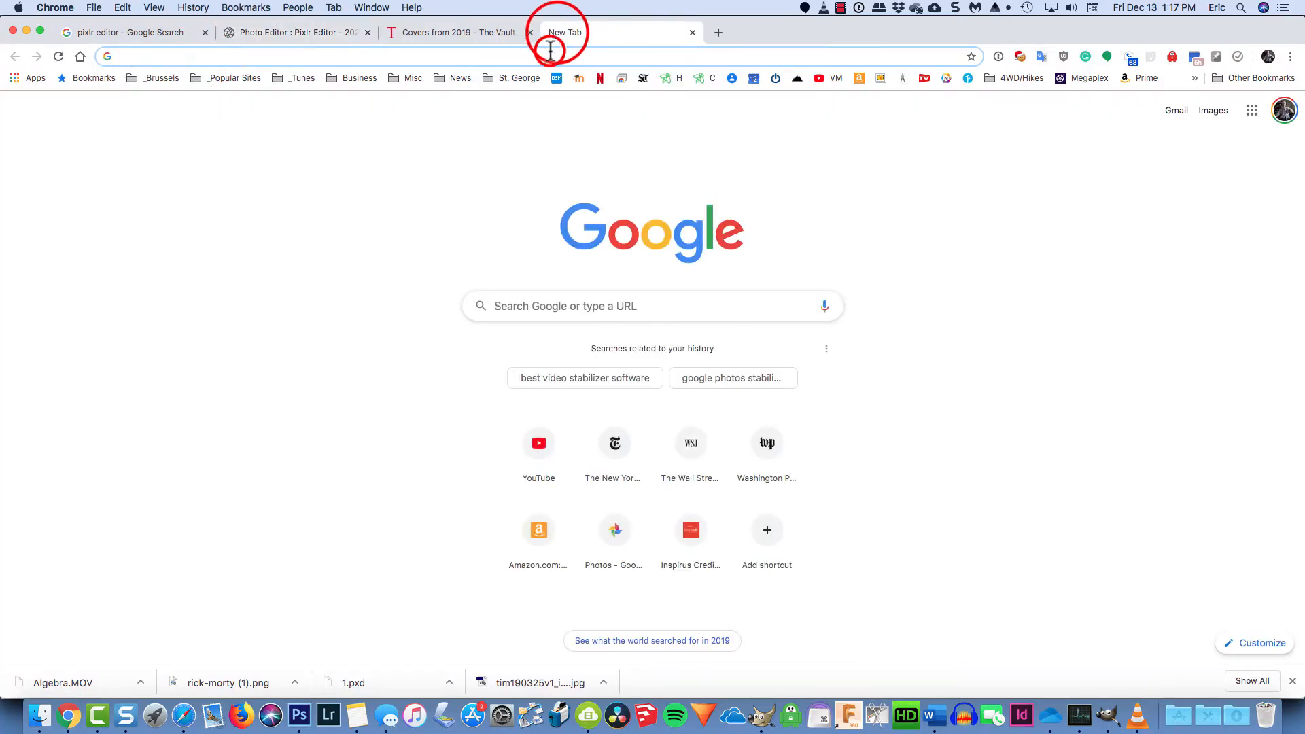
key(cmd+v)
key(Return)
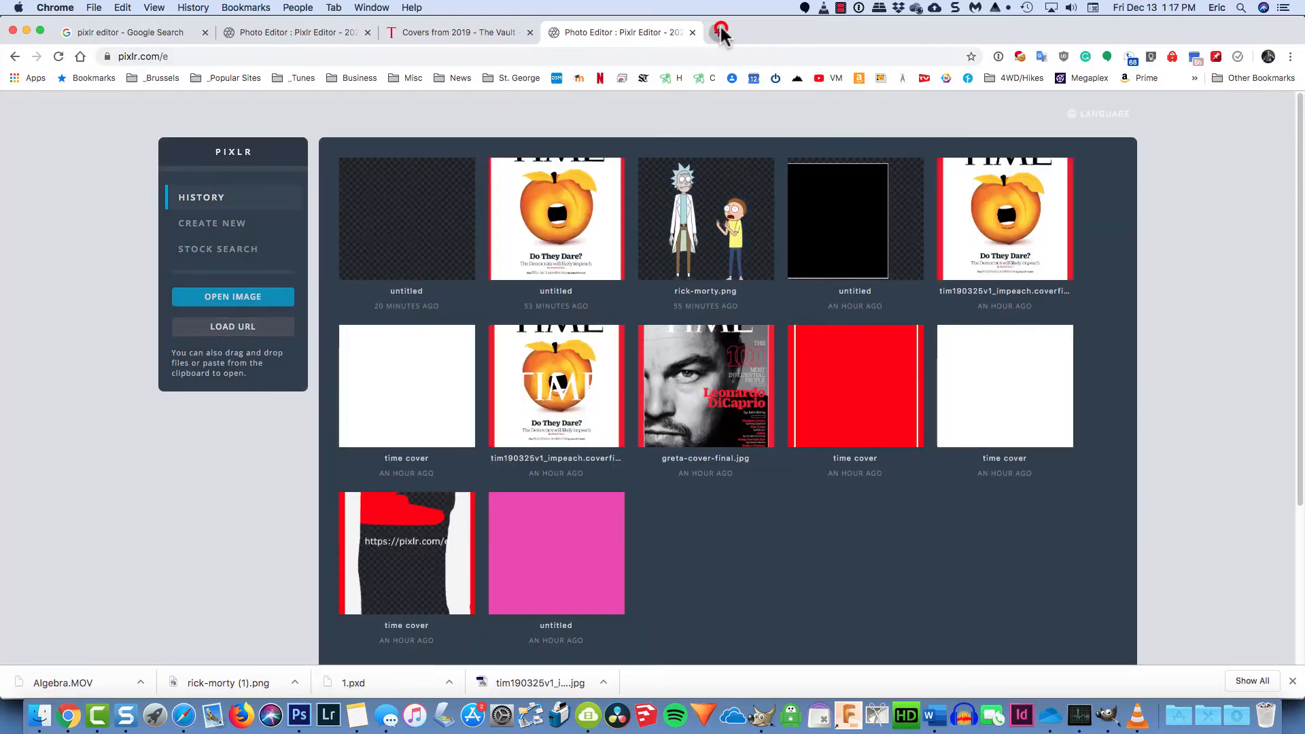
click(718, 32)
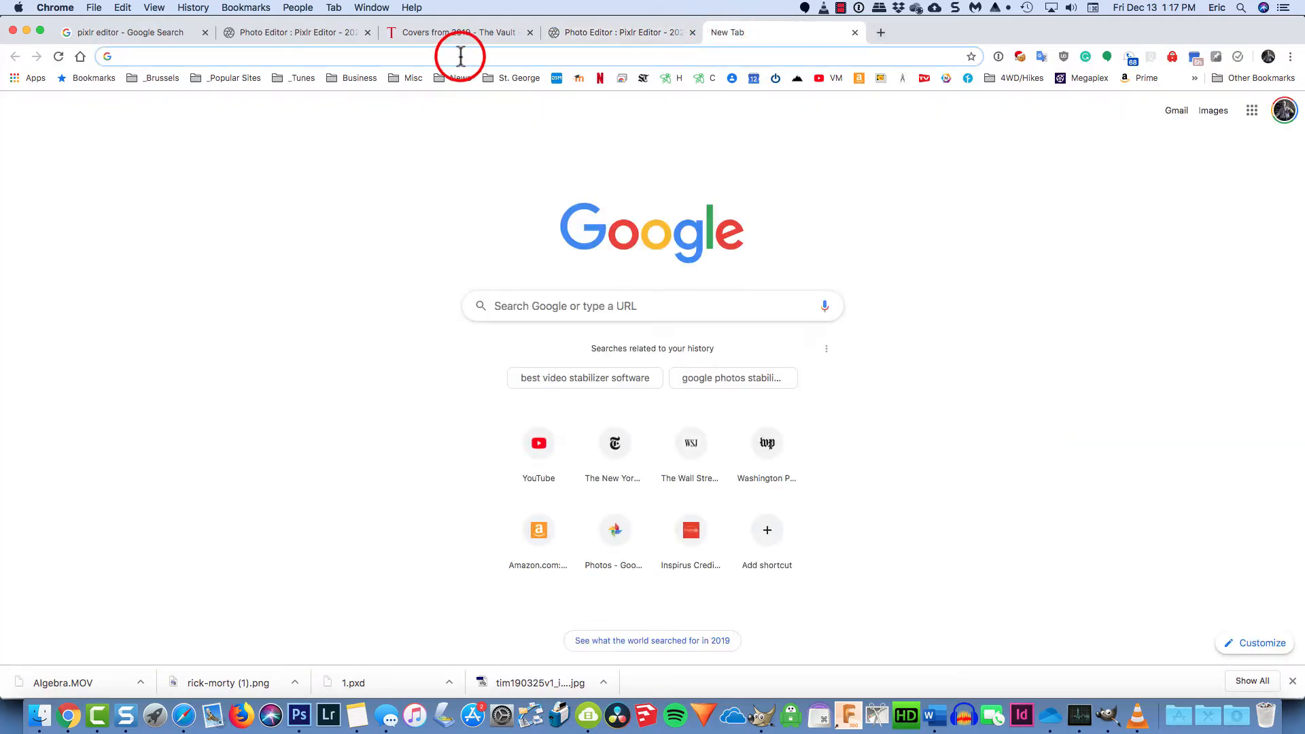
key(cmd+v)
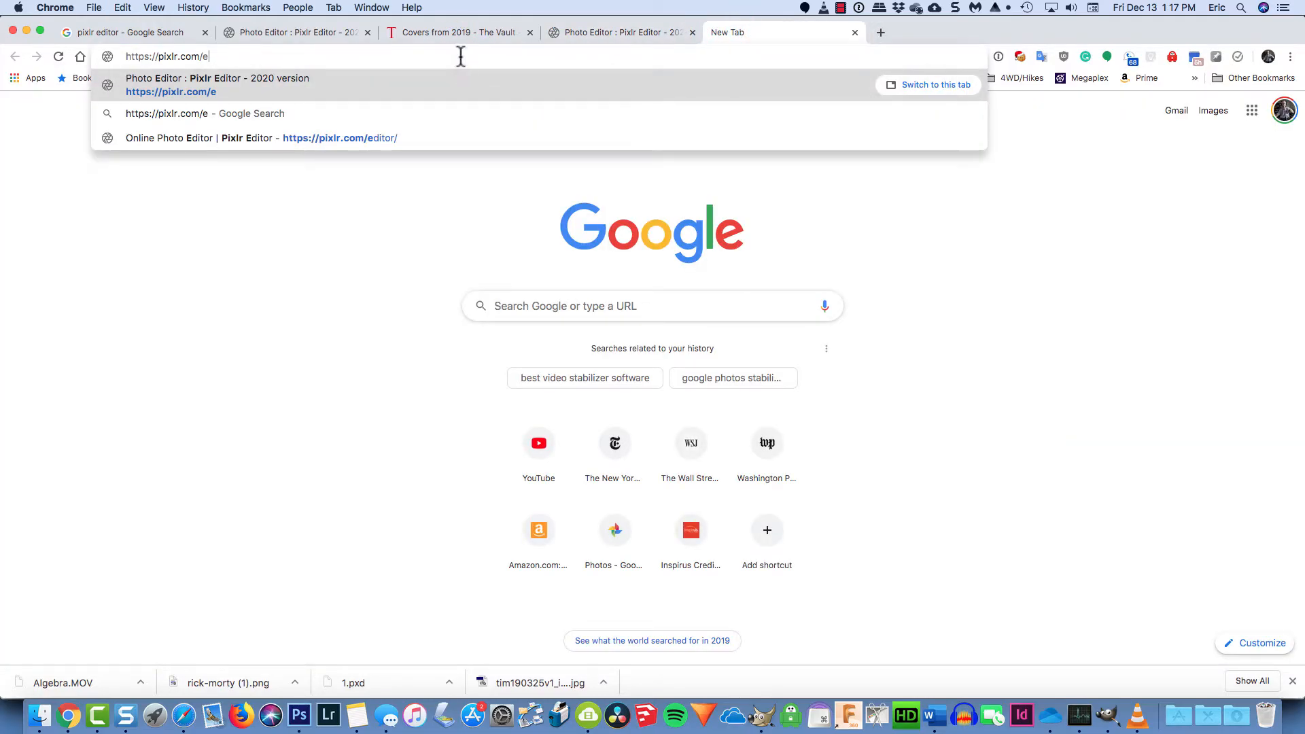
key(Return)
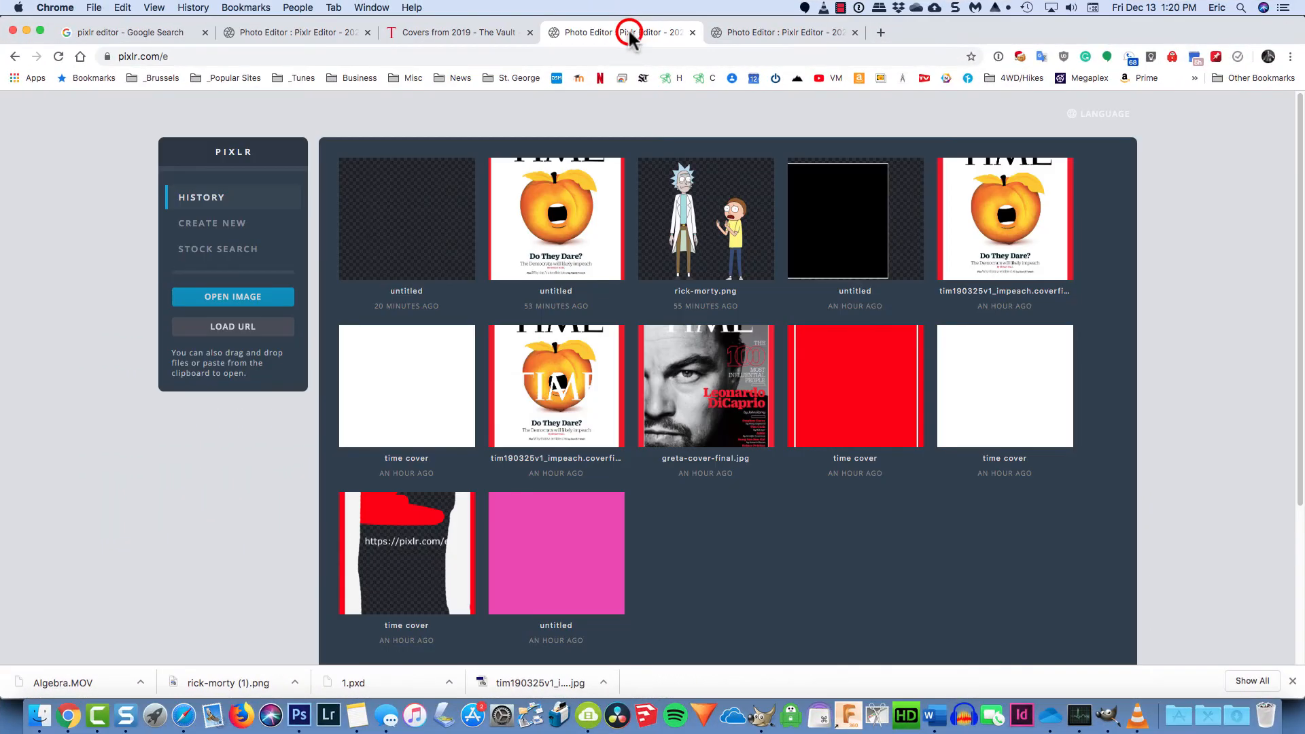
click(629, 34)
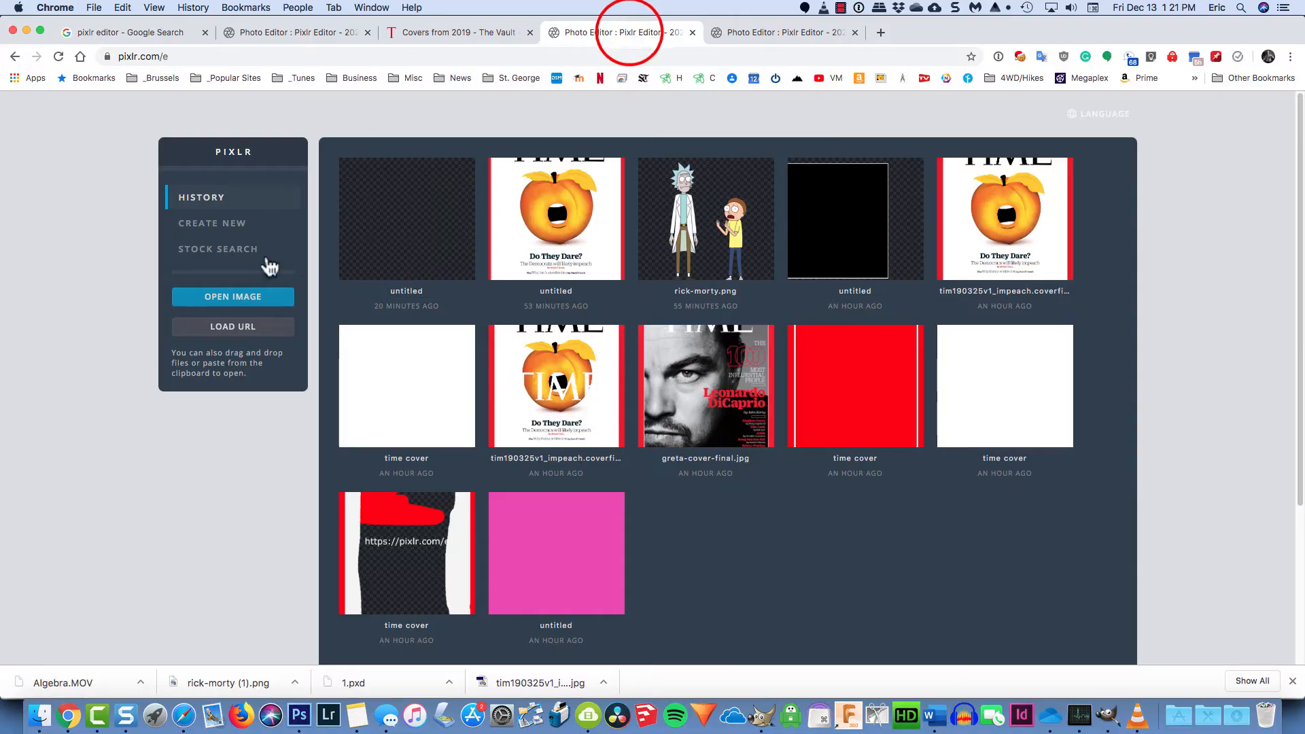
click(722, 358)
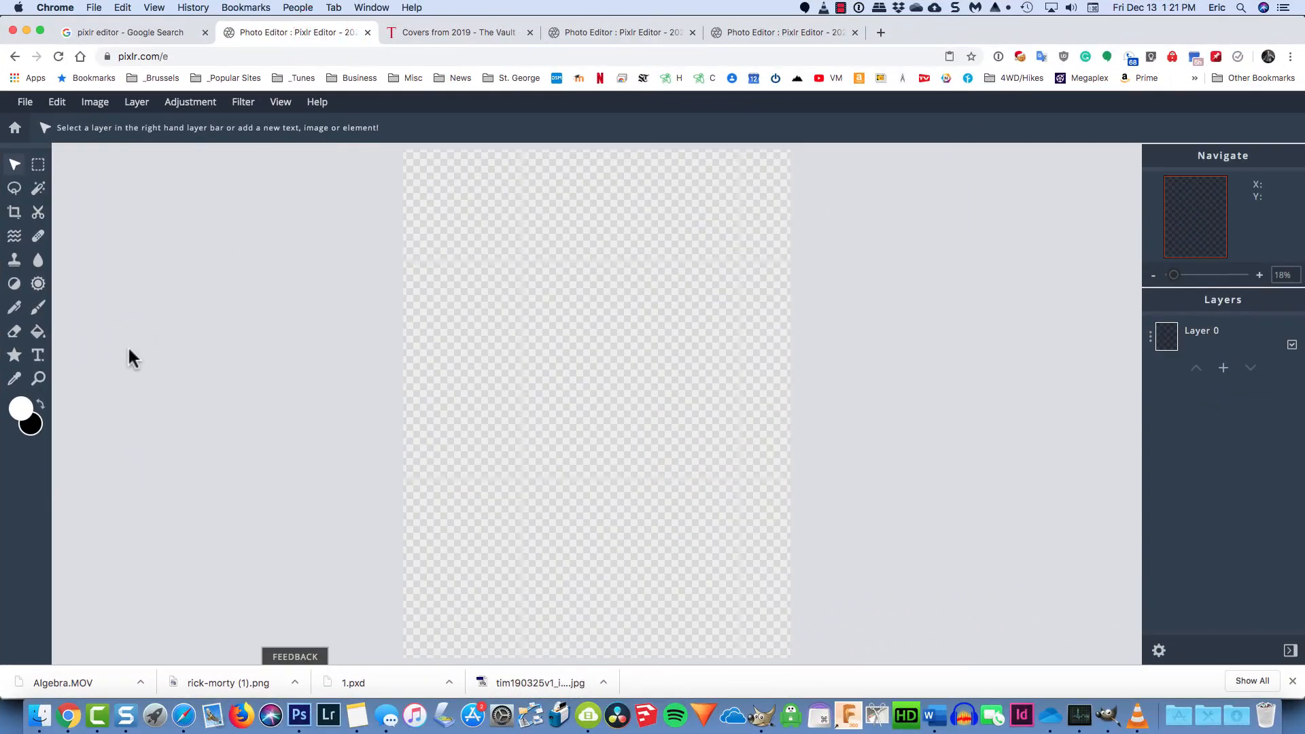
Step: Select Layer 0, activate the shape tool and set the foreground colour to pure red, #FF0000
click(1216, 333)
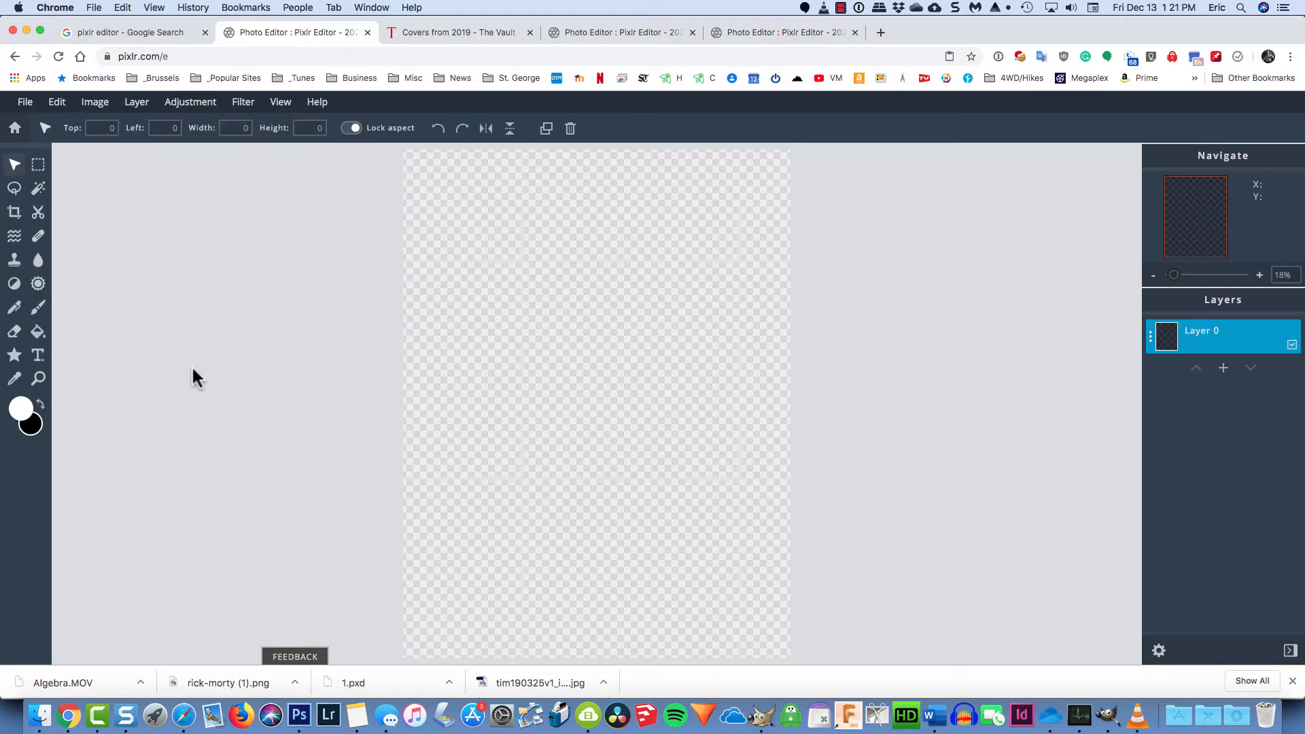
click(15, 354)
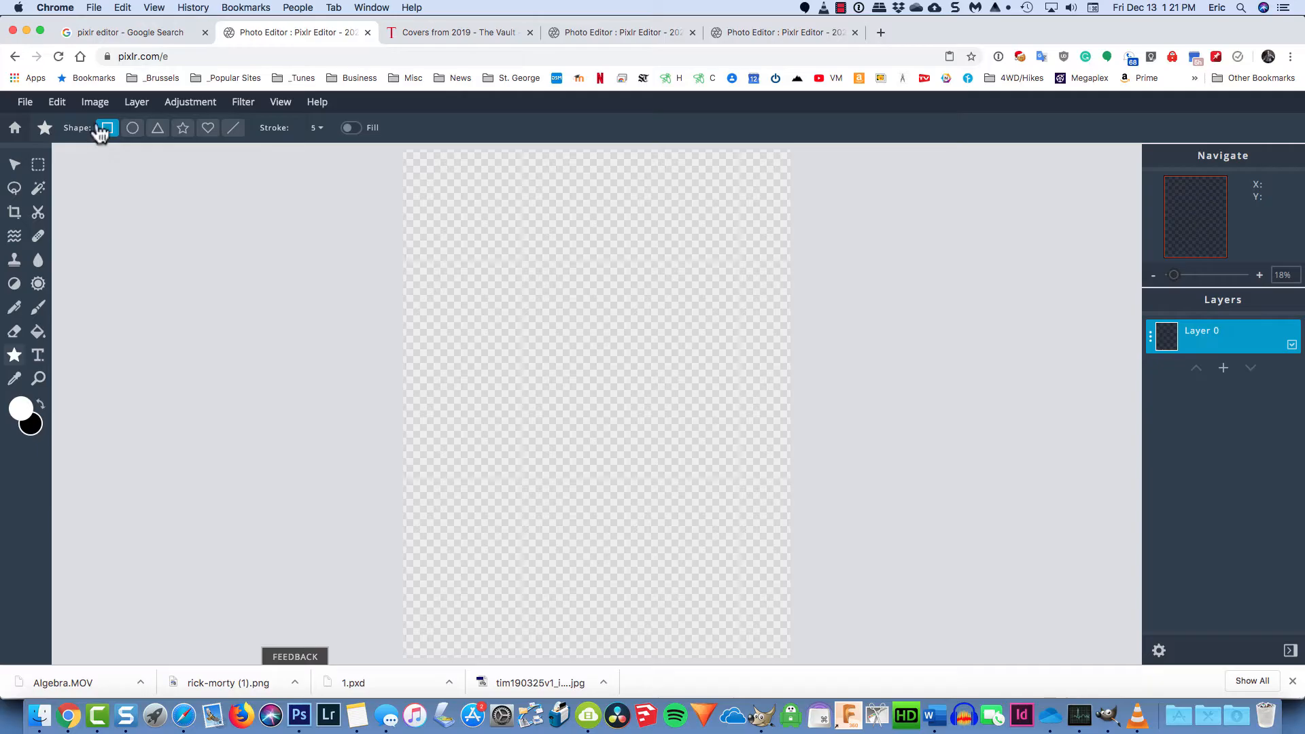
click(19, 413)
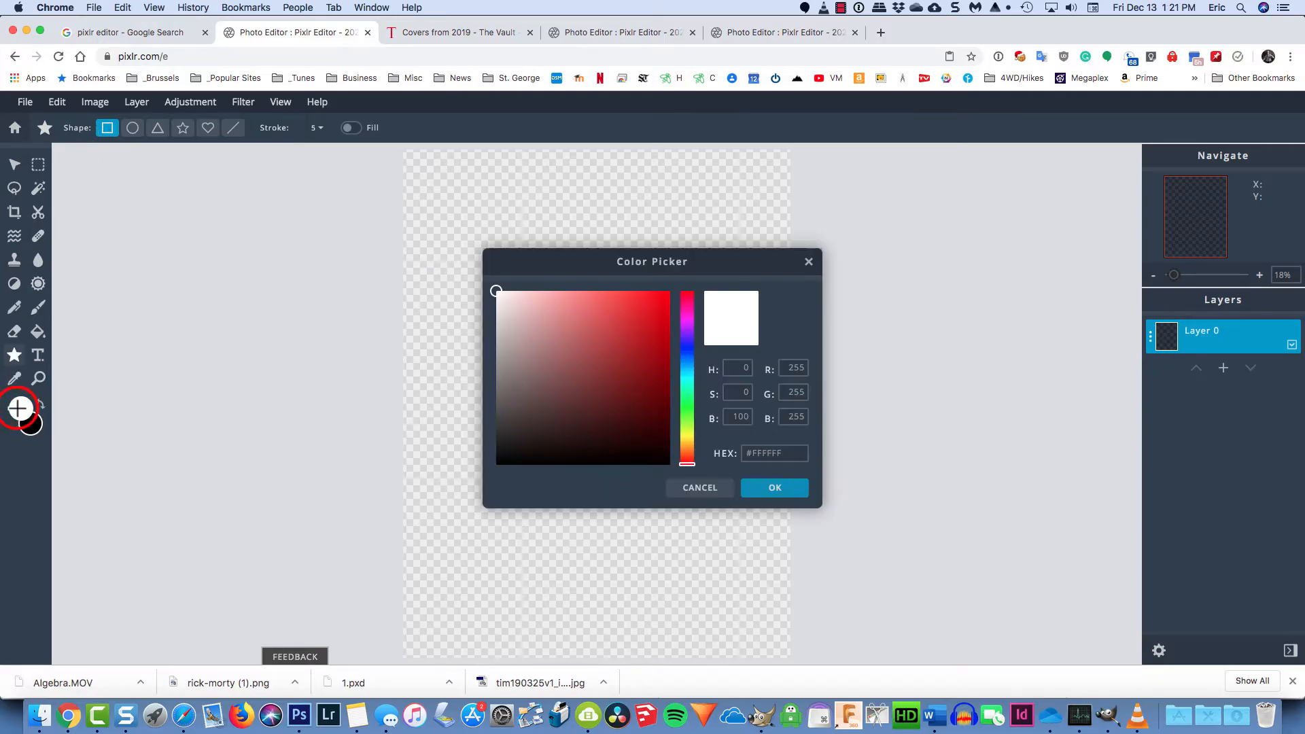
click(590, 342)
drag(624, 325, 670, 289)
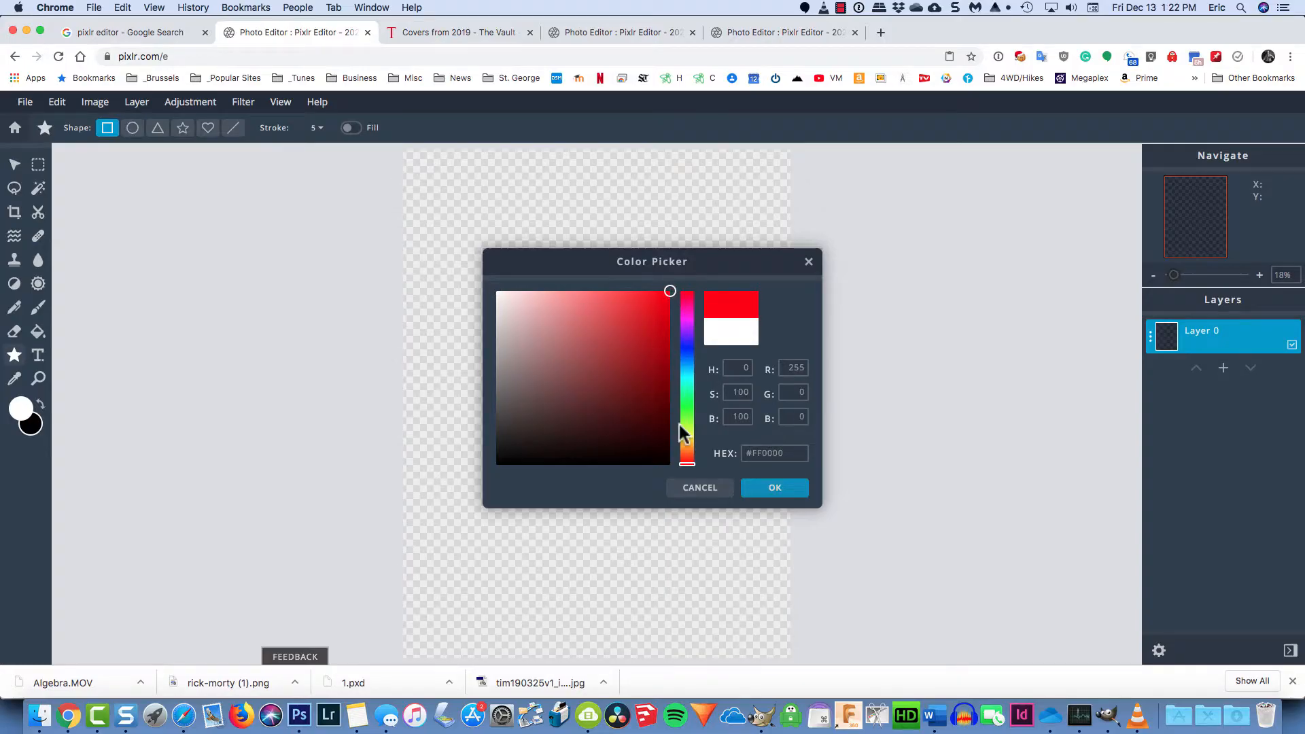
click(759, 487)
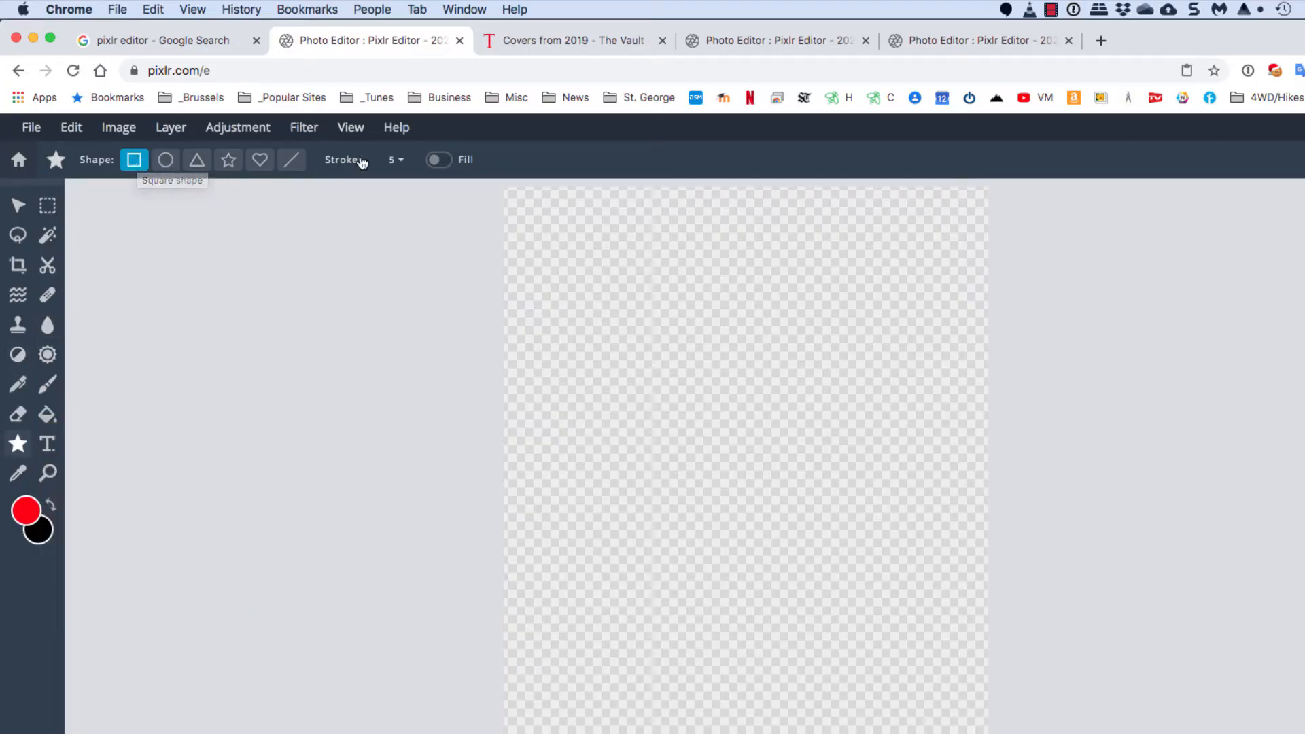
Step: Cover the whole canvas with a filled red rectangle, using a stroke of 0 and red swapped in as the fill colour
click(403, 160)
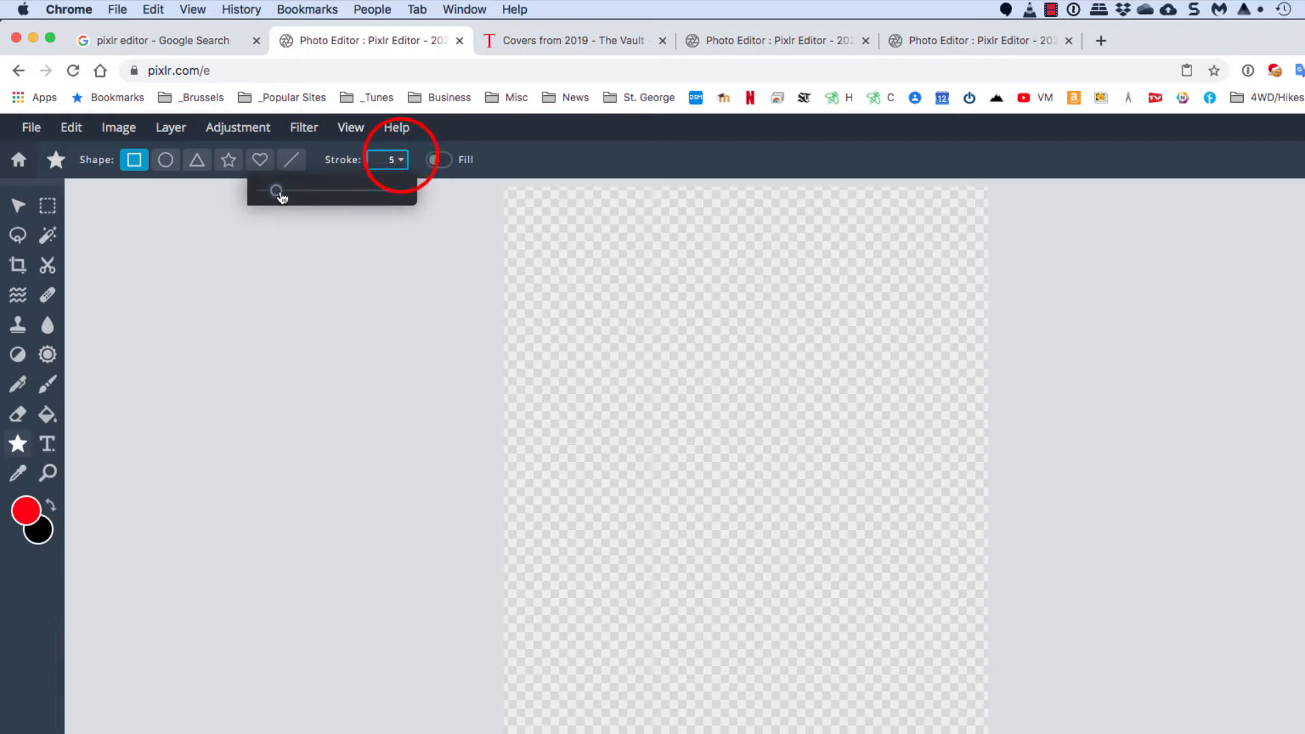
drag(276, 191, 261, 193)
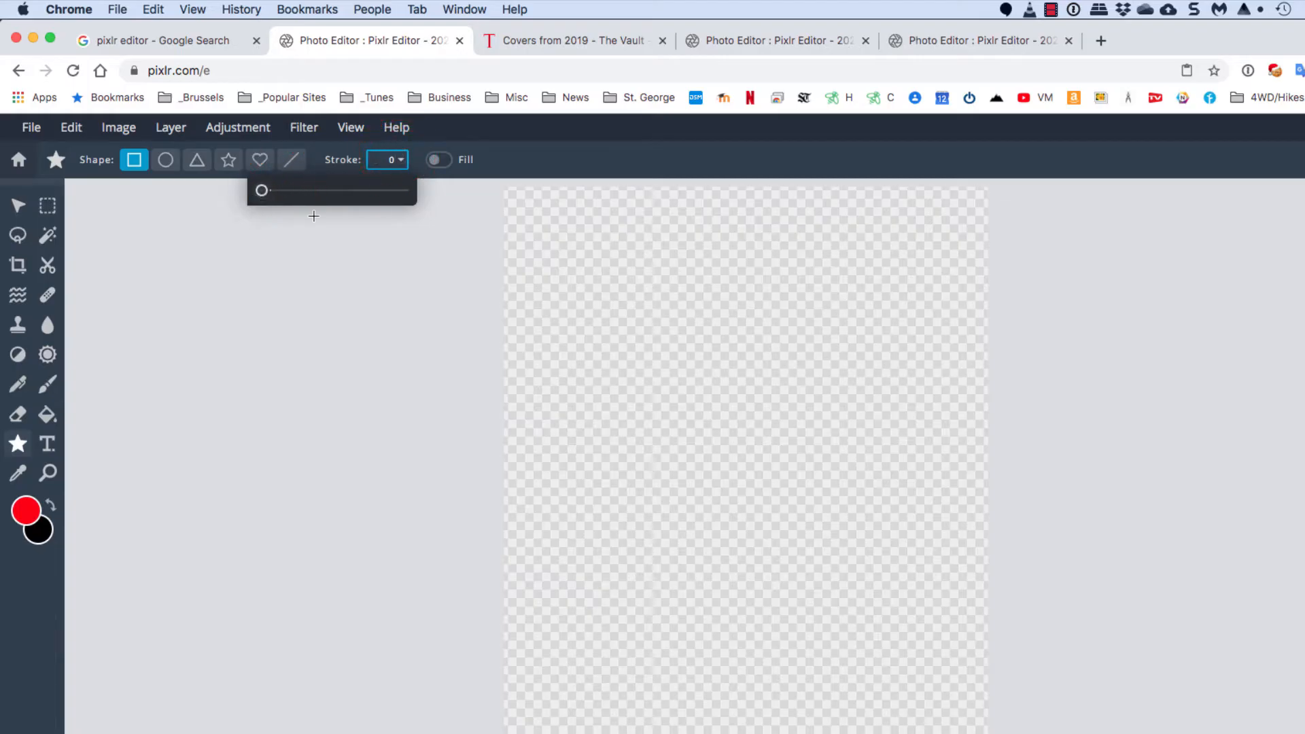
click(449, 161)
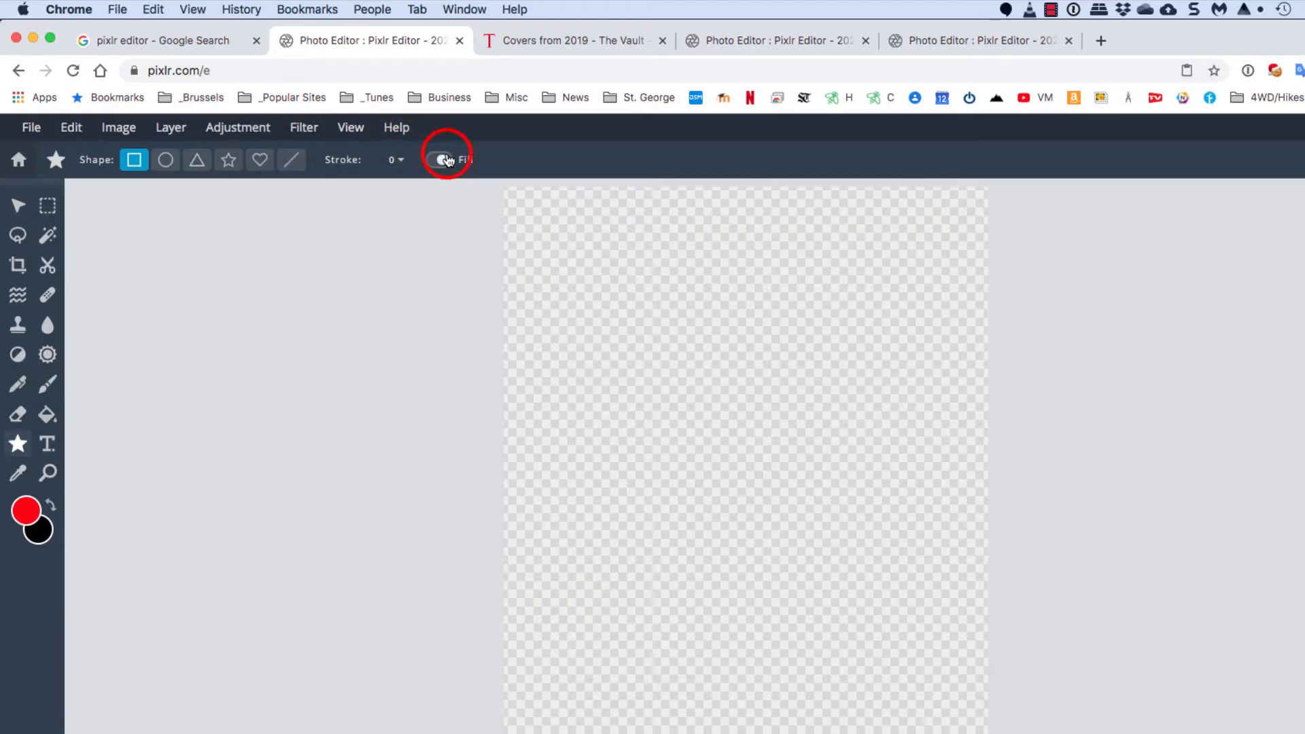
click(54, 507)
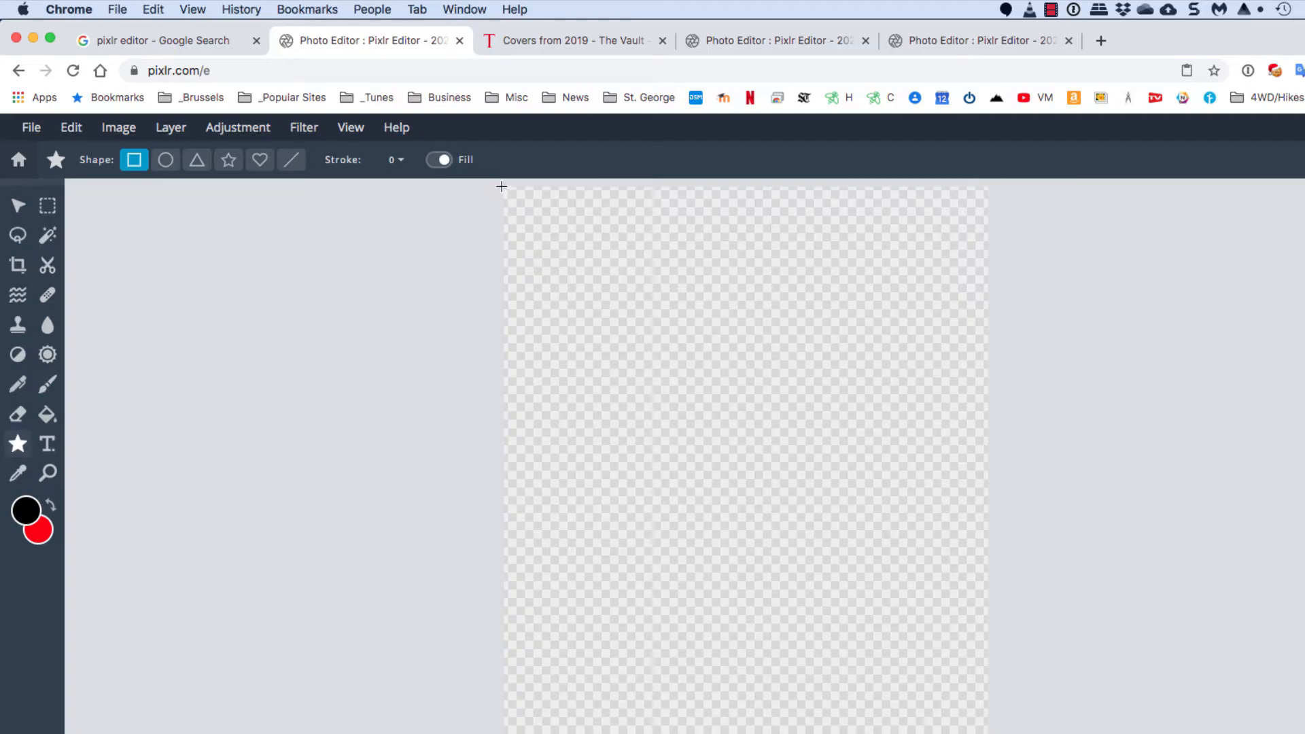
drag(501, 186, 978, 733)
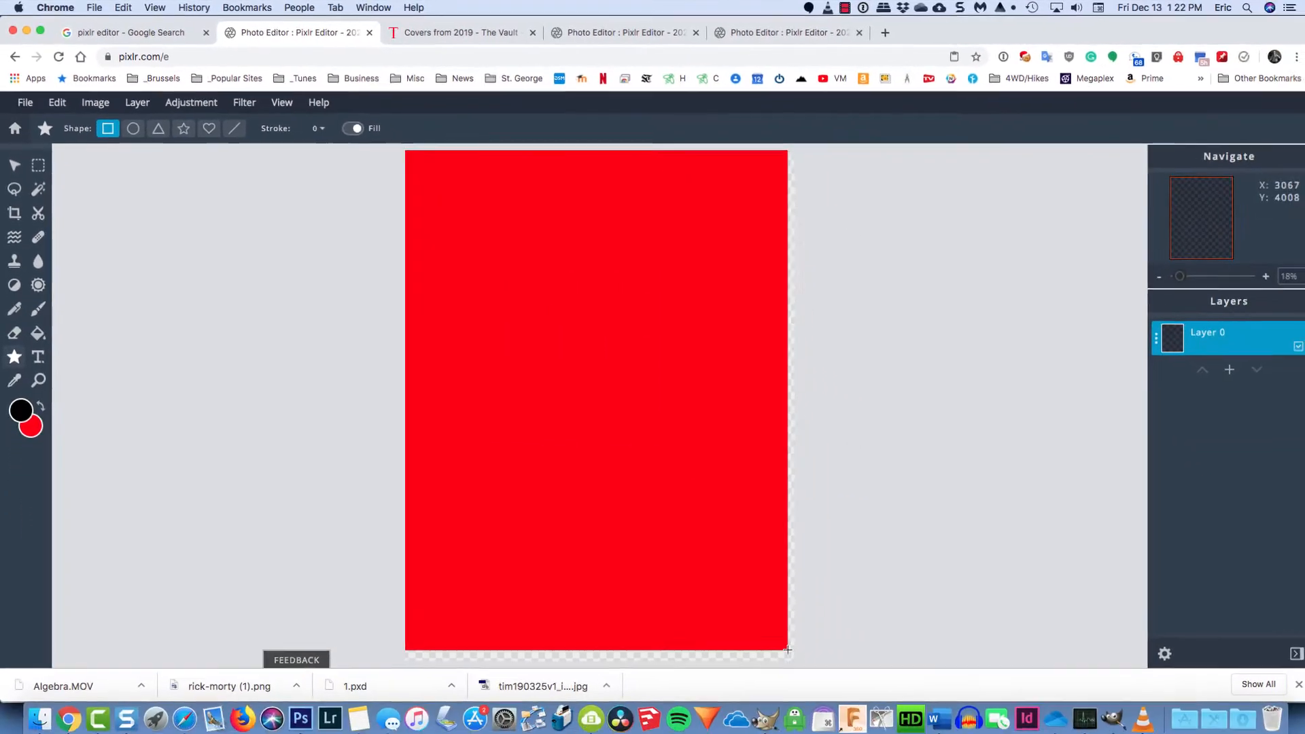
drag(788, 649, 792, 662)
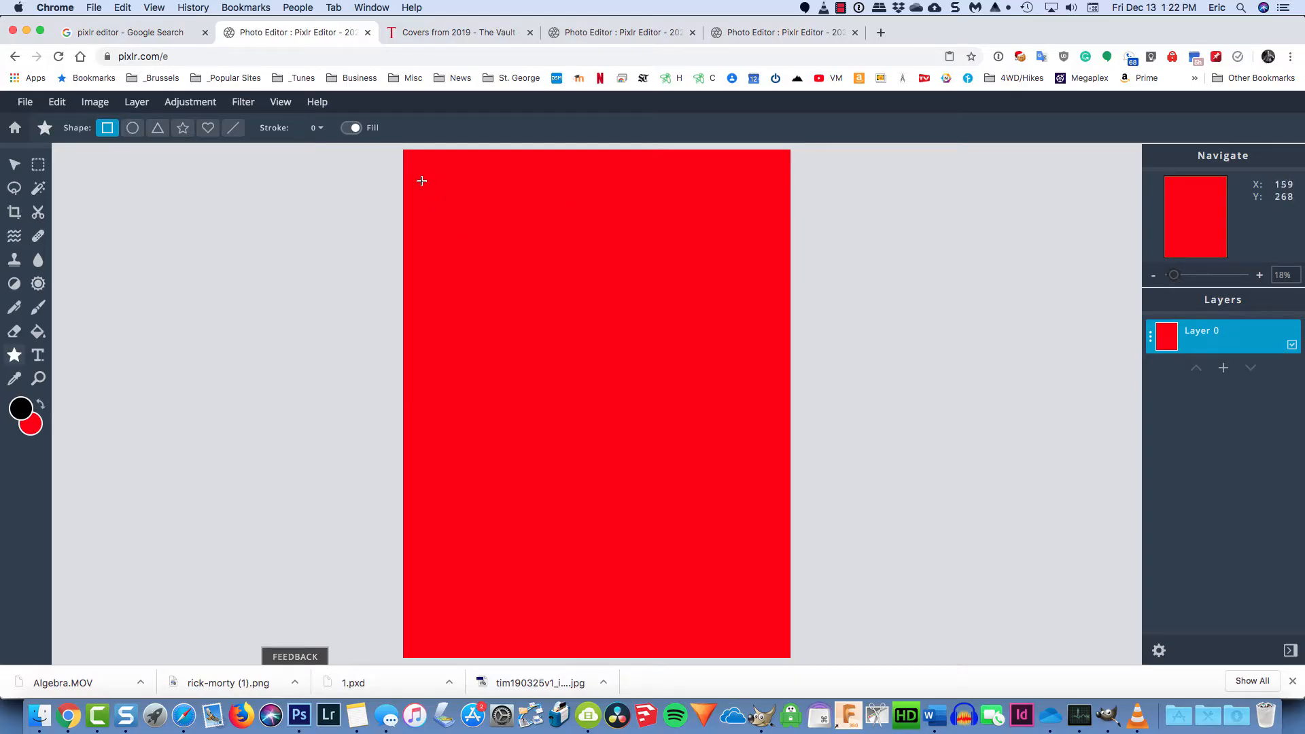
Step: Check the reference TIME cover's border, turn off the shape fill and set the foreground colour to white, #FFFFFF
click(615, 29)
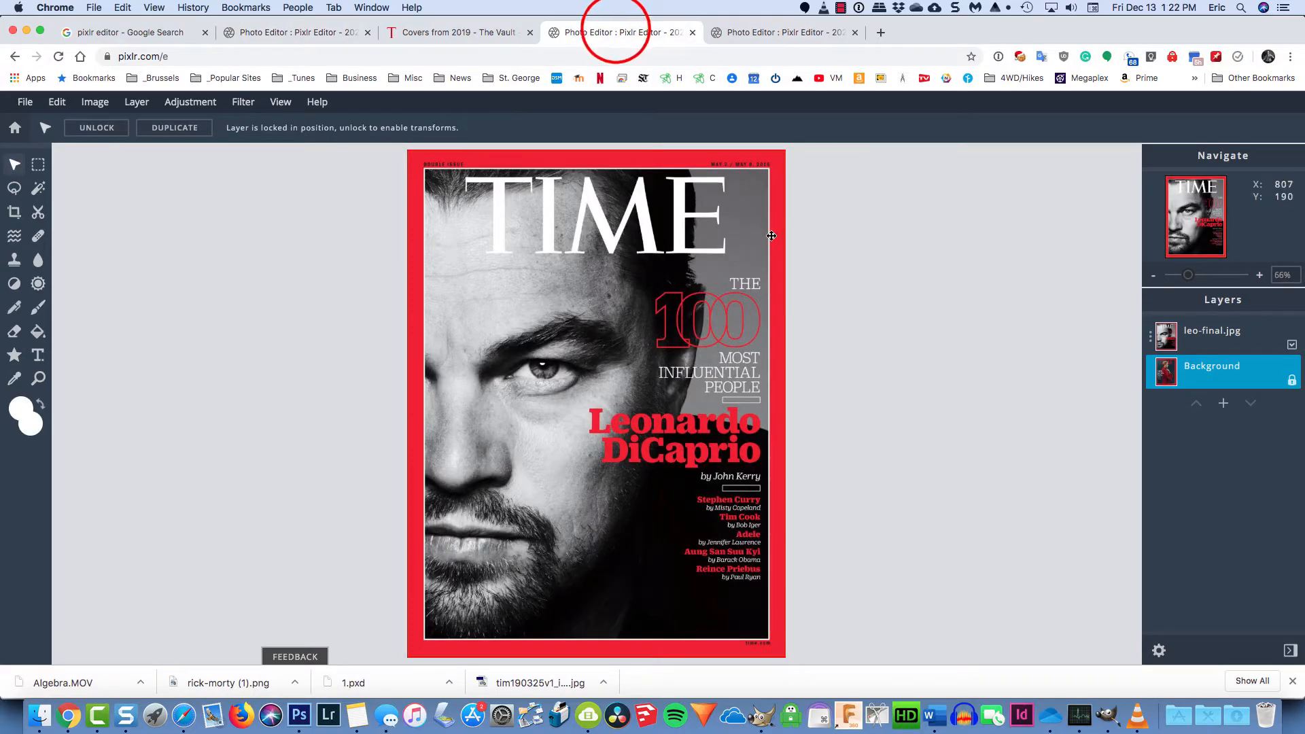
click(277, 32)
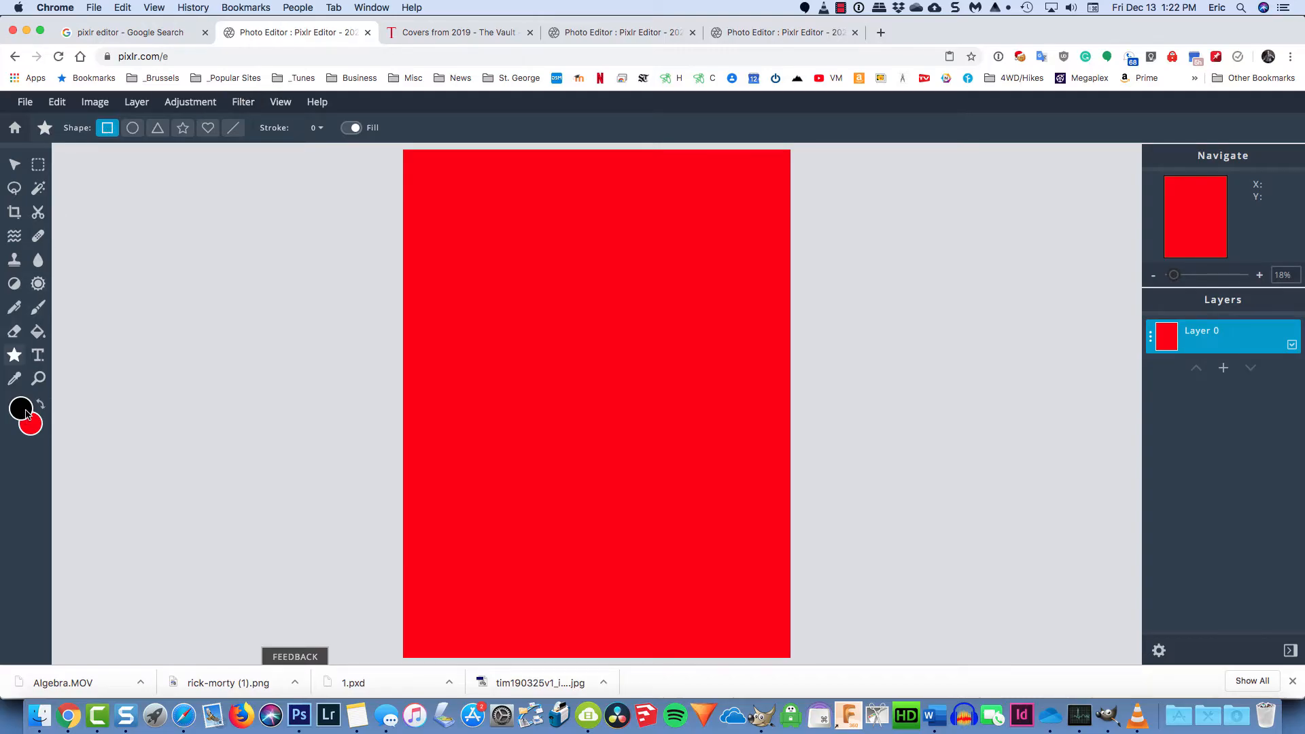
click(350, 128)
click(21, 410)
click(506, 320)
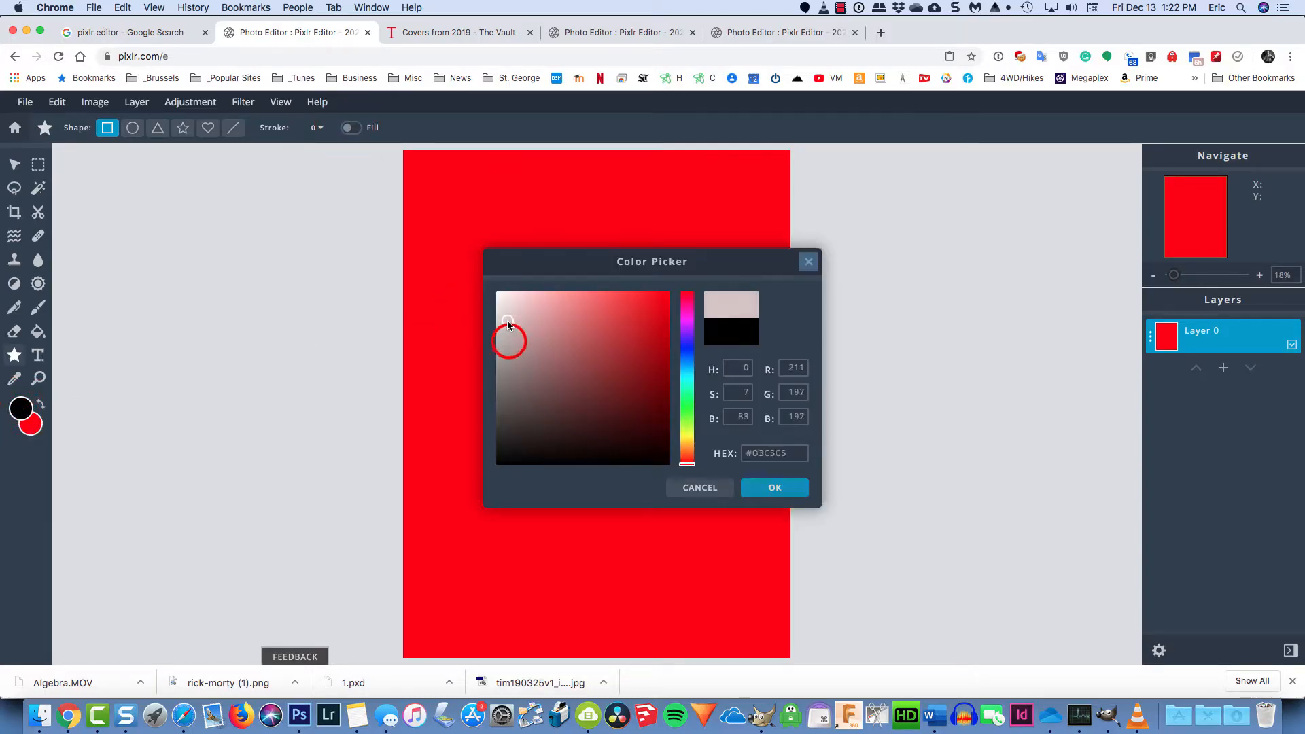
drag(507, 320, 495, 291)
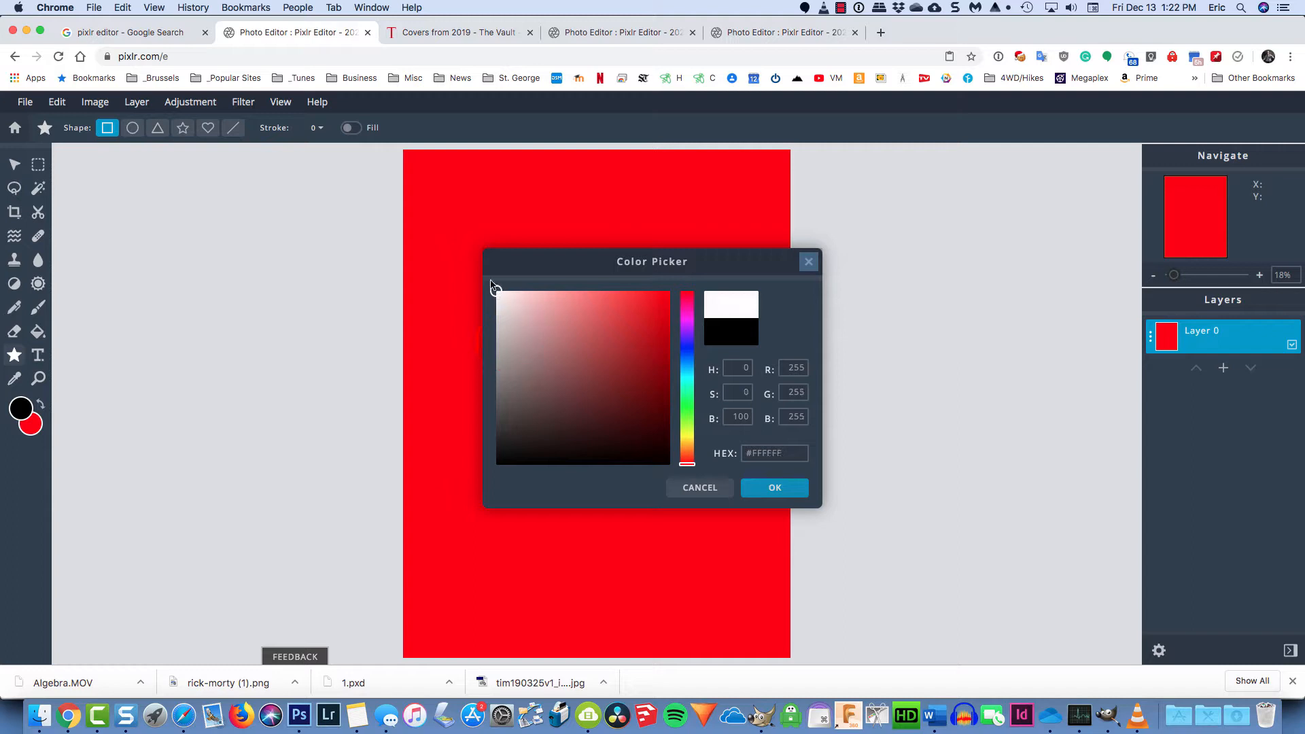
click(759, 487)
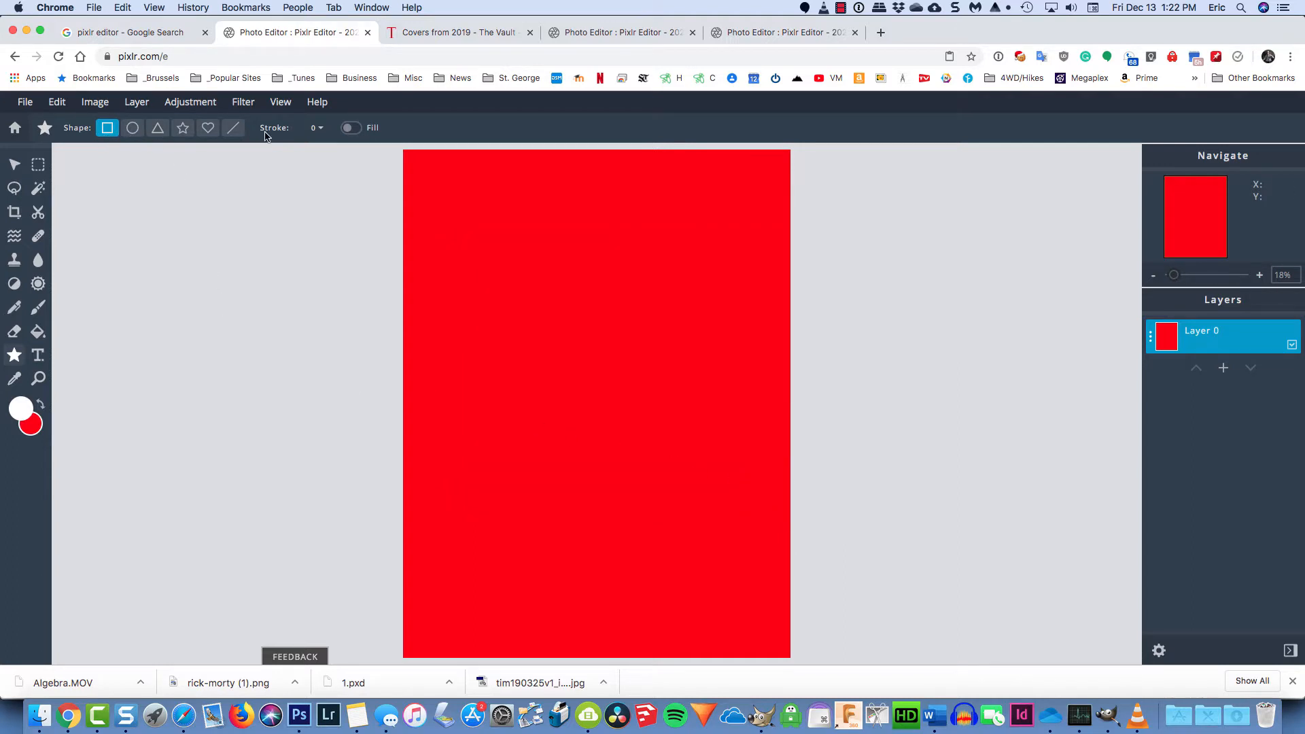
Step: Try a white rectangle outline with a stroke of 5 on the red canvas and undo it
click(319, 129)
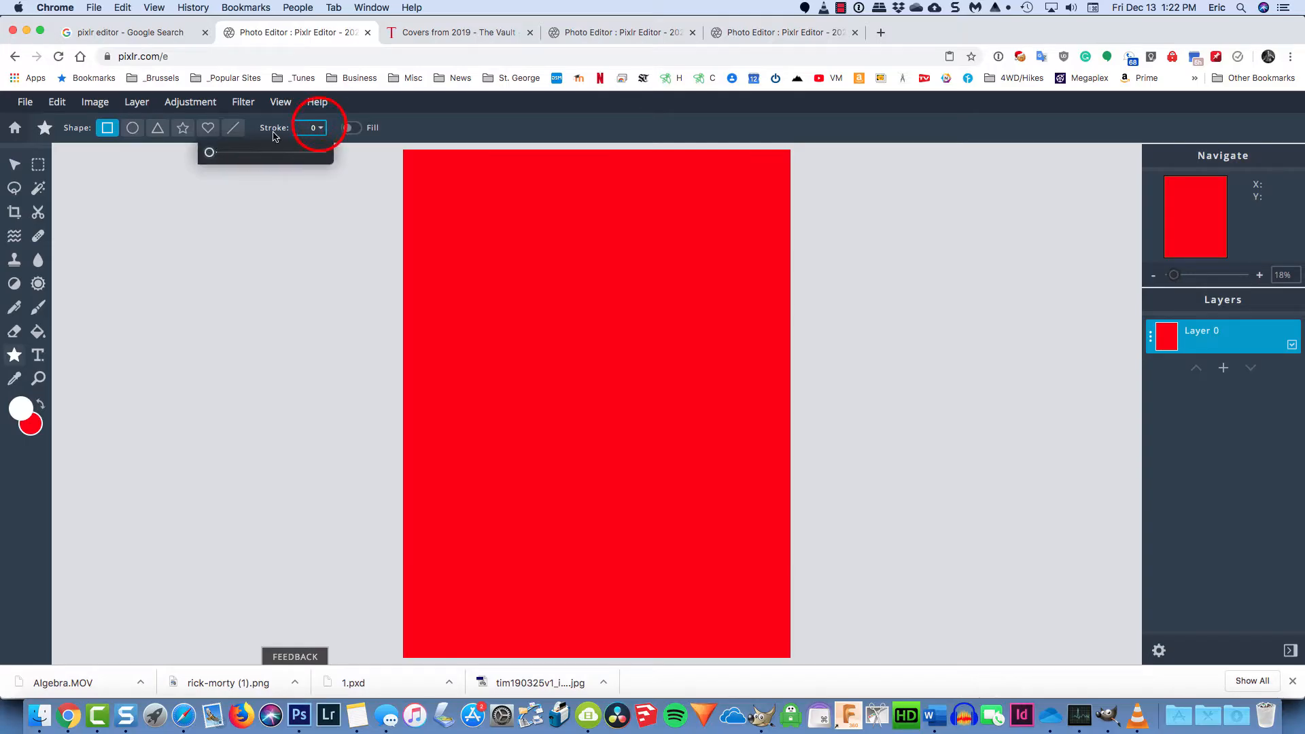
drag(210, 155, 221, 155)
mouse_move(436, 172)
mouse_down()
mouse_move(616, 432)
mouse_move(671, 489)
mouse_up()
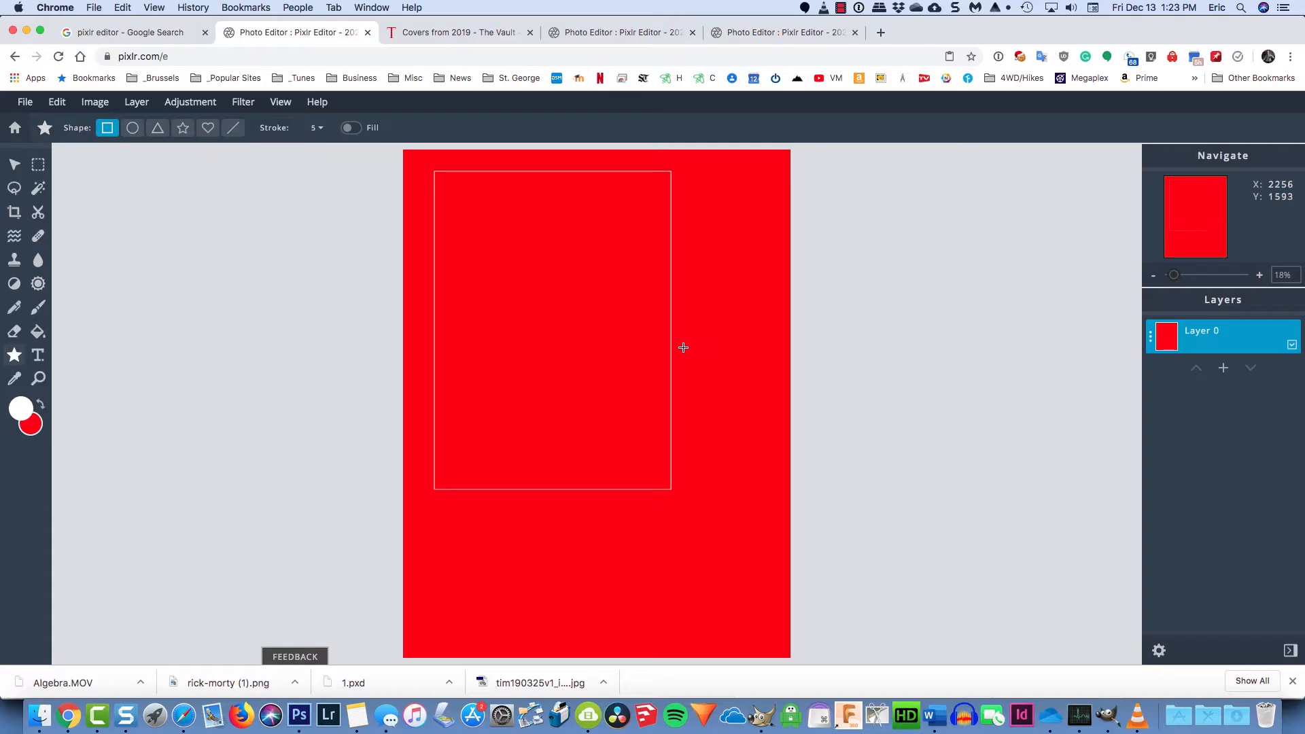
key(super+z)
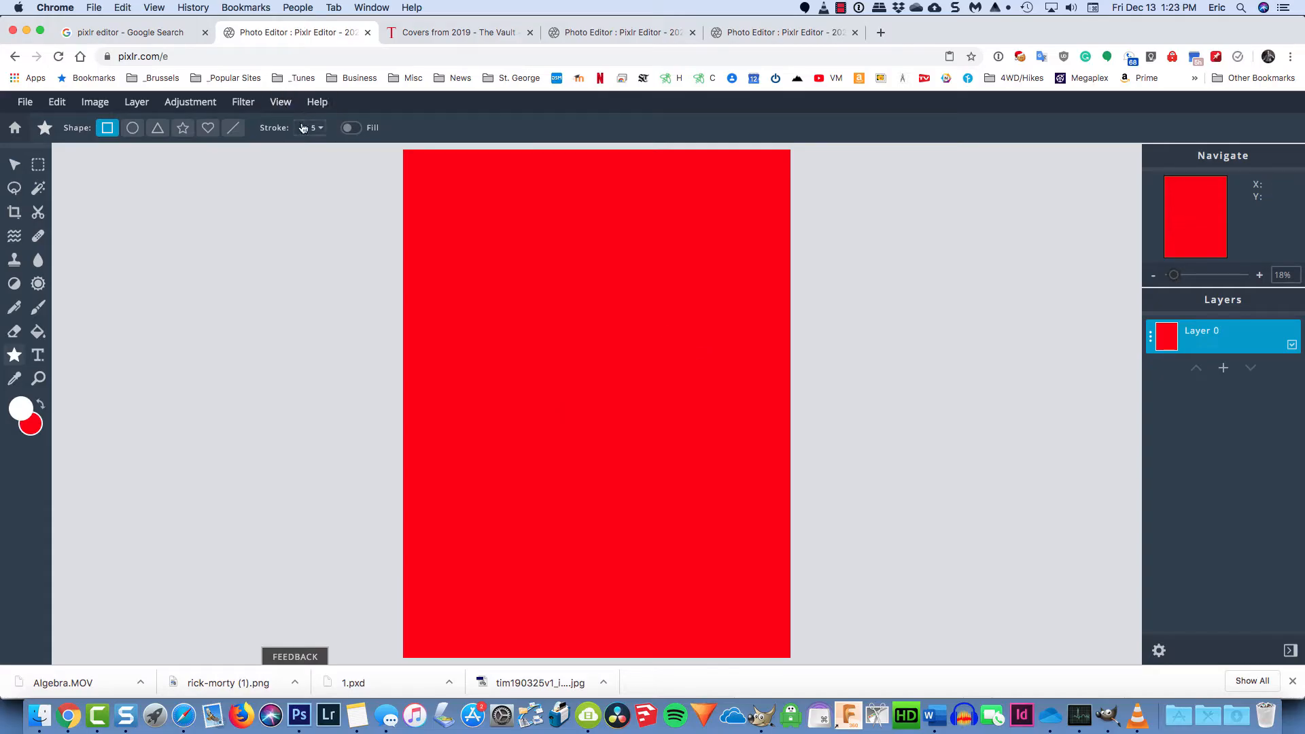
Step: Set the stroke to 15, undo a trial rectangle, and draw a white outline inside the canvas edges from about (110, 110) to (3001, 3986)
click(323, 127)
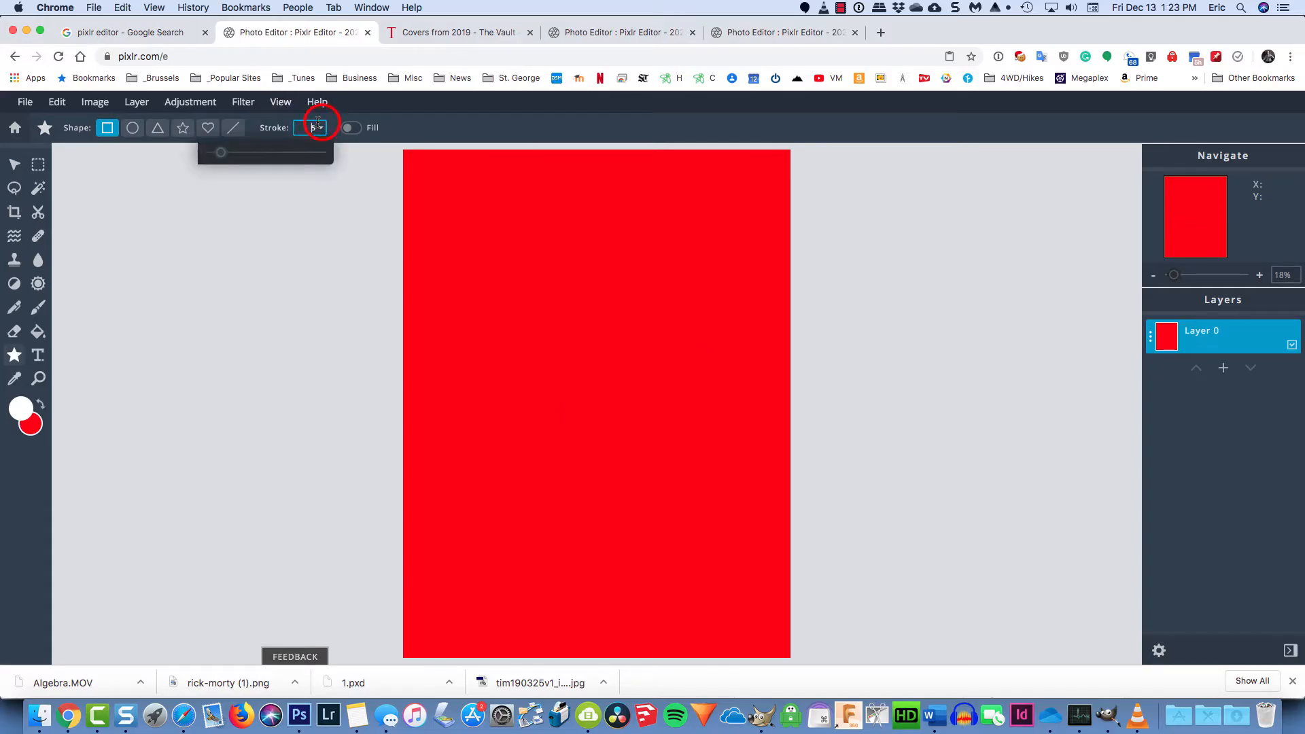
click(225, 154)
drag(225, 154, 244, 153)
drag(469, 208, 642, 437)
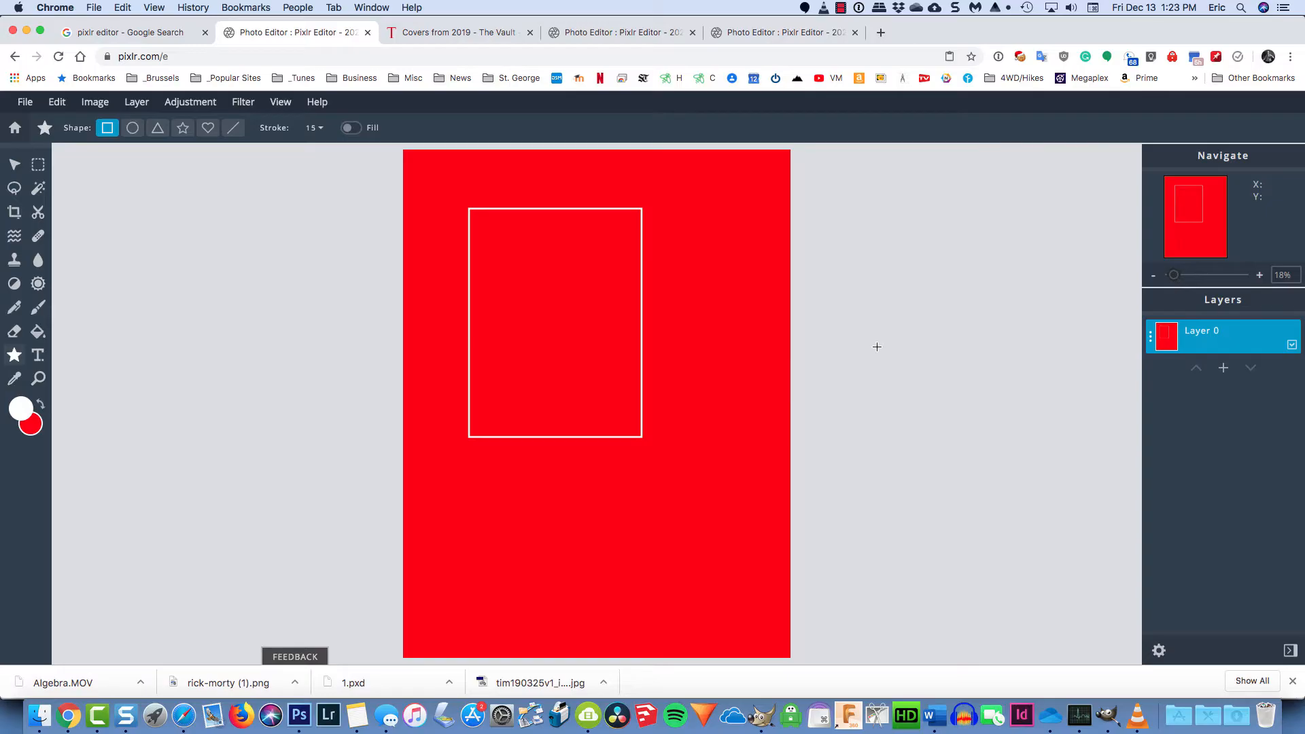
key(super+z)
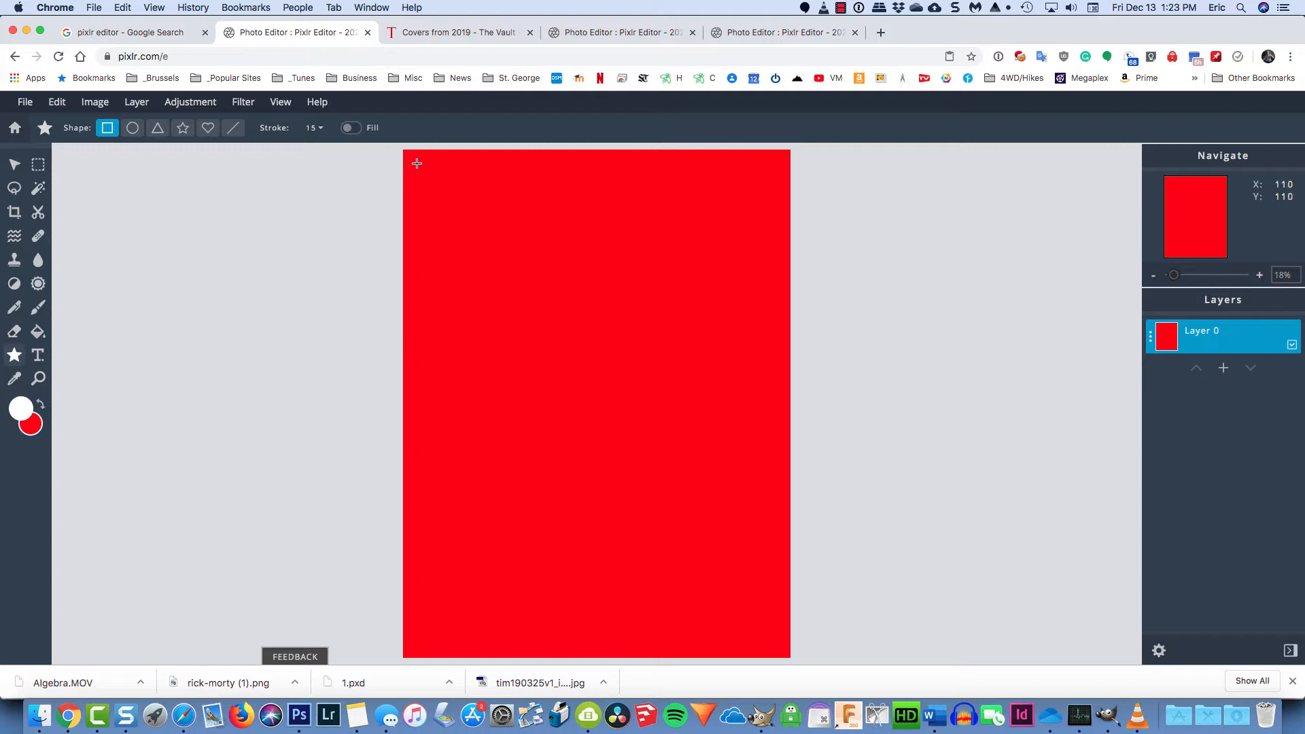
drag(417, 163, 775, 645)
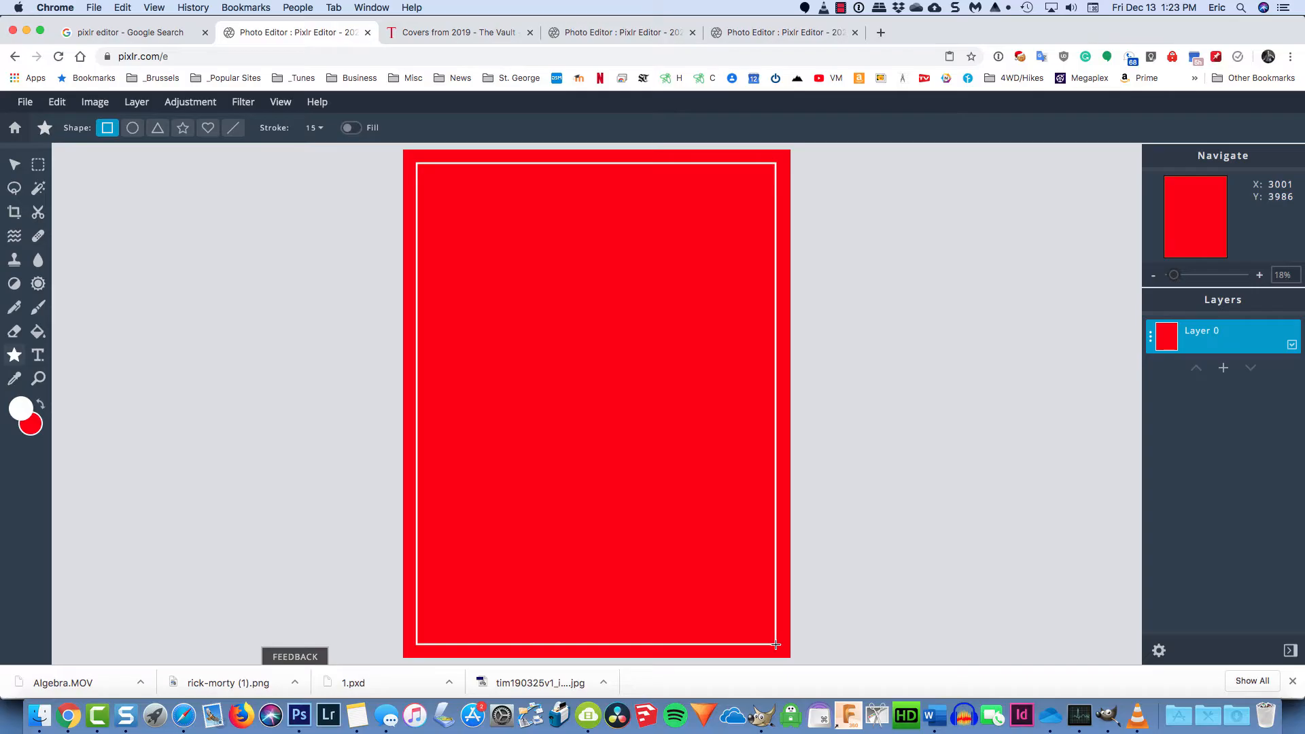
drag(775, 644, 775, 645)
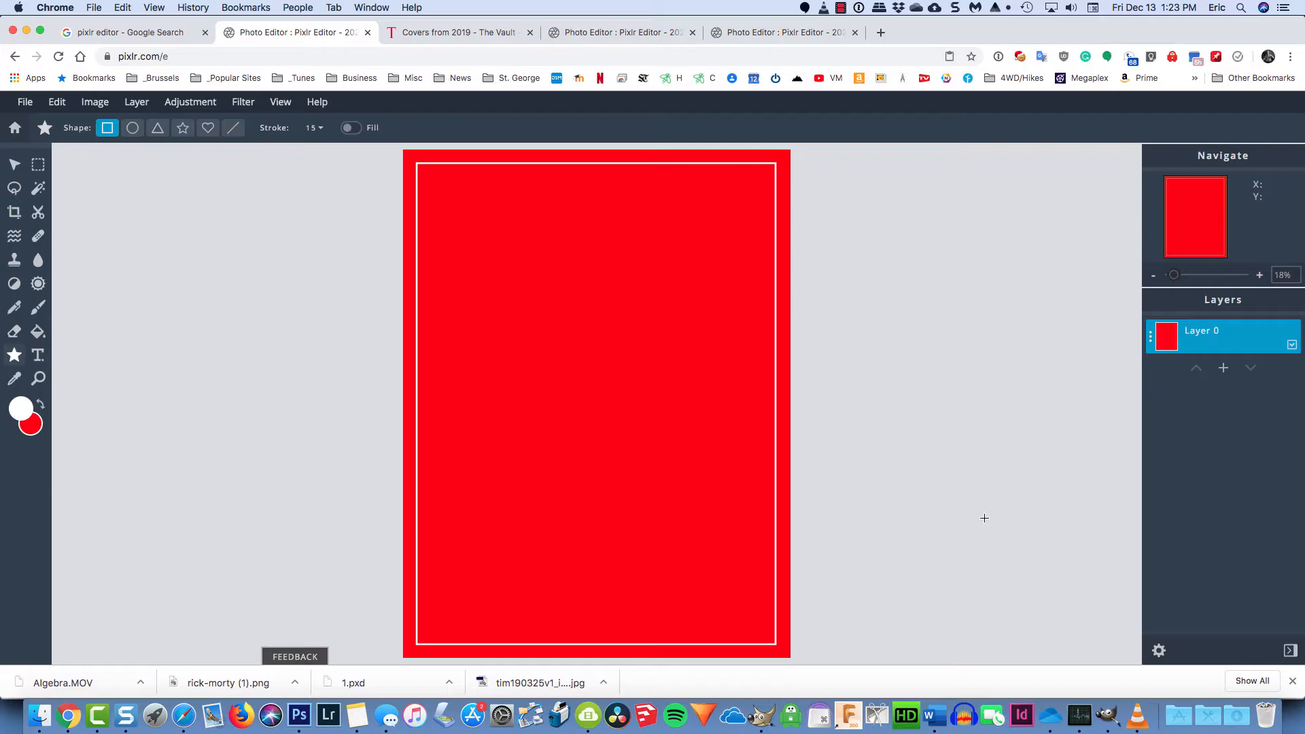
Step: Download the image as a PXD file named "1 Time BG"
click(27, 103)
click(35, 202)
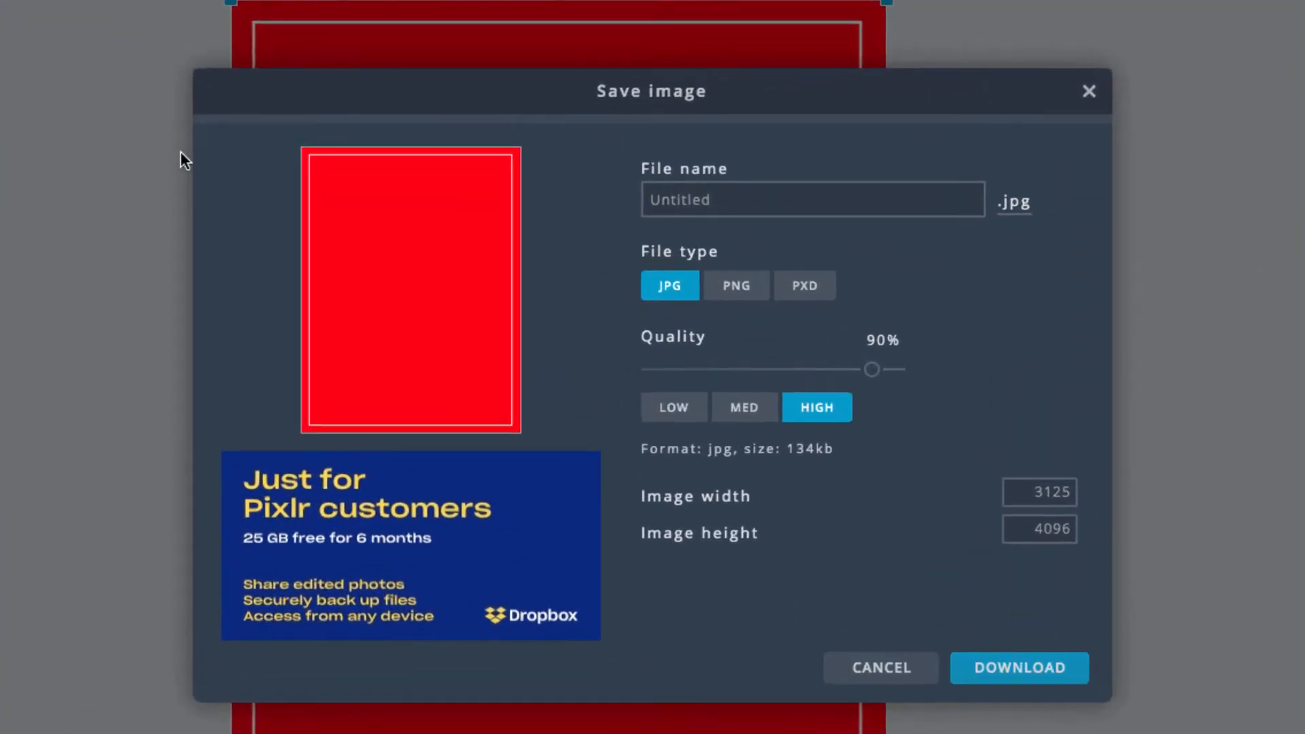
click(680, 261)
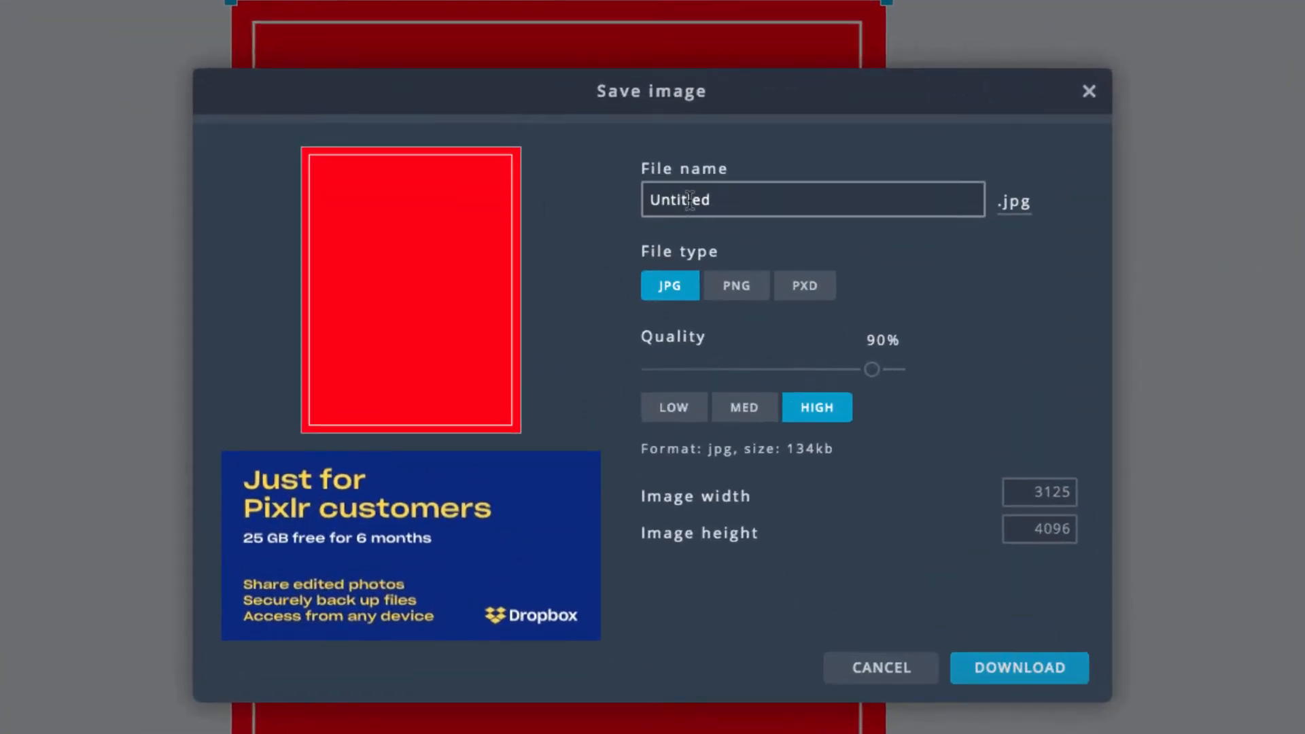
drag(728, 197, 638, 202)
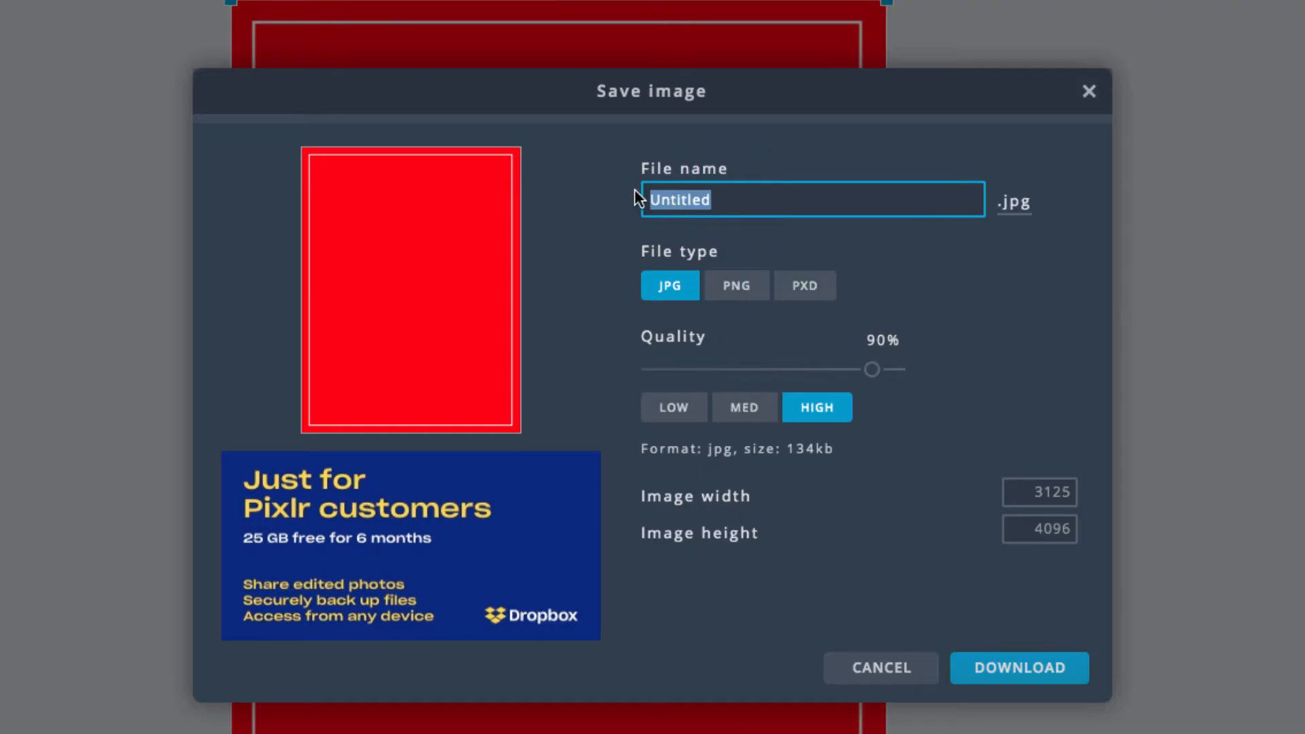
text(1 )
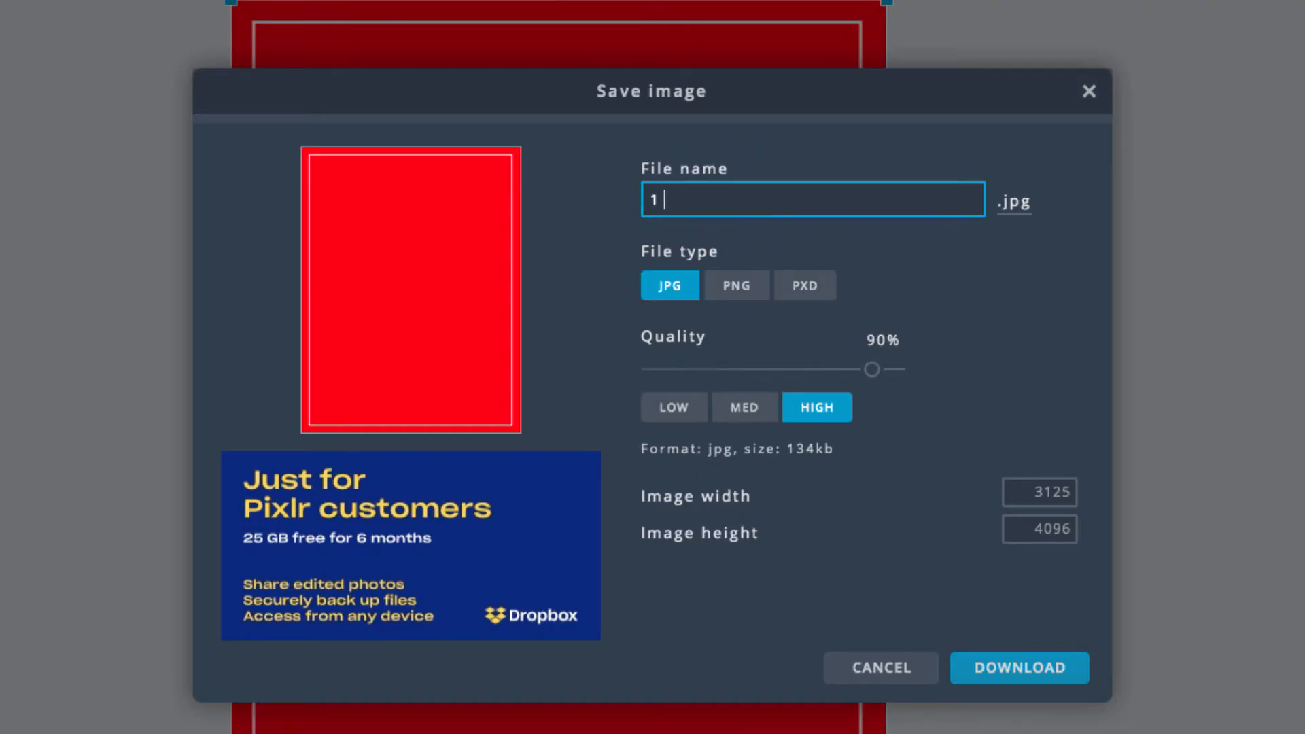
text(Time BG)
click(810, 289)
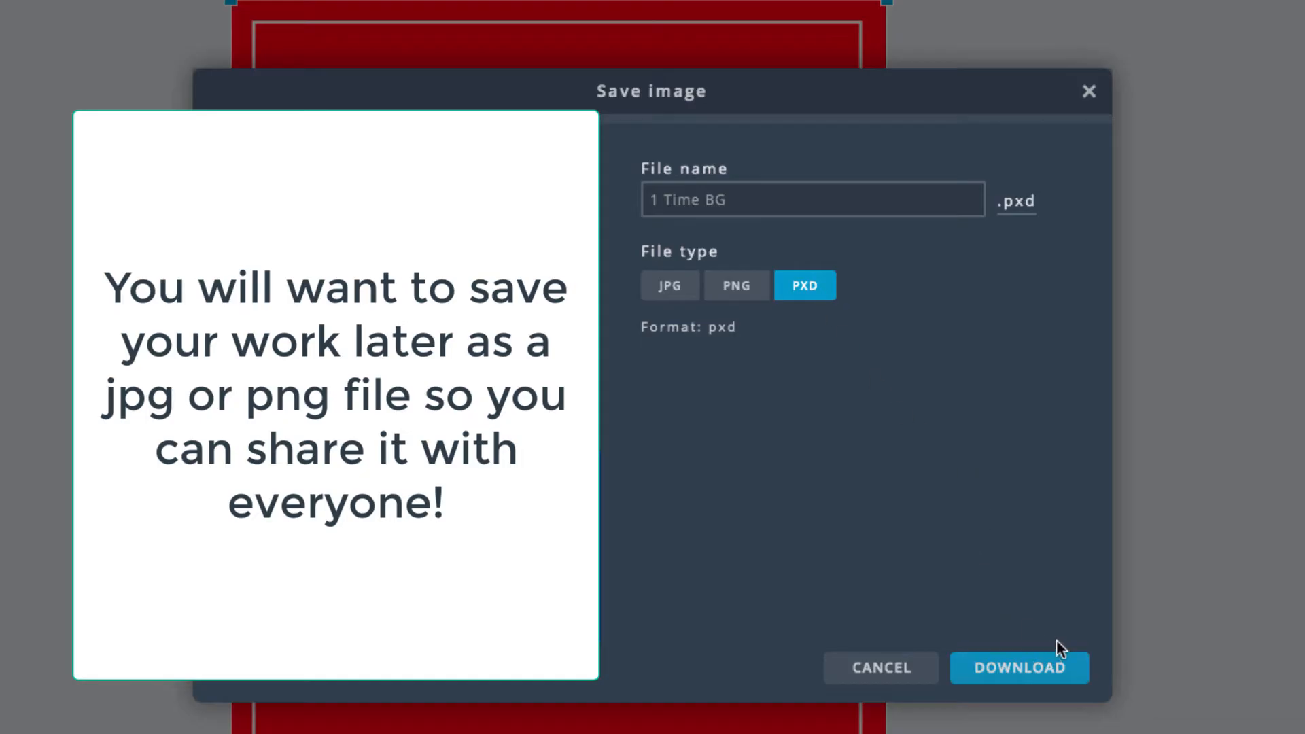
click(1022, 670)
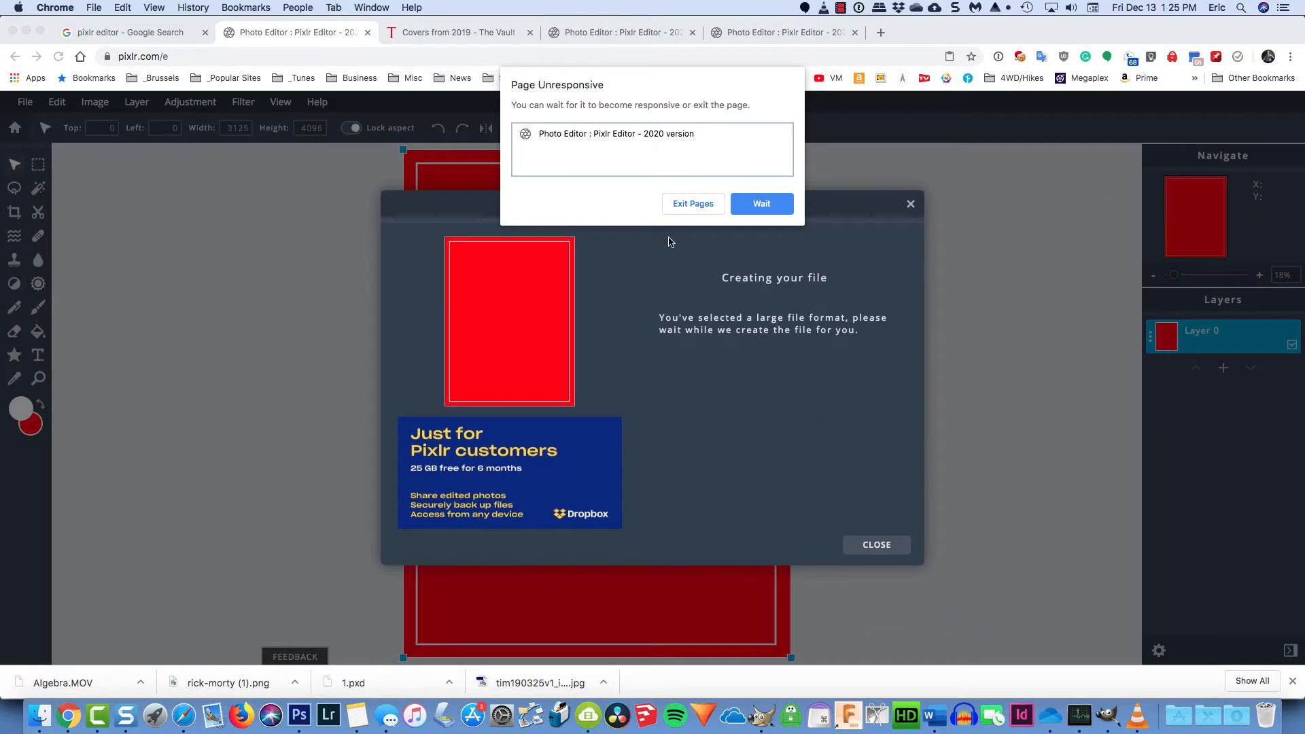
Step: Wait for the page to respond, save the file in the "TIME Magazine Cover - Pixlr" folder and close the save dialog
click(762, 210)
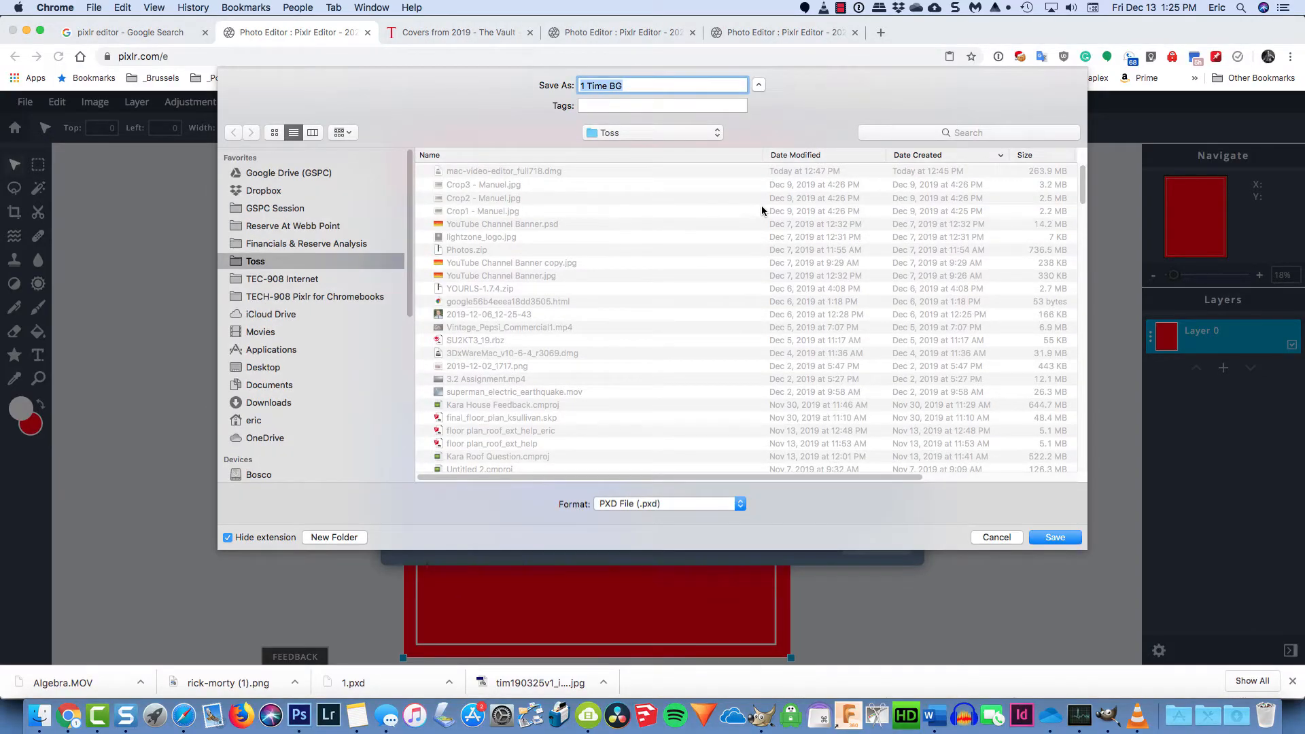
click(686, 133)
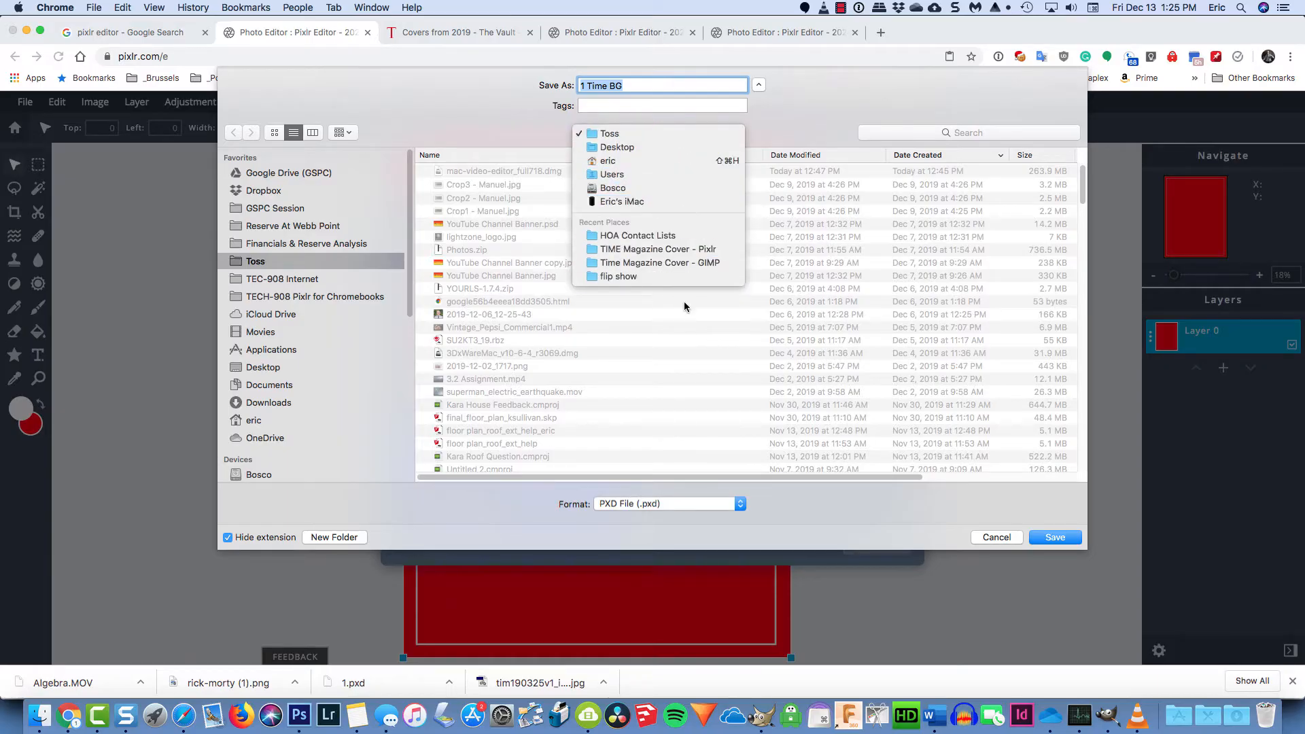
click(686, 248)
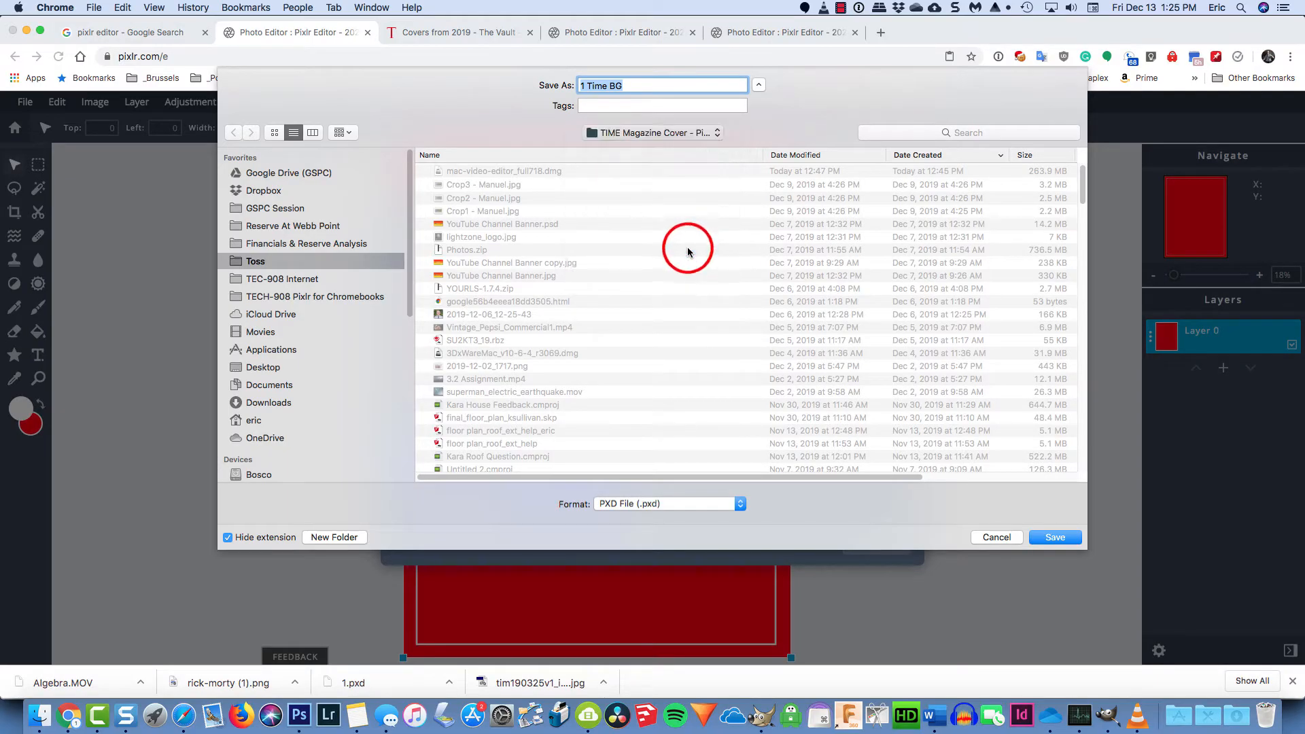
click(1047, 538)
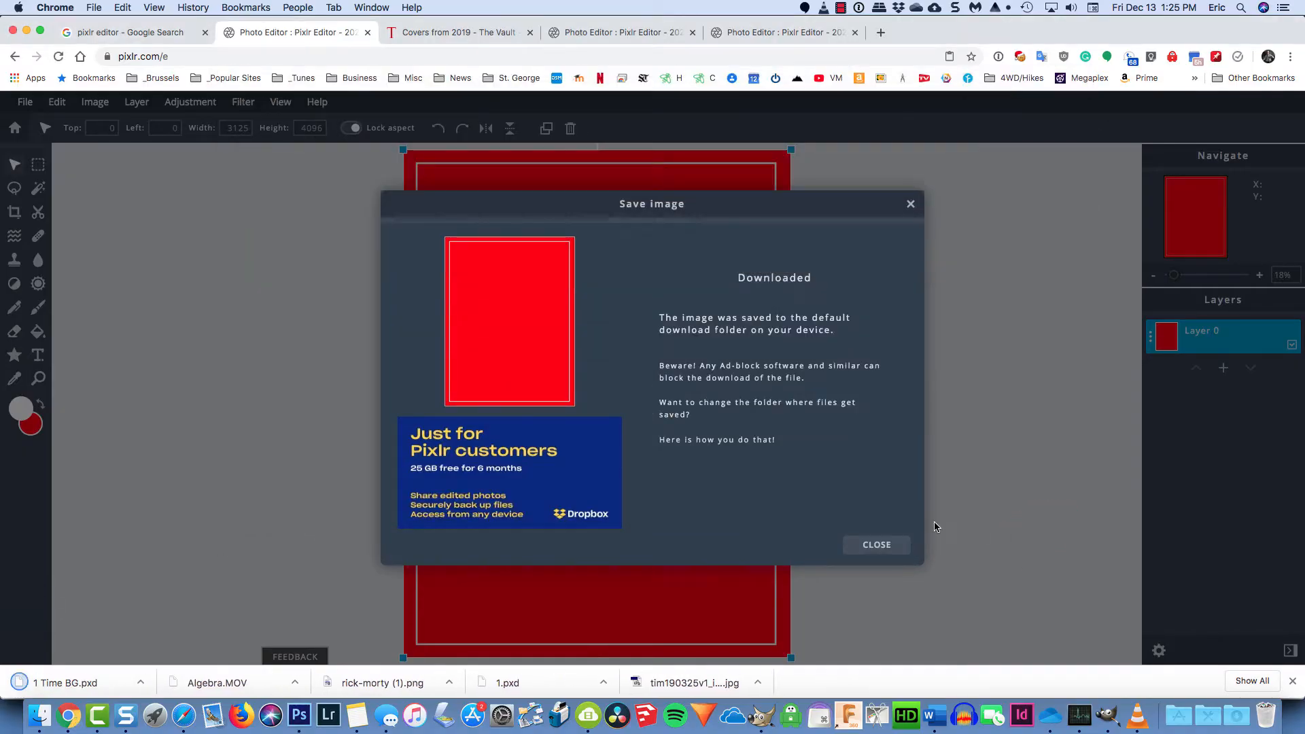
click(890, 545)
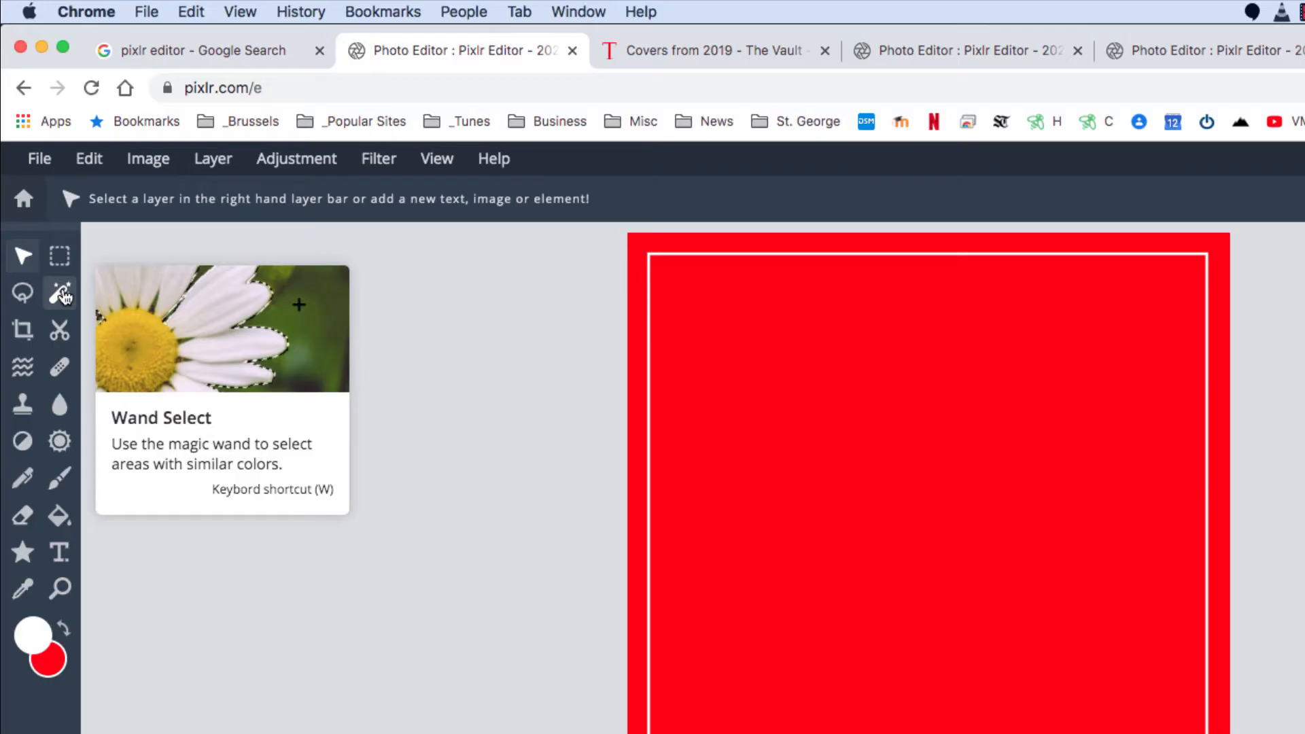
Step: Select the red area inside the white outline on Layer 0 with Wand Select, delete it and clear the selection
click(61, 293)
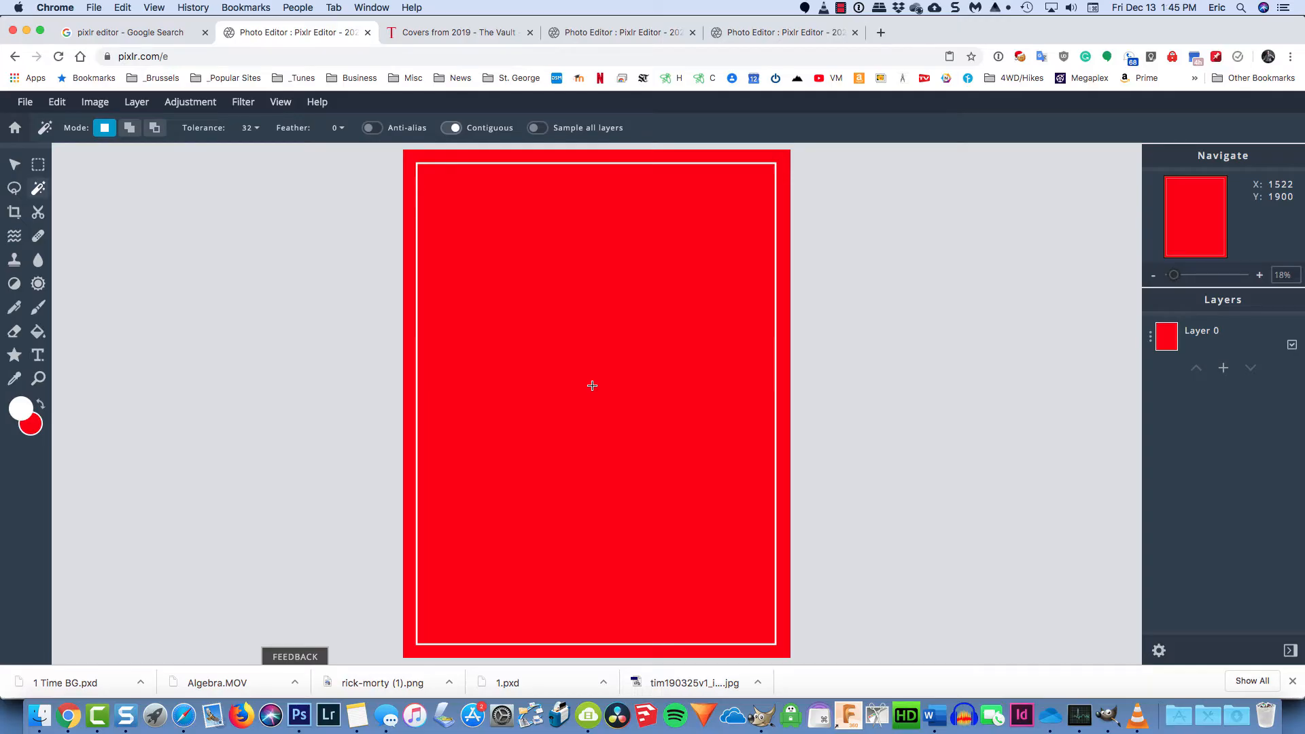
click(1221, 340)
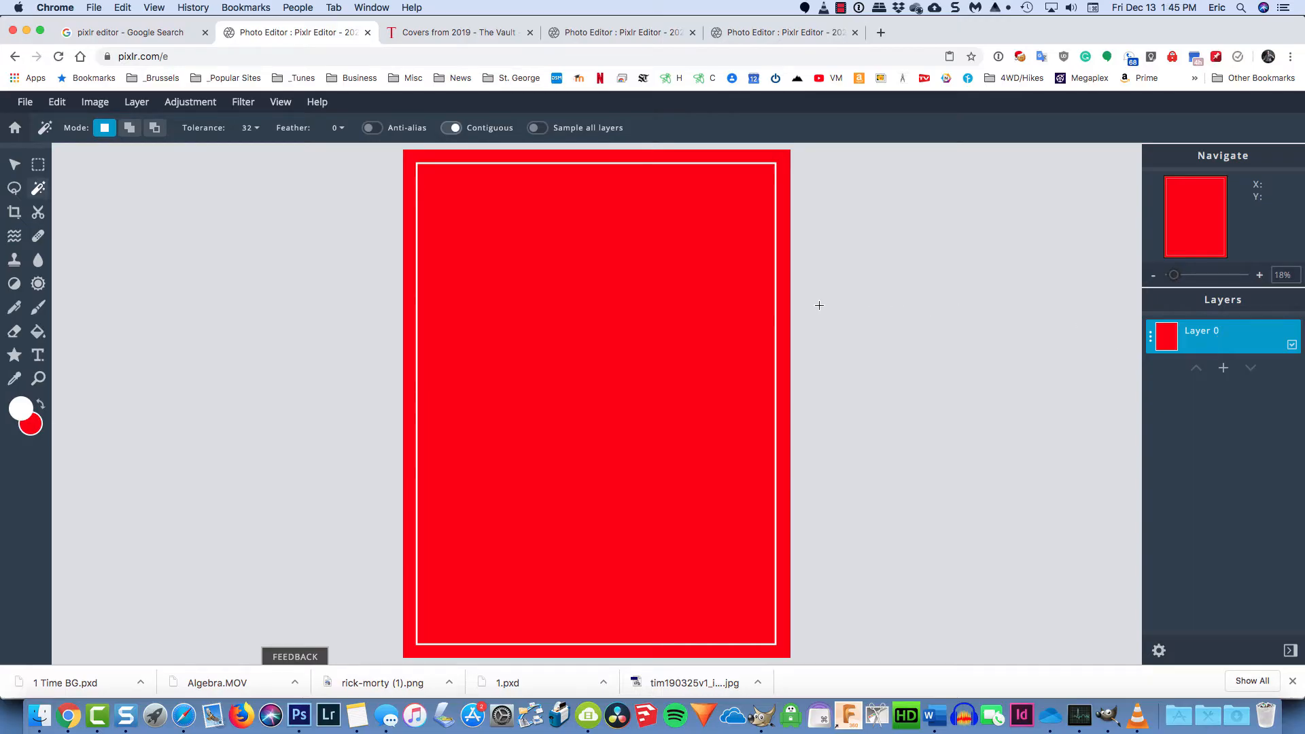
click(517, 252)
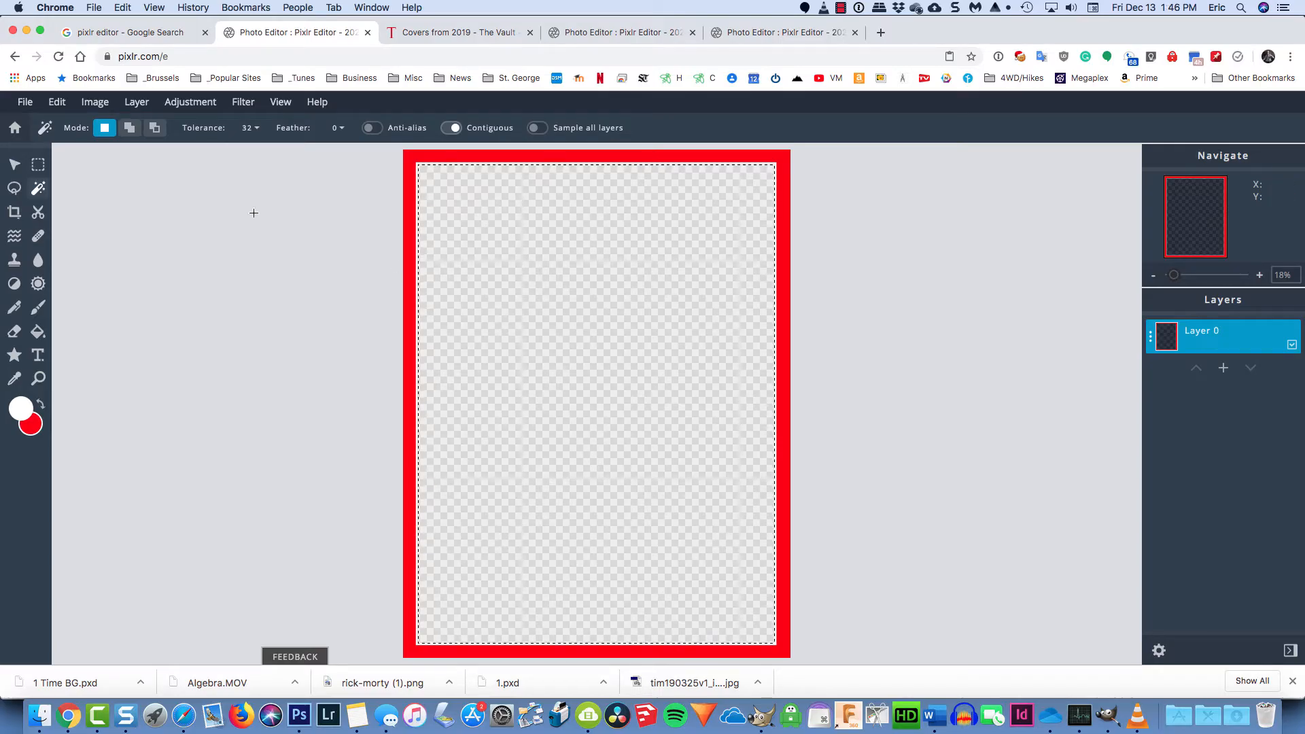
click(54, 104)
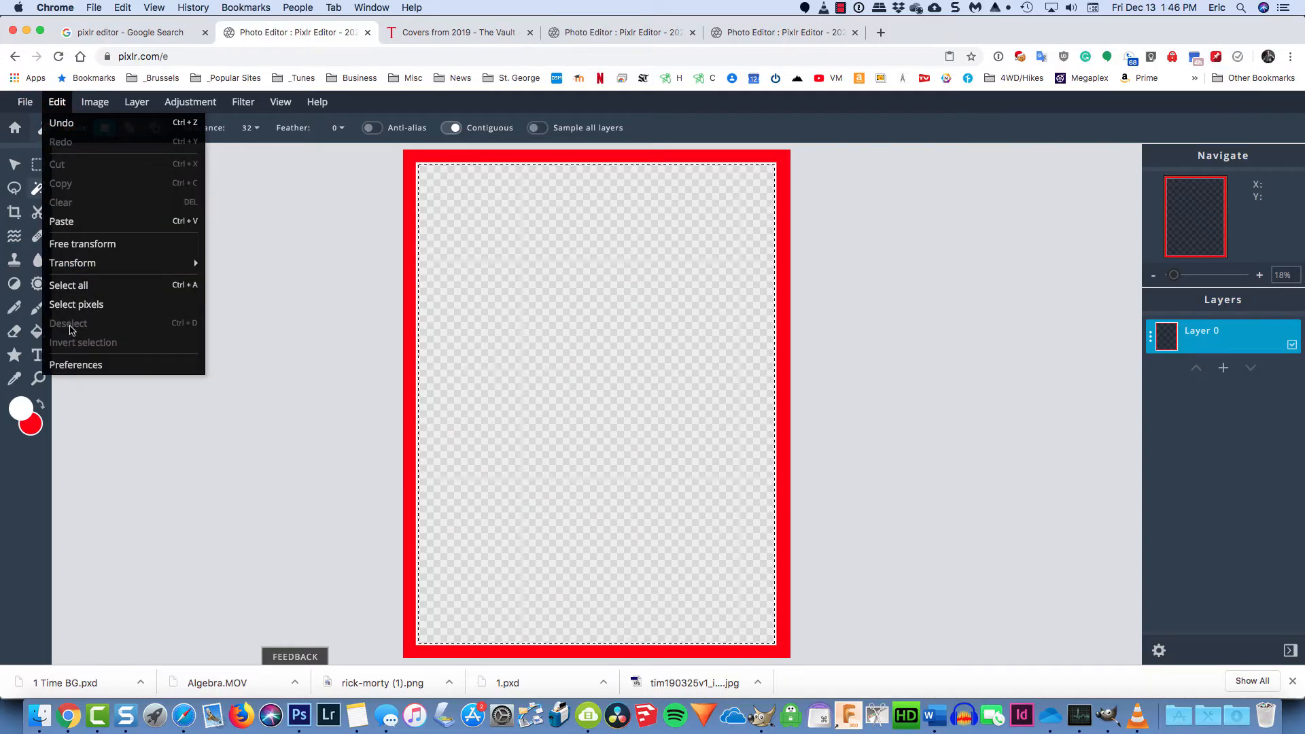
click(75, 304)
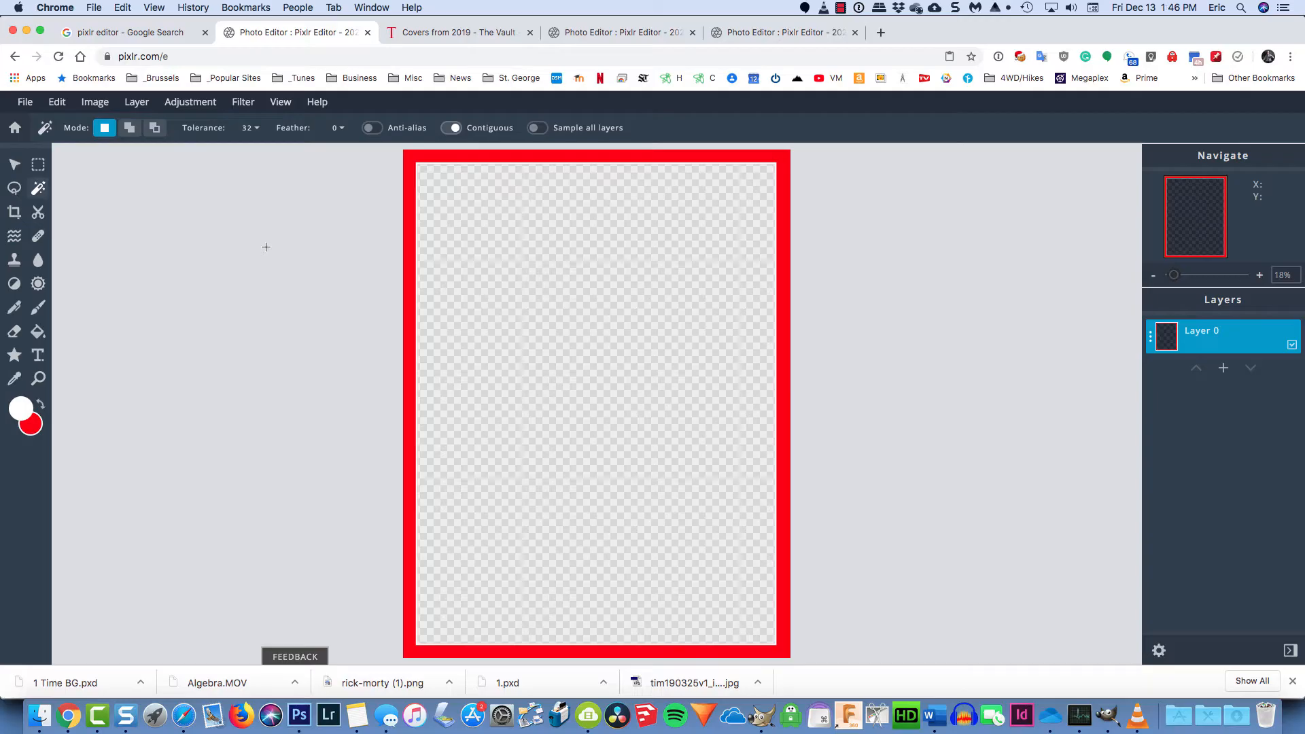
Step: Save the red frame image in PXD format with the file name "2 TIME Red Frame"
click(25, 102)
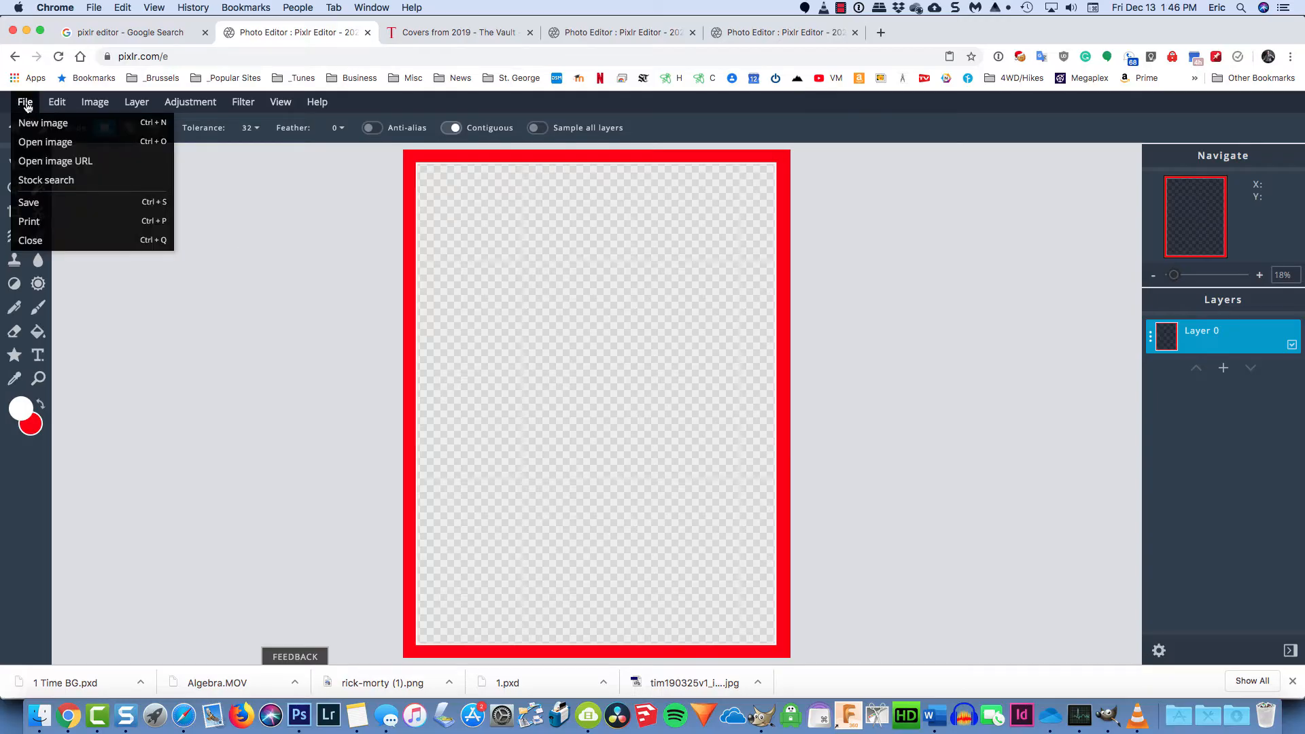
click(29, 202)
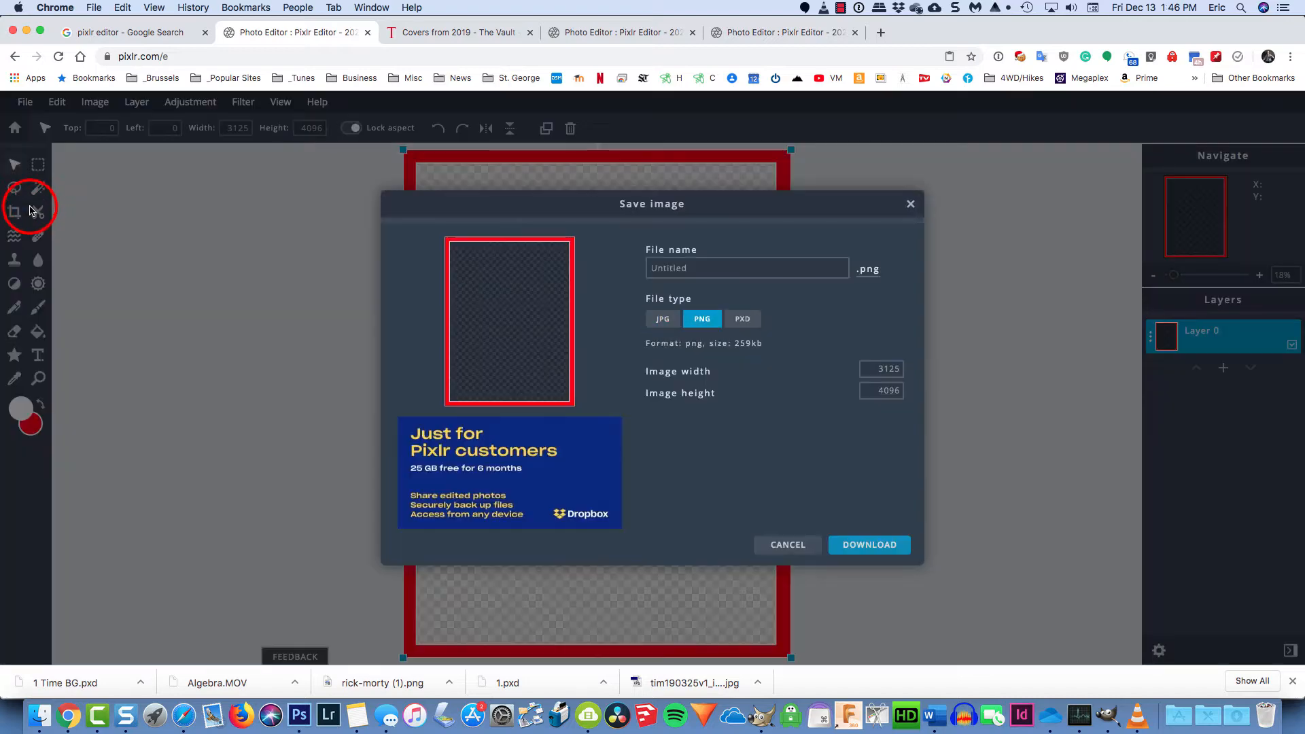
click(742, 318)
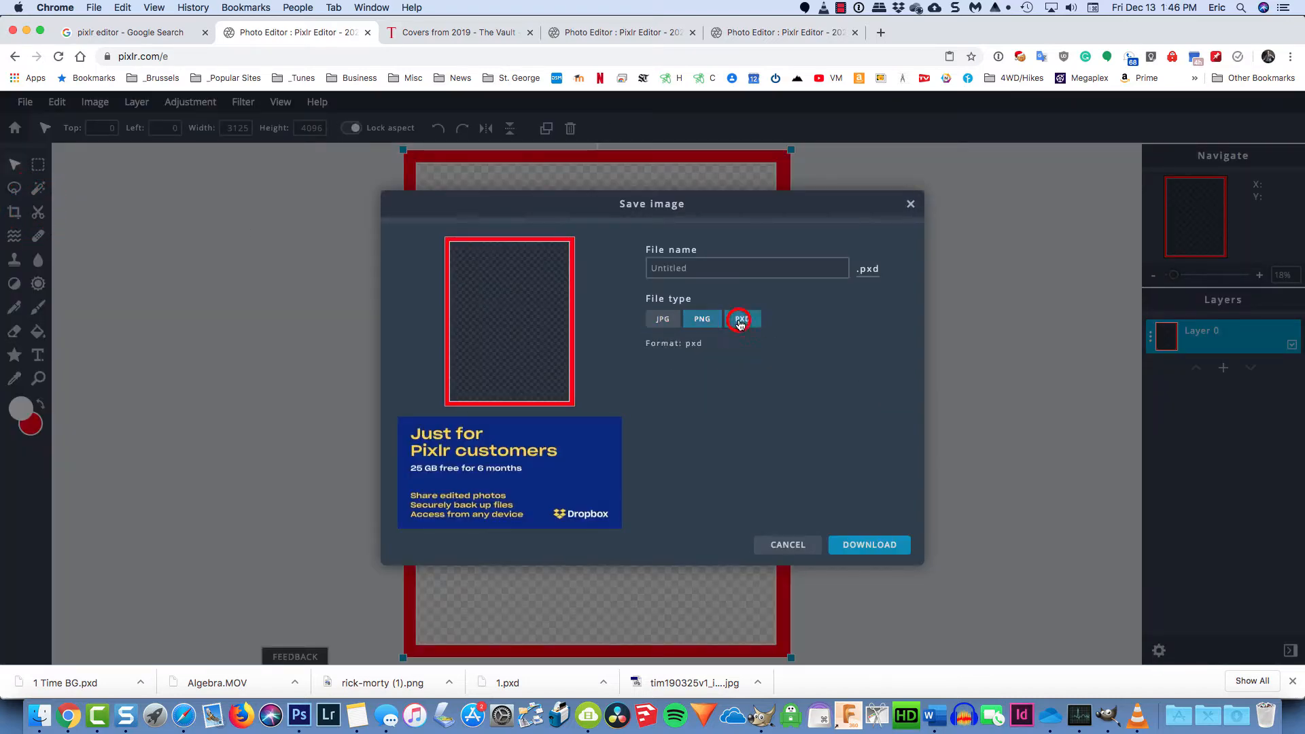
click(656, 266)
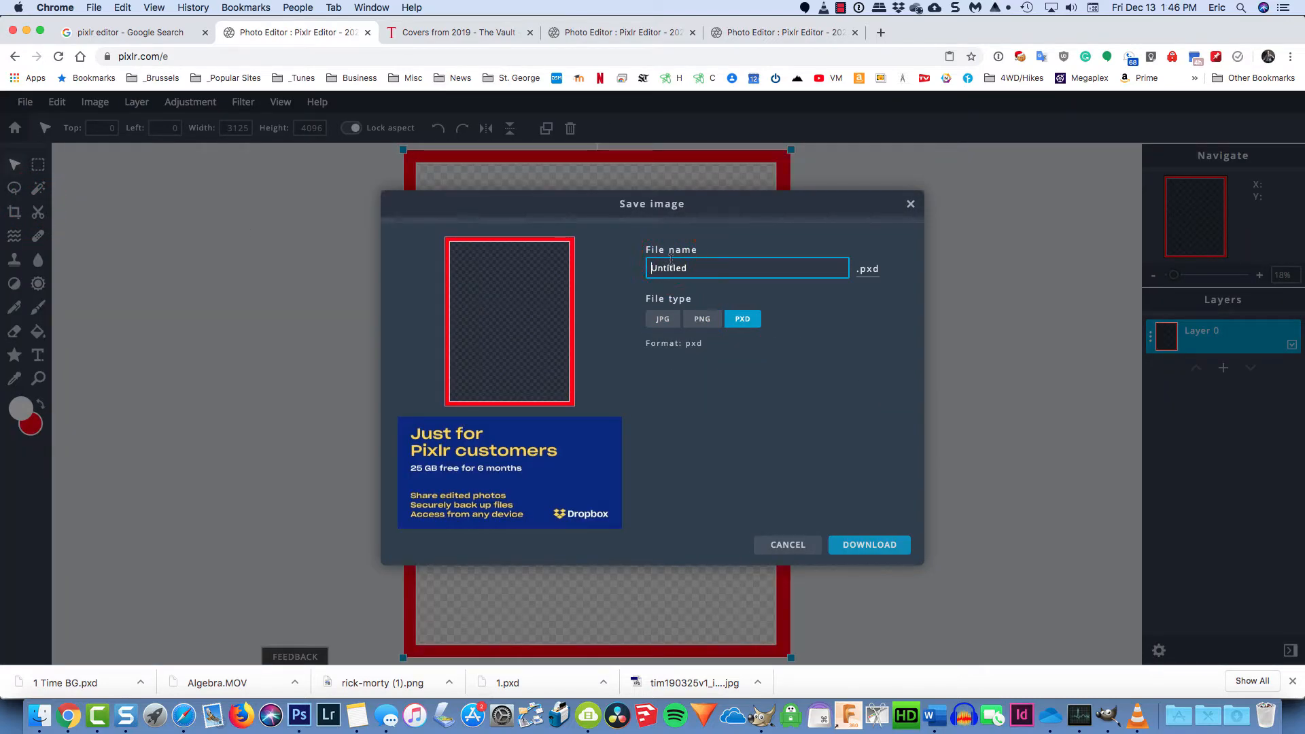
text(2 TIME Red Frame)
key(shift+cmd+Right)
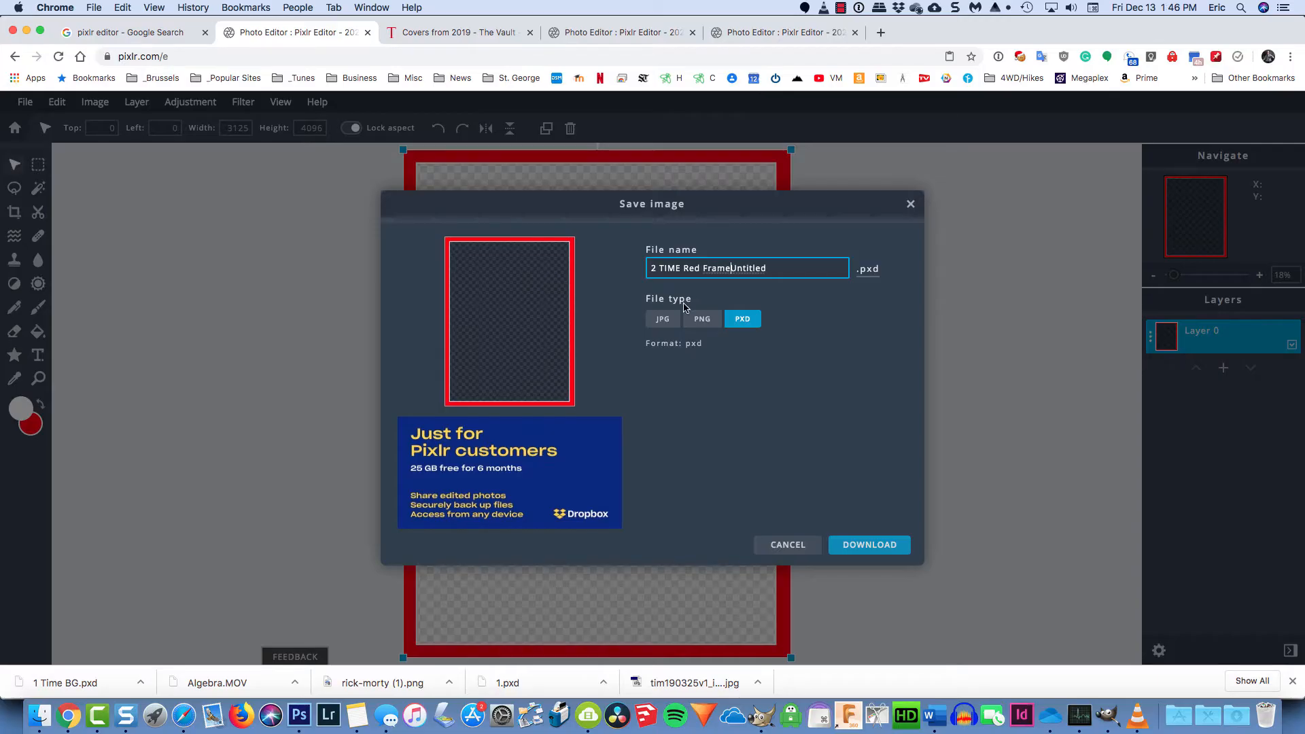
key(BackSpace)
click(869, 544)
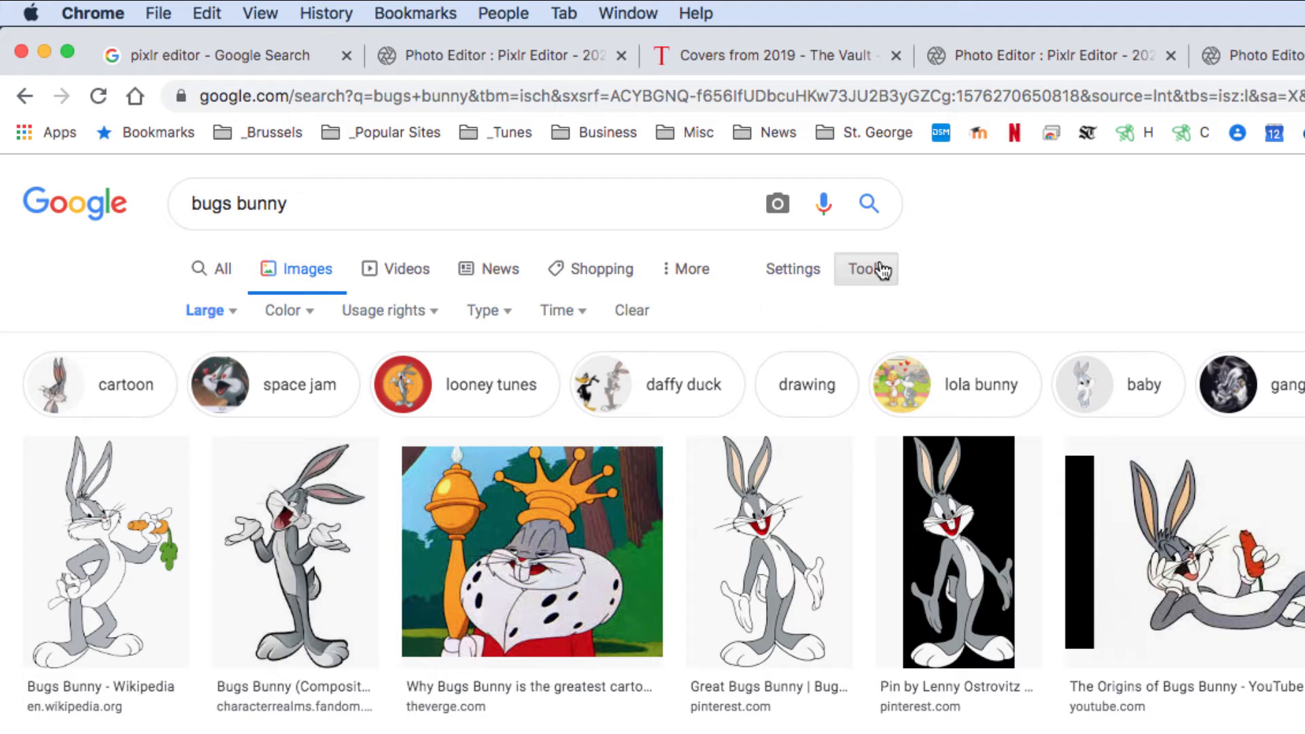
Step: Limit the "bugs bunny" image results to Large and open the full-body picture on a black background
click(211, 314)
click(94, 267)
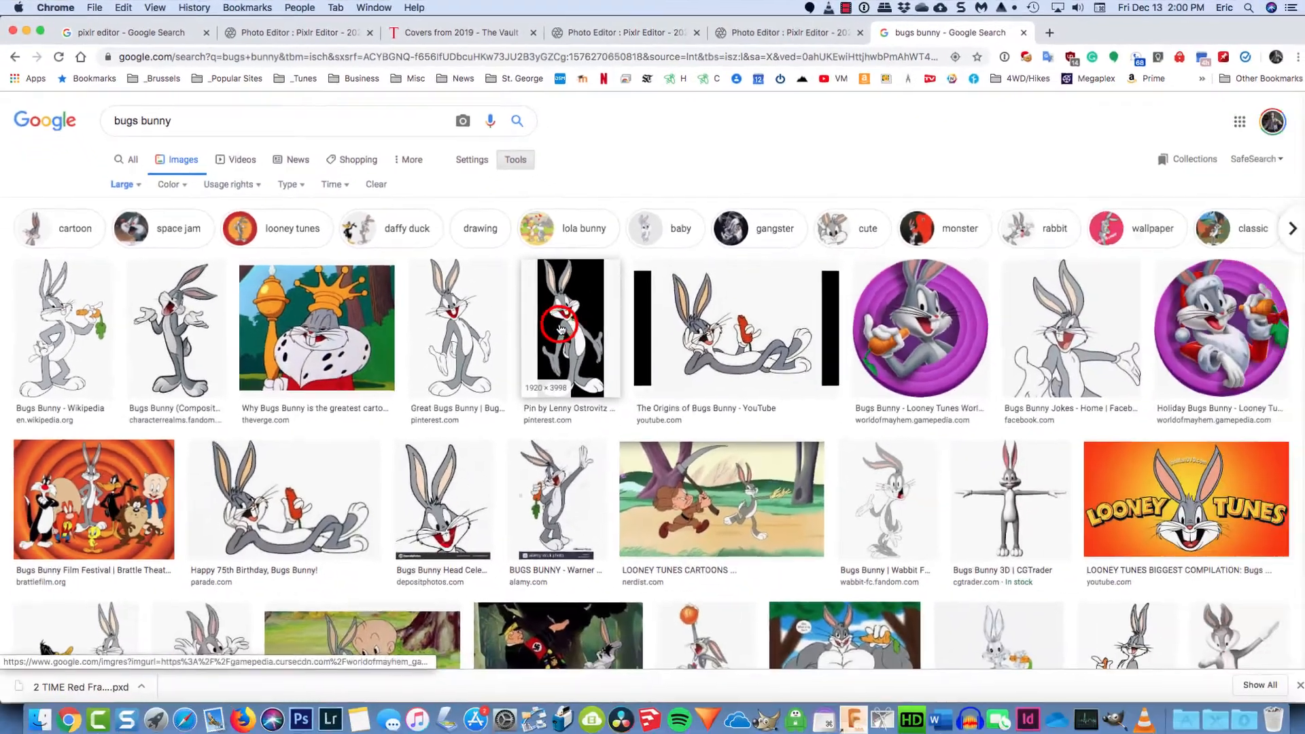
click(942, 553)
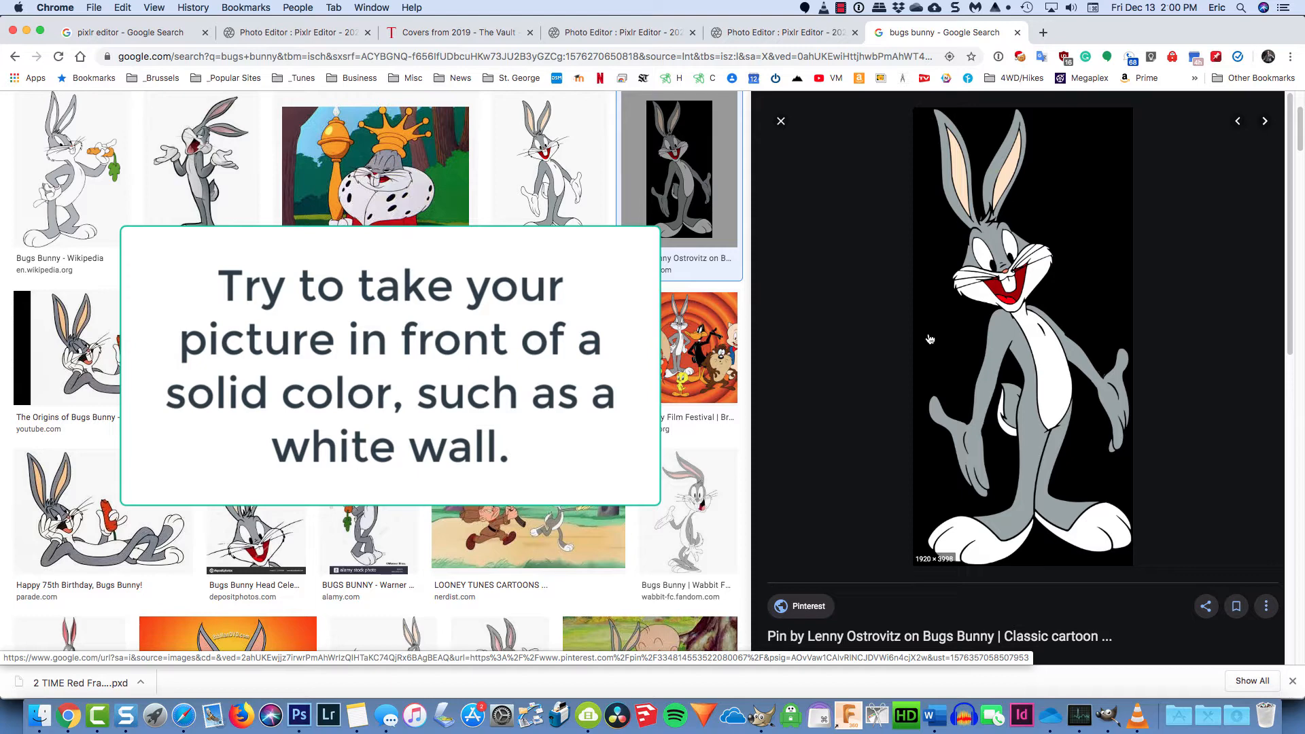
Step: Save the enlarged Bugs Bunny picture as a JPEG named "Bugs" in the TIME Magazine Cover folder
right_click(962, 326)
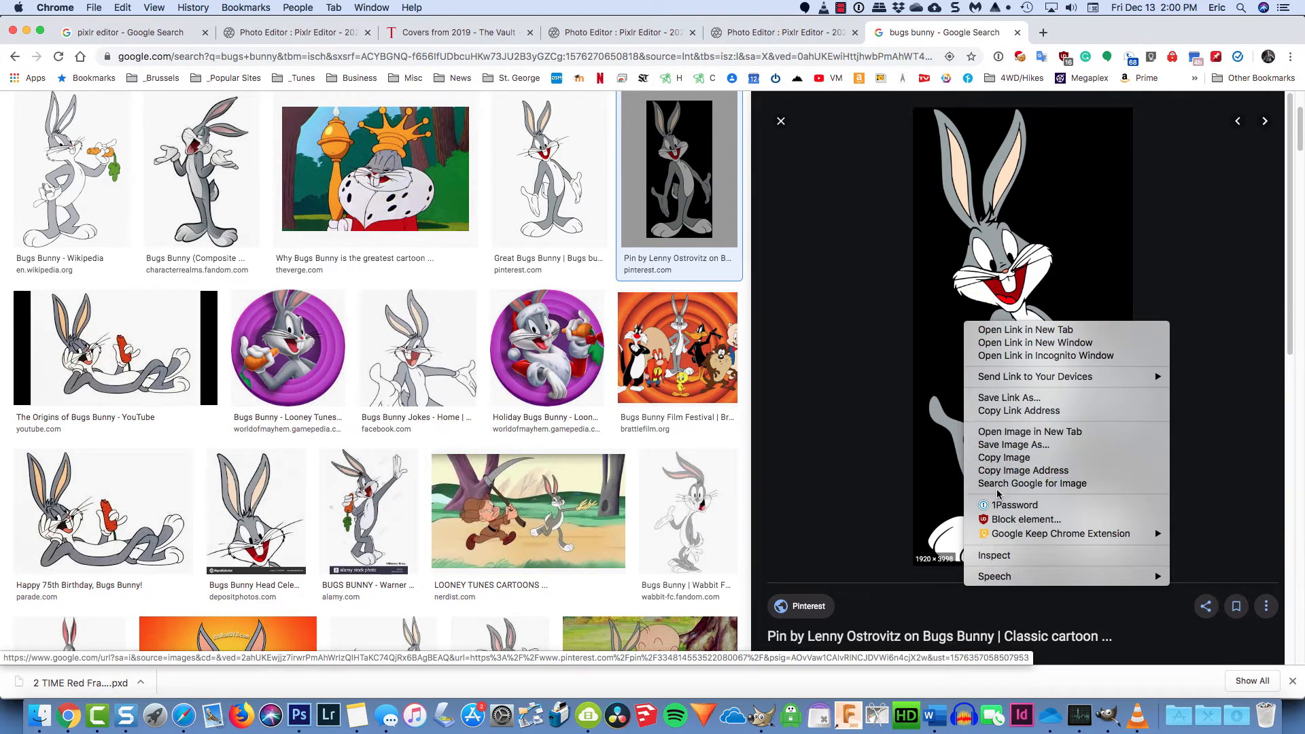
click(1000, 444)
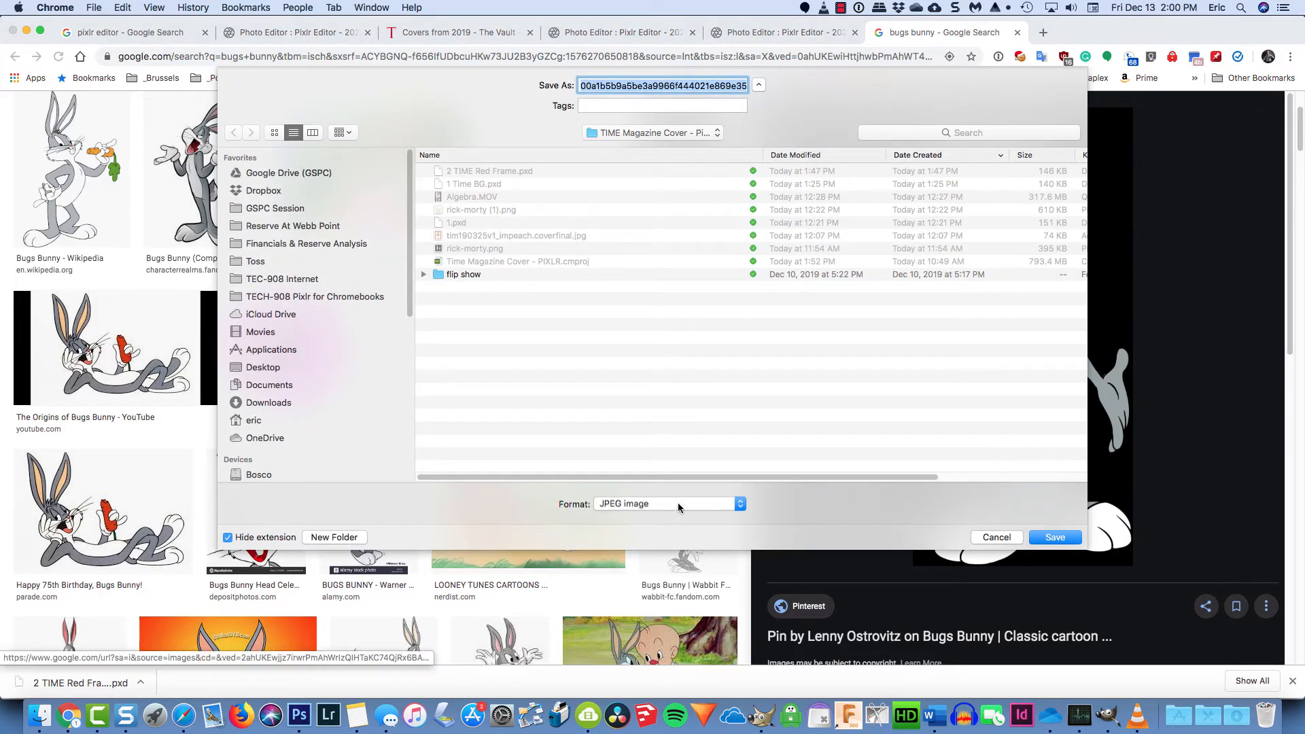
text(Bugs)
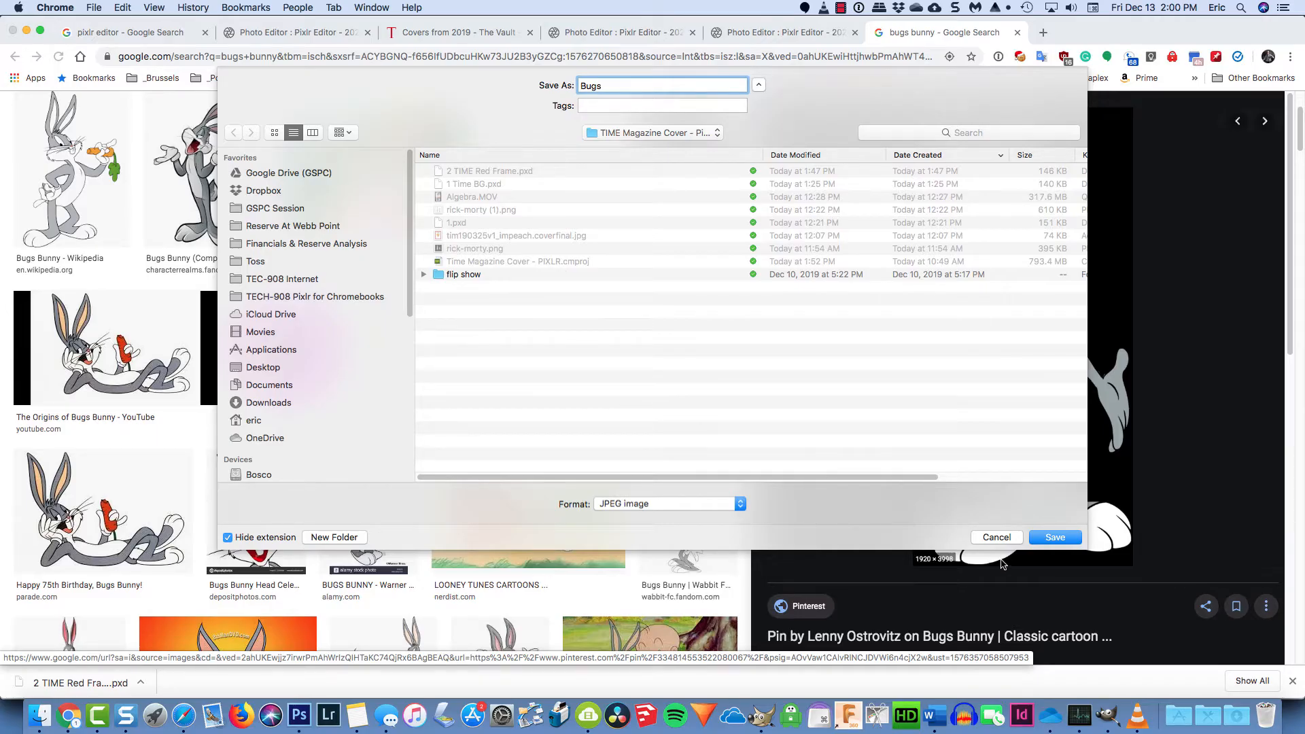
click(1043, 539)
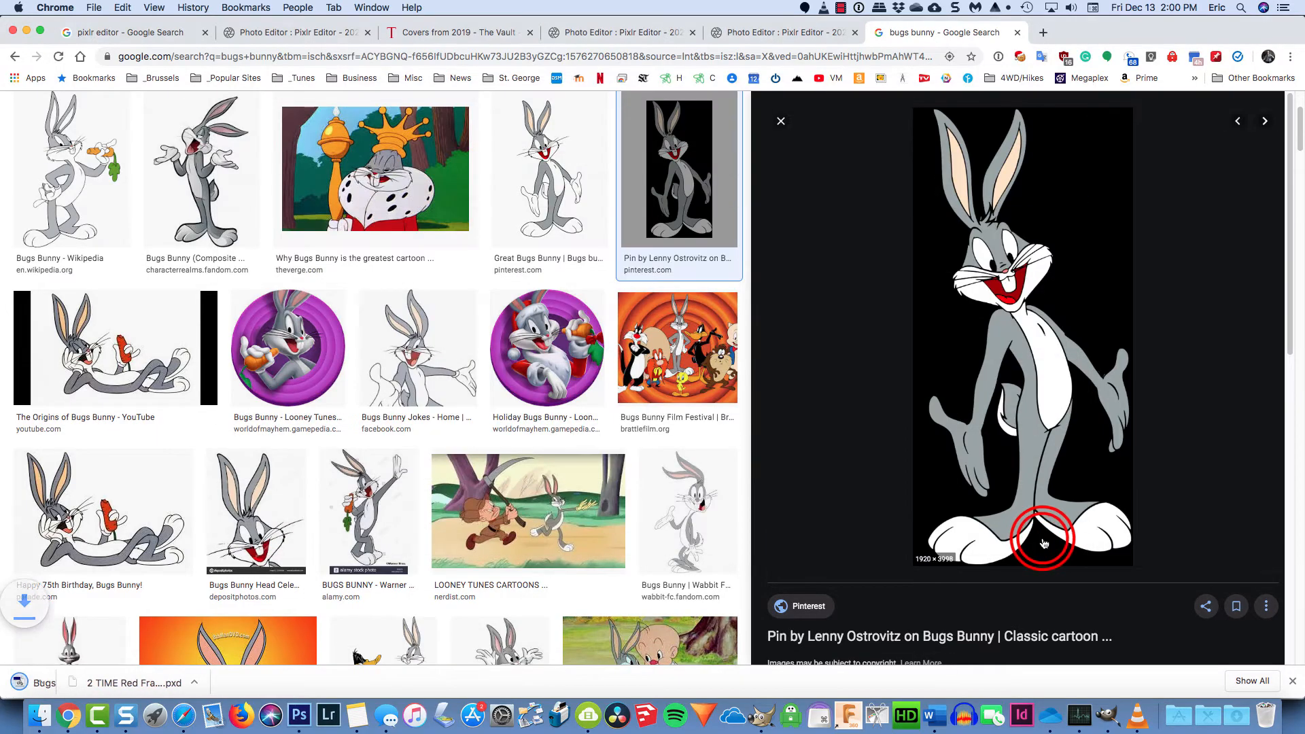
Step: Switch to the Pixlr start page and open the saved Bugs picture, pre-resized to Ultra HD at 3840 x 1844
click(782, 32)
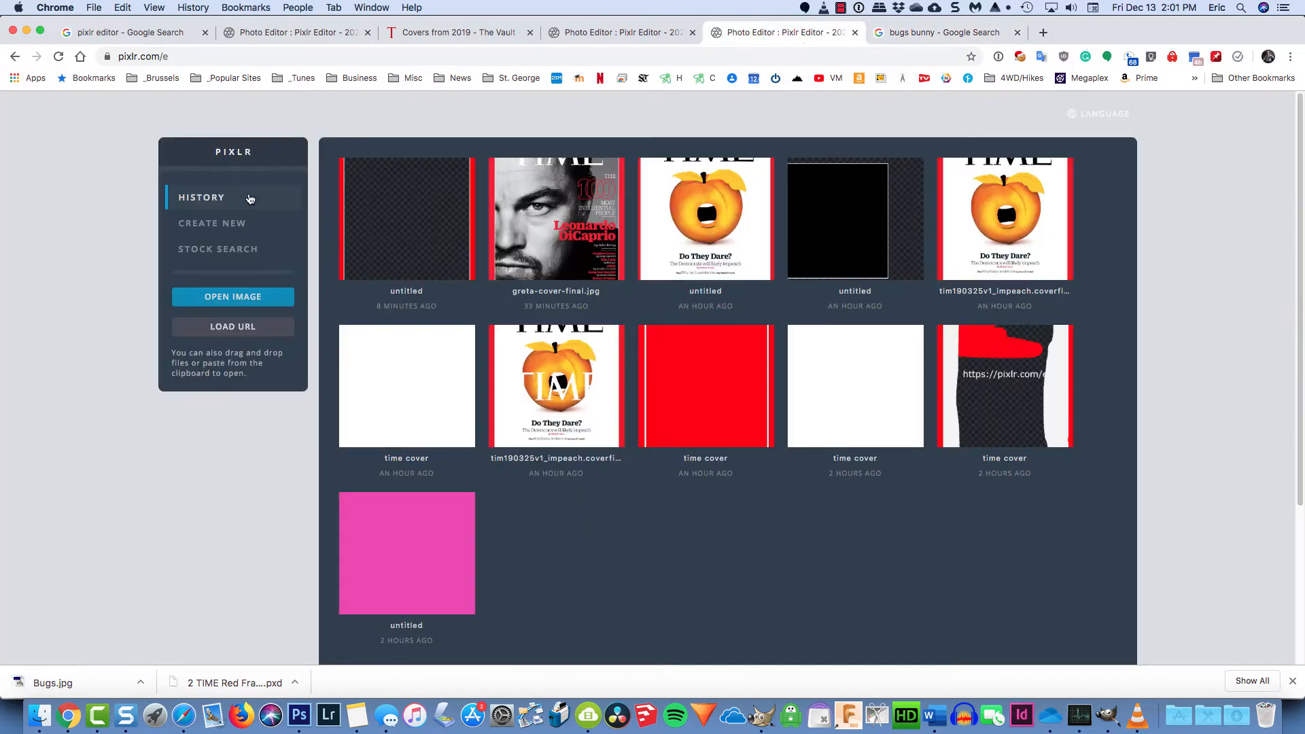
click(185, 297)
double_click(438, 116)
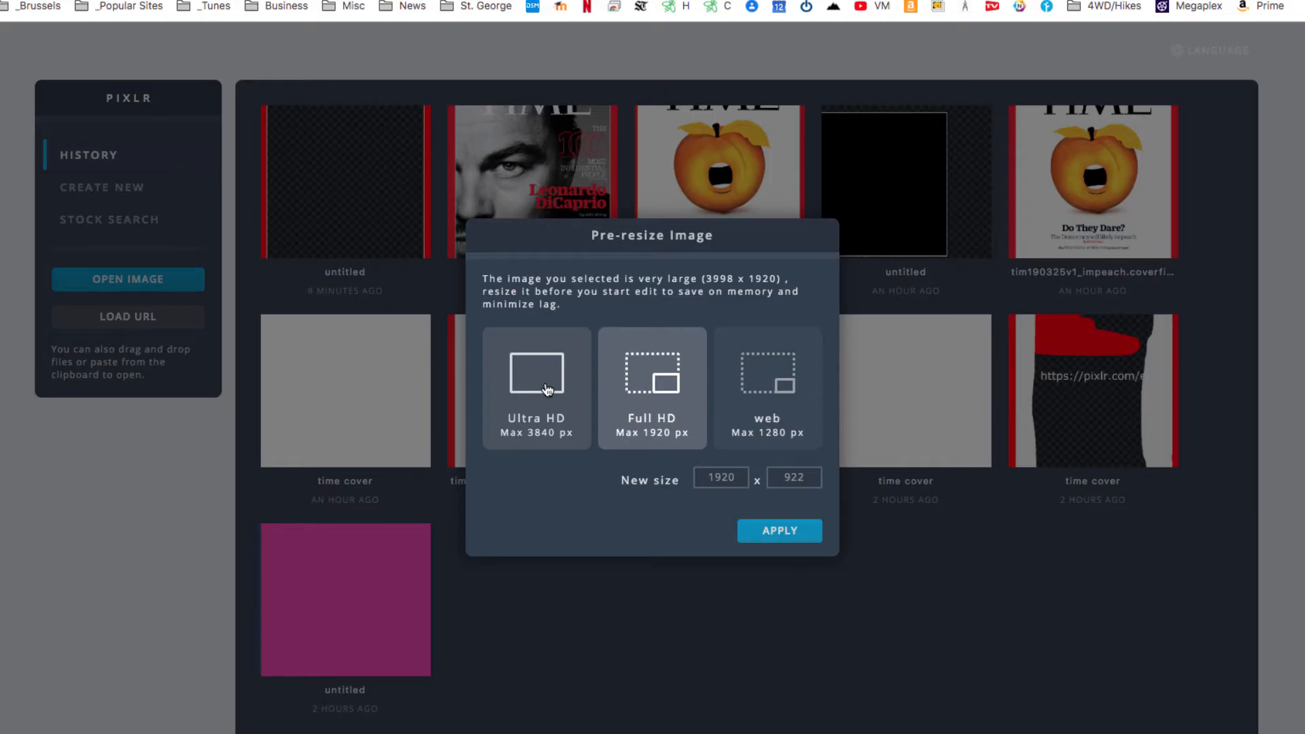
click(547, 389)
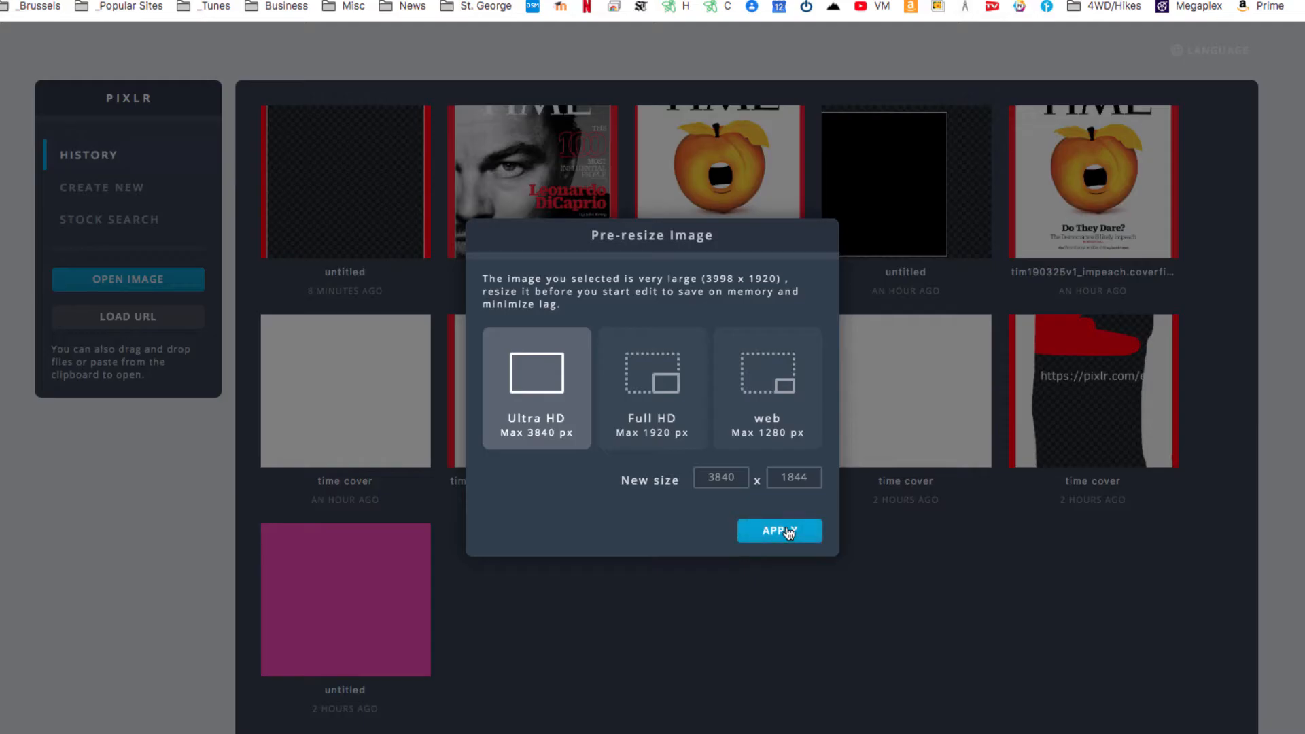
click(787, 532)
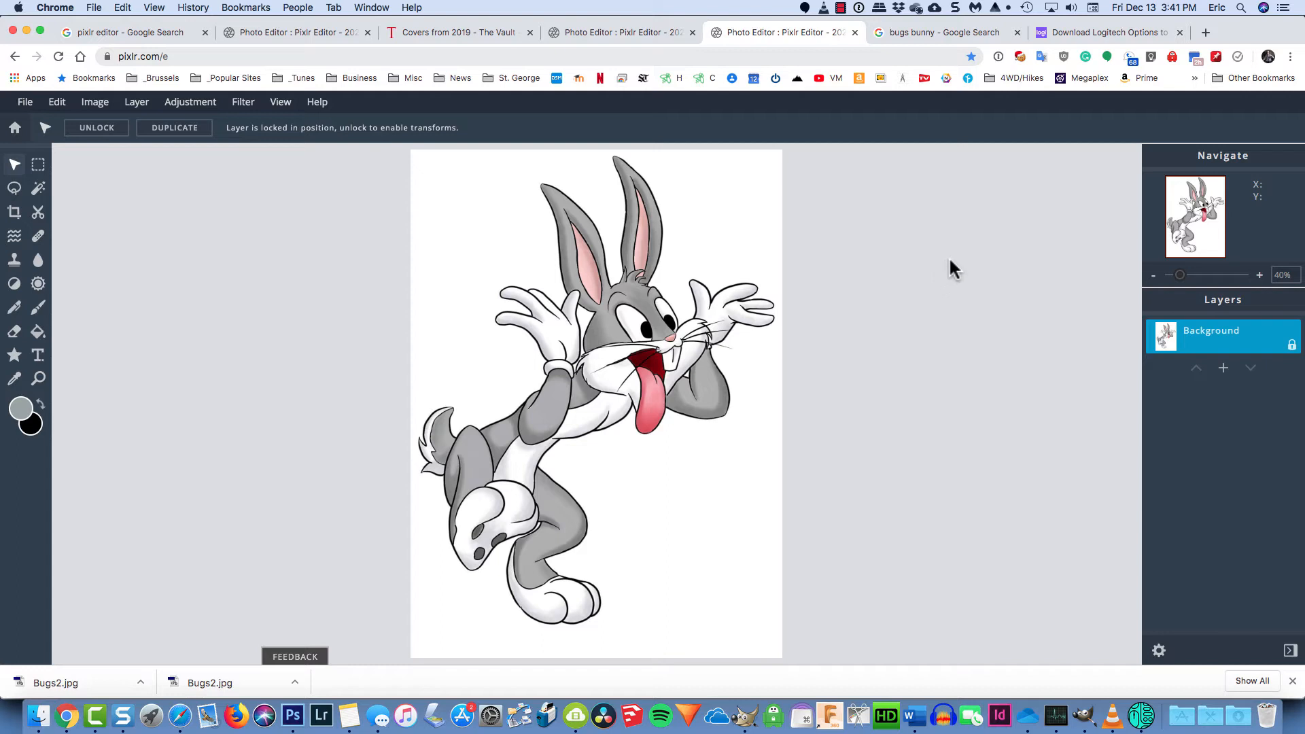
Step: Unlock the Background layer and set the Eraser brush to 500 px size and 0% softness
click(1291, 346)
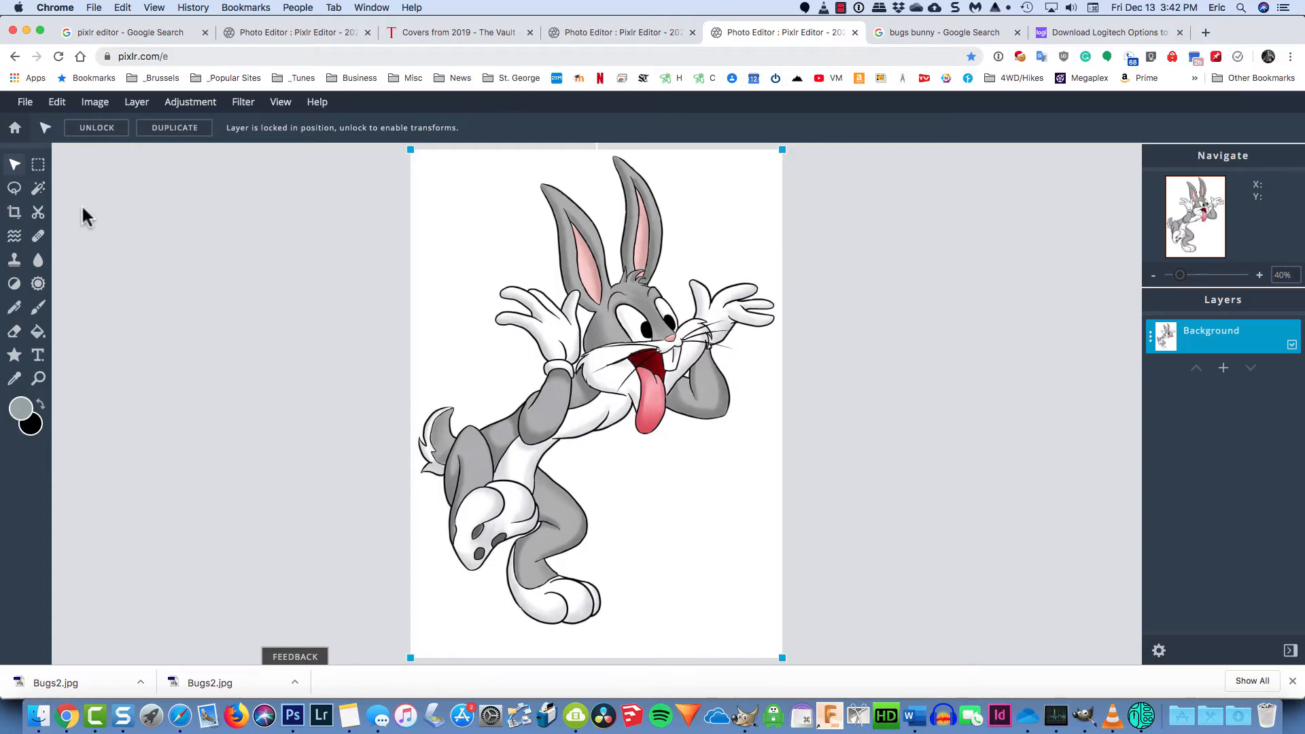
click(15, 332)
click(125, 128)
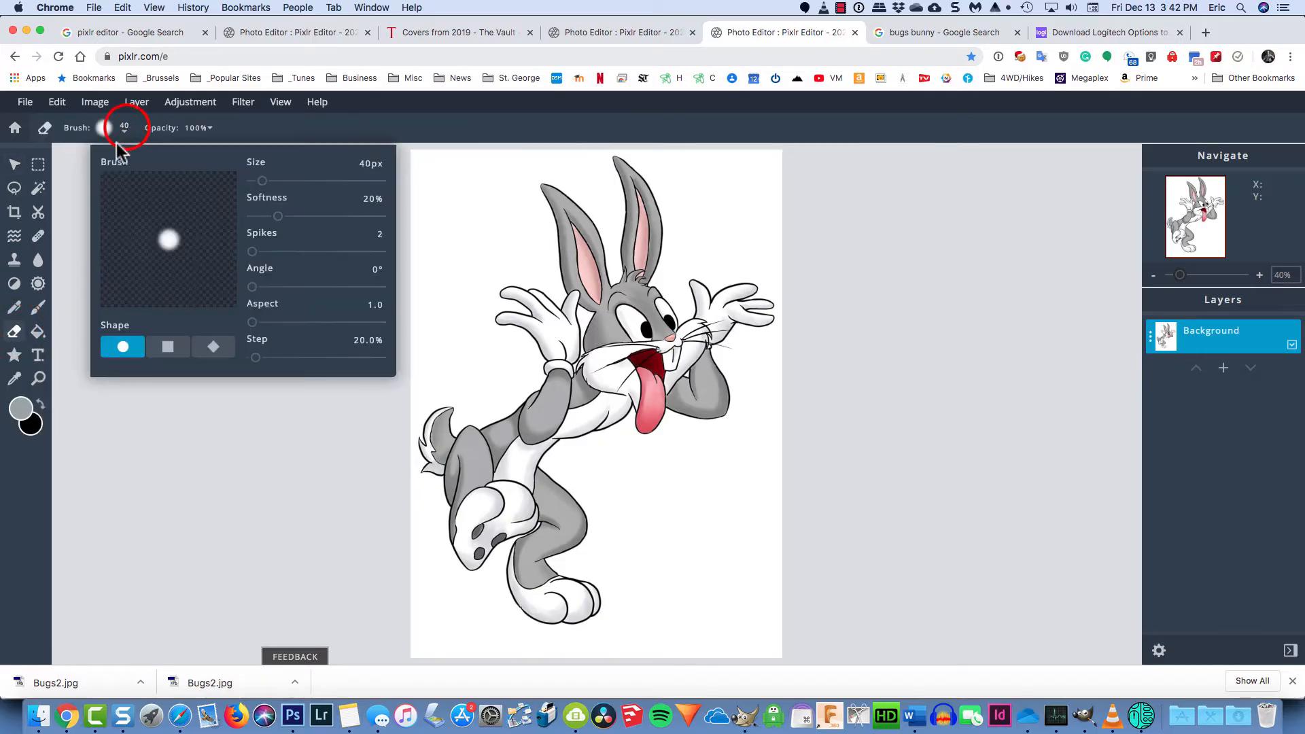
drag(262, 179, 356, 181)
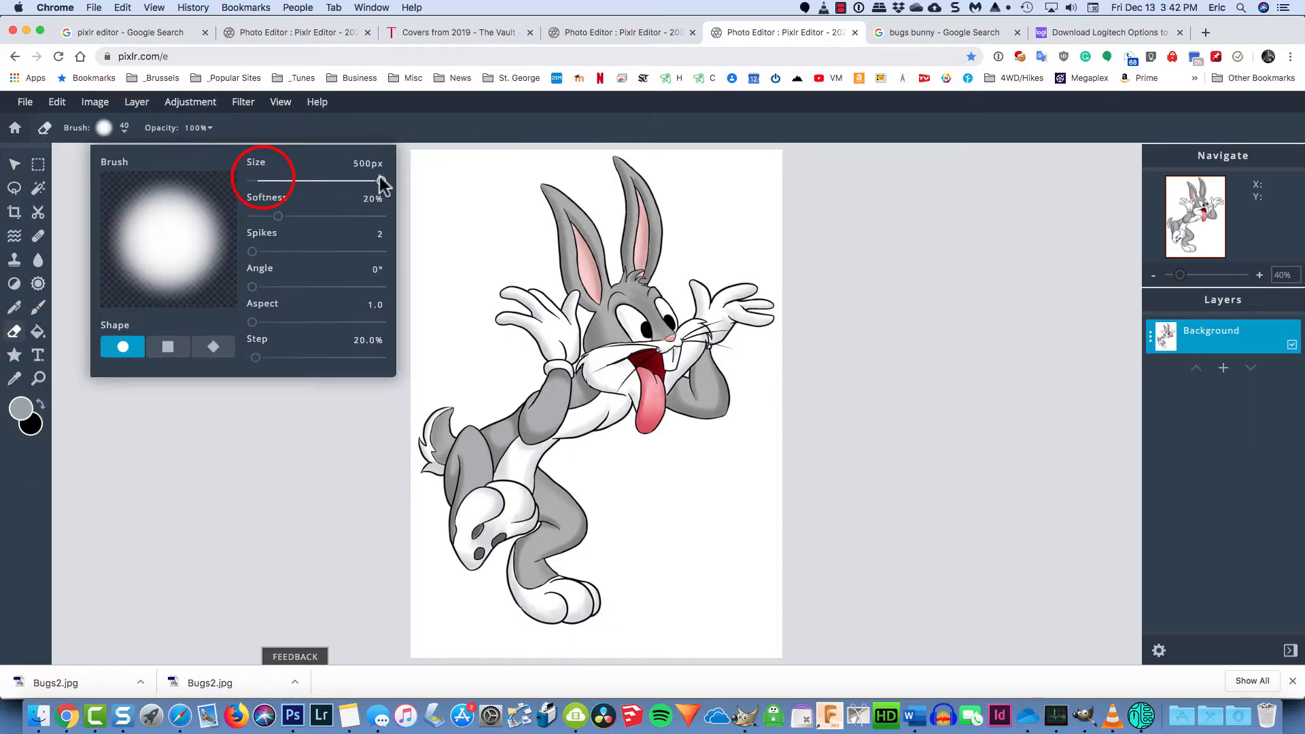
drag(277, 216, 246, 222)
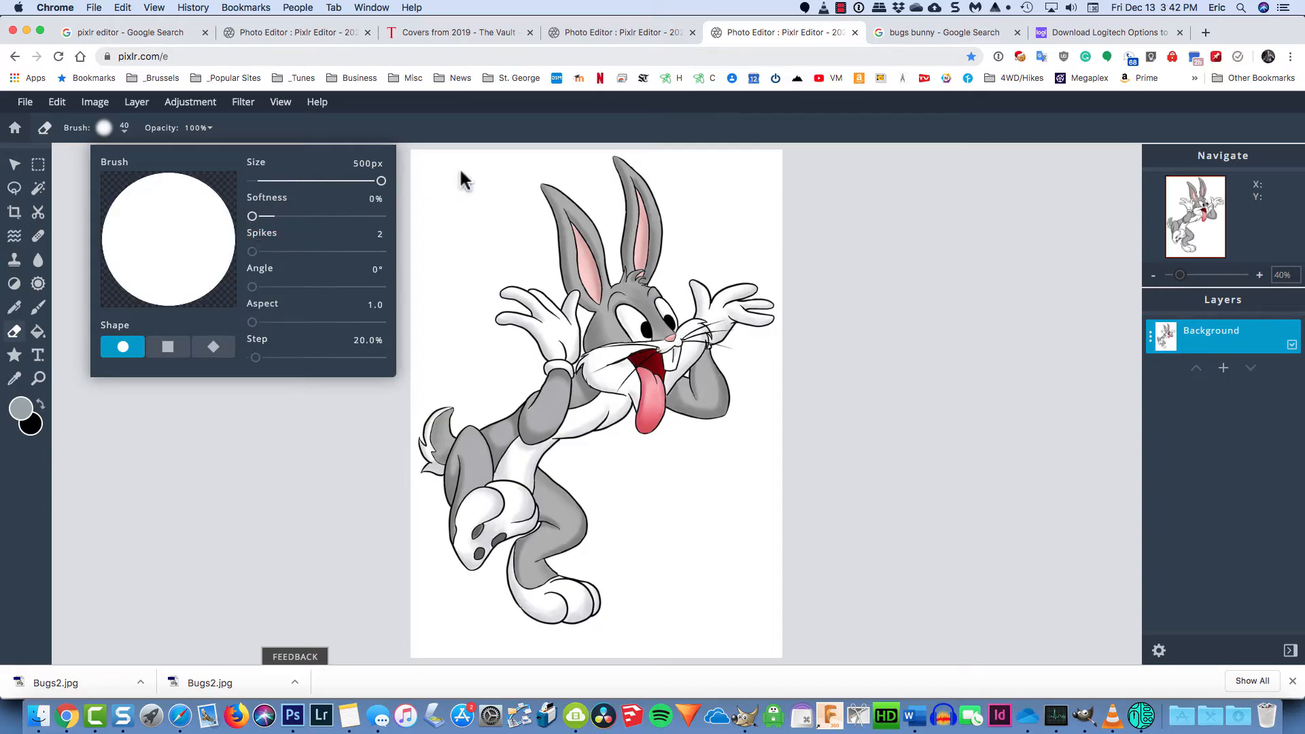
Step: Erase patches of the white background beside the ears and below the bent elbow, and undo all of the erasing
mouse_move(461, 171)
mouse_down()
mouse_move(449, 165)
mouse_move(418, 235)
mouse_move(415, 218)
mouse_move(453, 176)
mouse_move(445, 231)
mouse_move(422, 260)
mouse_up()
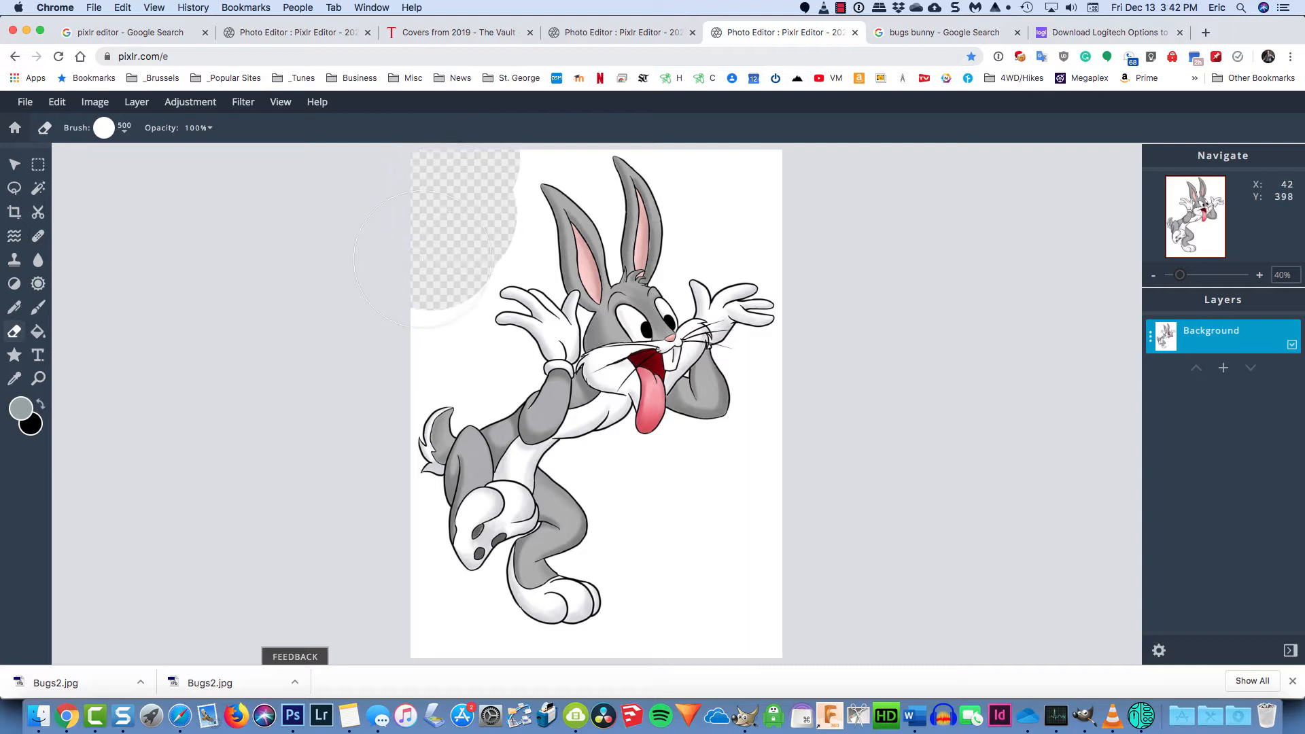
click(681, 515)
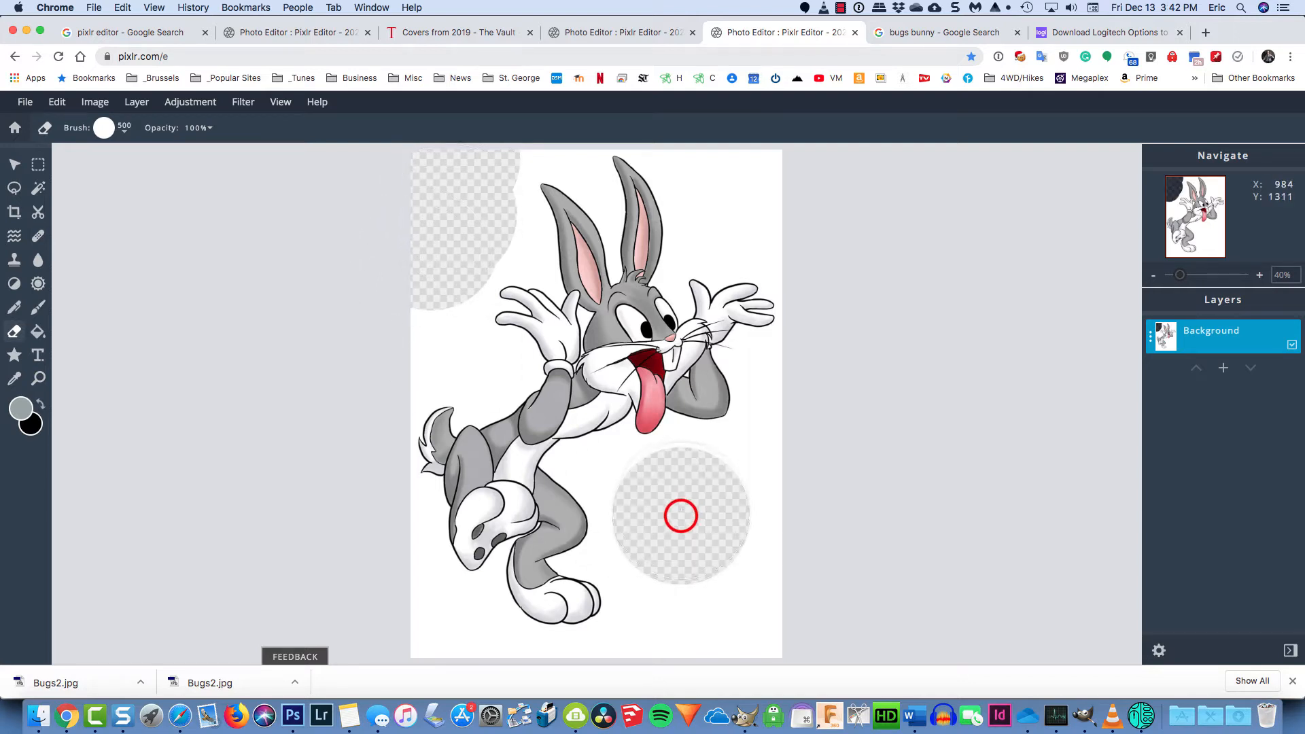
click(688, 496)
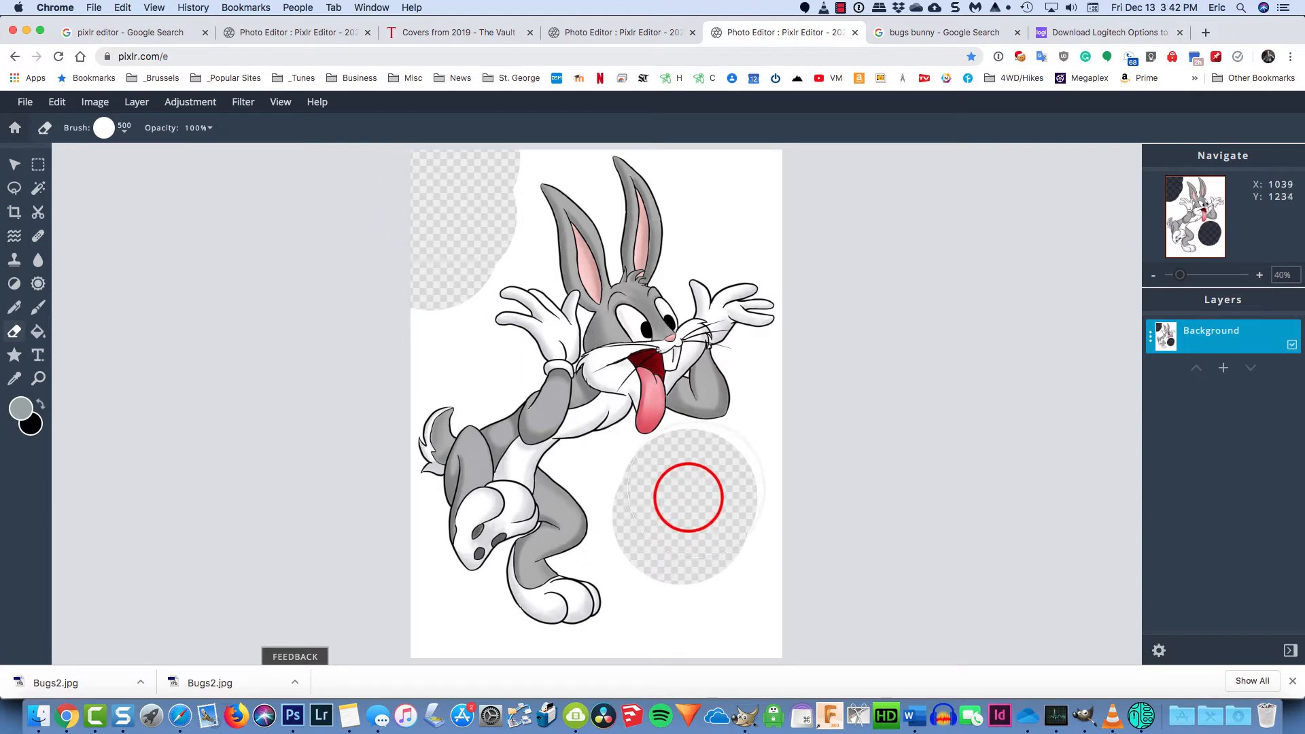
click(695, 486)
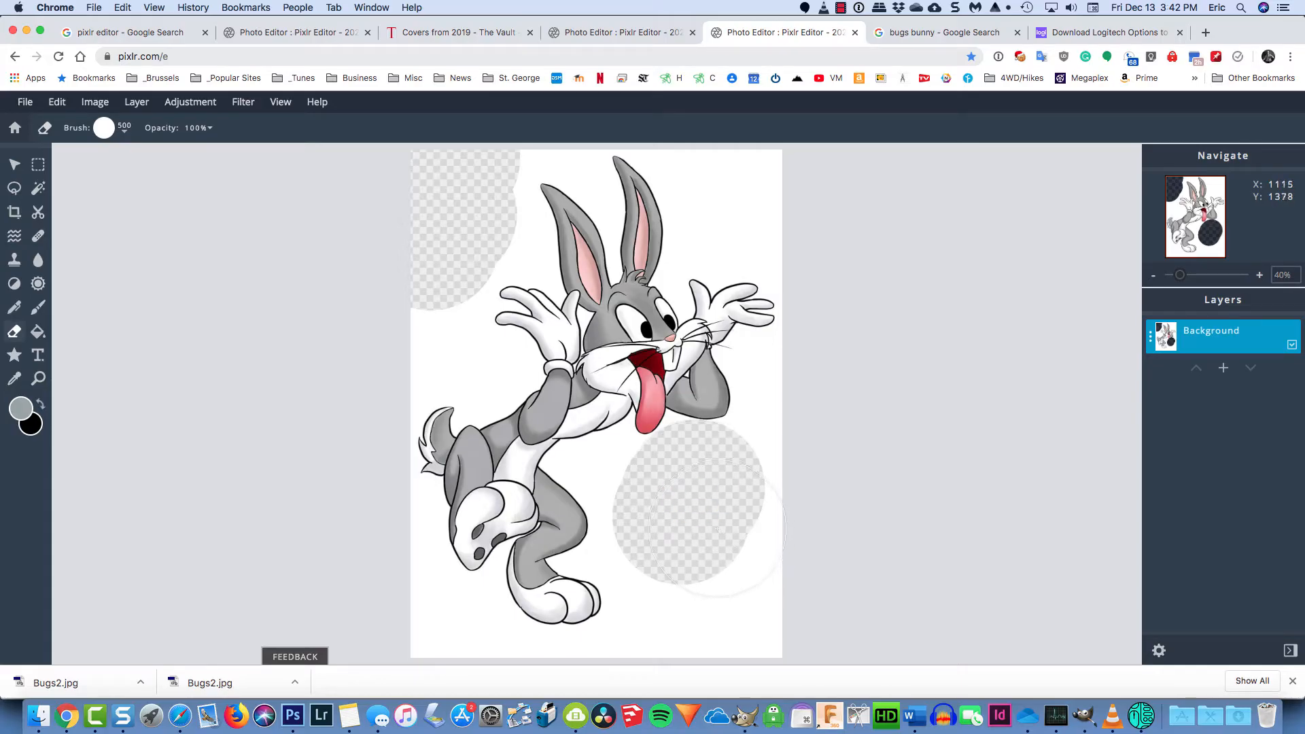
key(super+z)
key(super+z)
key(super+z)
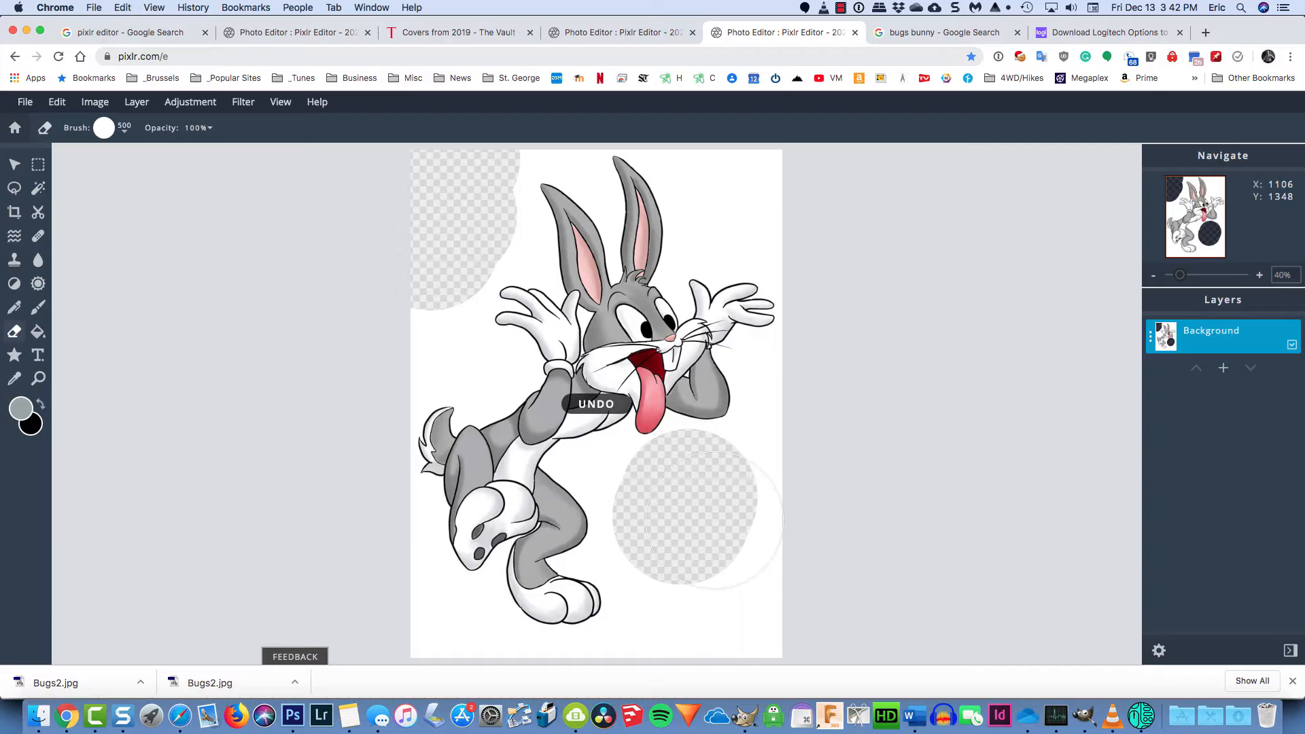
key(super+z)
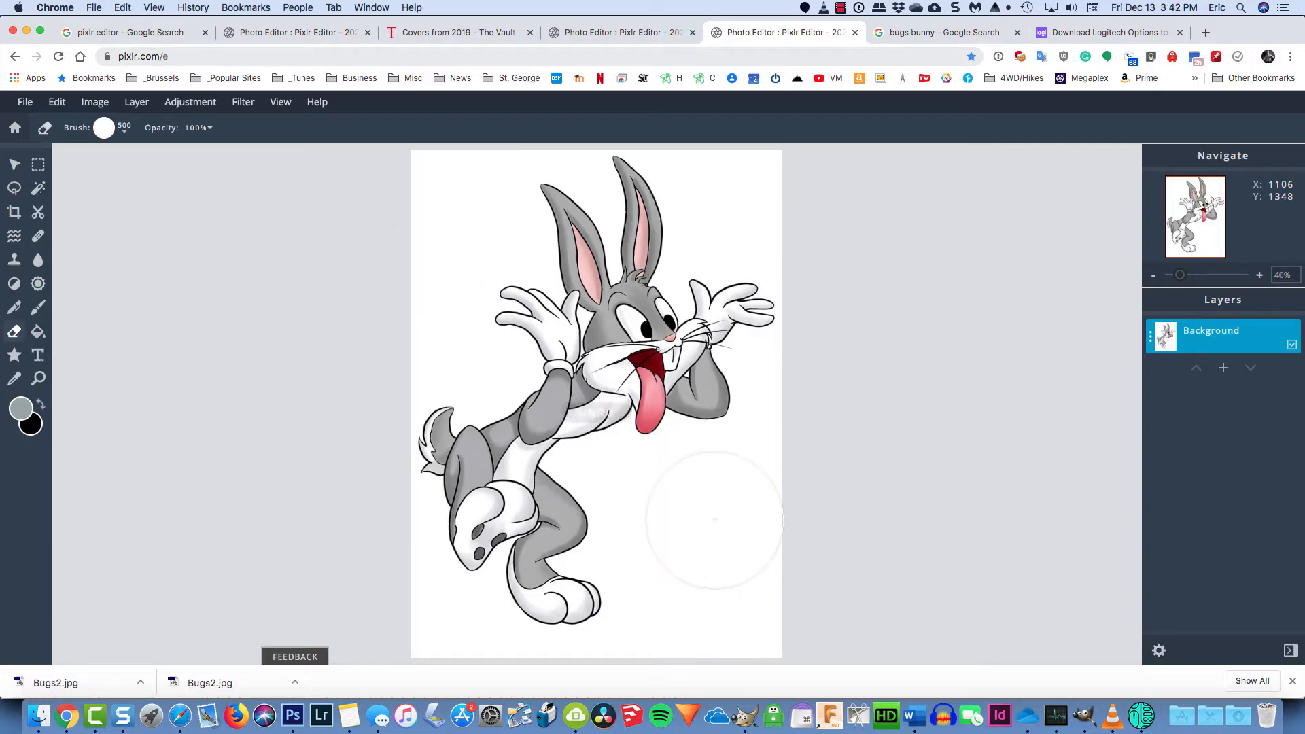
Step: Select the white background around the rabbit with Wand Select and add the small white gap between the raised foot and leg
click(40, 190)
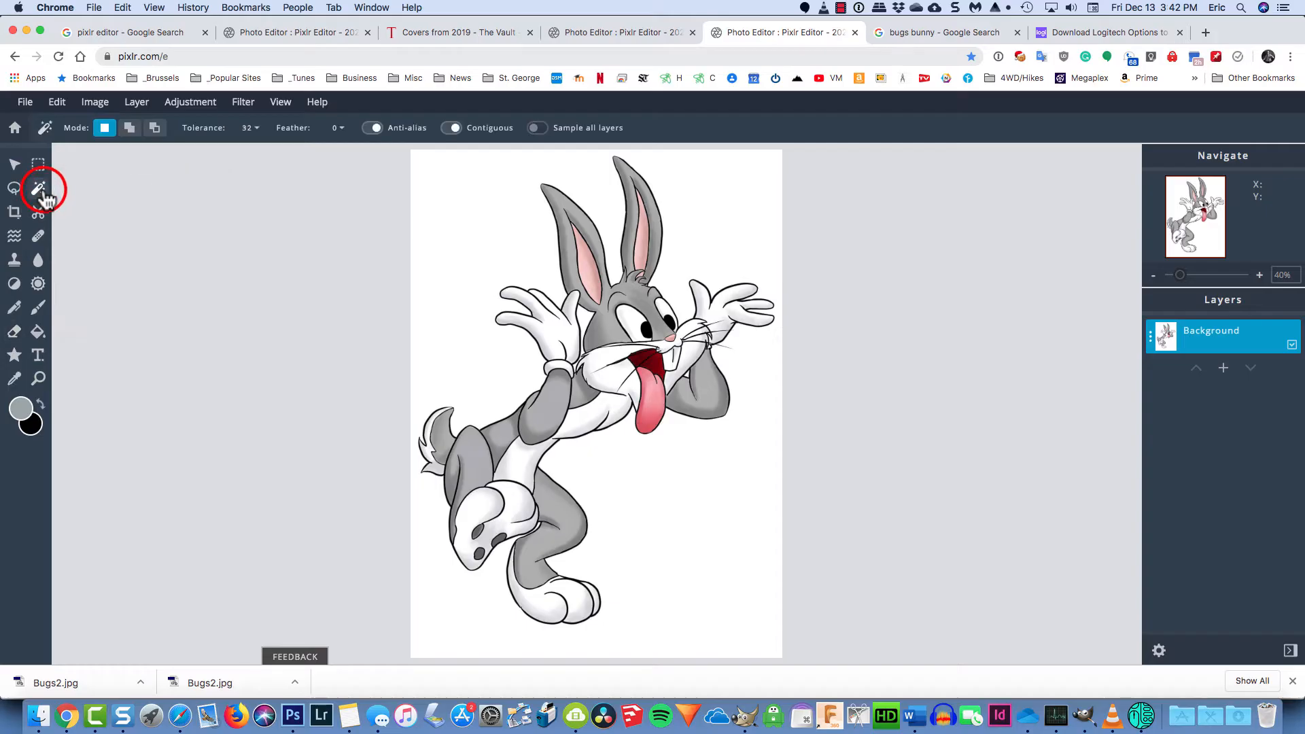
click(470, 188)
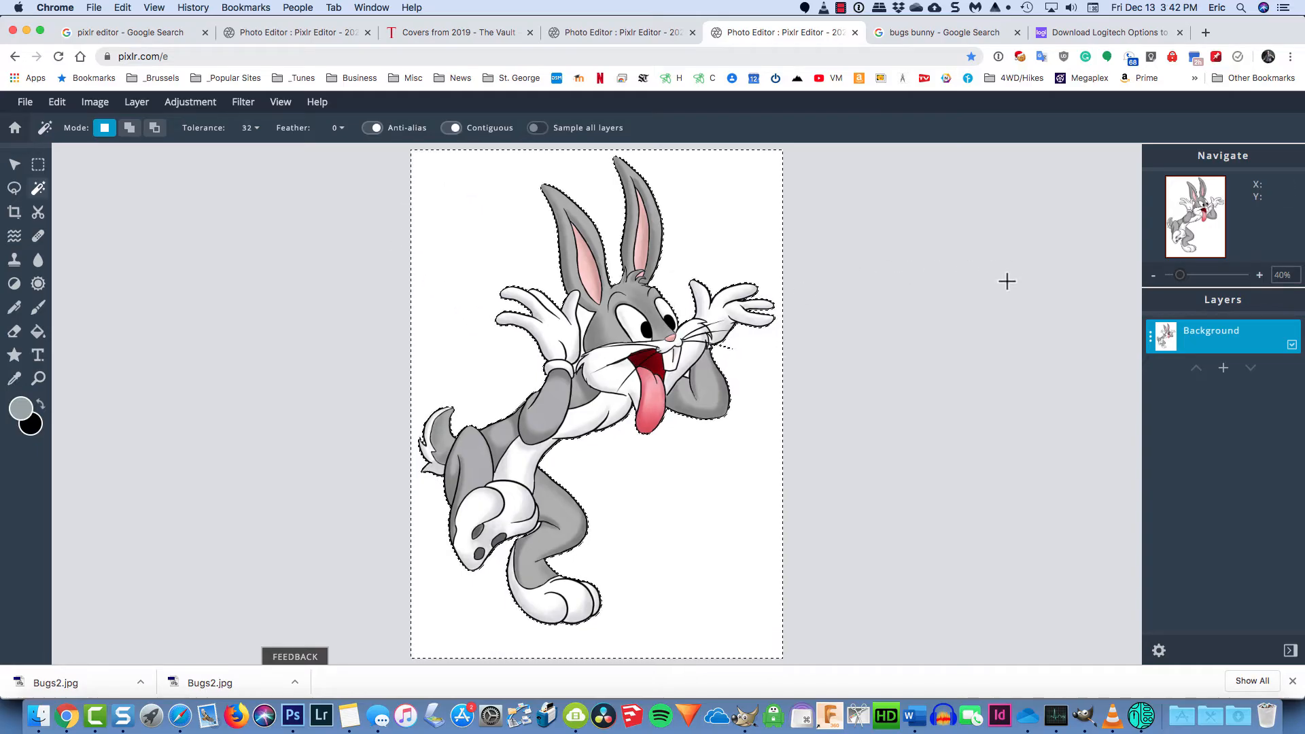
drag(1180, 276, 1189, 281)
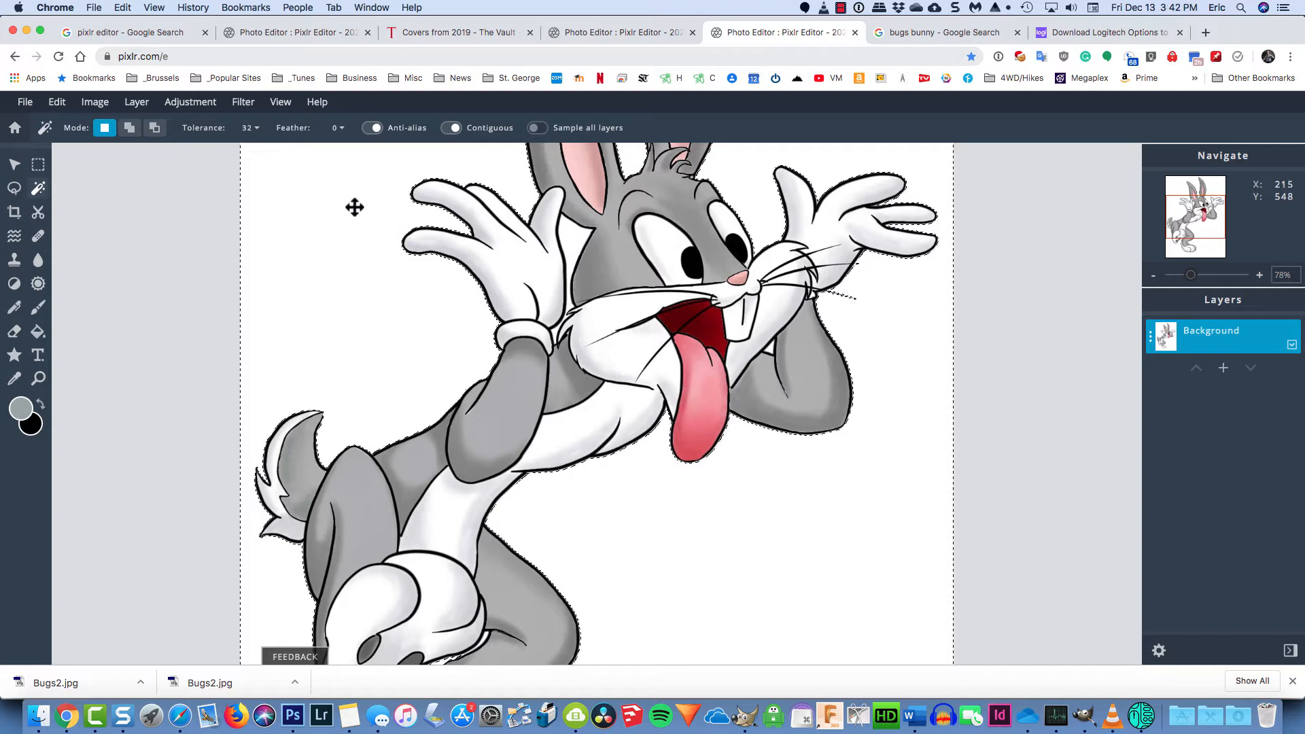
click(130, 128)
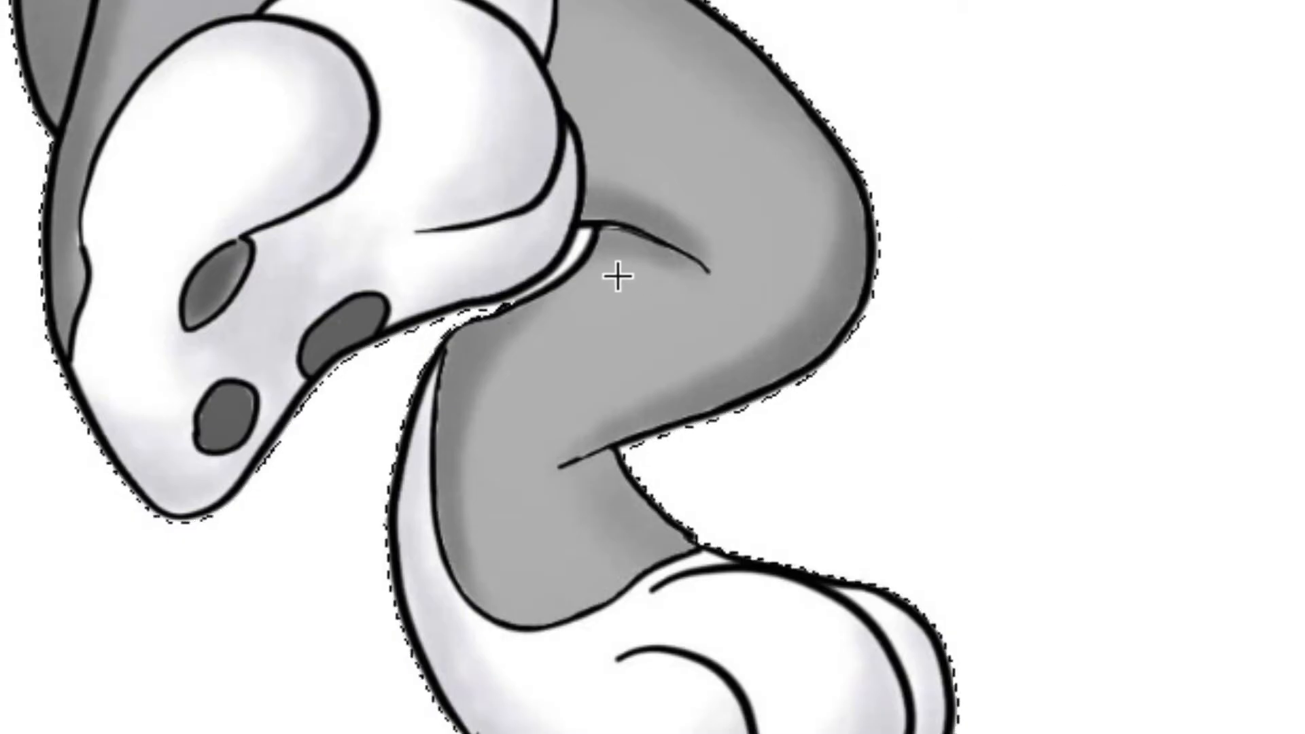
click(581, 249)
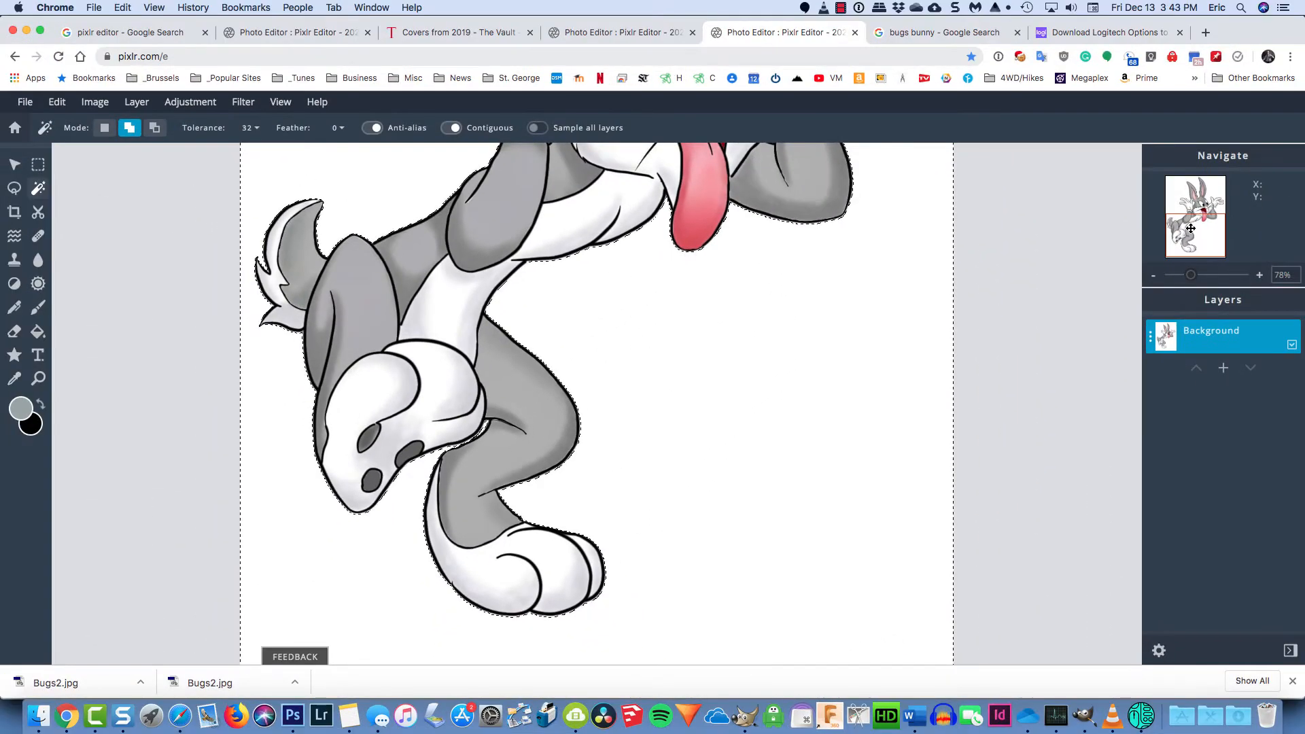
Step: Set the Eraser brush size to 367 px for clearing the selected background around the rabbit
drag(1190, 227, 1192, 193)
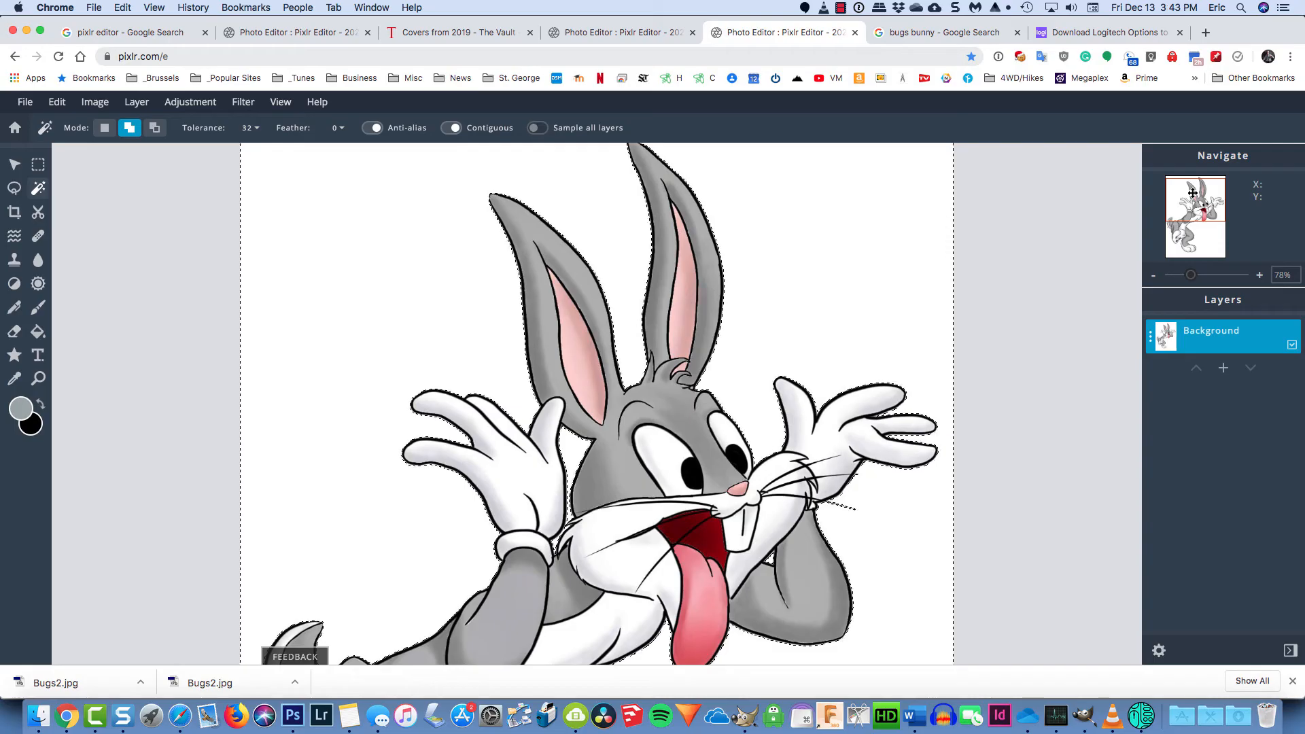
drag(1193, 193, 1194, 188)
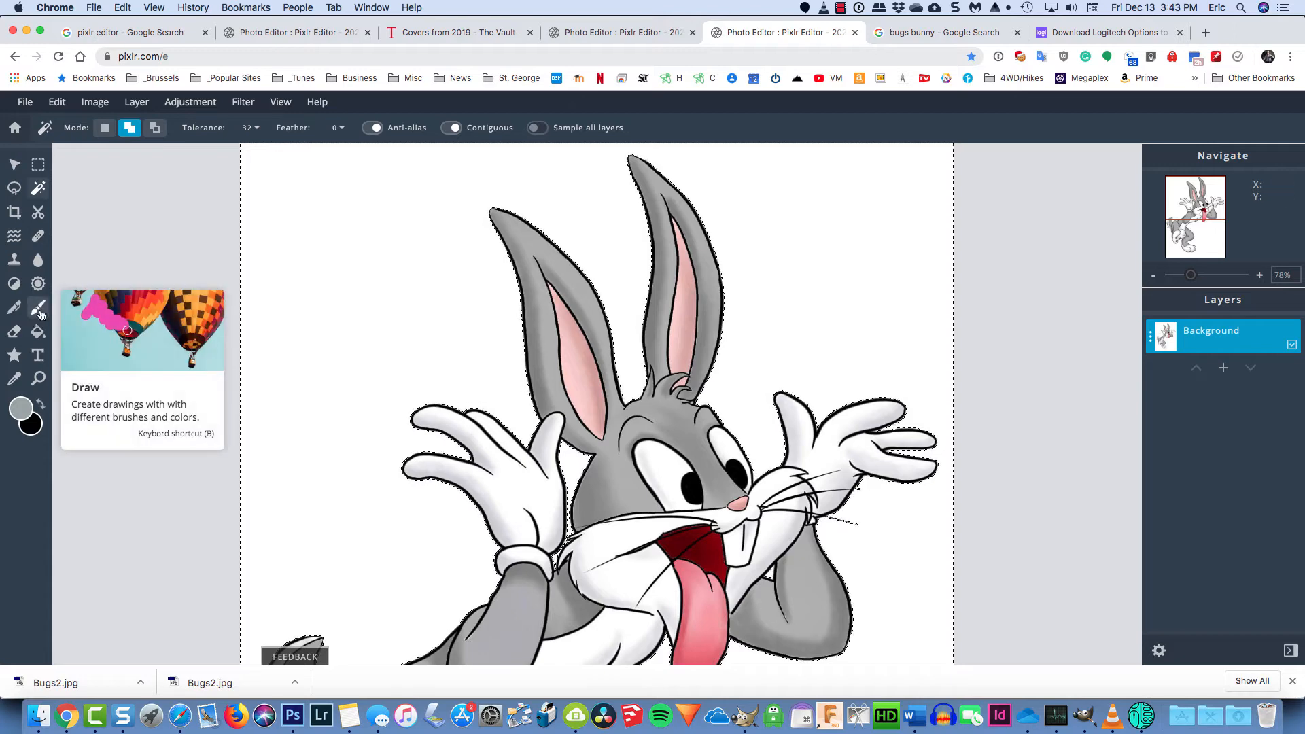
click(14, 333)
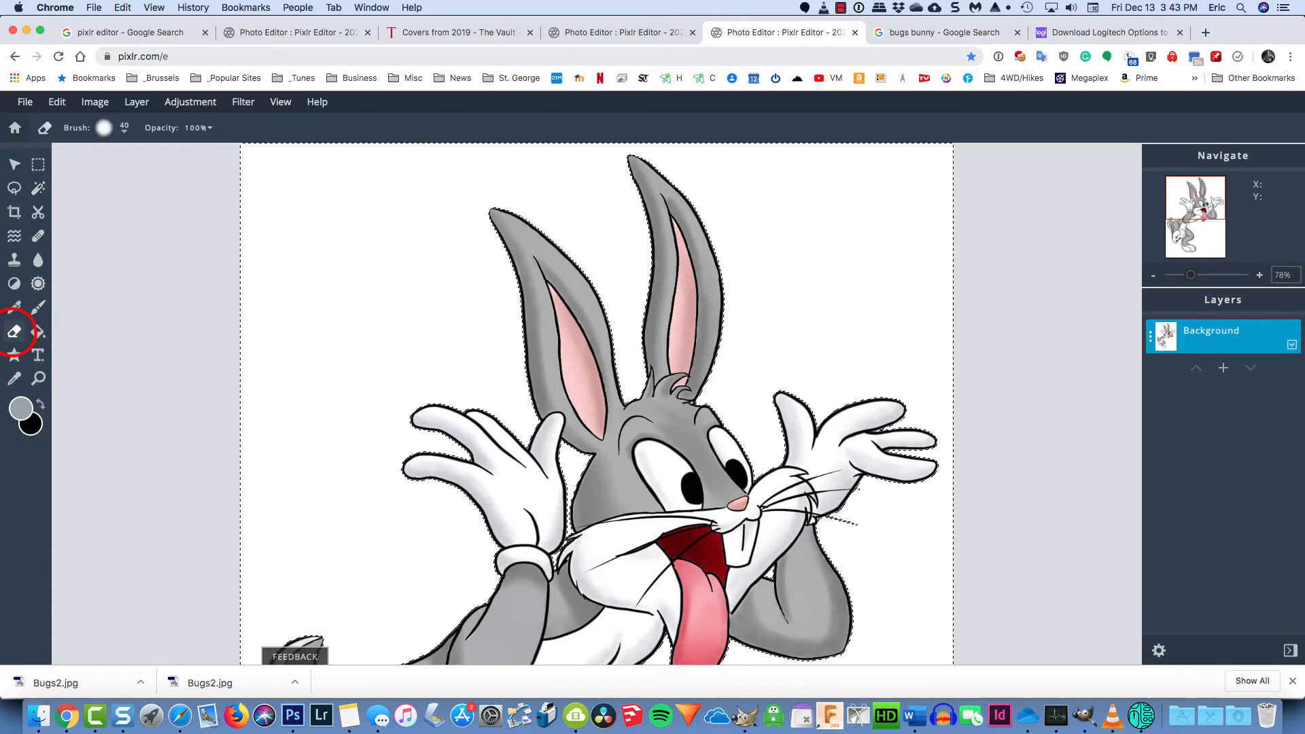
click(105, 128)
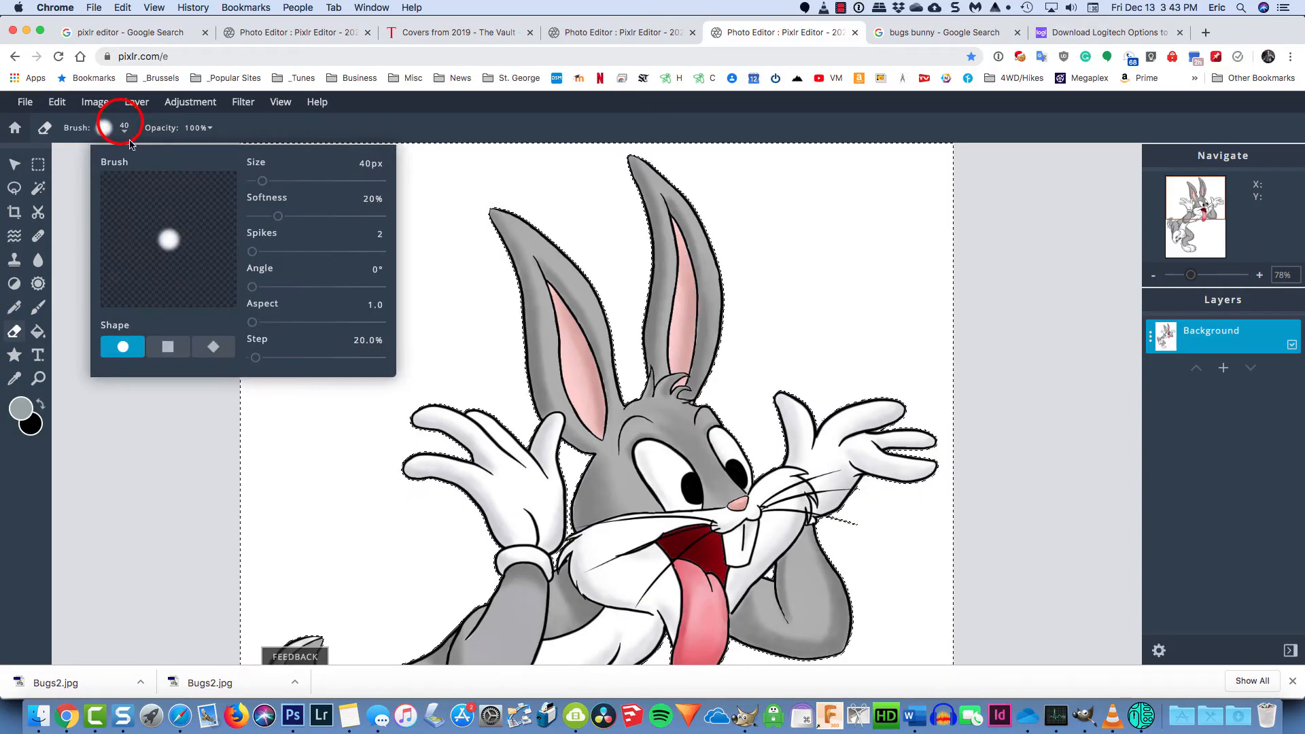
click(263, 183)
drag(264, 182, 346, 182)
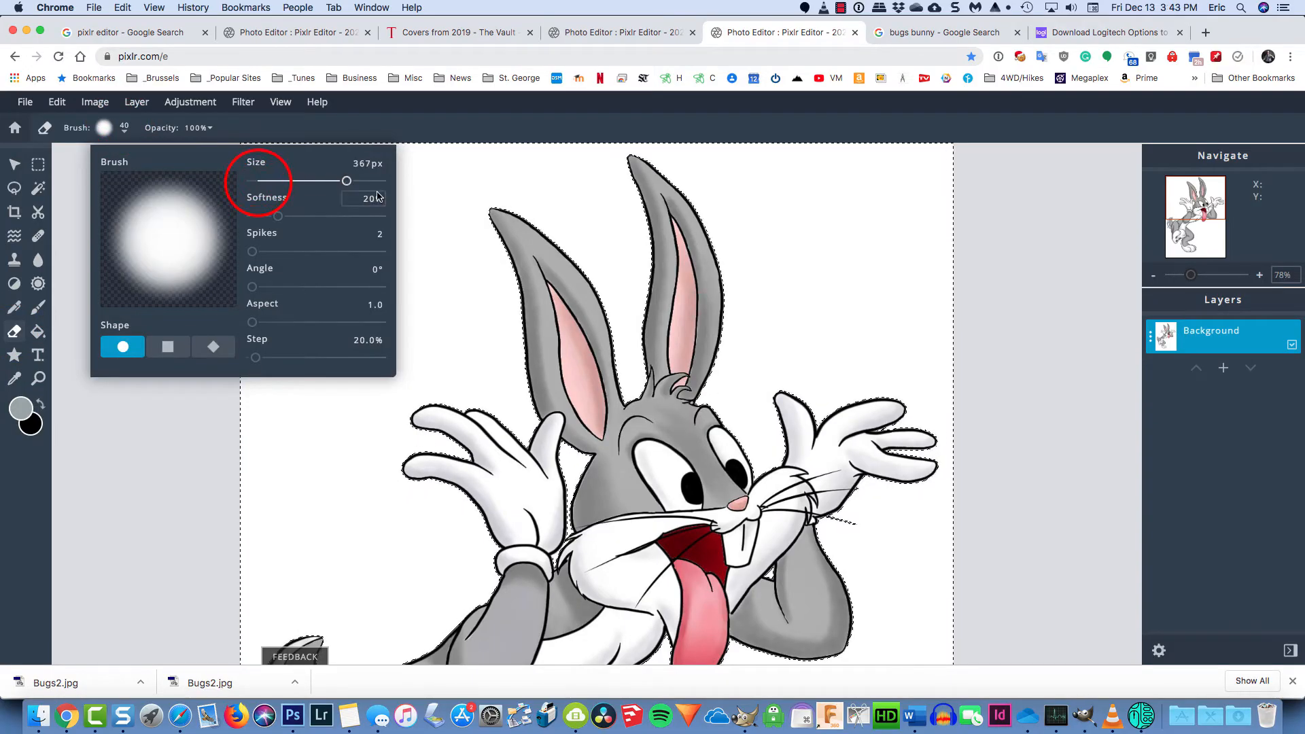
Step: Erase the selected white background around the ears and hands, and delete the remaining selected background
click(463, 163)
mouse_move(451, 161)
mouse_down()
mouse_move(348, 262)
mouse_move(362, 299)
mouse_move(518, 257)
mouse_move(402, 287)
mouse_up()
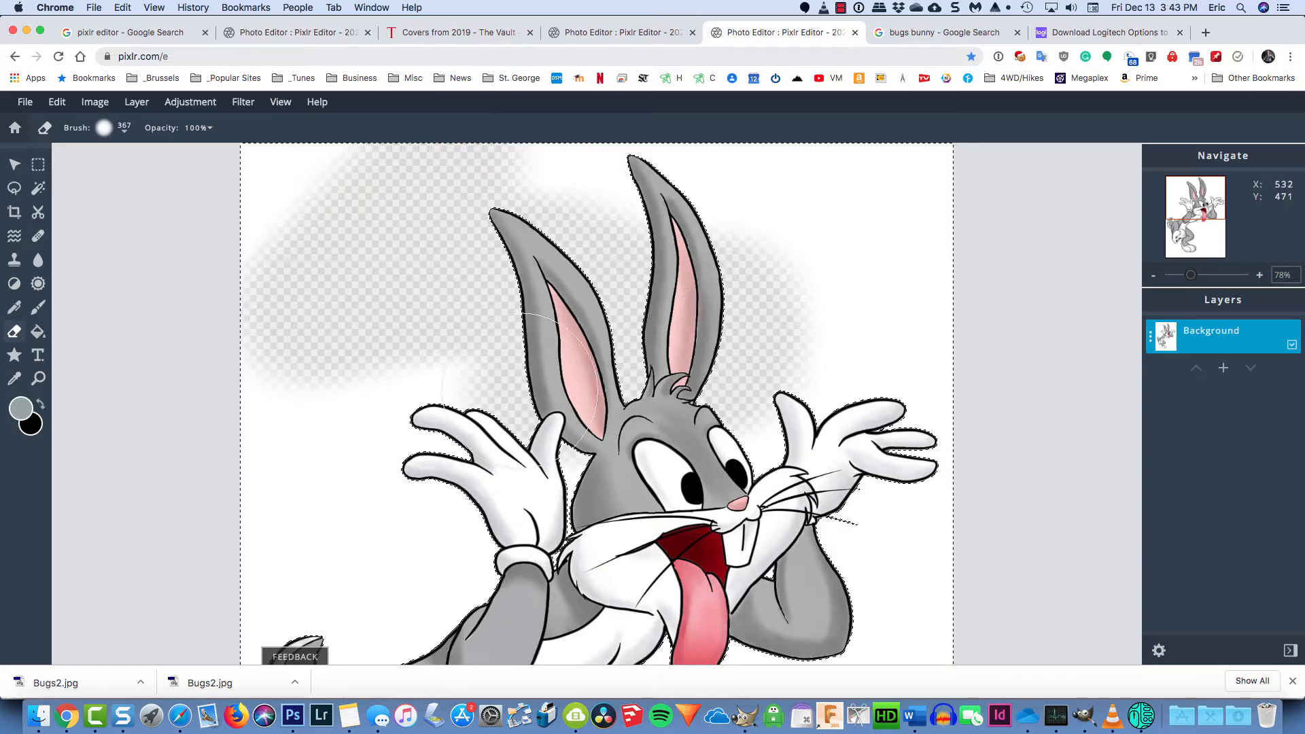
mouse_move(686, 235)
mouse_down()
mouse_move(716, 292)
mouse_move(817, 344)
mouse_move(820, 396)
mouse_move(895, 437)
mouse_up()
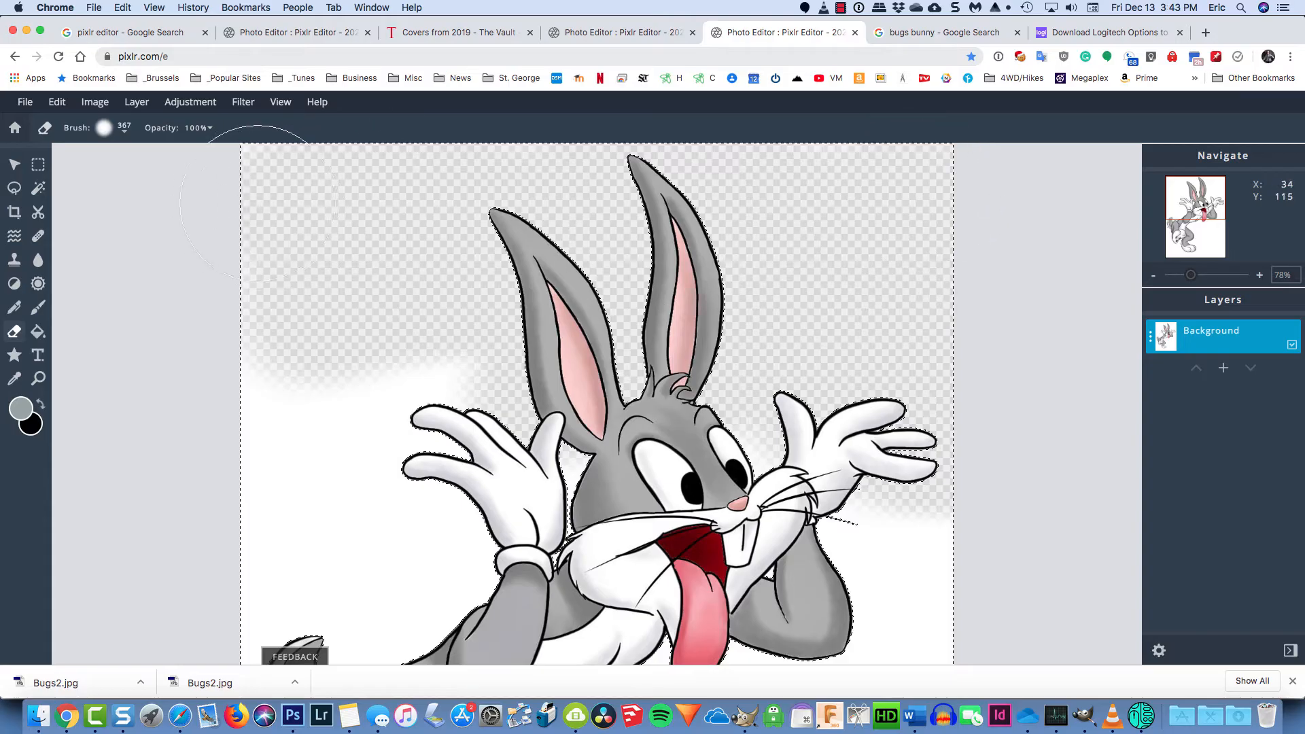
mouse_move(258, 204)
mouse_down()
mouse_move(239, 232)
mouse_move(273, 361)
mouse_move(340, 391)
mouse_move(399, 353)
mouse_move(377, 412)
mouse_move(497, 483)
mouse_move(339, 494)
mouse_move(301, 476)
mouse_up()
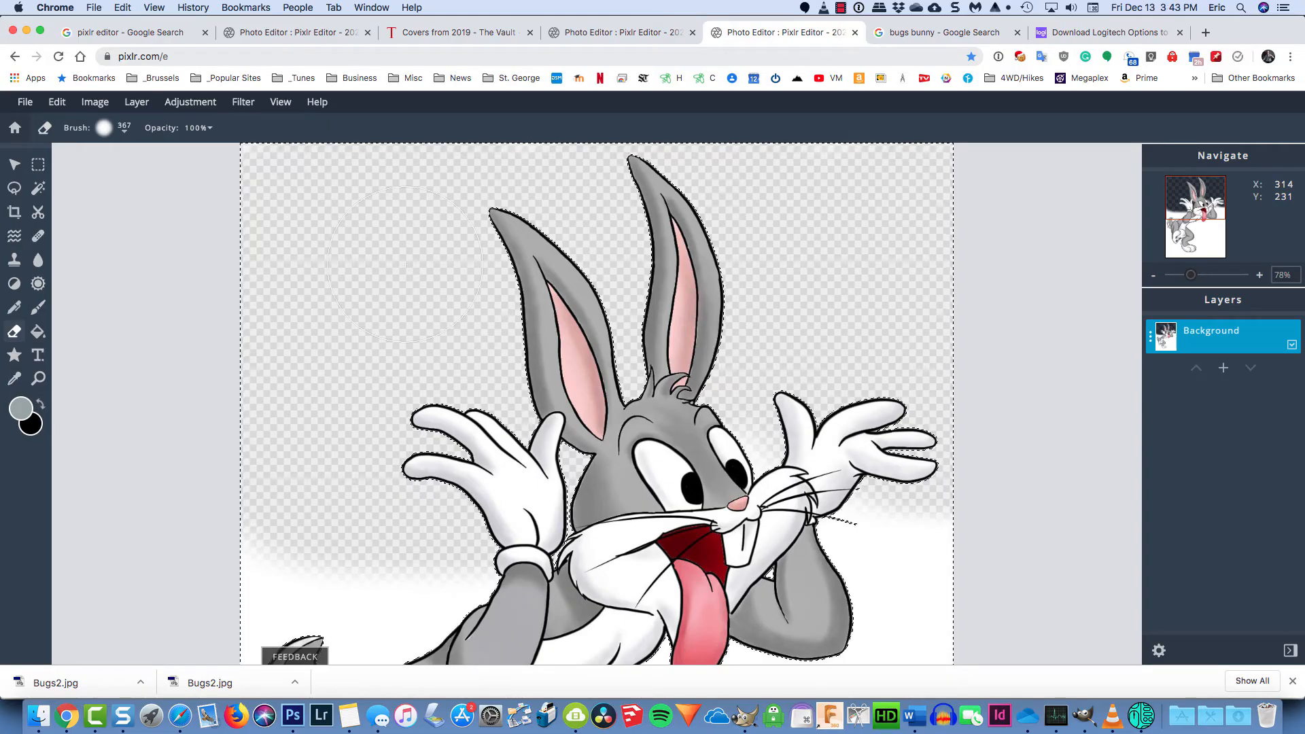
key(Delete)
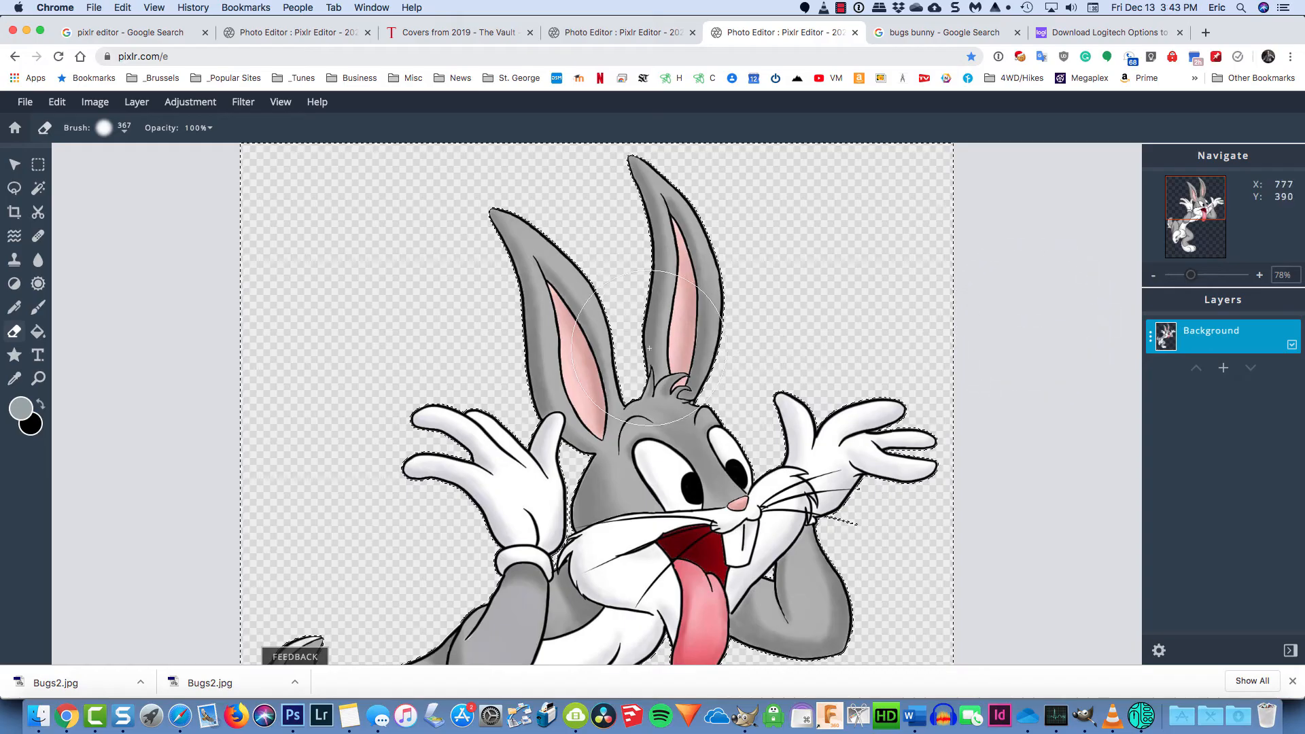
Step: Save the cut-out rabbit as a PNG named Bugs2 at 1354 x 1850 in the TIME Magazine Cover folder
drag(1189, 276, 1182, 278)
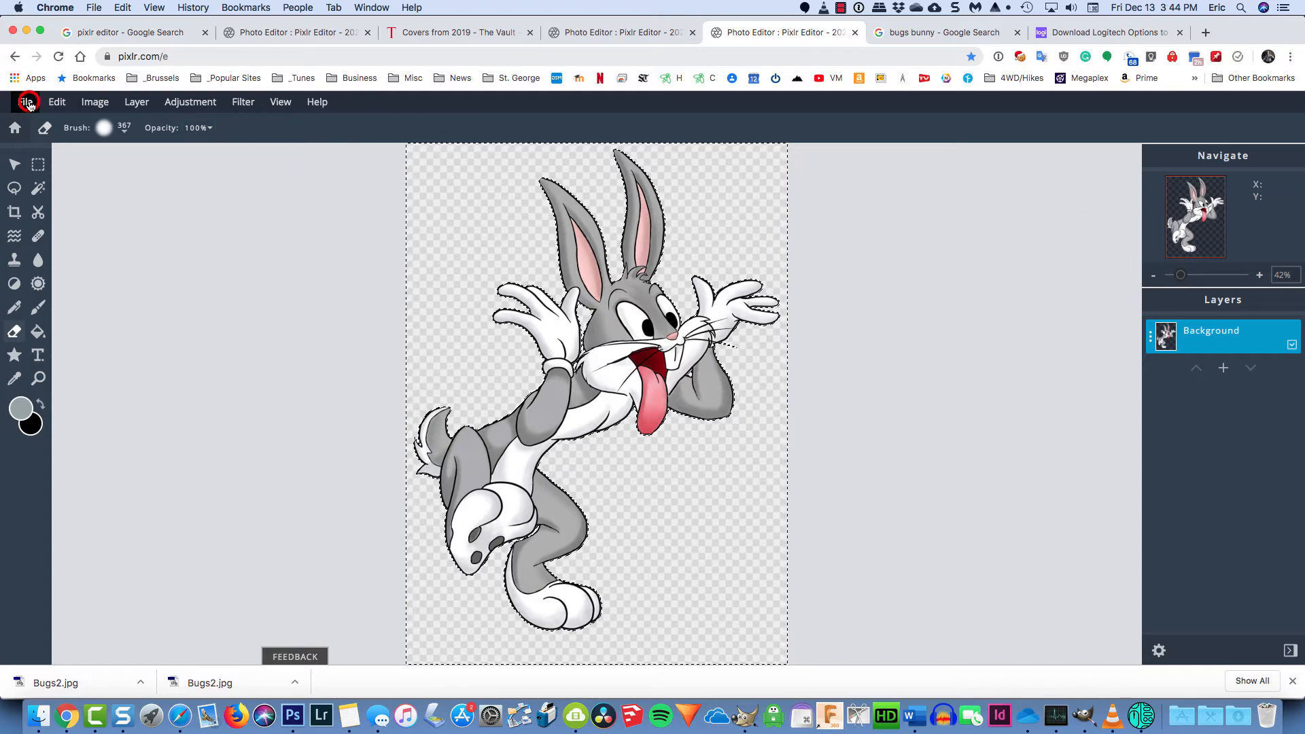
click(28, 103)
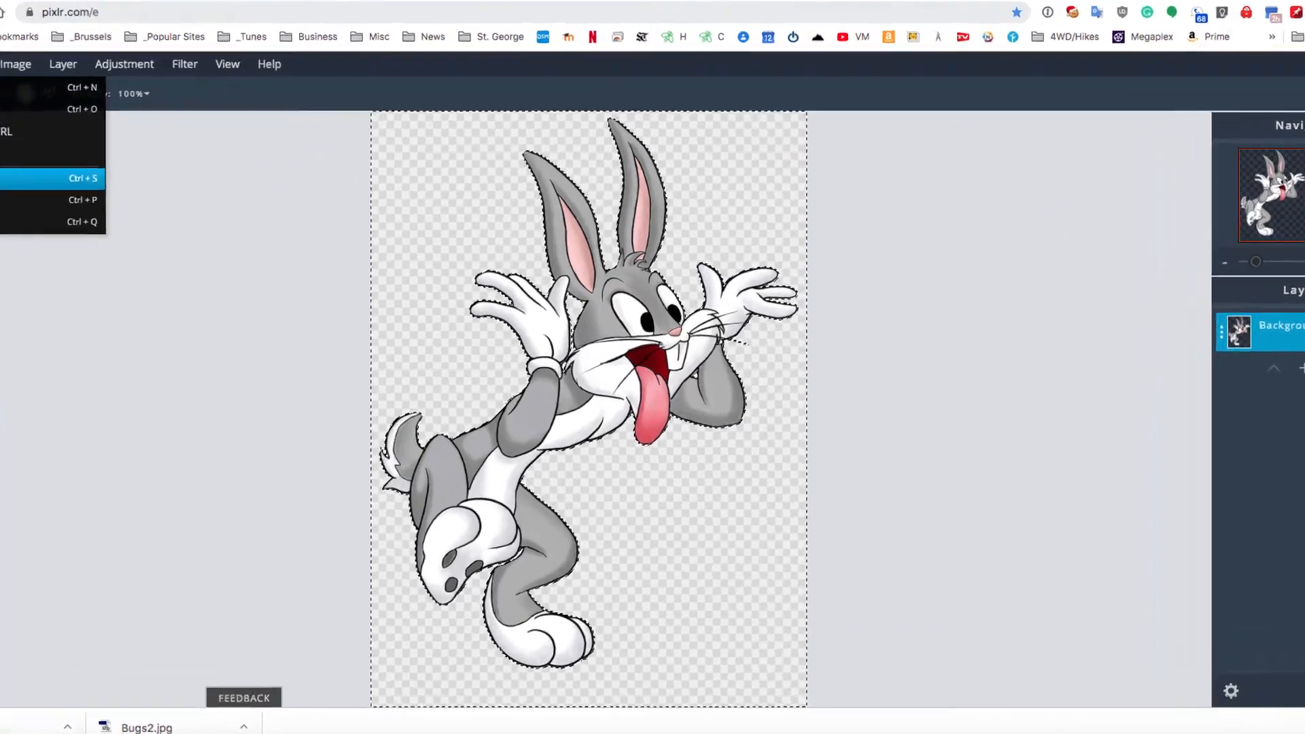
click(18, 198)
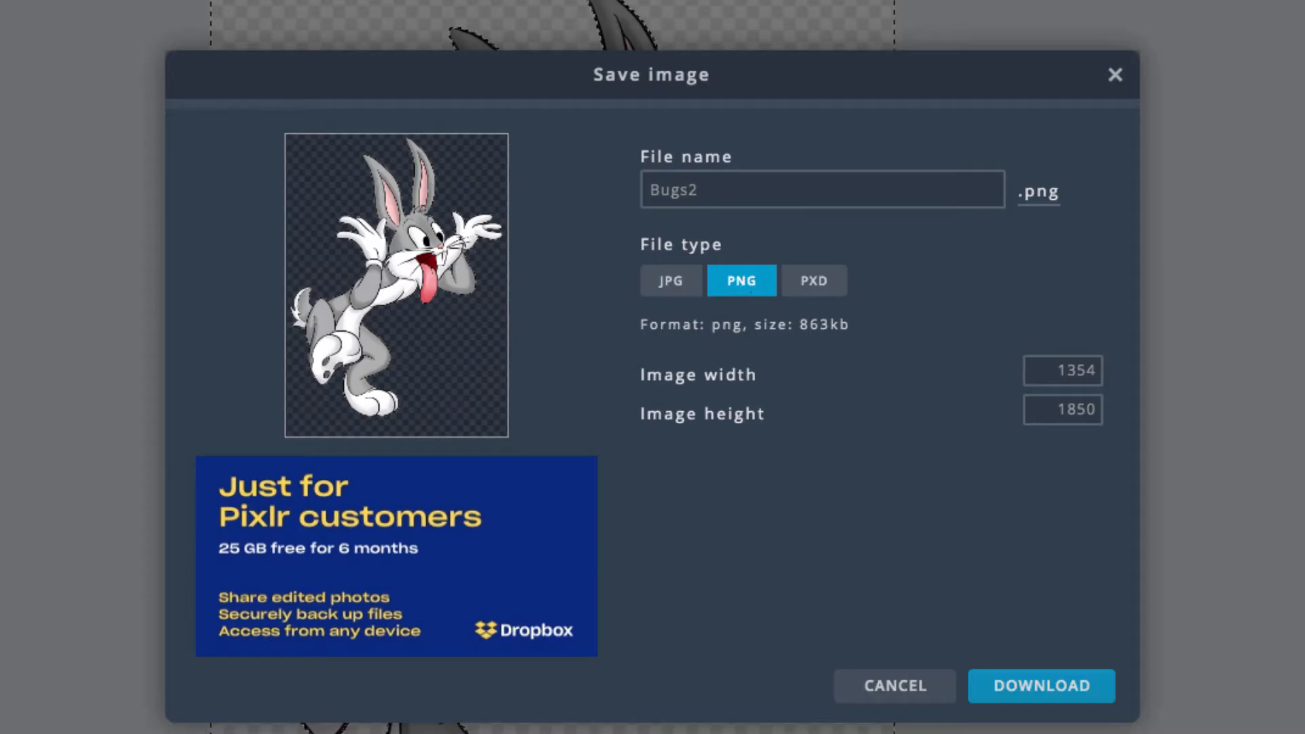
click(1041, 687)
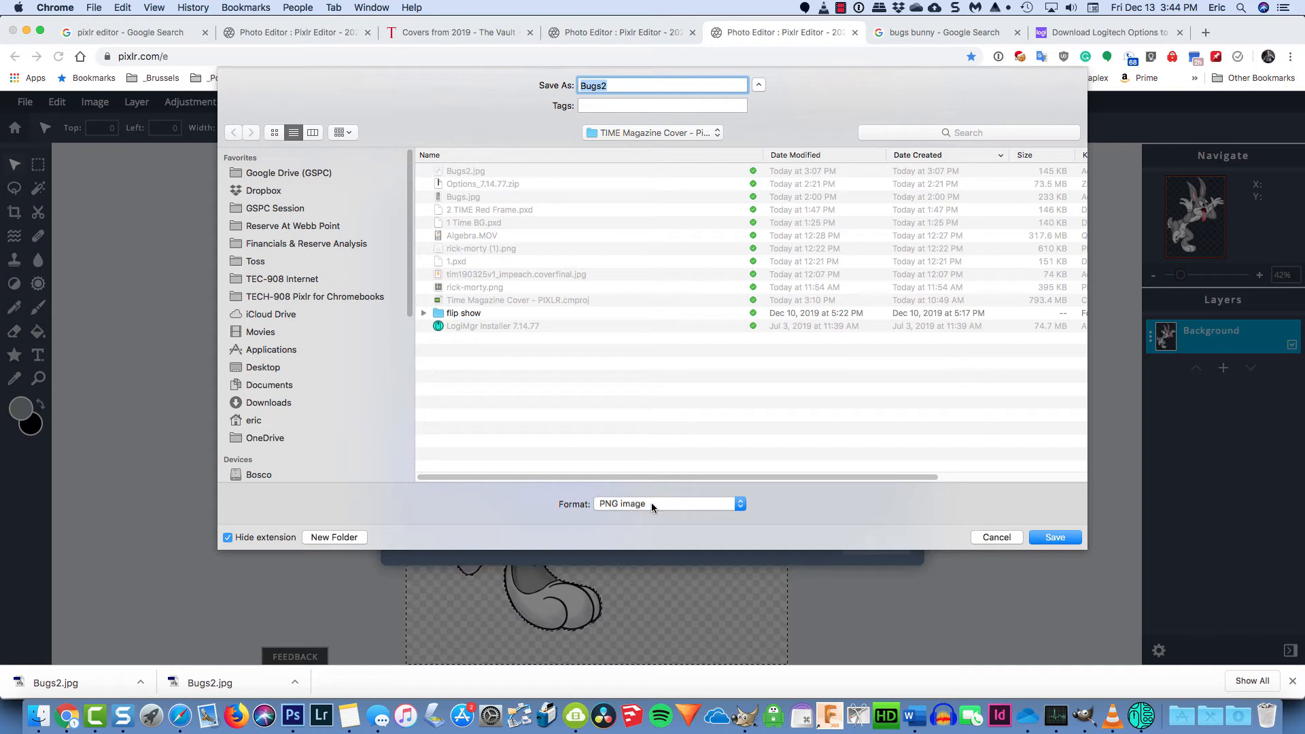
click(1052, 537)
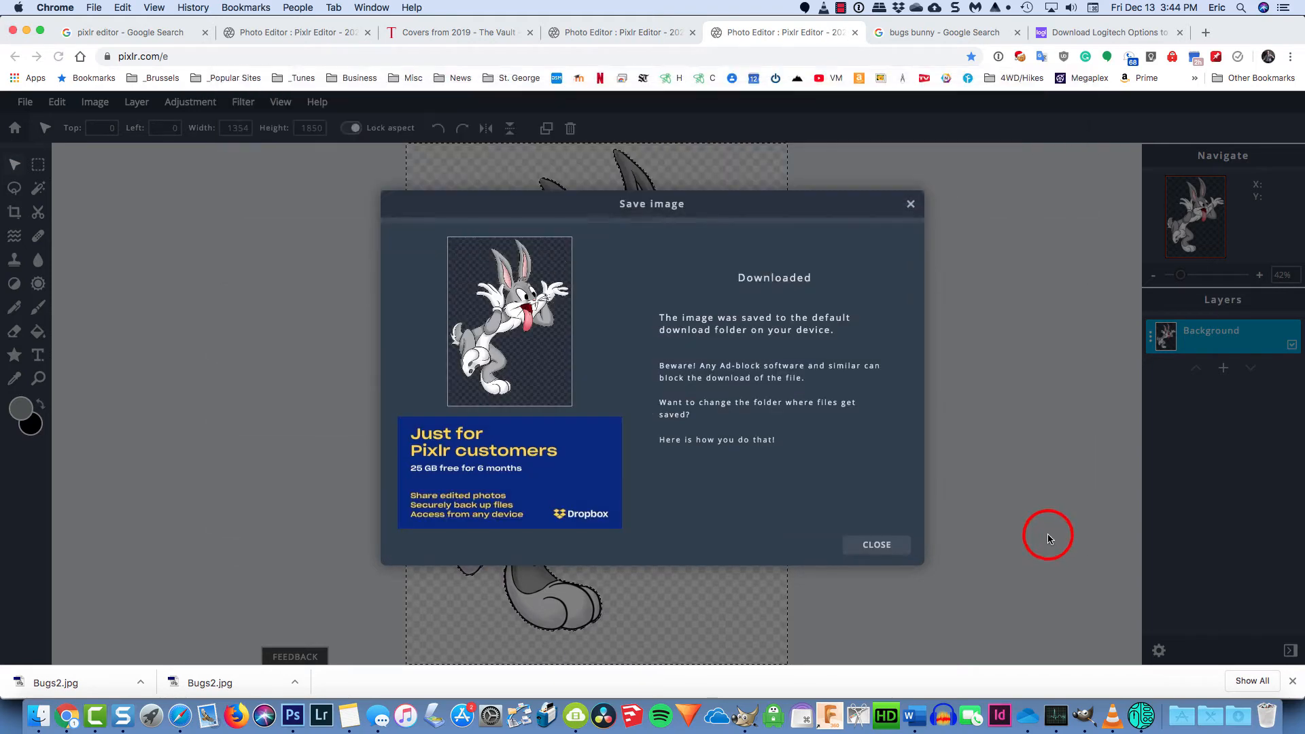
click(876, 545)
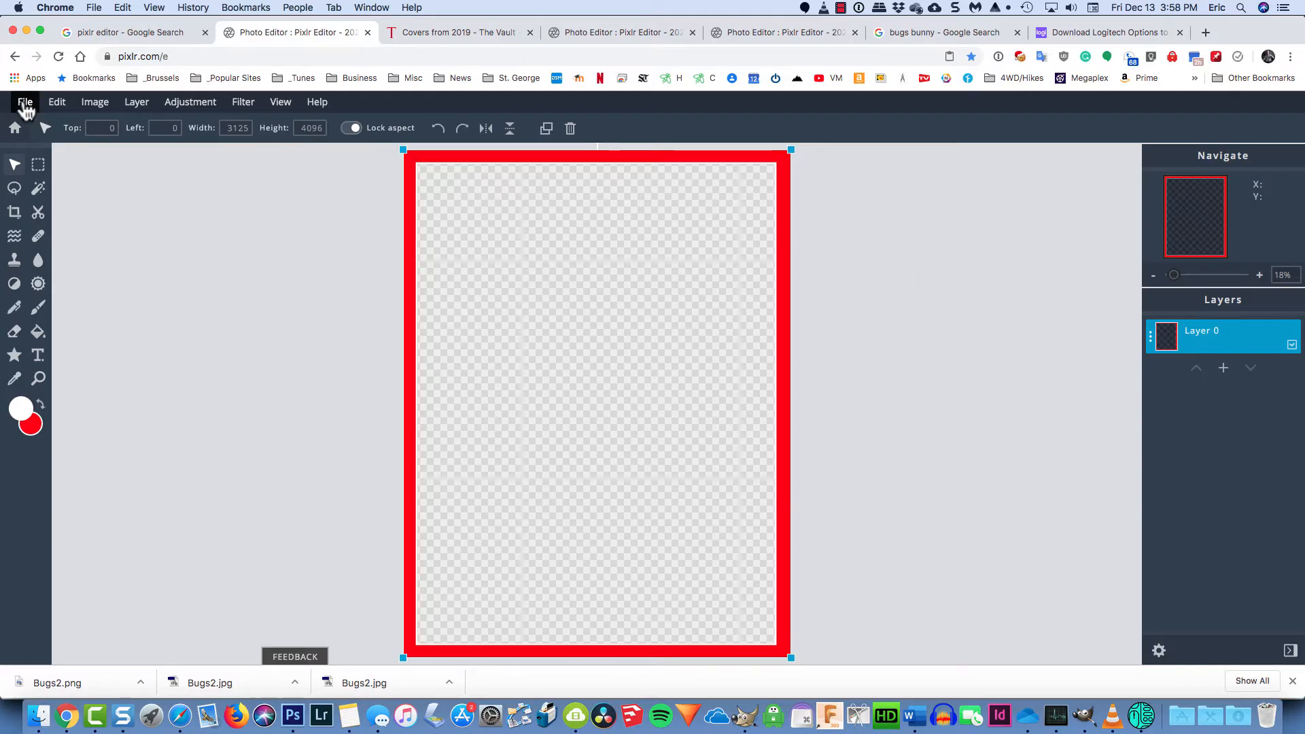
Step: Open Bugs2.jpg and add it as a layer in the red frame document
click(25, 103)
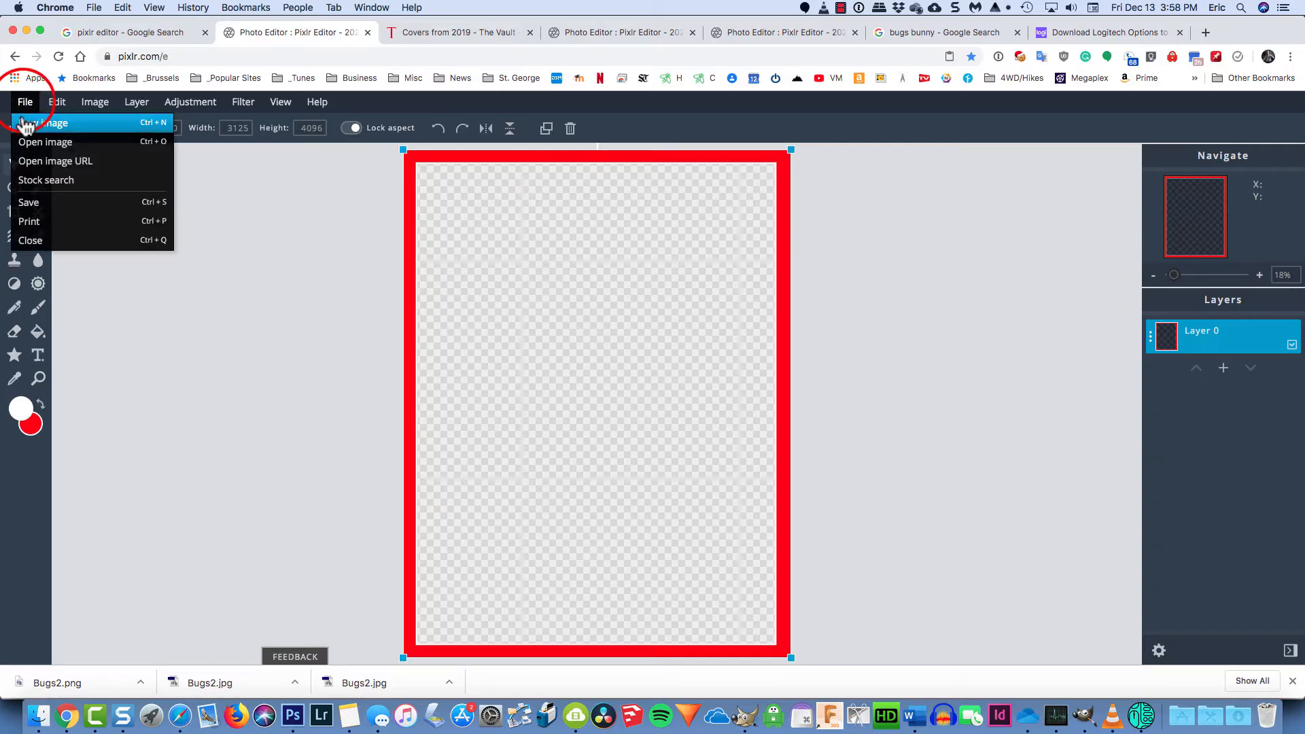
click(25, 143)
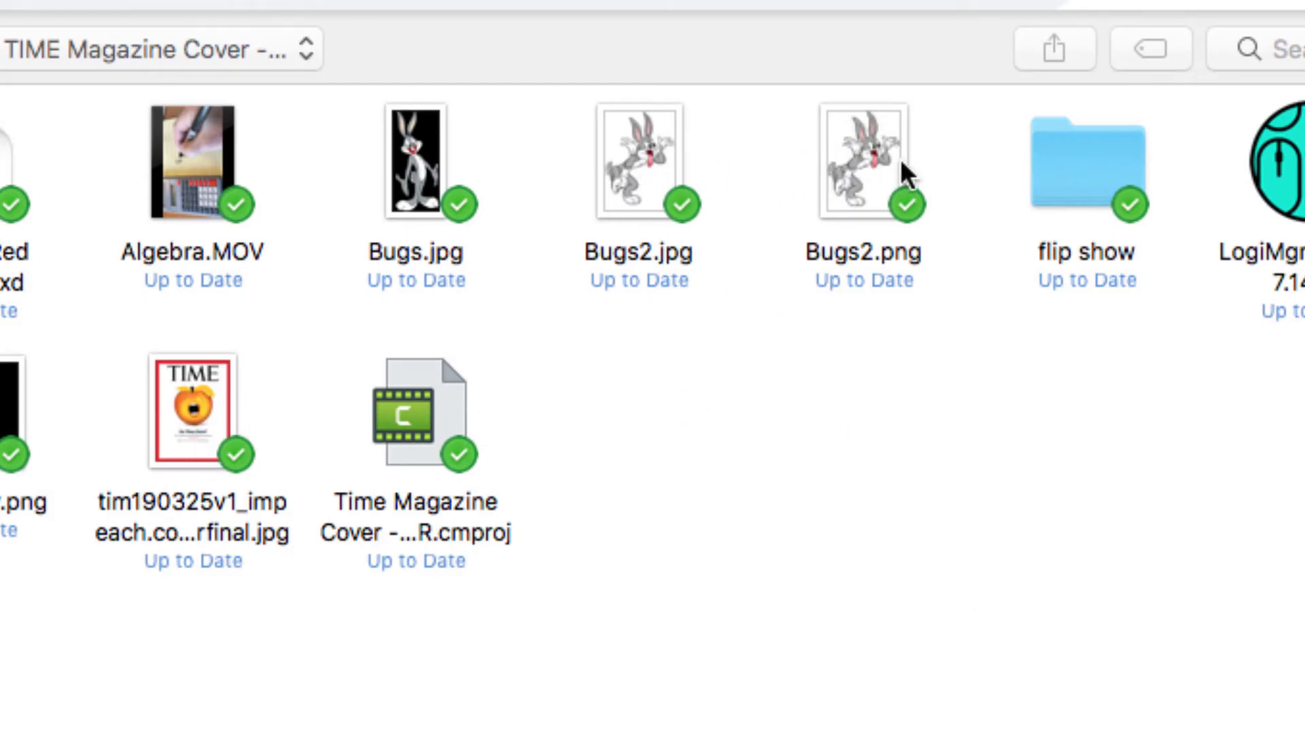
click(639, 149)
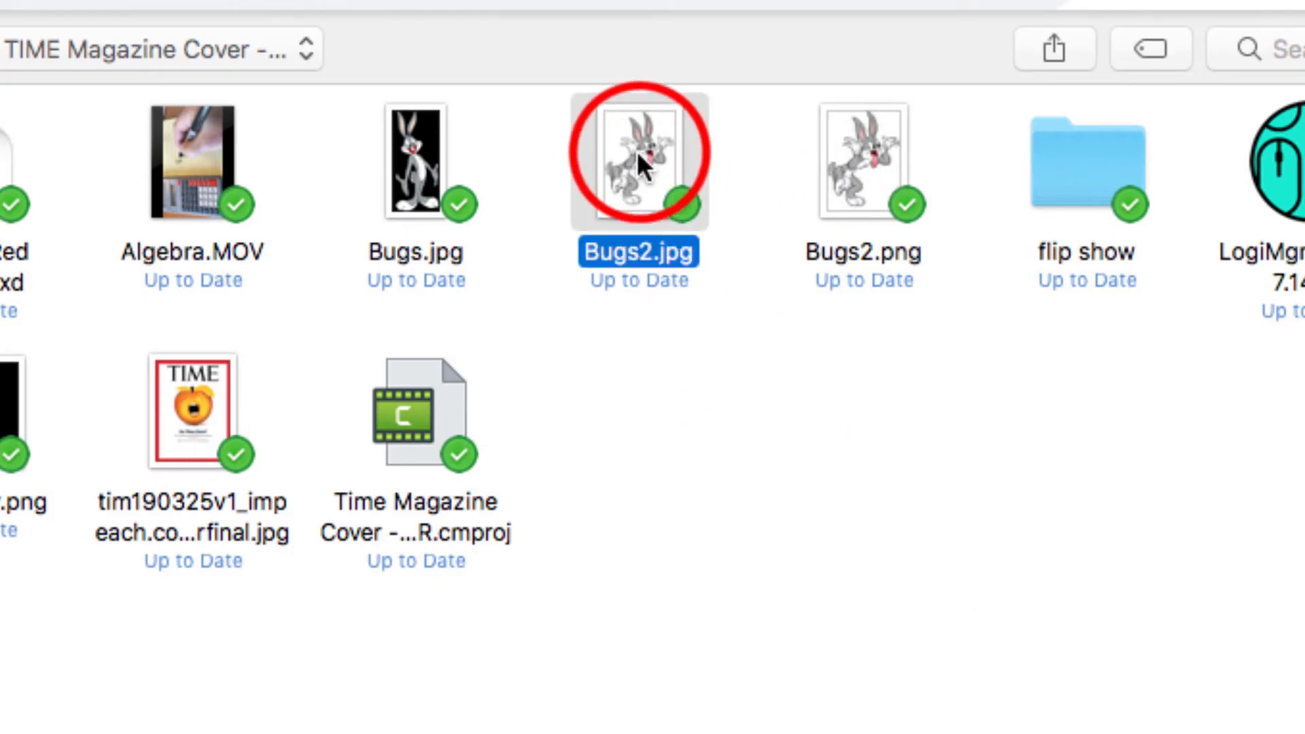
click(875, 161)
click(875, 162)
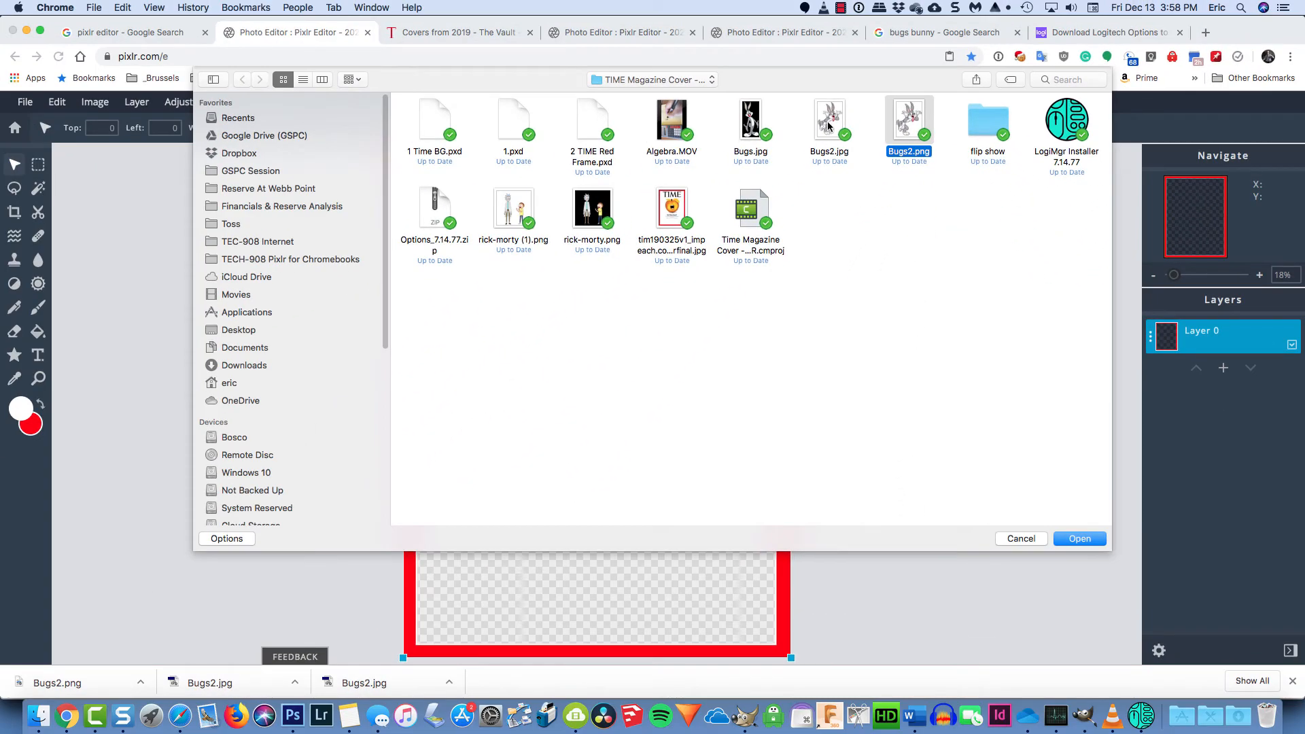
click(828, 125)
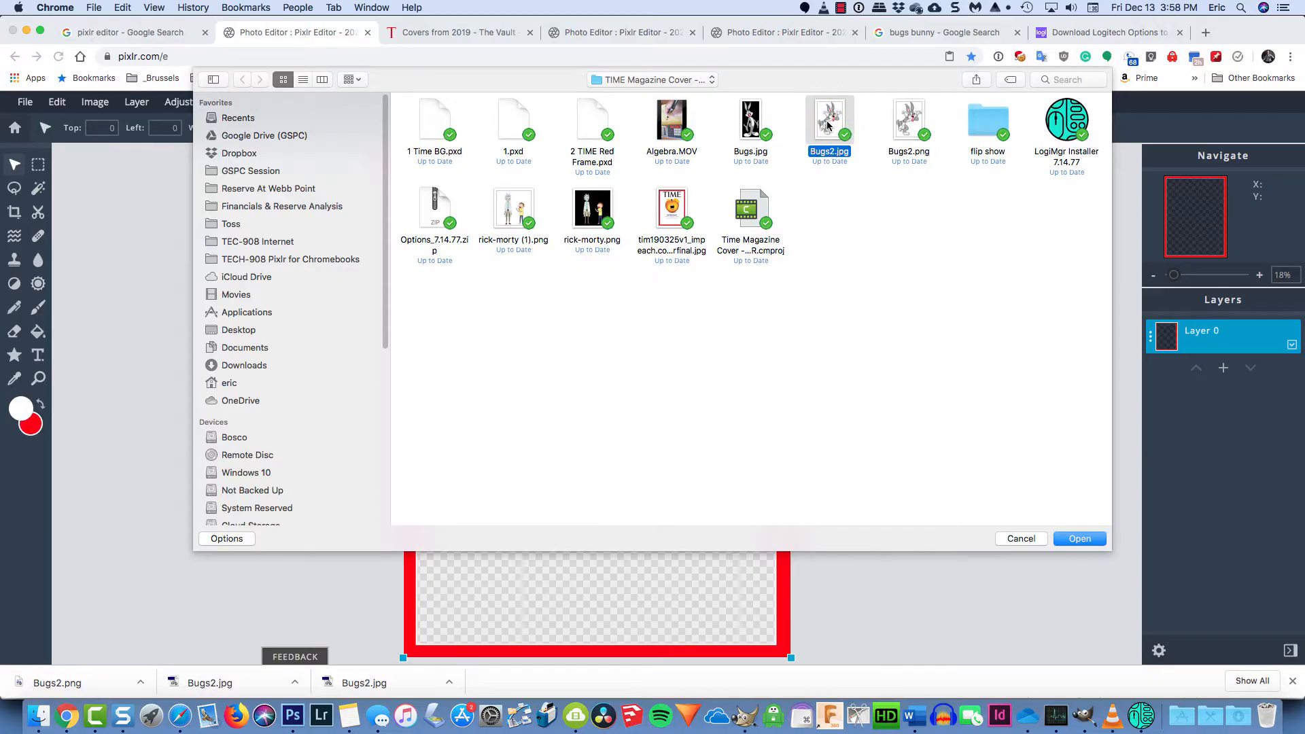
double_click(828, 123)
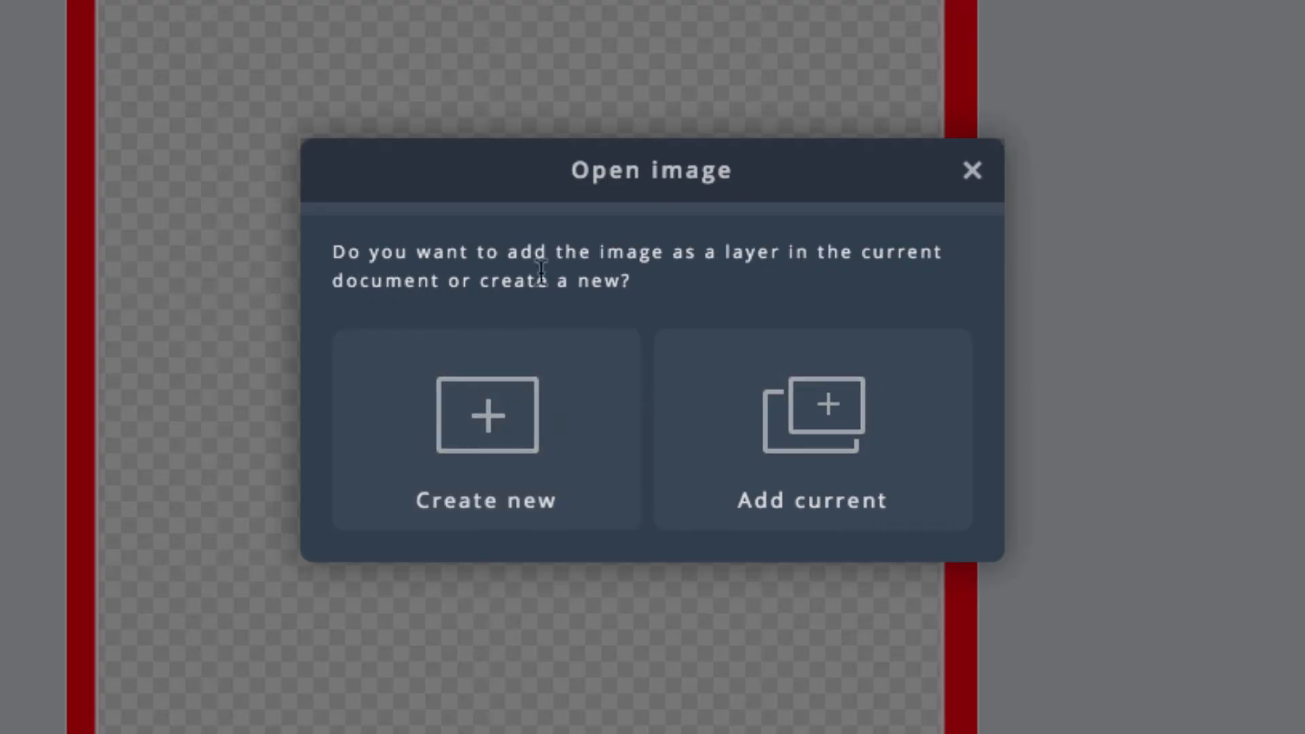
click(842, 430)
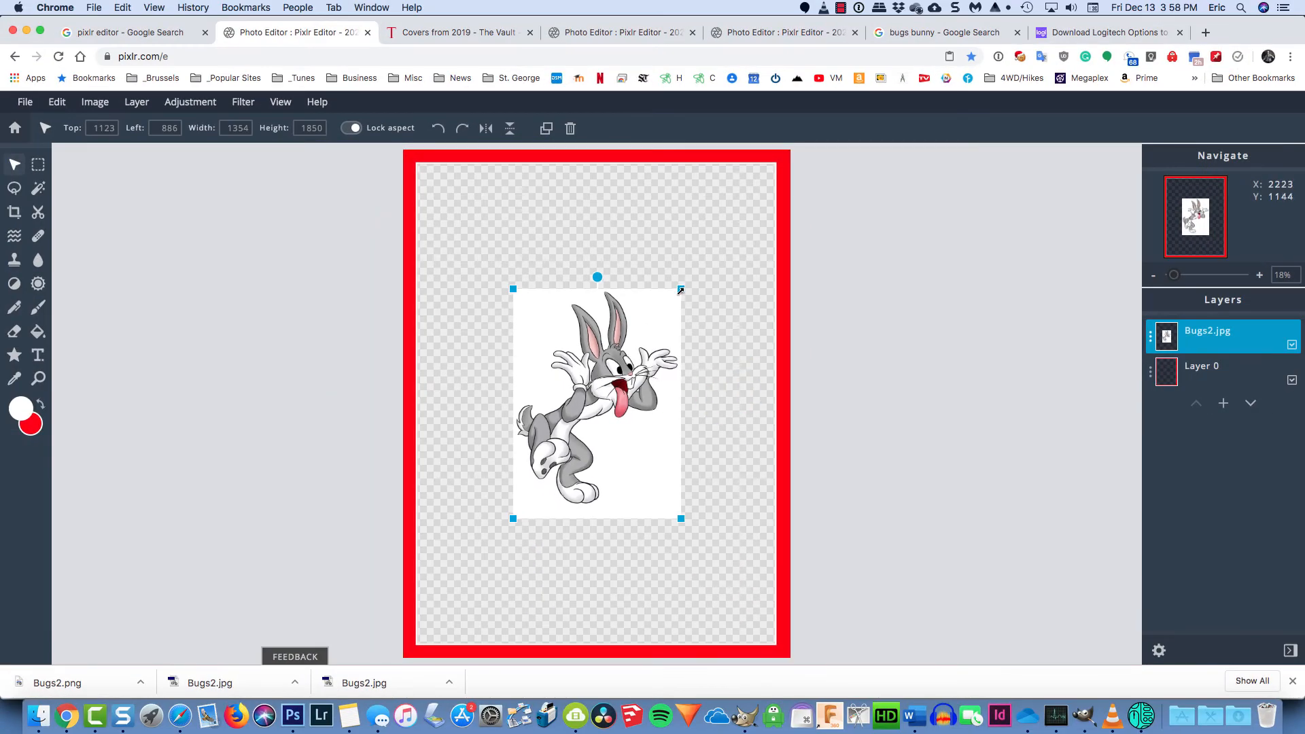
Step: Enlarge the Bugs2.jpg layer to about 1885 x 2576 and delete the layer
drag(680, 287, 695, 277)
drag(726, 251, 746, 198)
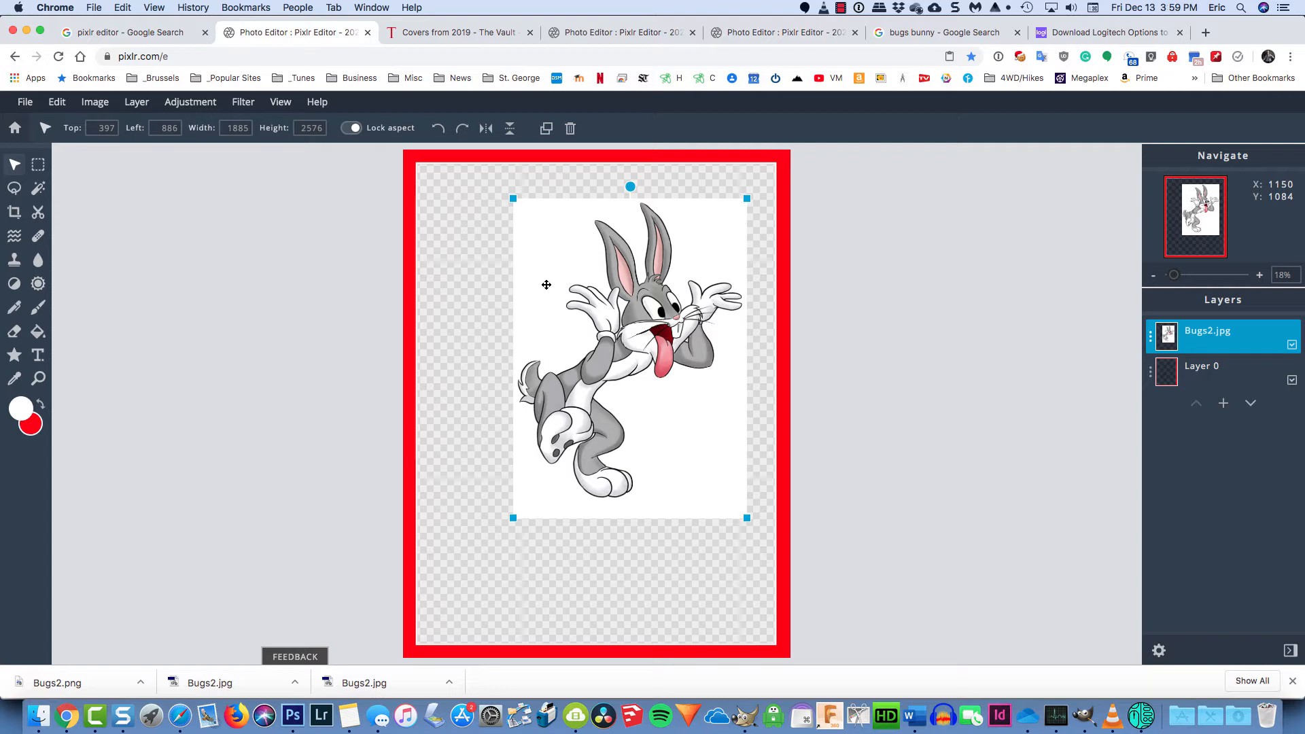
key(Delete)
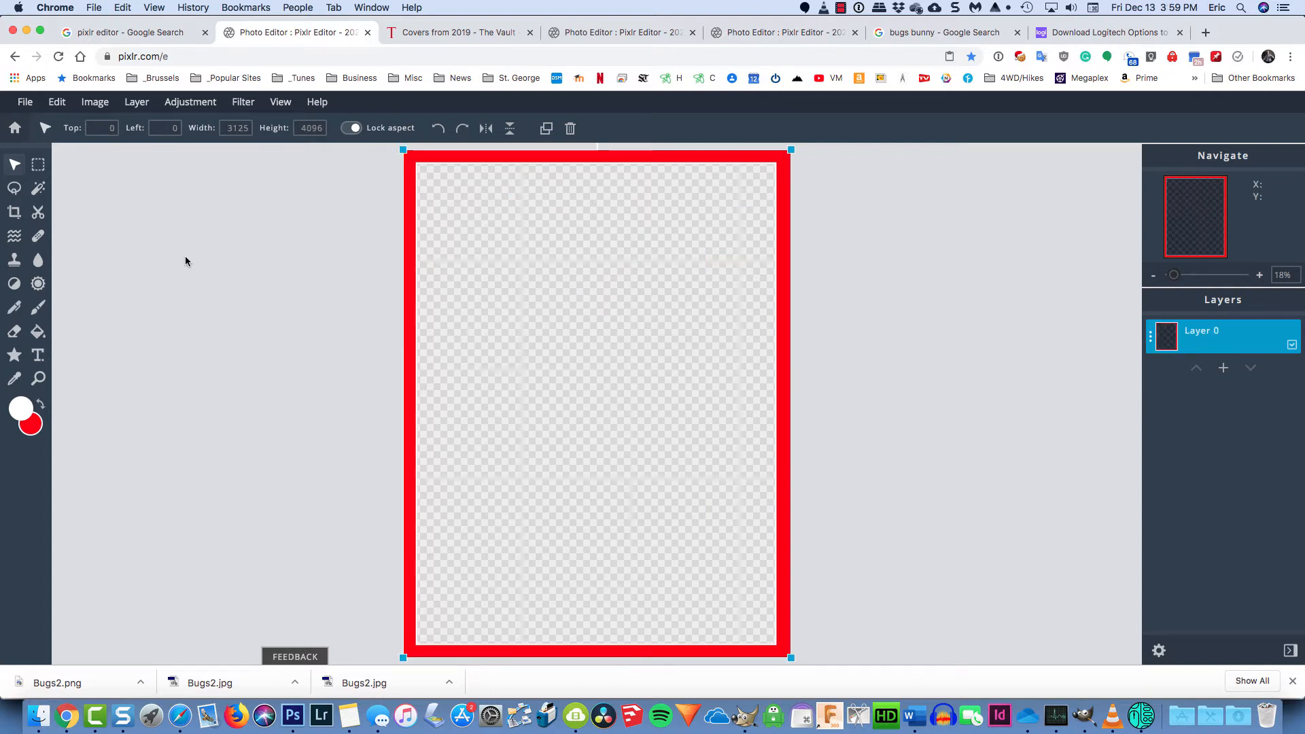
Step: Open the transparent Bugs2.png and add it as a layer in the red frame document
click(25, 102)
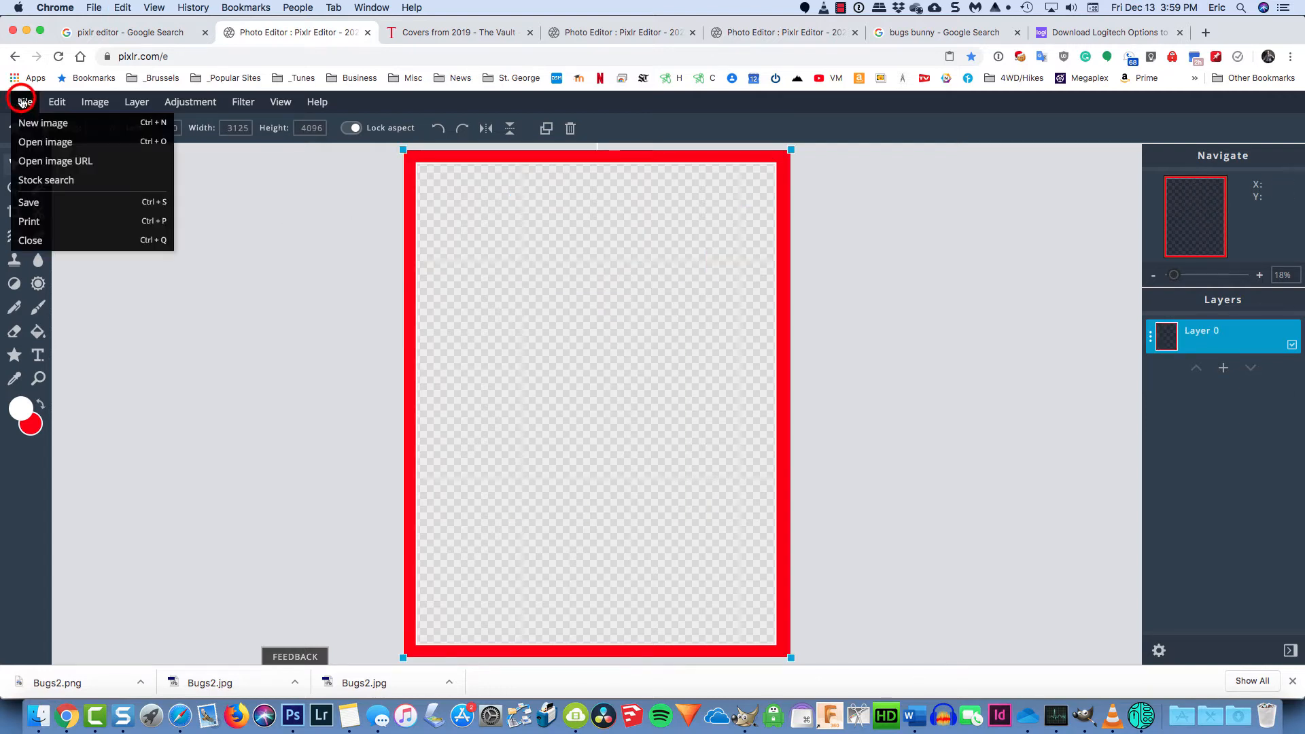
click(22, 141)
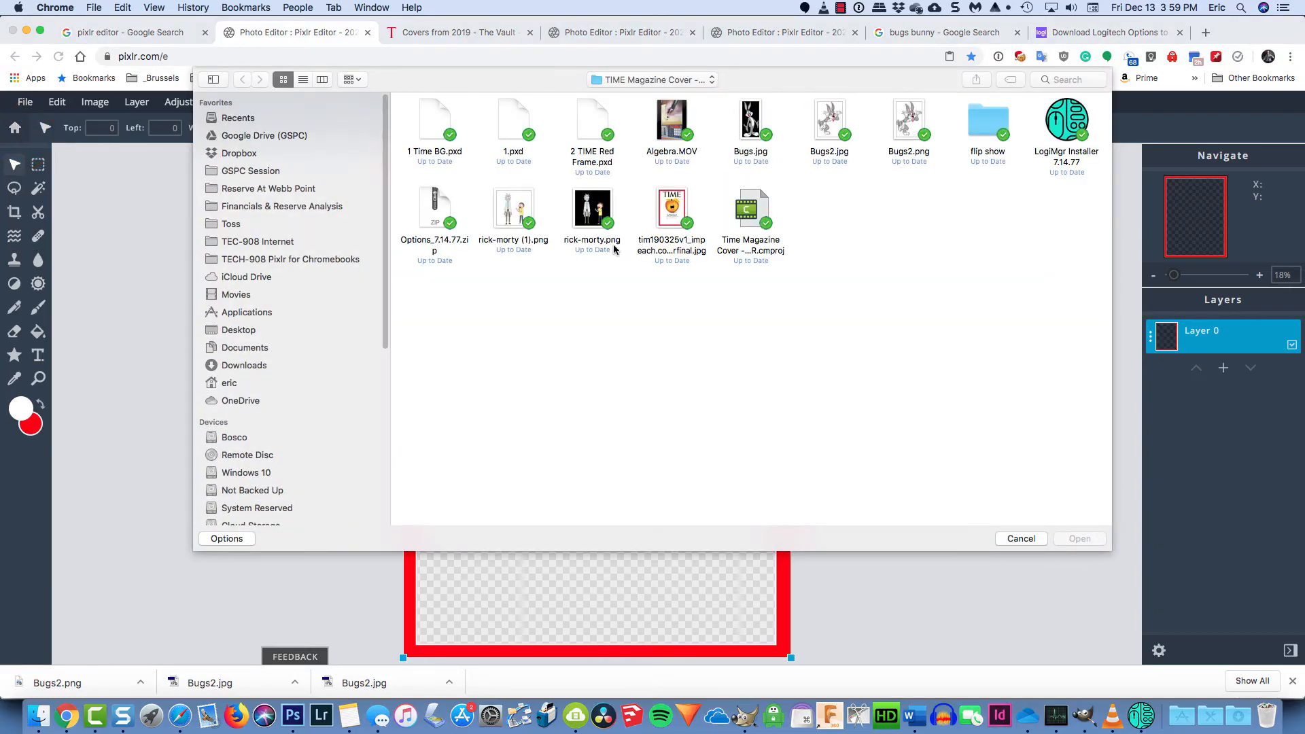
click(909, 134)
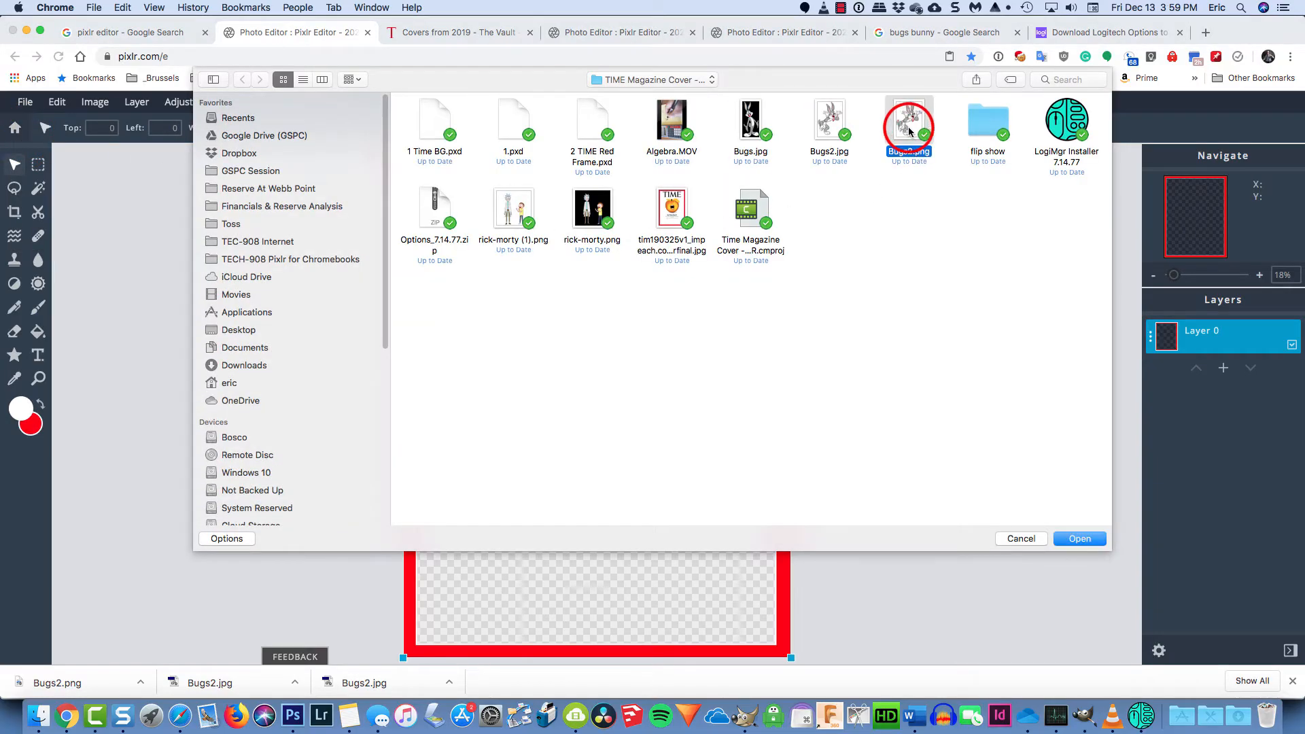
double_click(909, 129)
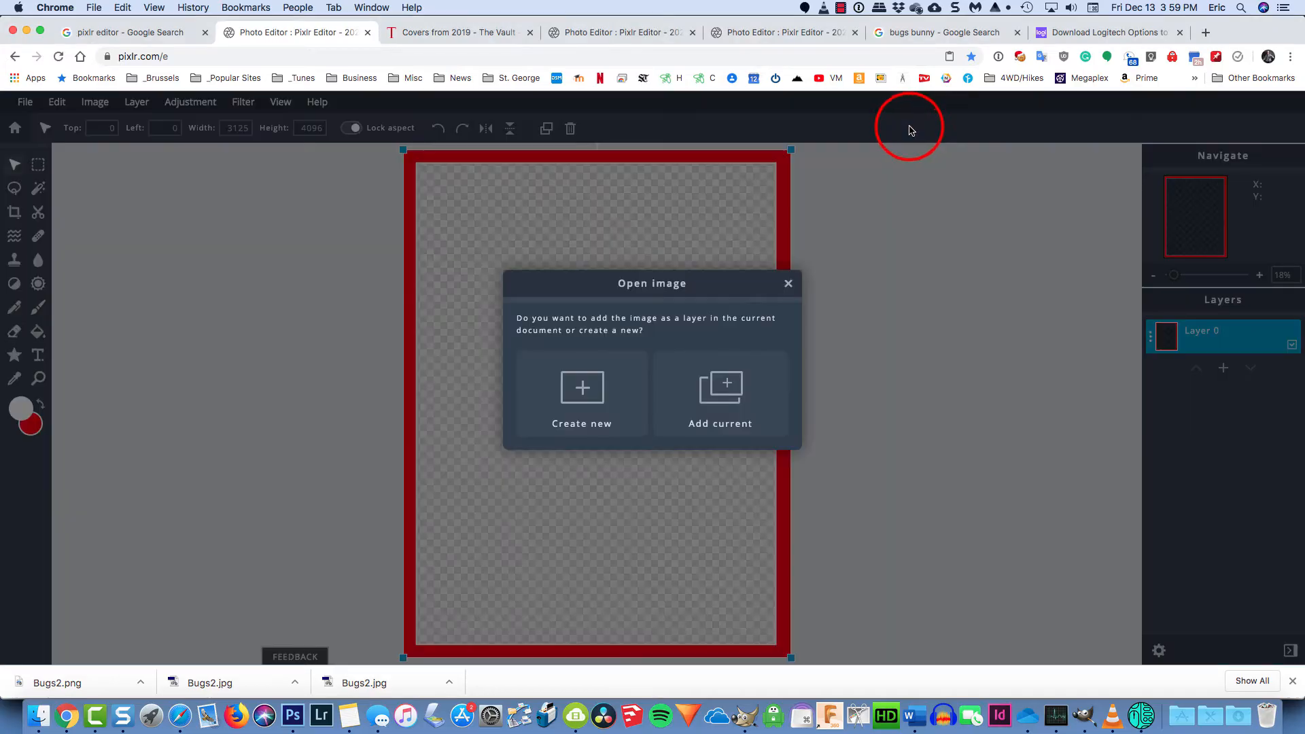
click(713, 388)
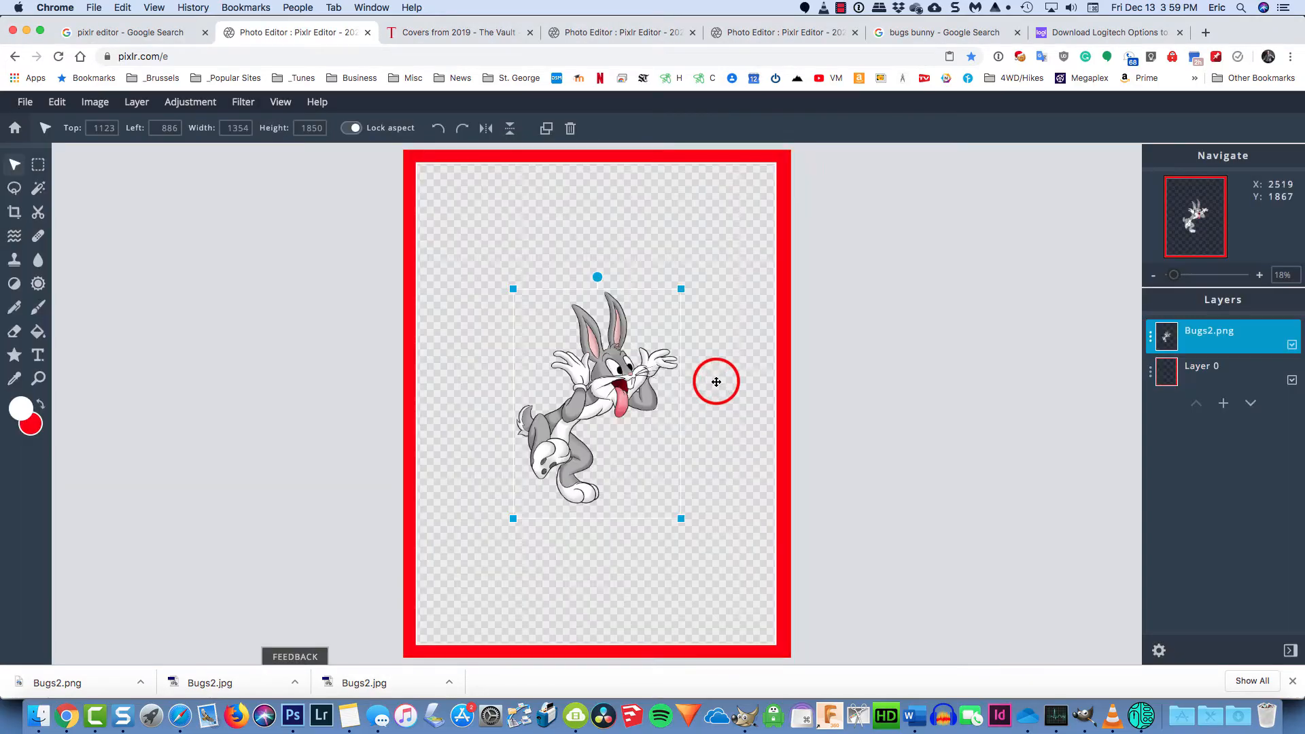
Step: Enlarge the Bugs2.png layer to about 2745 x 3751 and move it down so the foot overlaps the frame's lower edge
drag(681, 288, 764, 213)
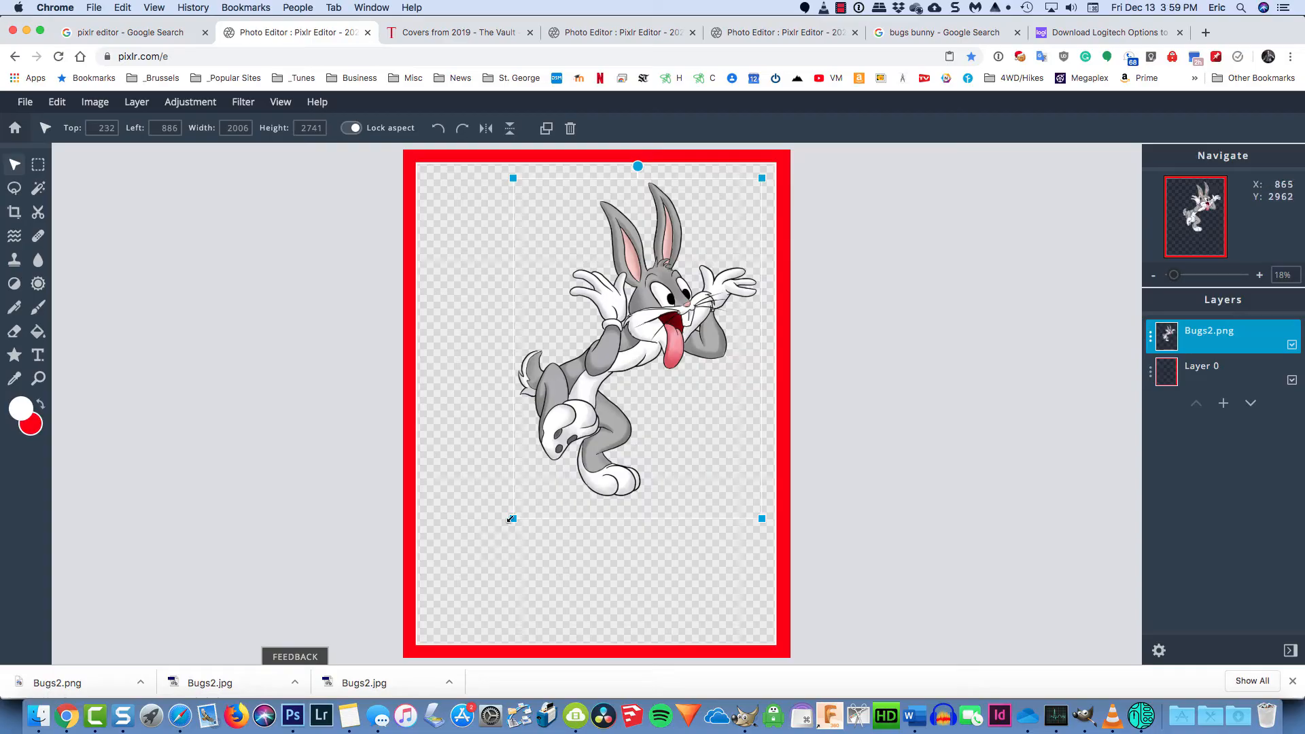
drag(513, 519, 443, 582)
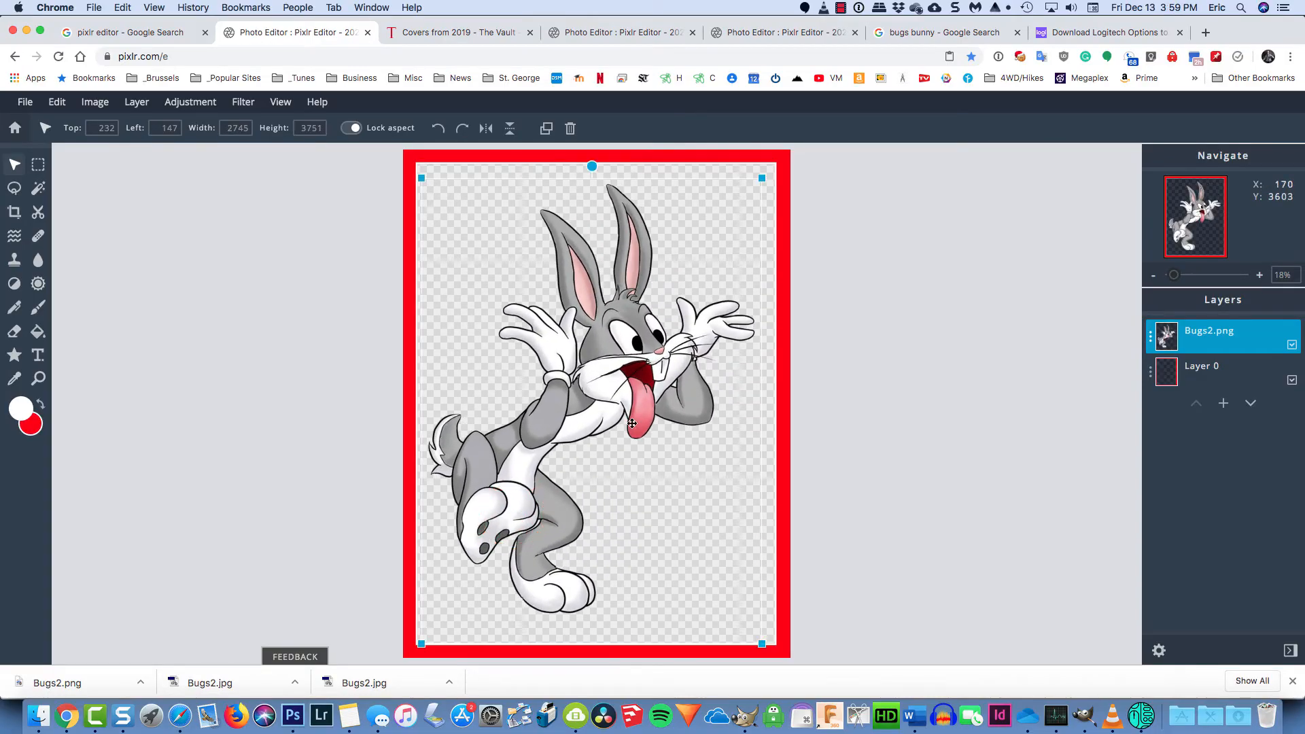
drag(646, 366, 644, 413)
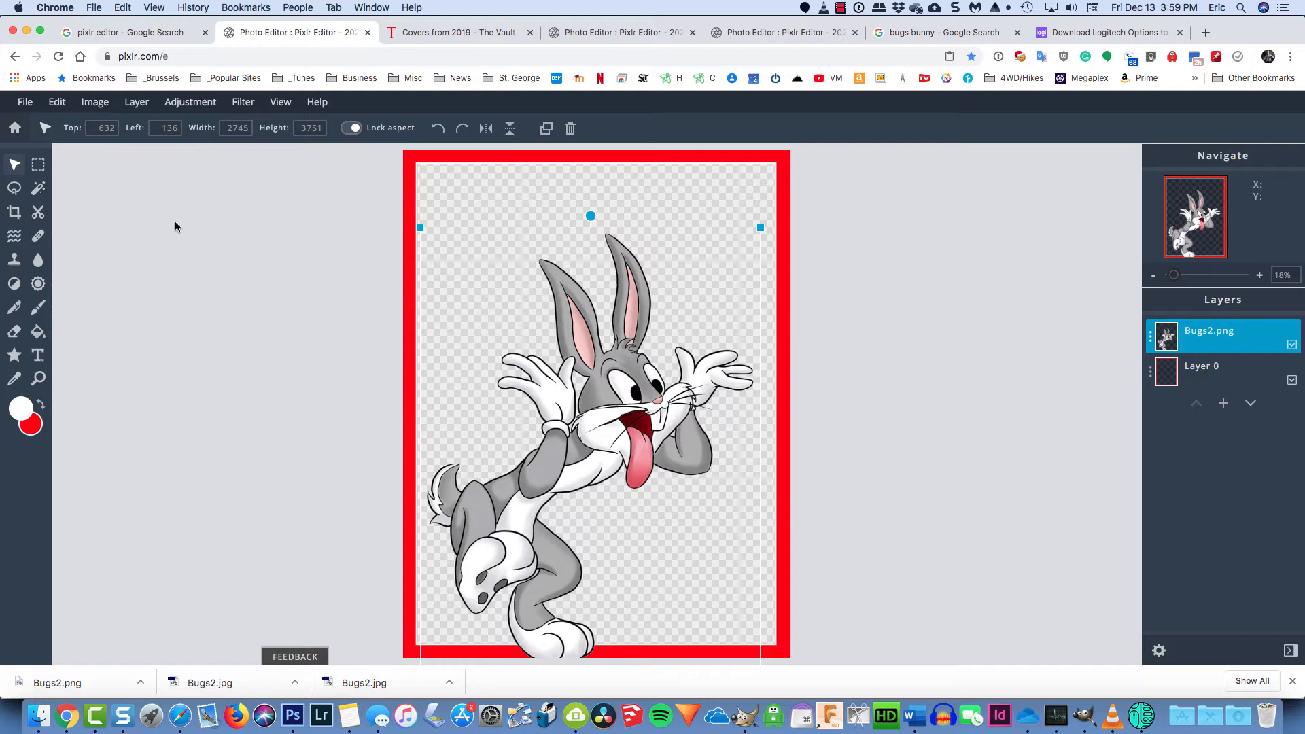
click(827, 355)
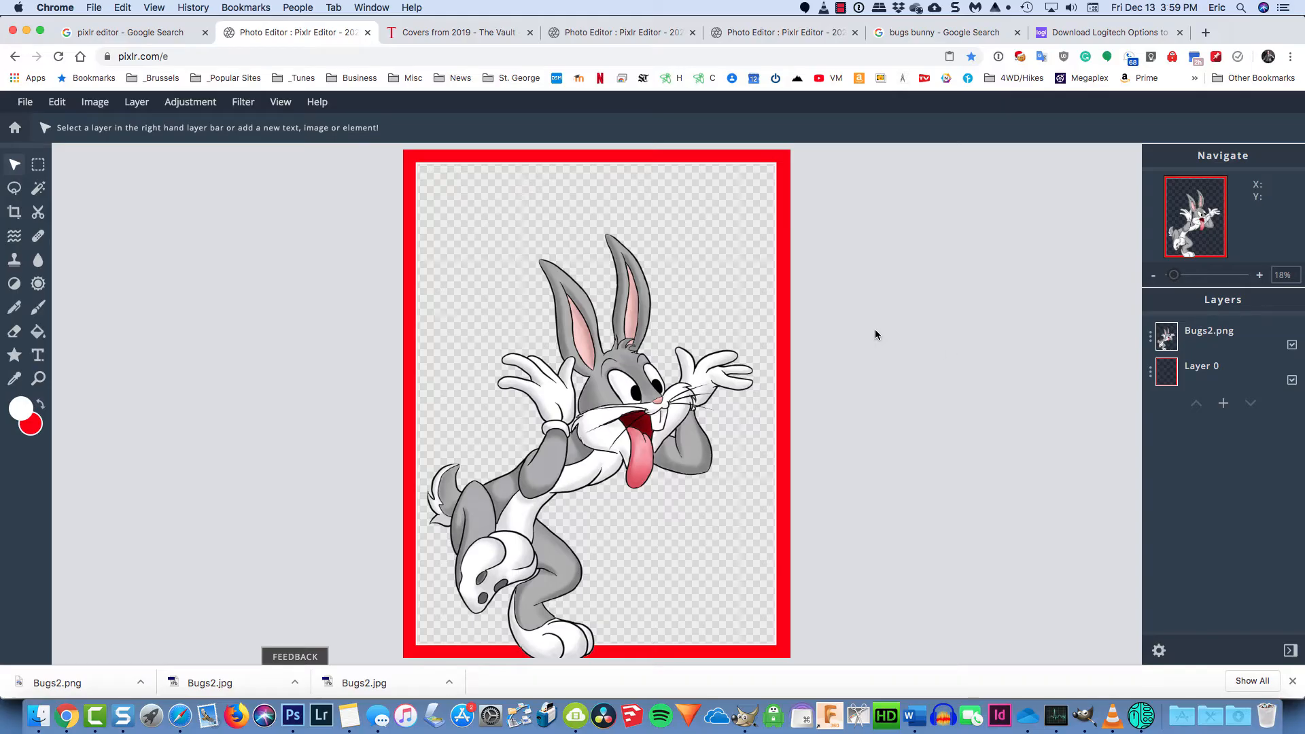
Step: Save the layered Bugs Bunny cover as a PXD file named "4 Time with Bugs"
click(25, 102)
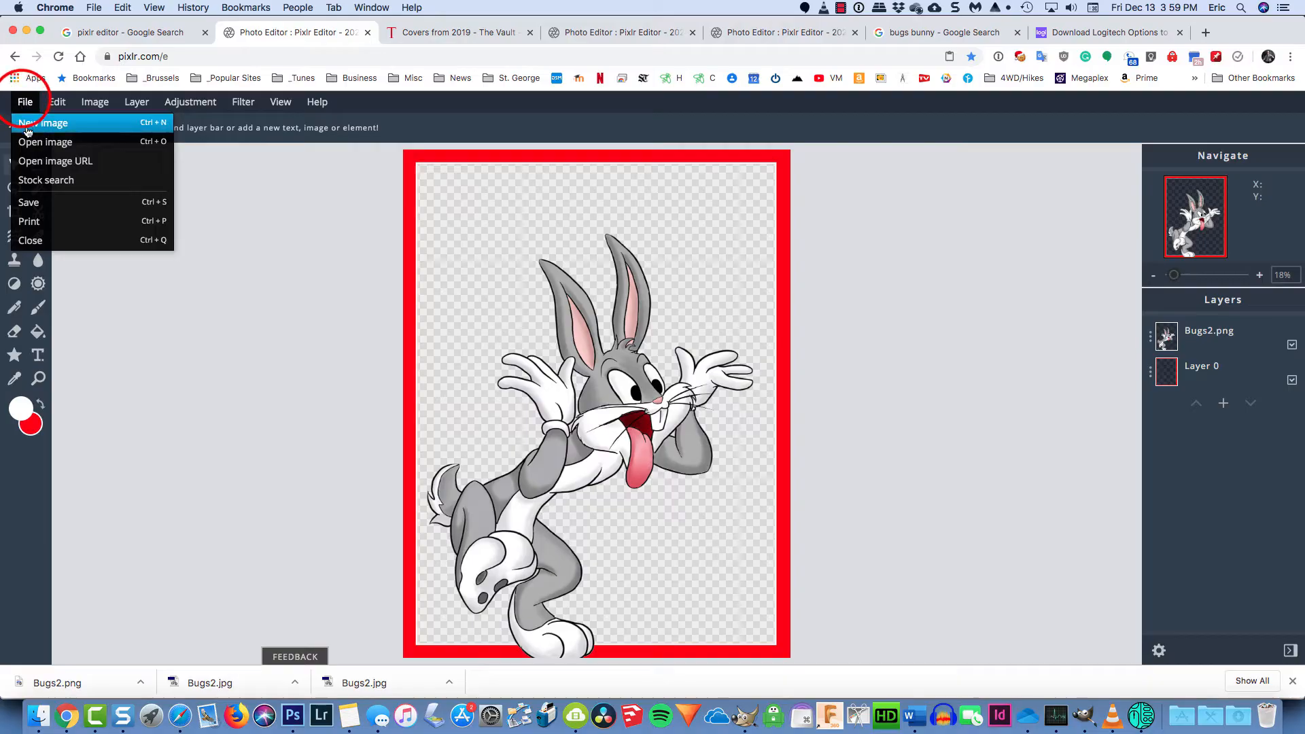
click(41, 200)
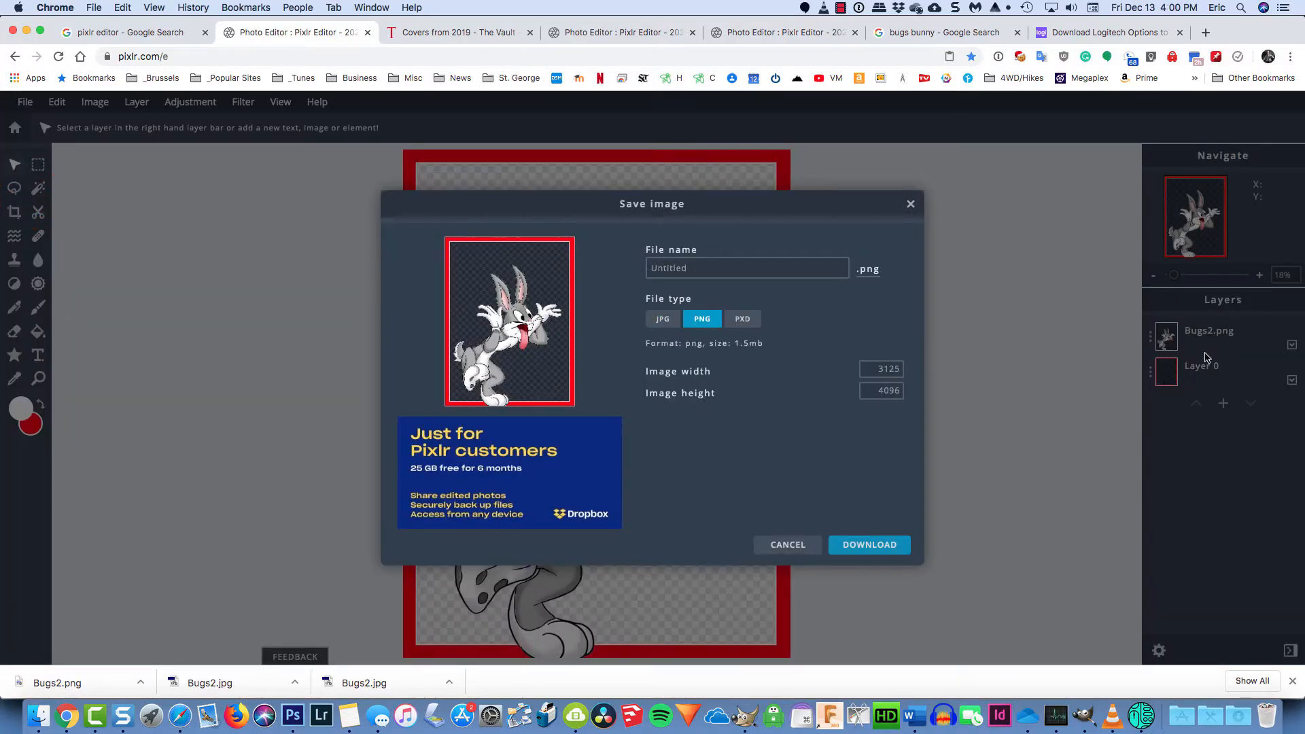
click(743, 319)
drag(685, 268, 654, 269)
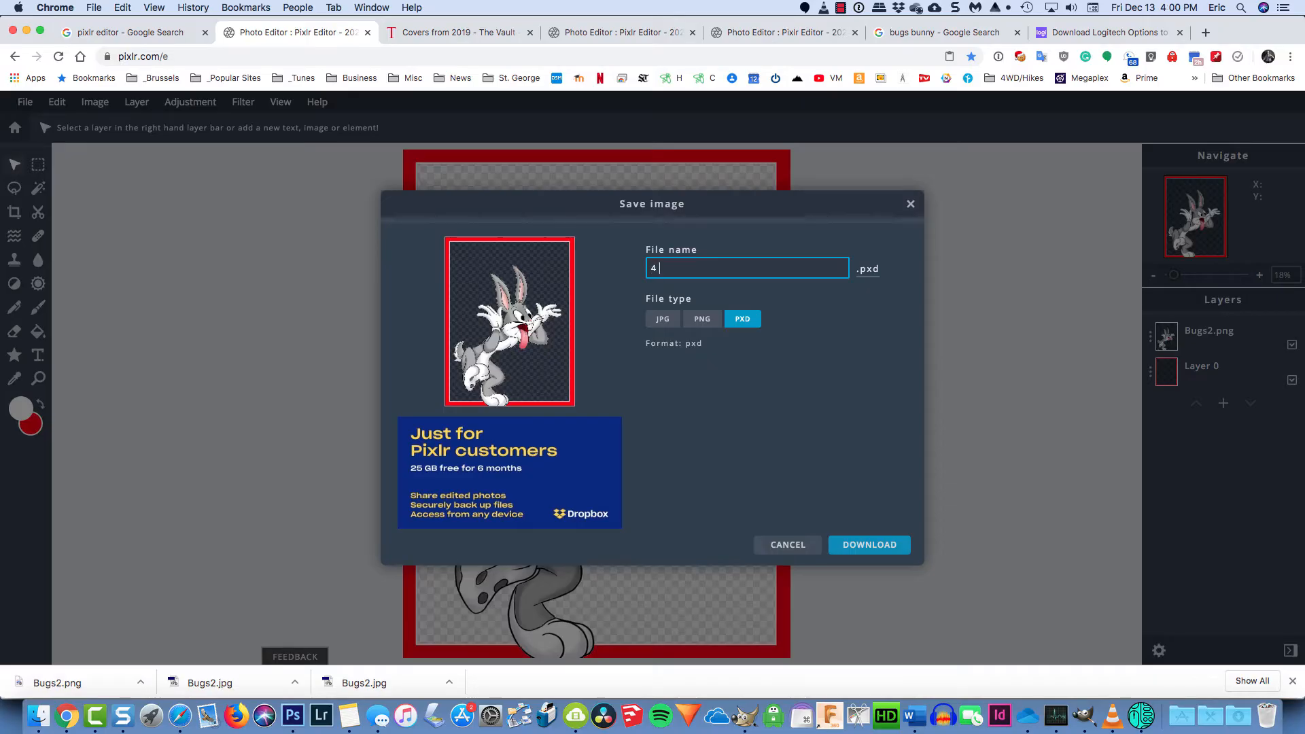
text(4 Time with Bugs)
click(877, 546)
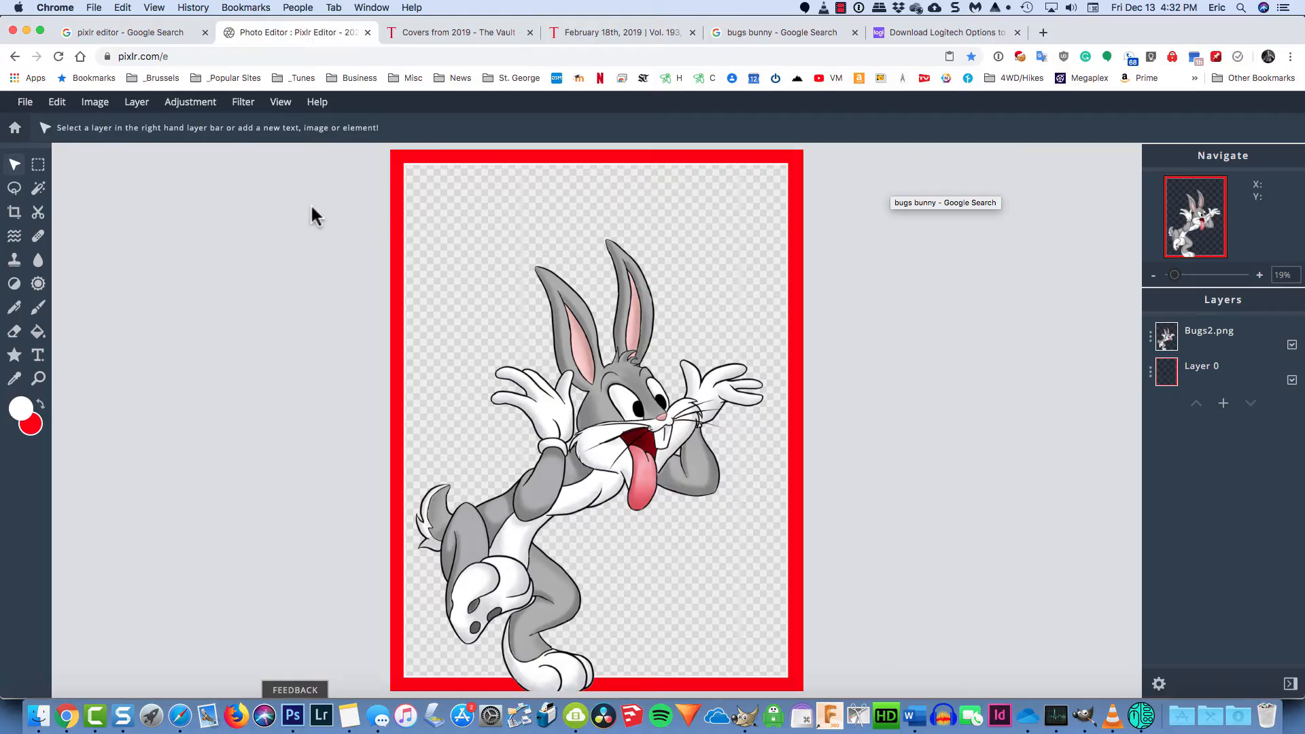
Step: Duplicate the editor's browser tab and open the "Do They Dare?" TIME cover from the image history there
right_click(311, 27)
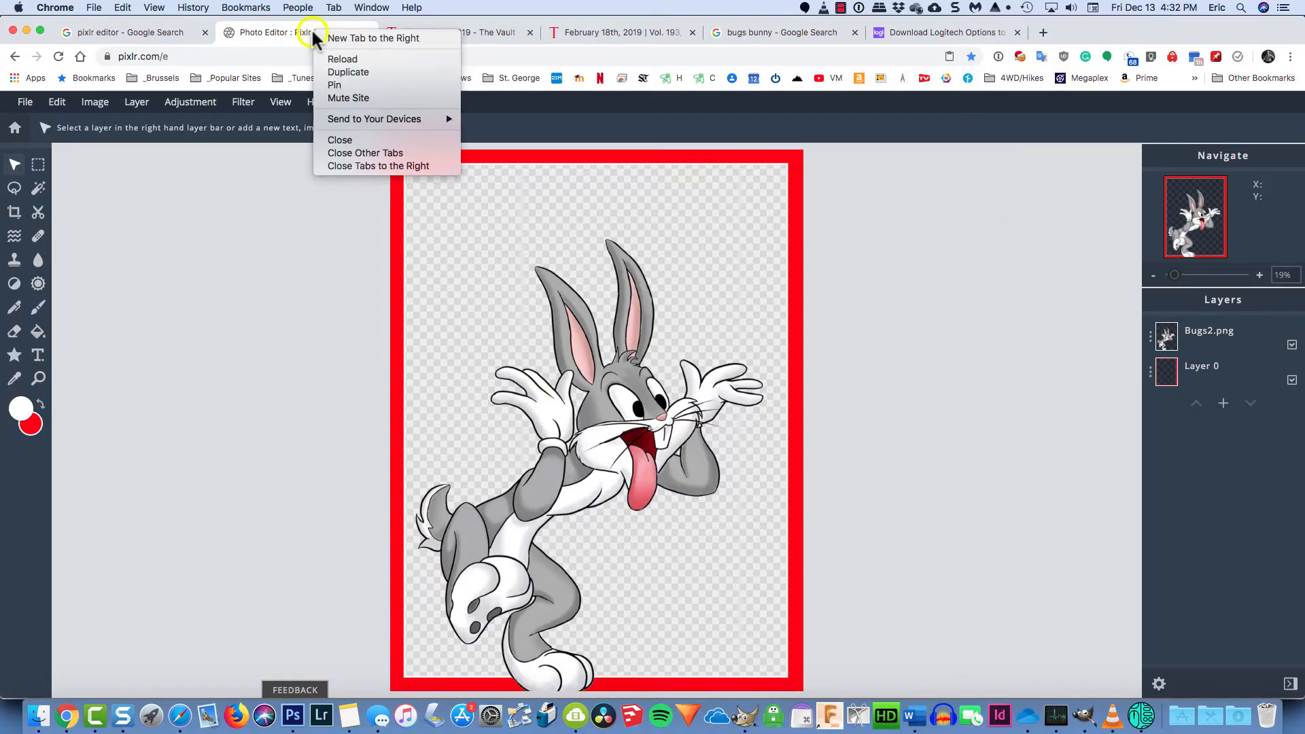
click(334, 72)
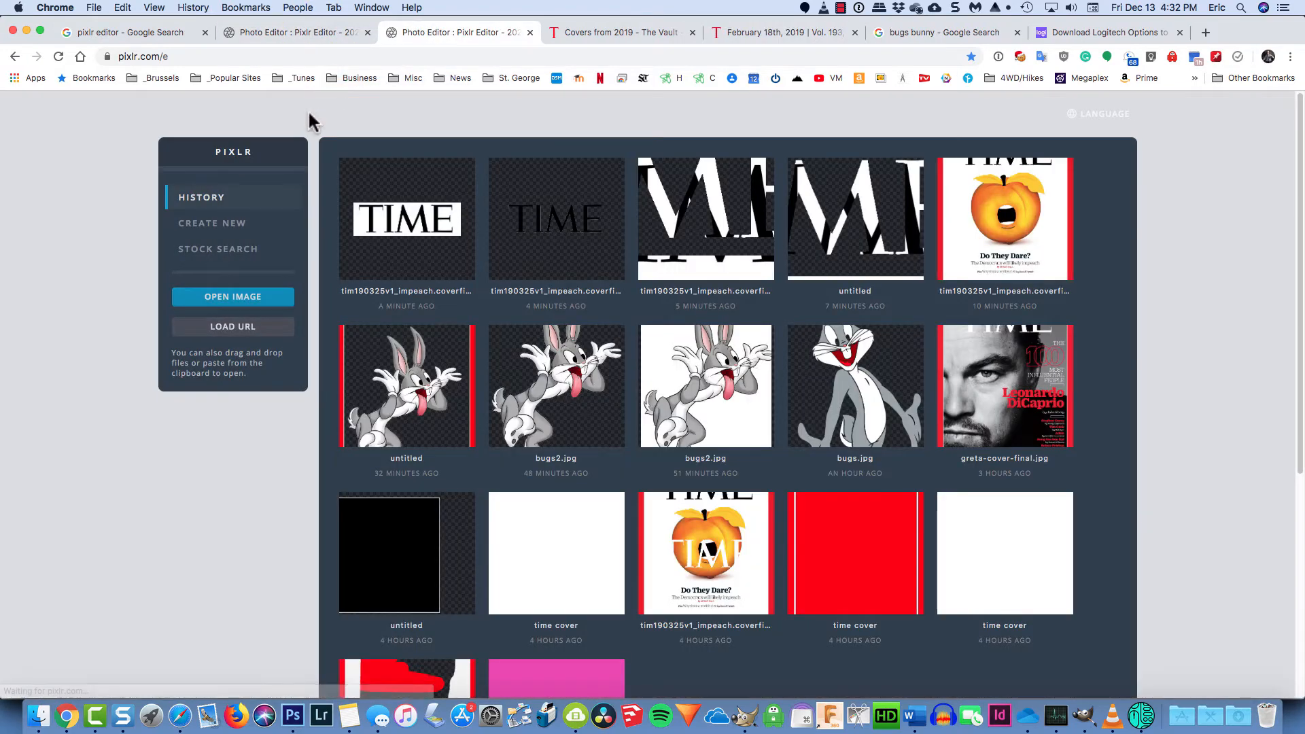
click(988, 271)
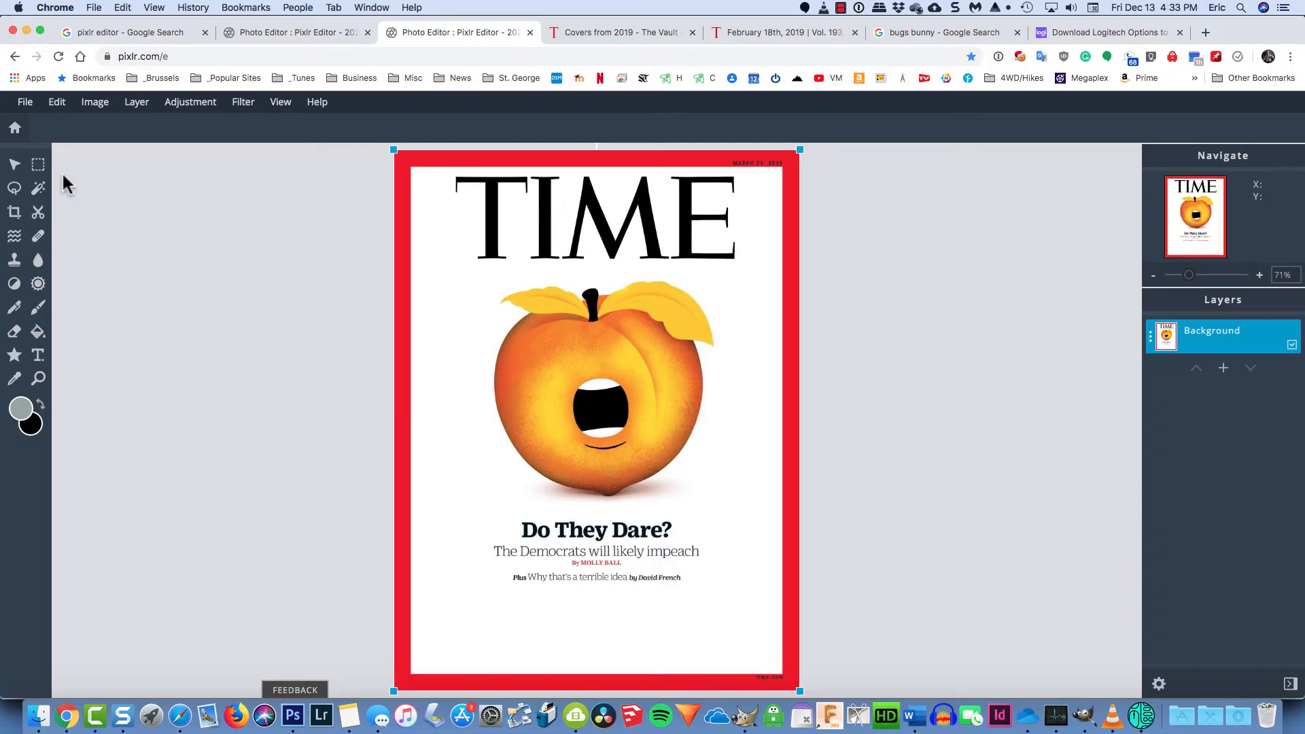
Step: Copy a rectangular selection around the TIME title onto its own layer and delete the Background layer
click(38, 165)
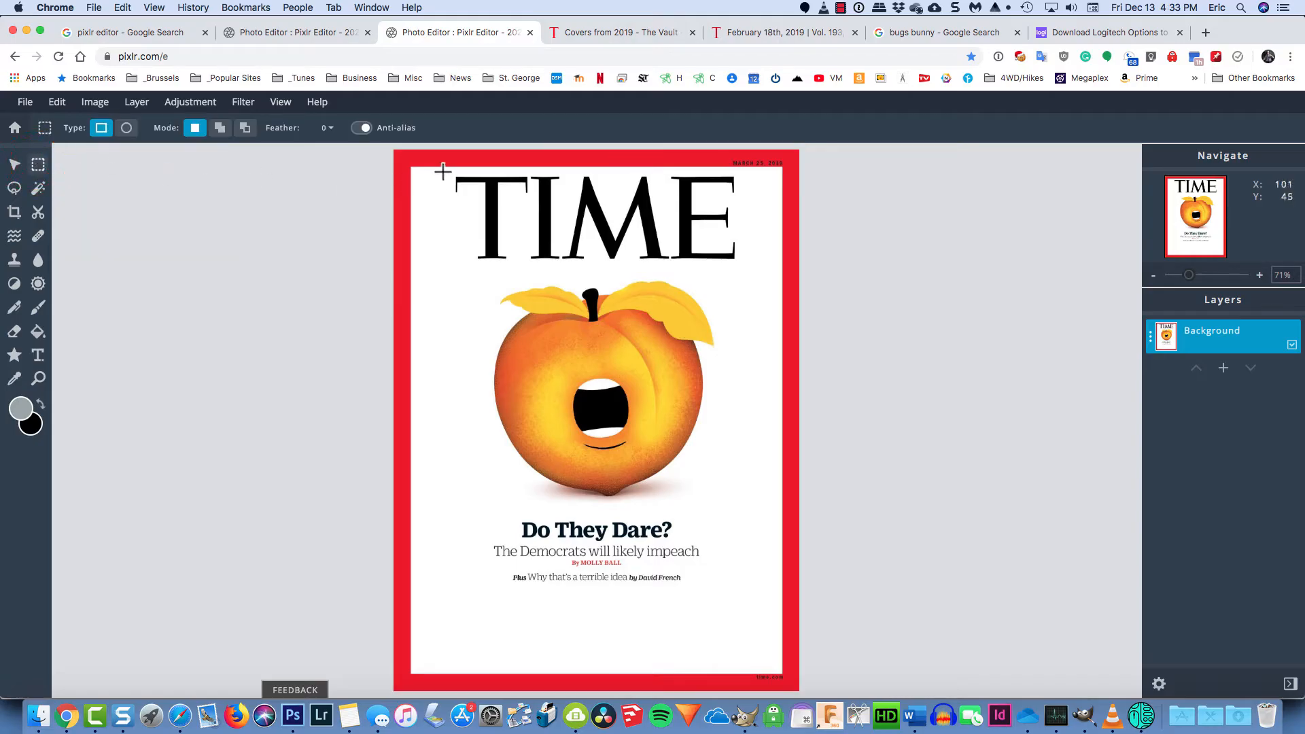
drag(443, 172, 752, 275)
click(58, 104)
click(80, 183)
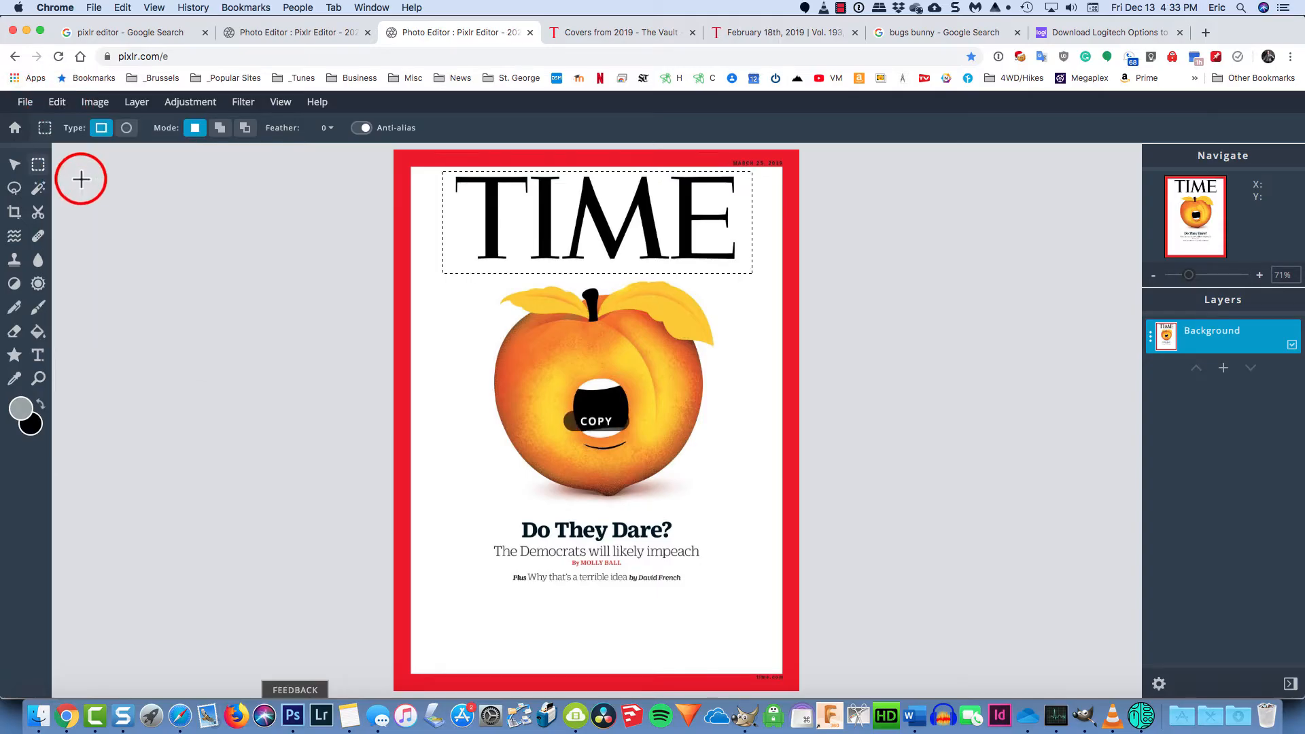
click(55, 102)
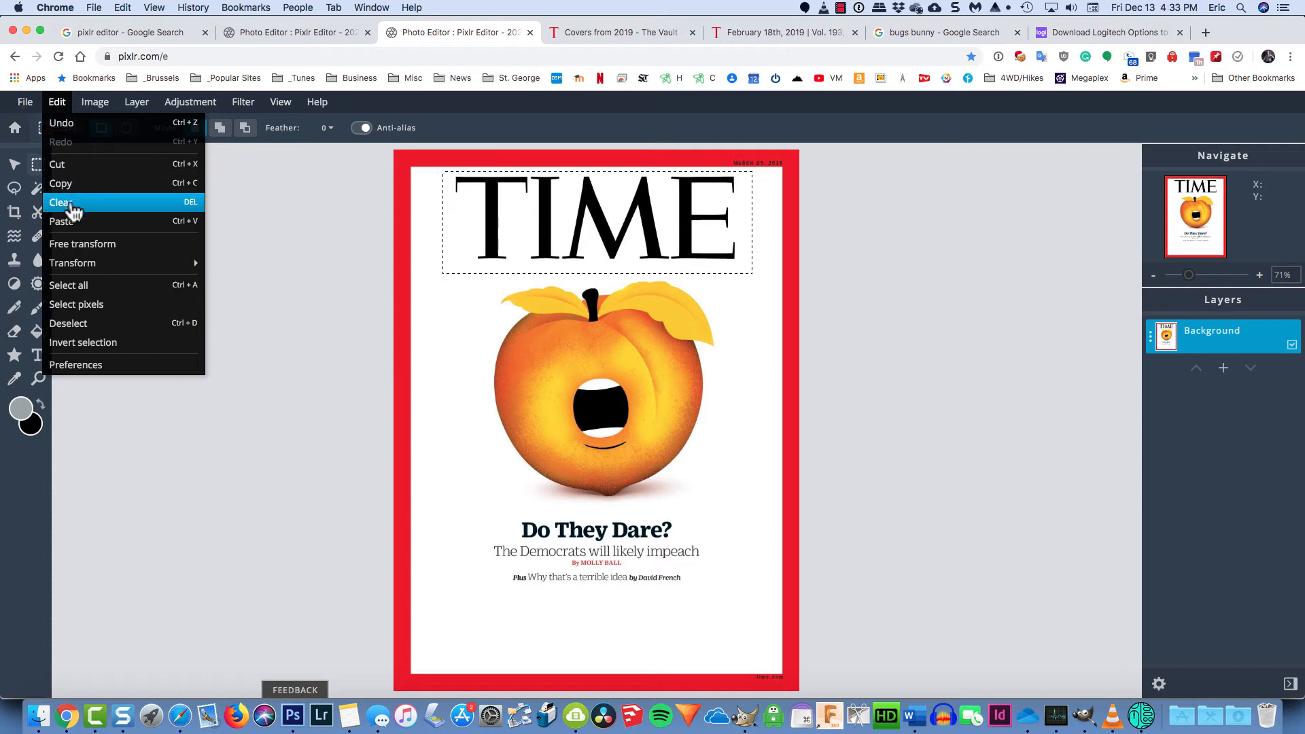
click(68, 220)
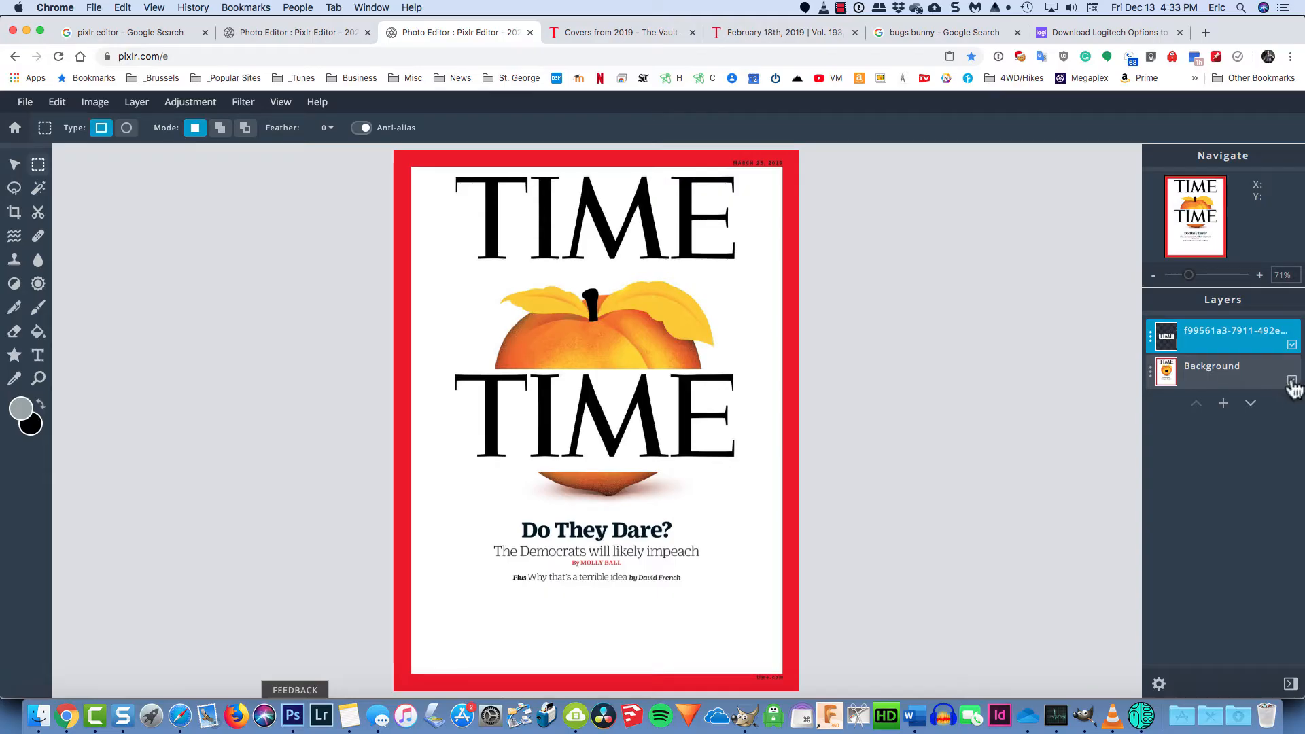
click(1150, 372)
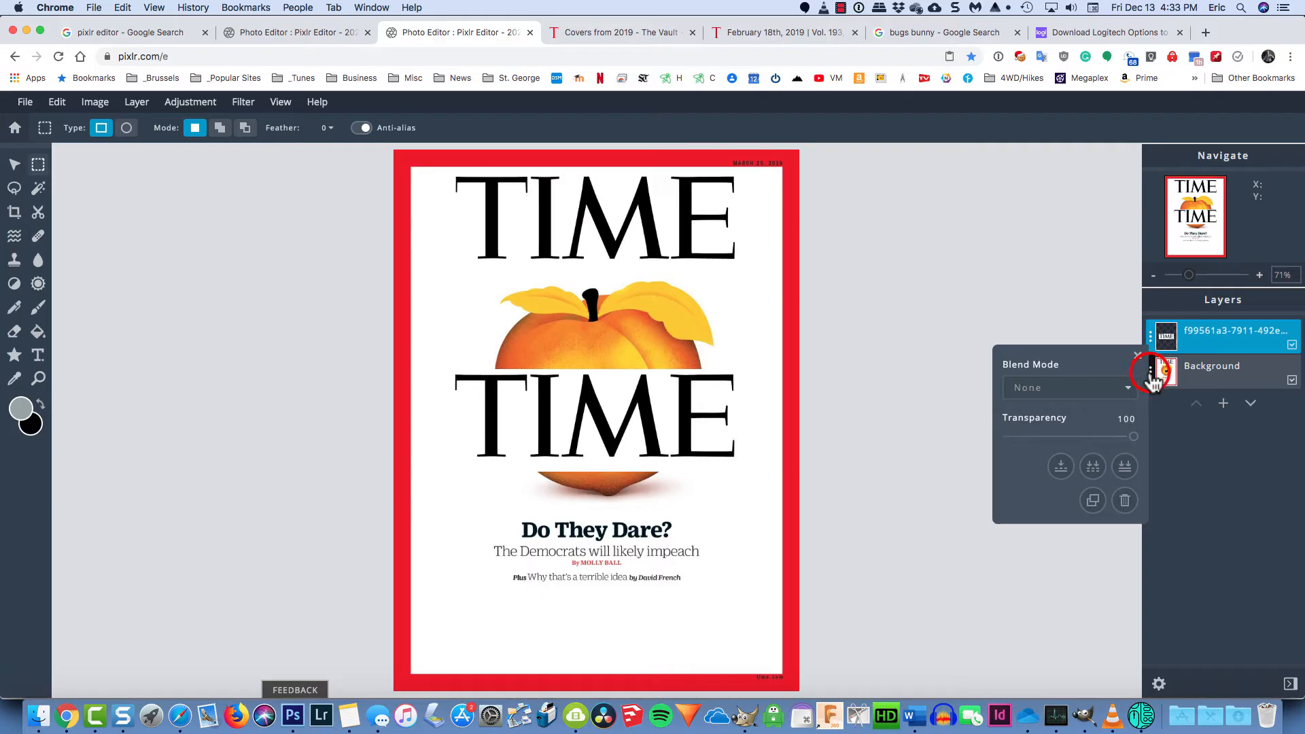
click(1124, 500)
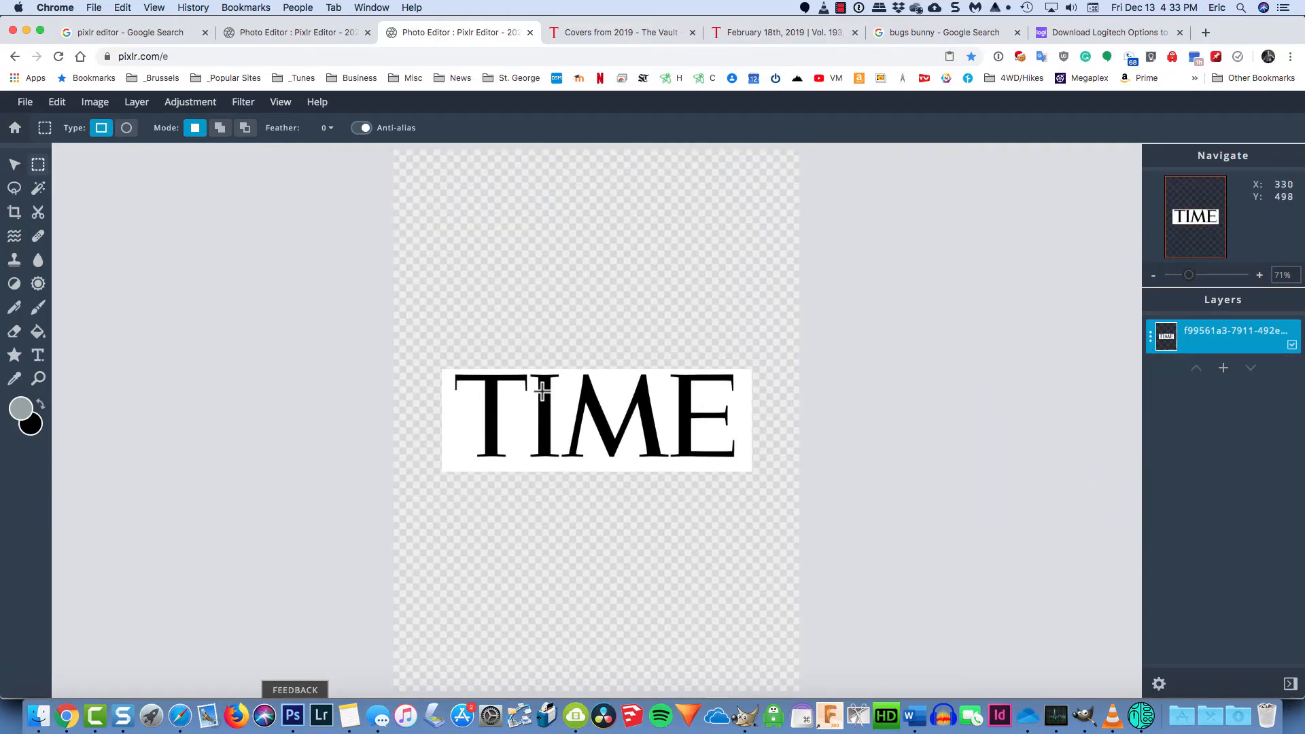
Step: Examine the pixel edges of the TIME letters at high magnification and glance at the 2019 covers in The Vault
click(1186, 275)
drag(1186, 275, 1227, 280)
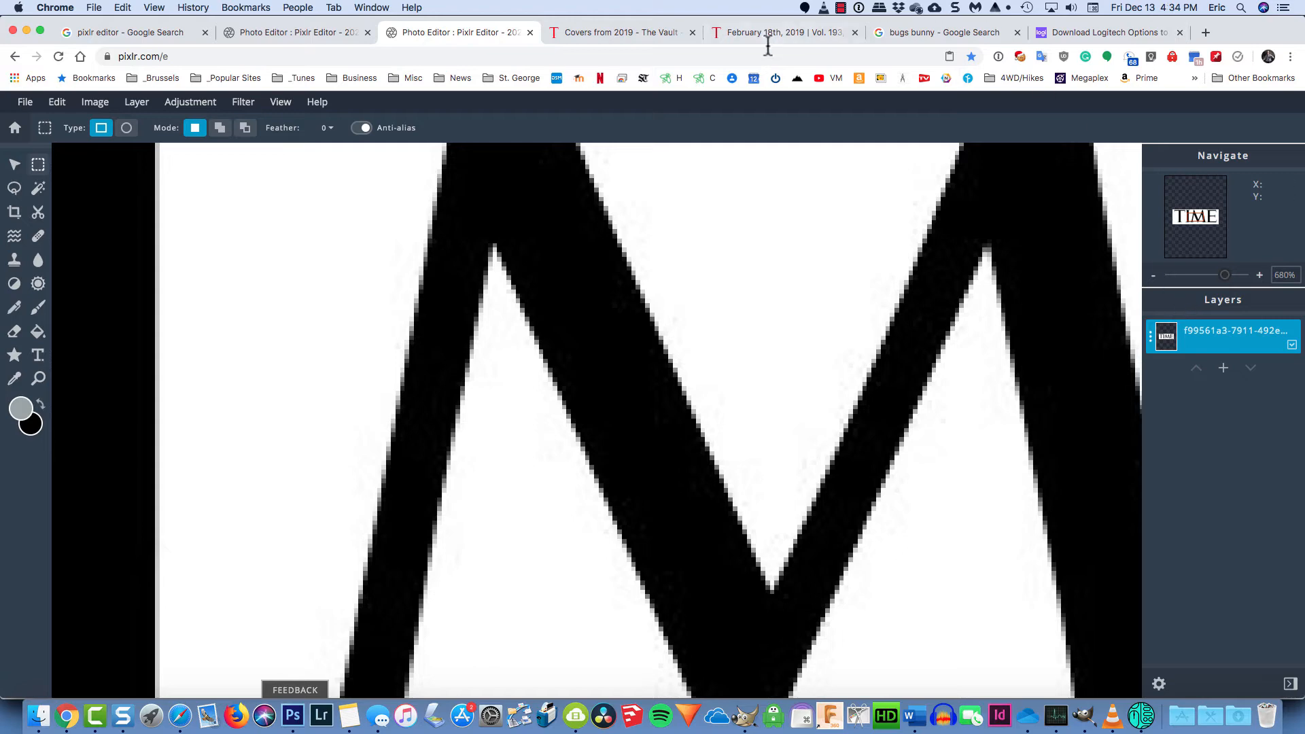
click(608, 37)
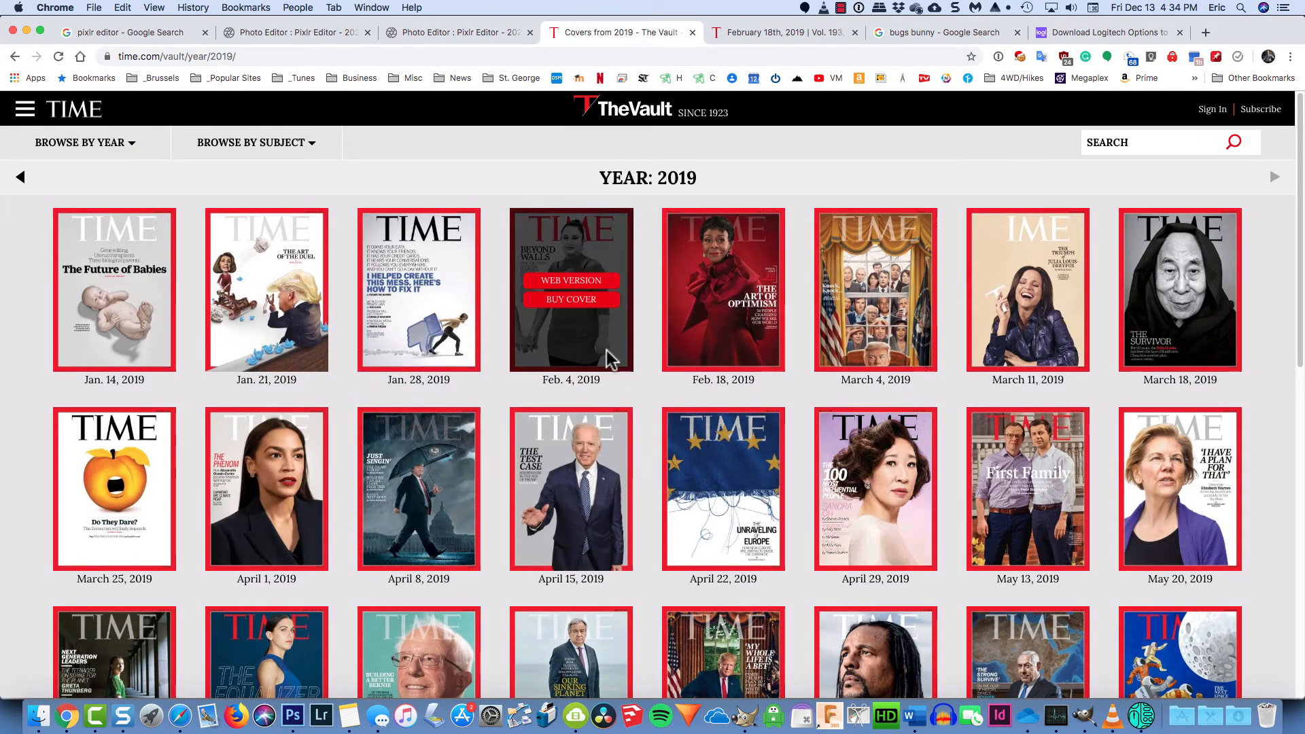
click(479, 32)
right_click(479, 32)
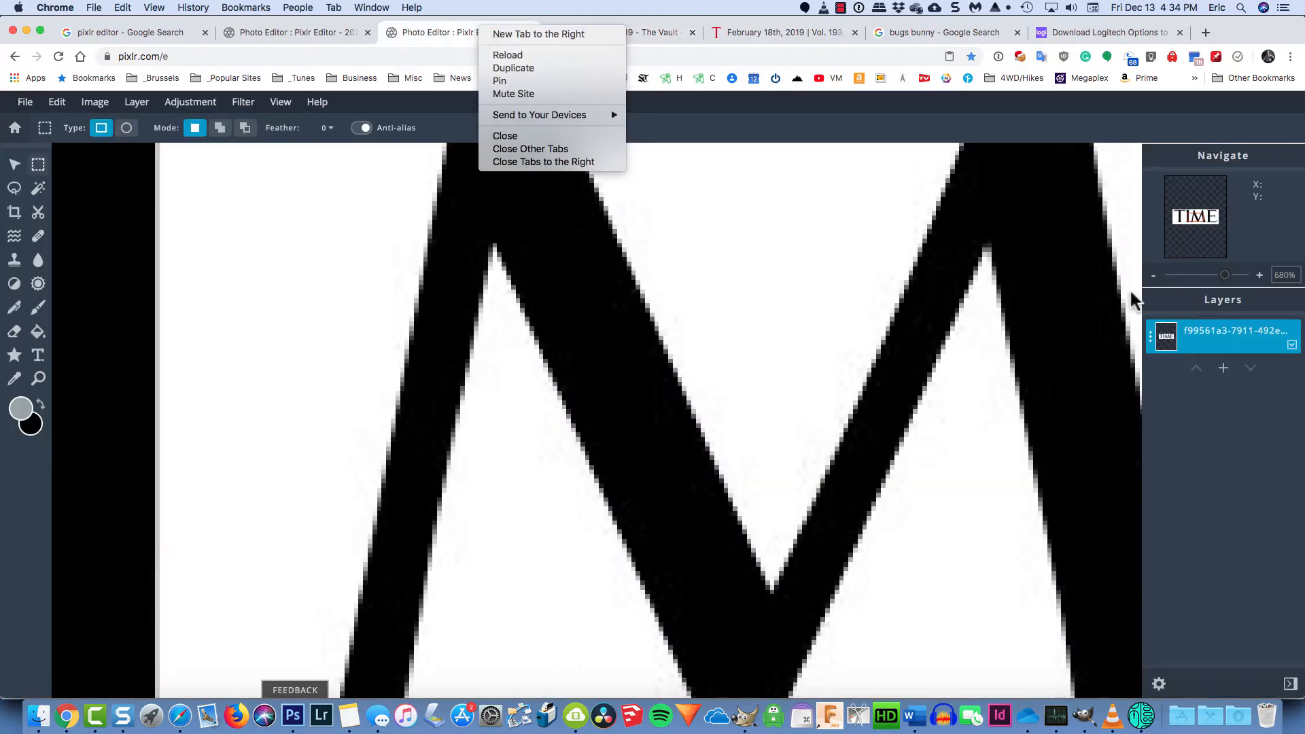
click(1223, 274)
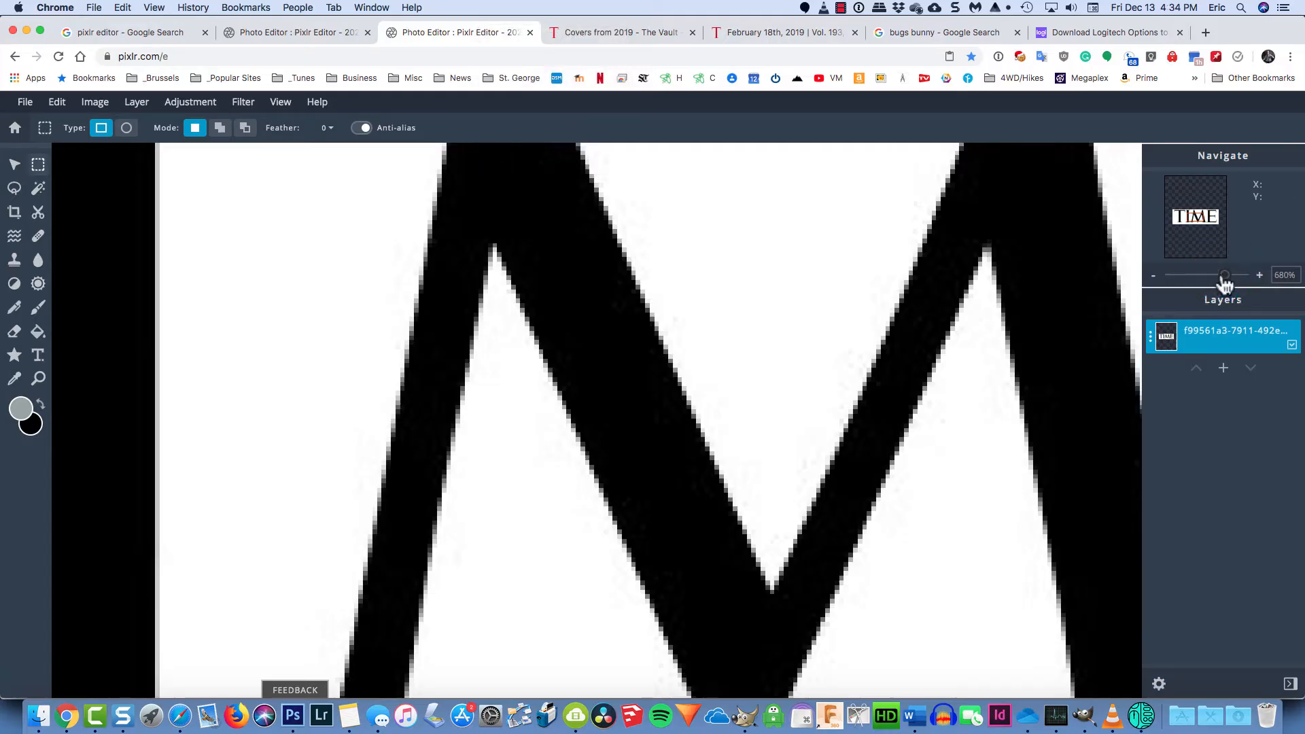
drag(1224, 282, 1211, 286)
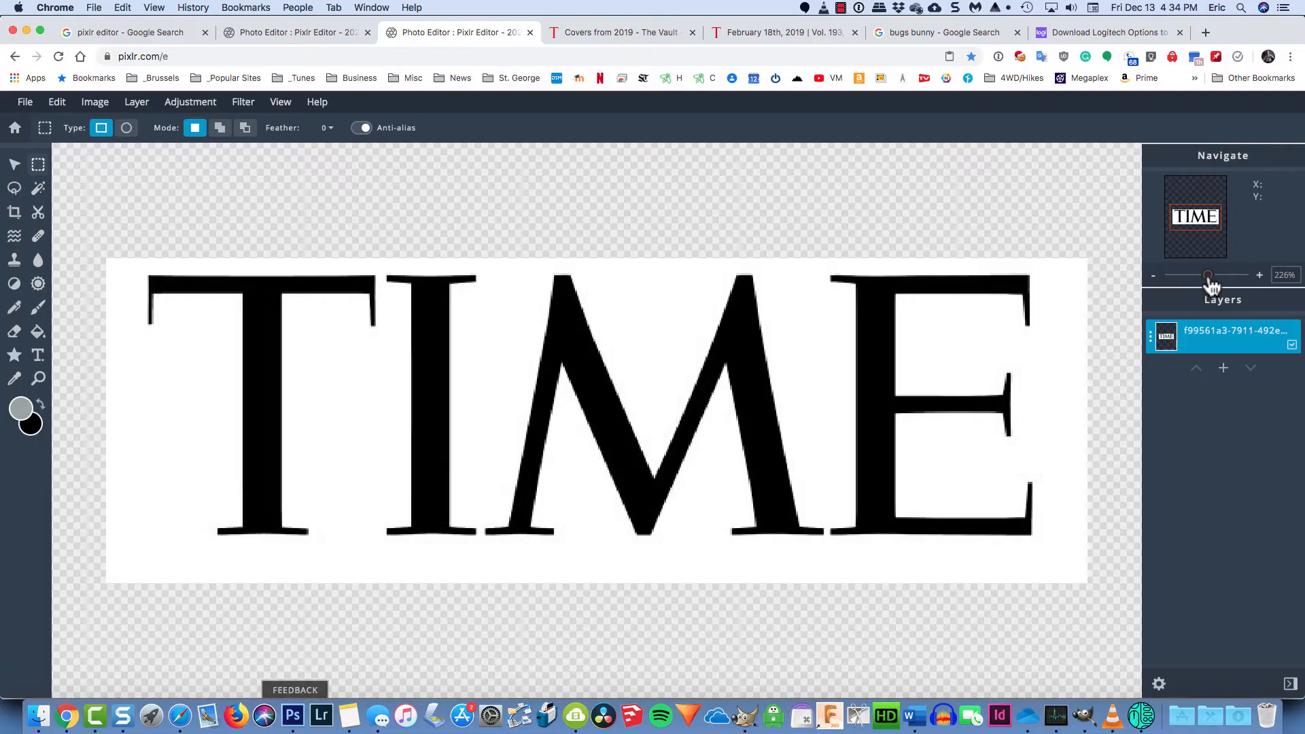
drag(1209, 281, 1234, 278)
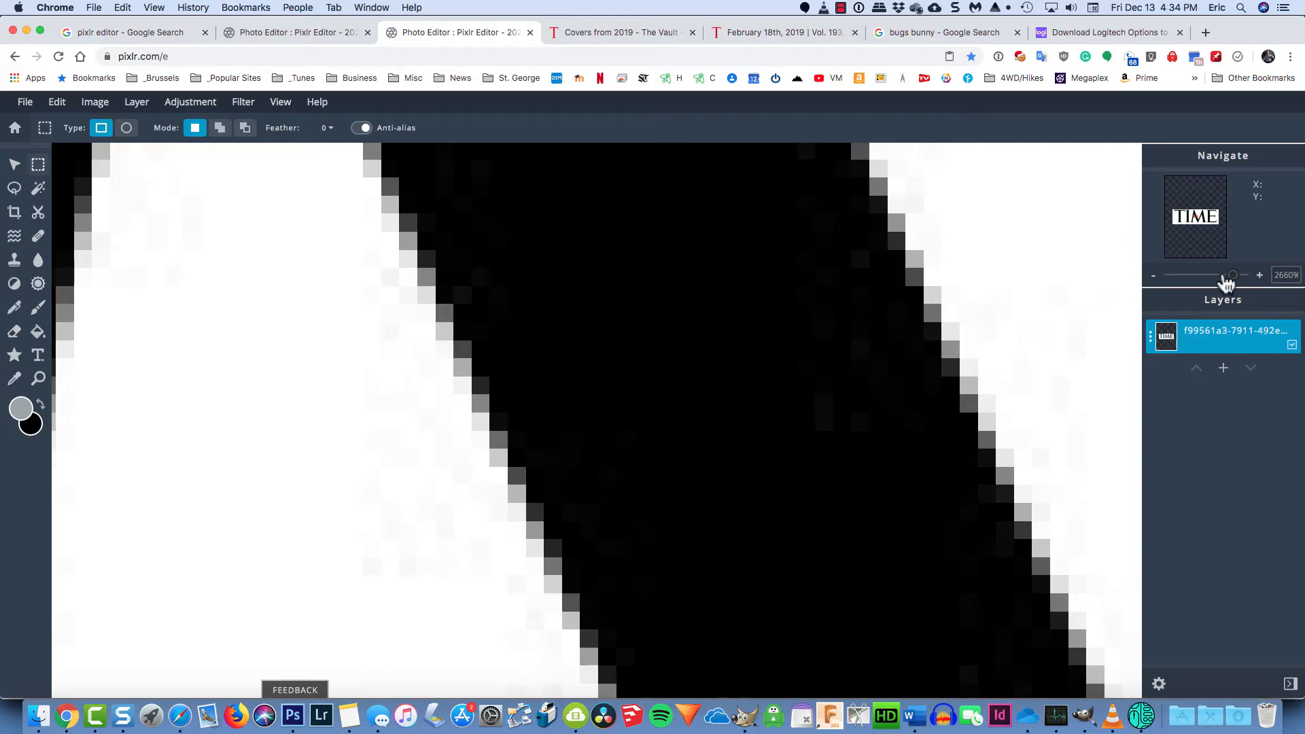
click(1232, 274)
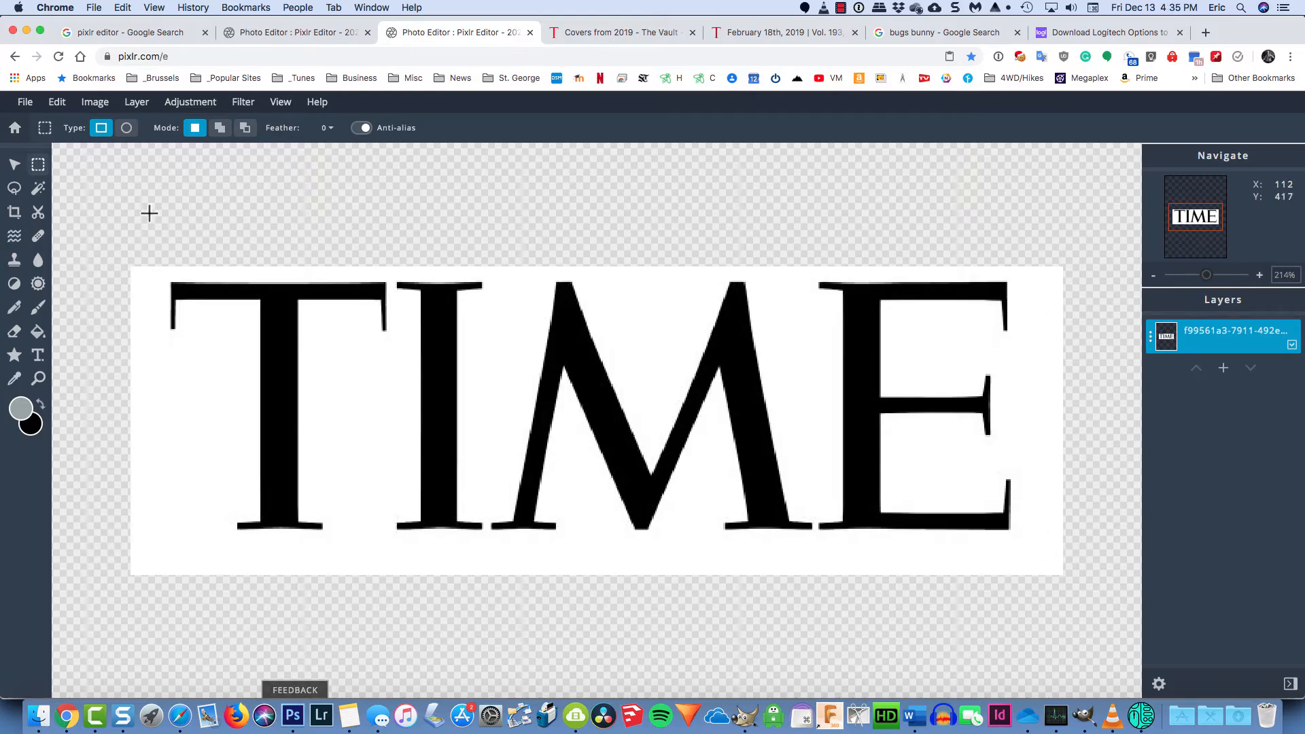
Step: Try selecting the white area around the TIME letters with Wand Select at a tolerance of 2
click(37, 193)
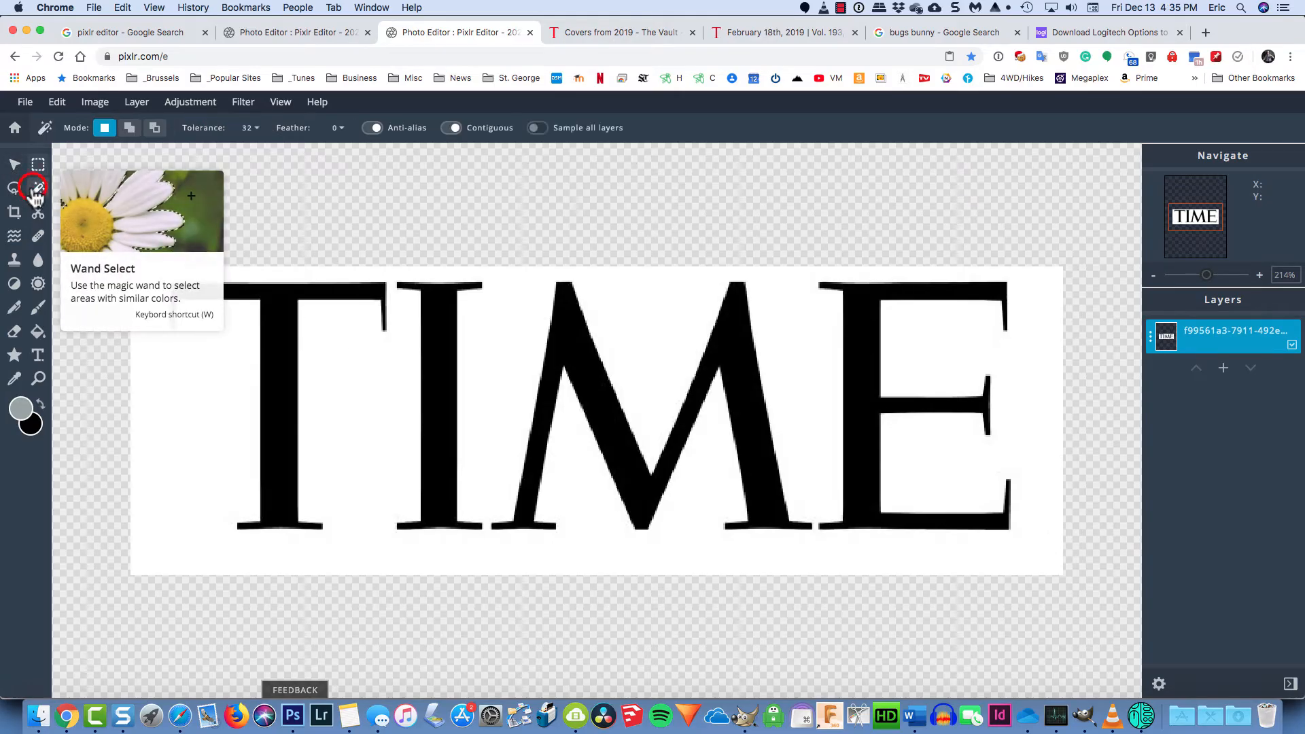
click(253, 128)
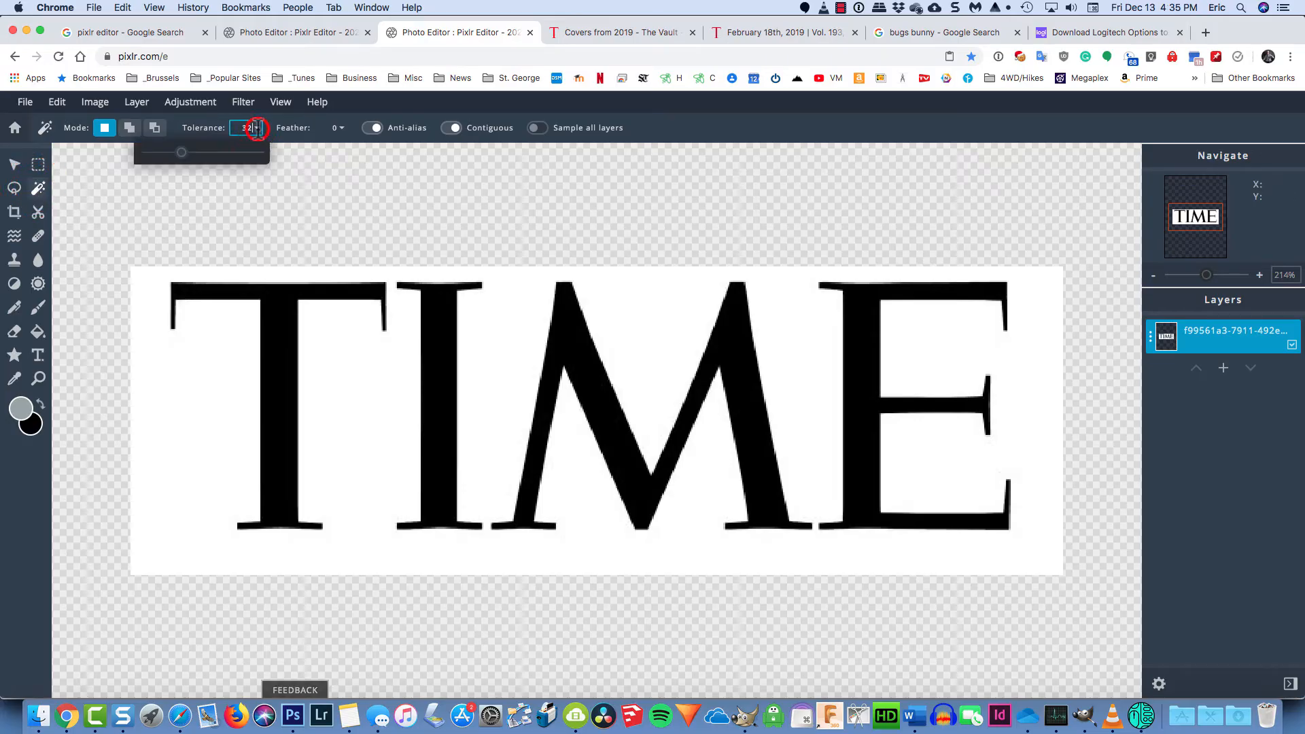
drag(181, 153, 147, 153)
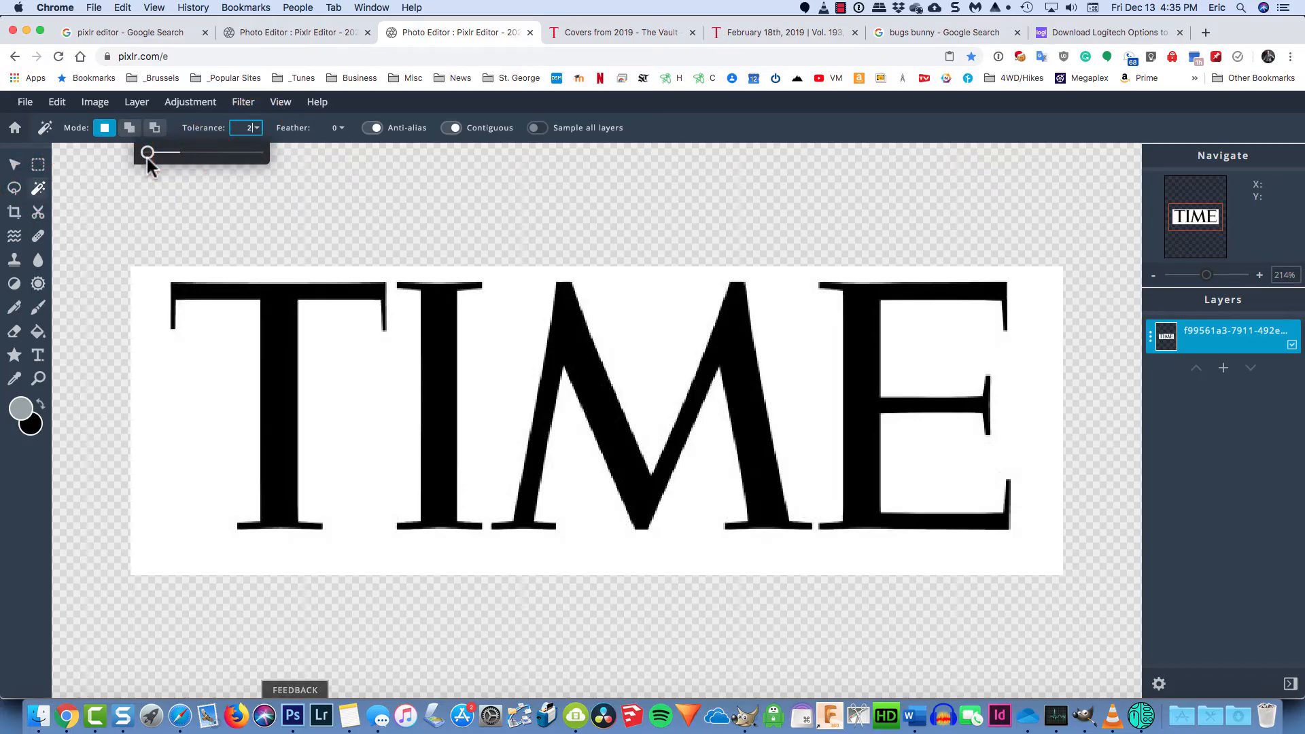
click(215, 399)
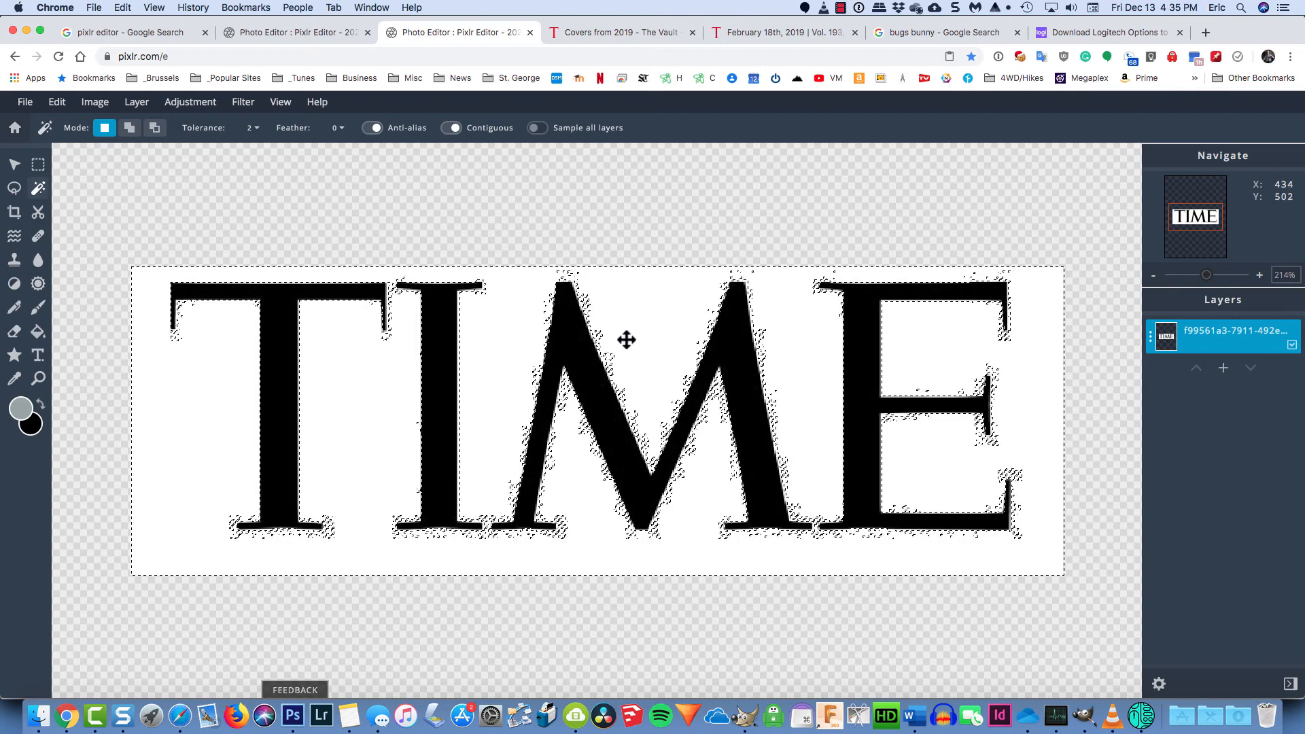
Step: Try reselecting the white area around the letters at a tolerance of 19 and inspect the selection edges
click(254, 128)
click(167, 152)
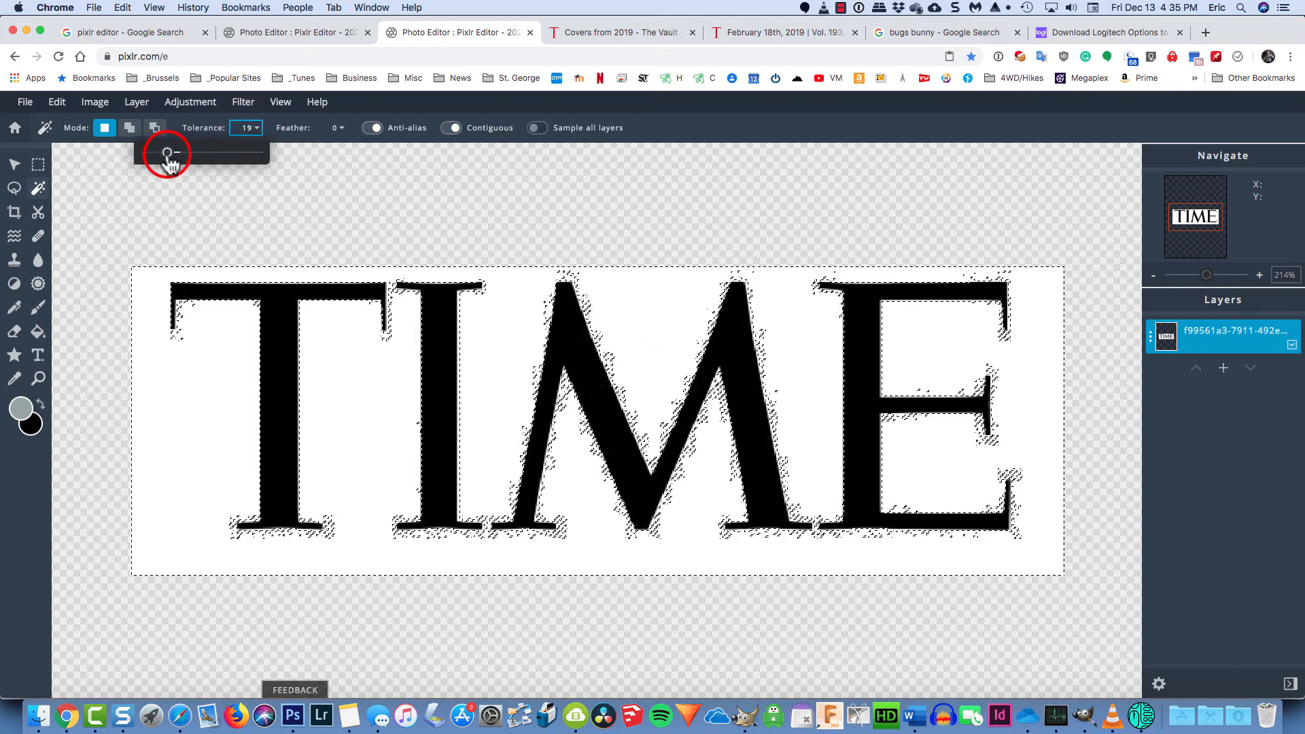
click(183, 415)
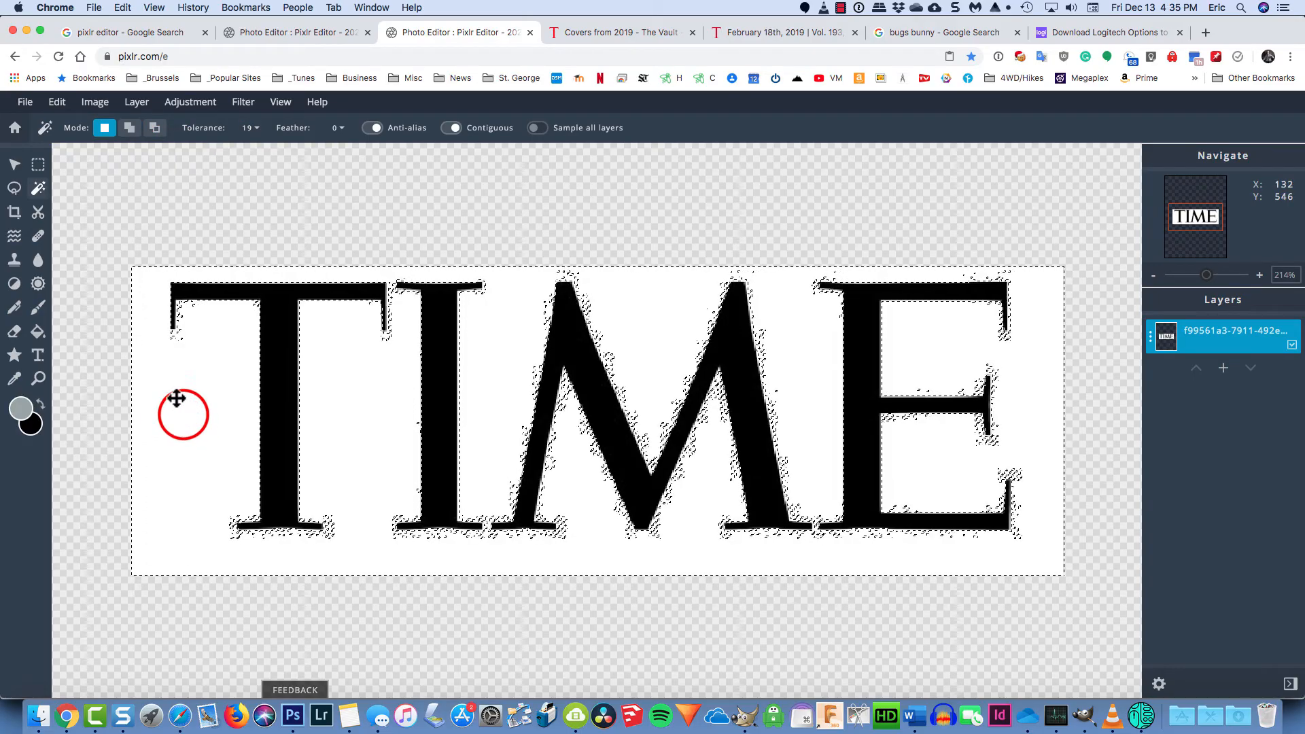
click(129, 220)
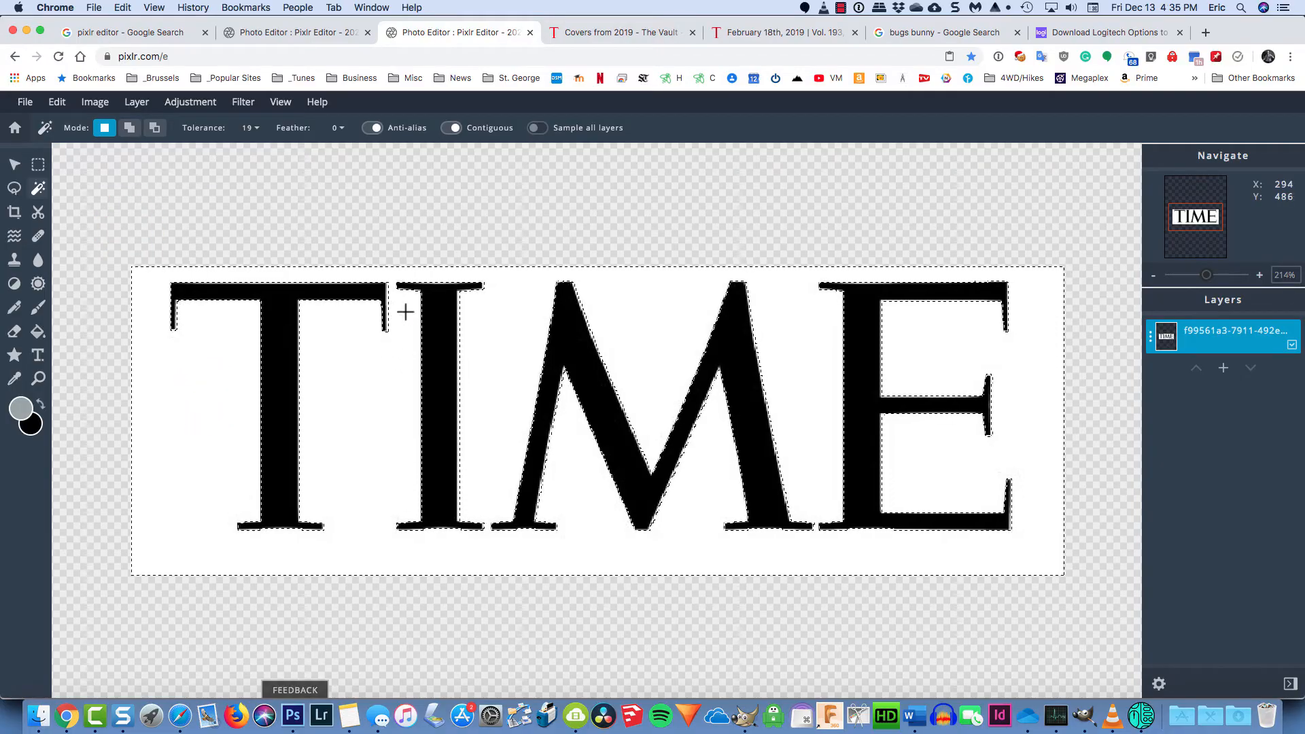
drag(1207, 275, 1215, 276)
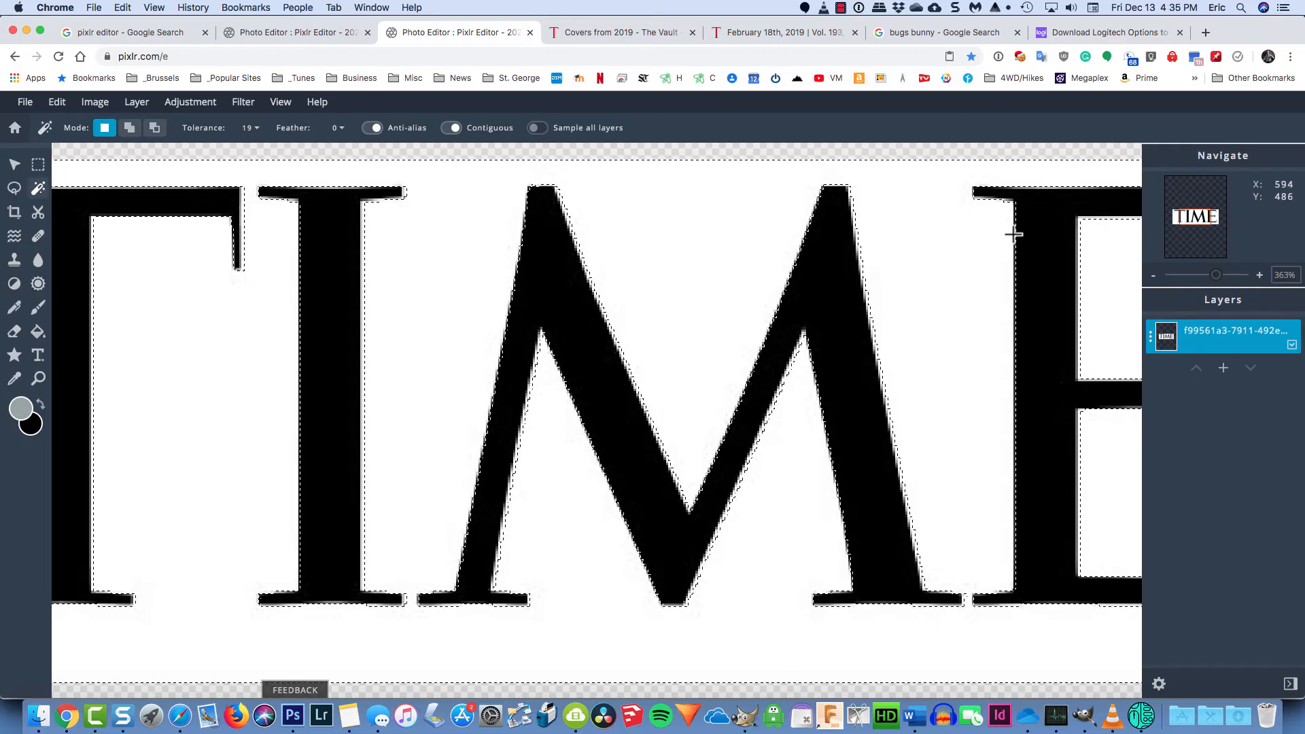
drag(1217, 275, 1208, 275)
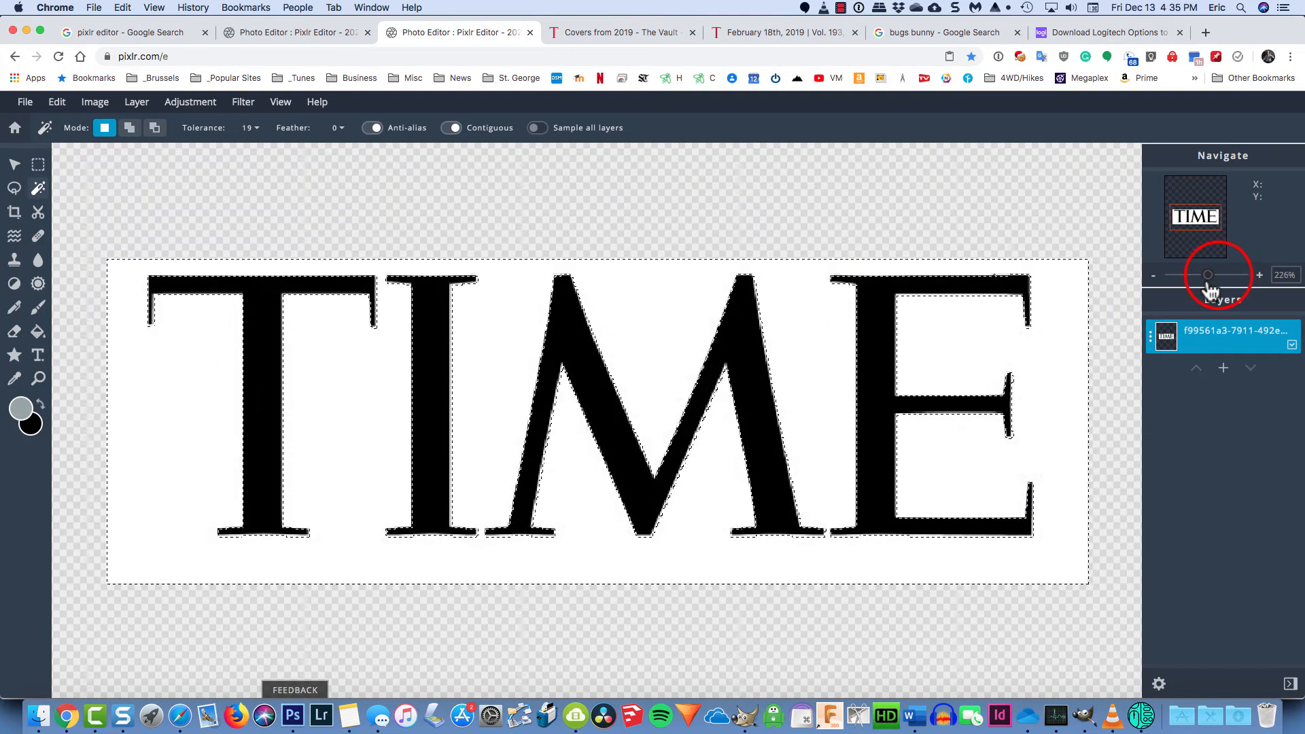
Step: Try reselecting the white area with the Wand tolerance at 33, and clear the selection
click(255, 127)
drag(166, 152, 182, 152)
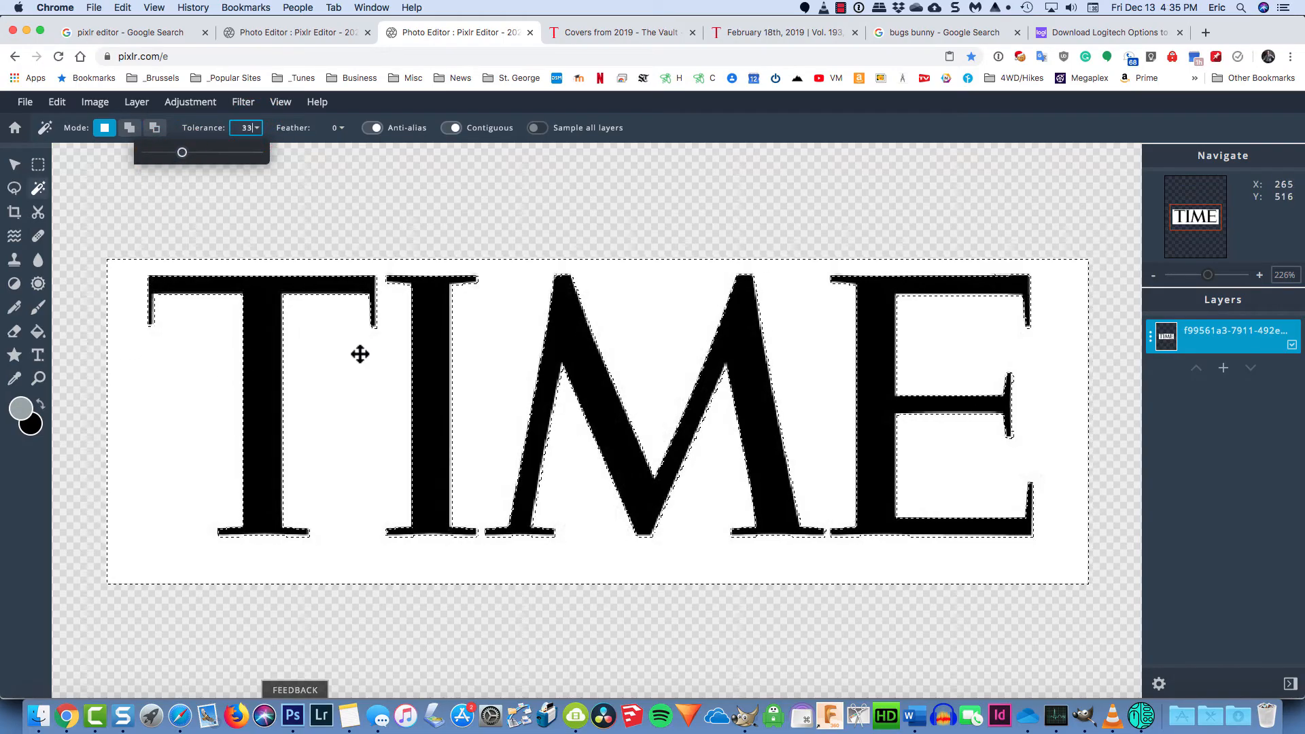
click(371, 212)
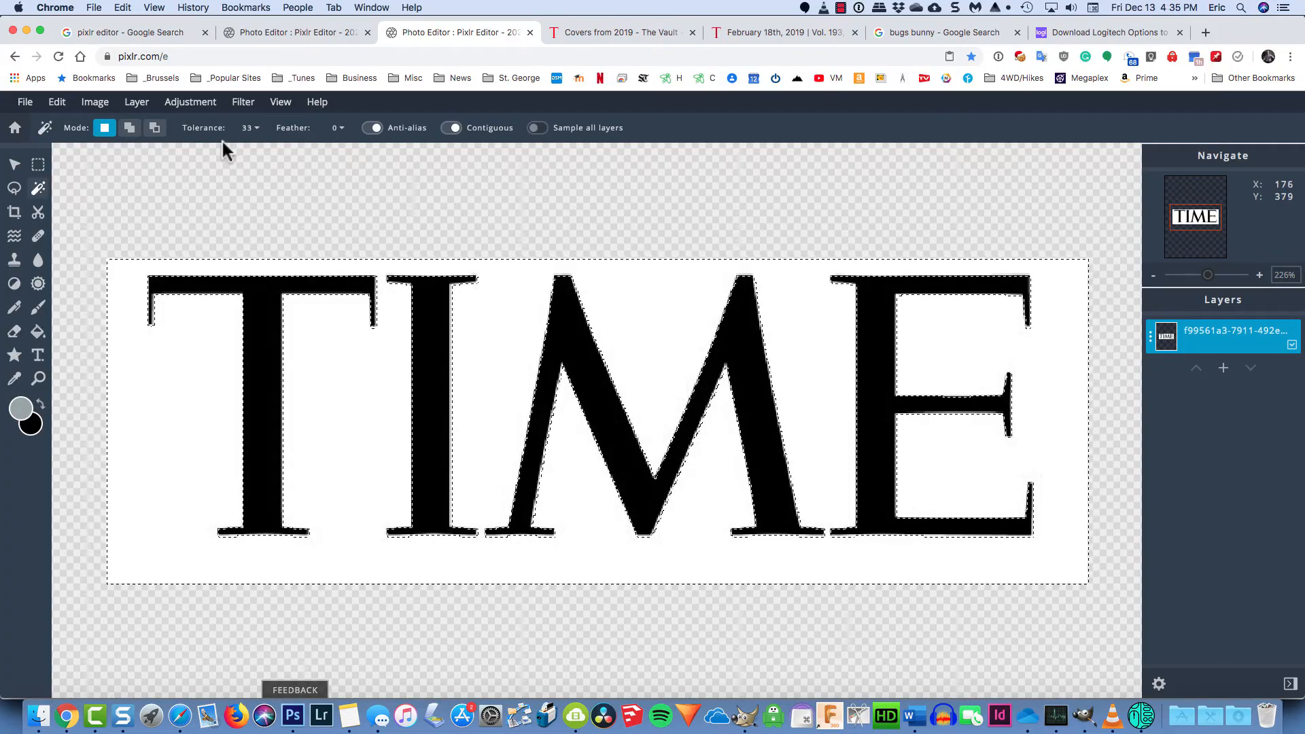
click(224, 180)
Step: Set the Wand tolerance to 57 and select the white area around the TIME letters
click(249, 128)
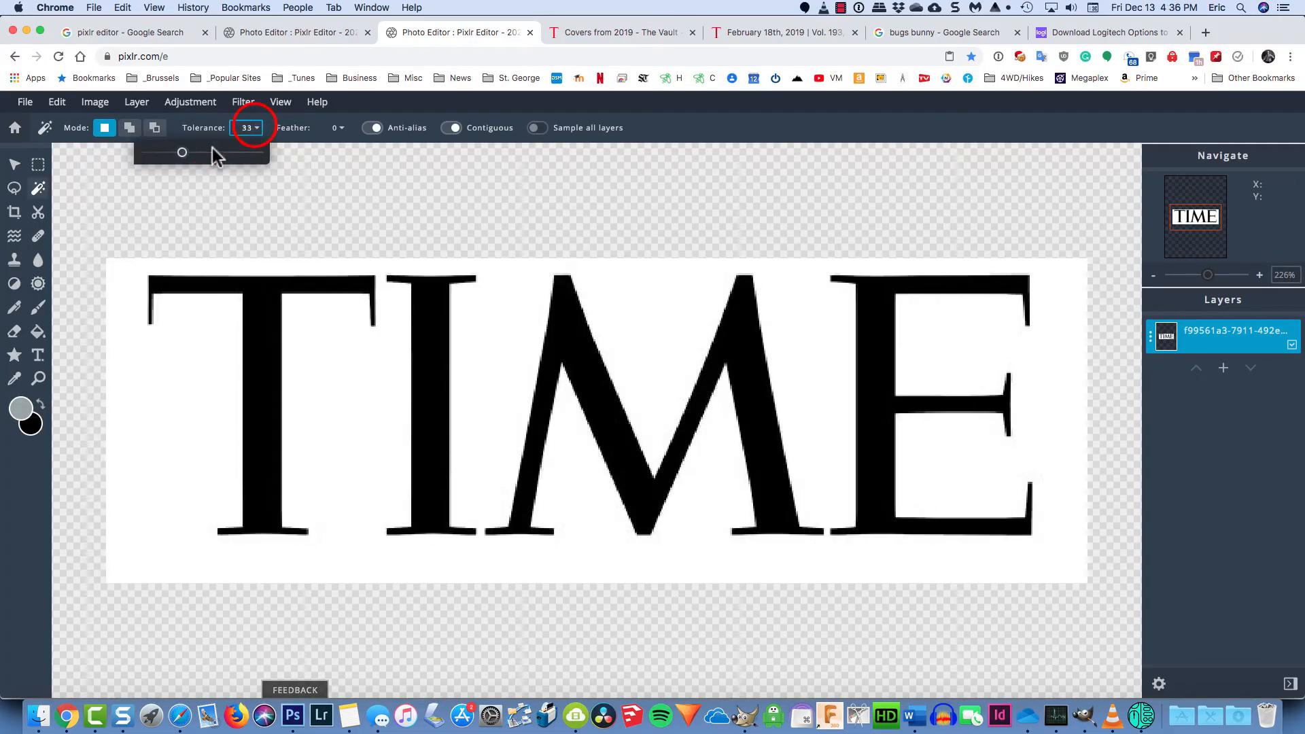
click(182, 152)
drag(183, 153, 209, 152)
click(339, 363)
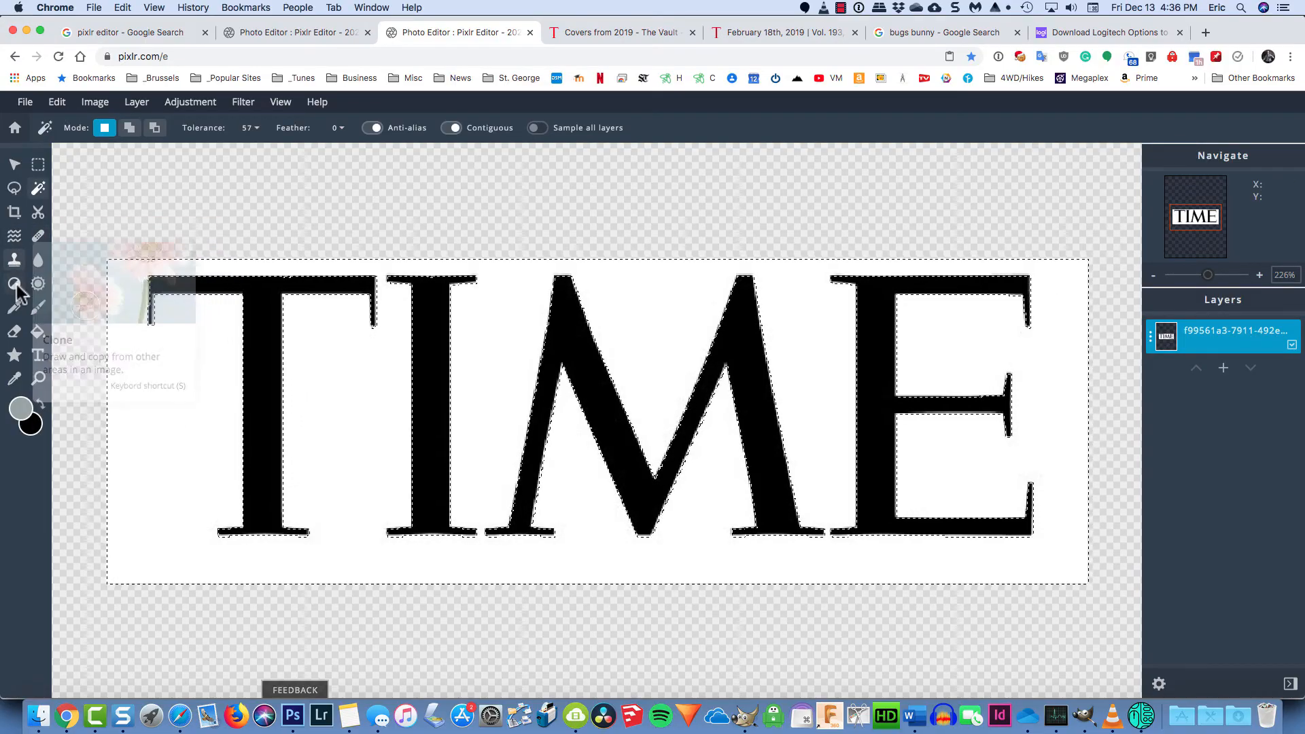
Step: Erase the selected white area around the TIME letters using a 500 px eraser with 0% softness
click(15, 332)
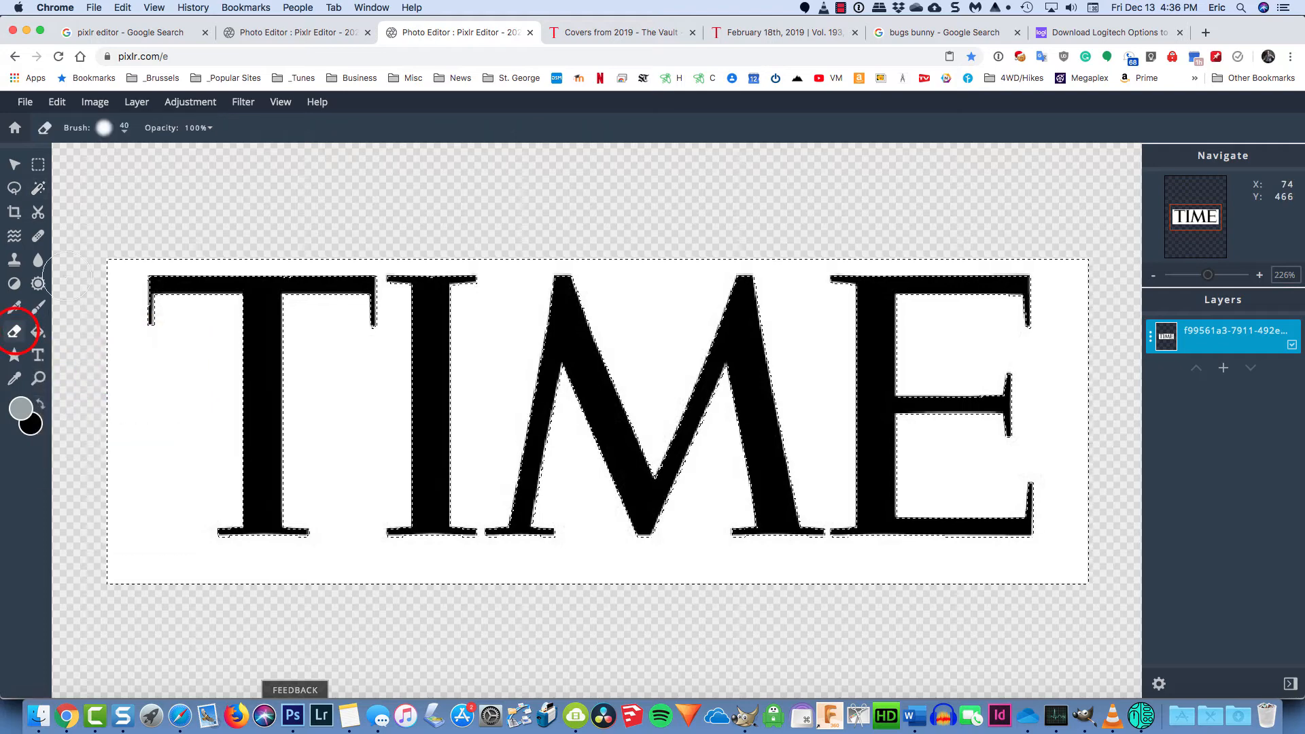
click(125, 133)
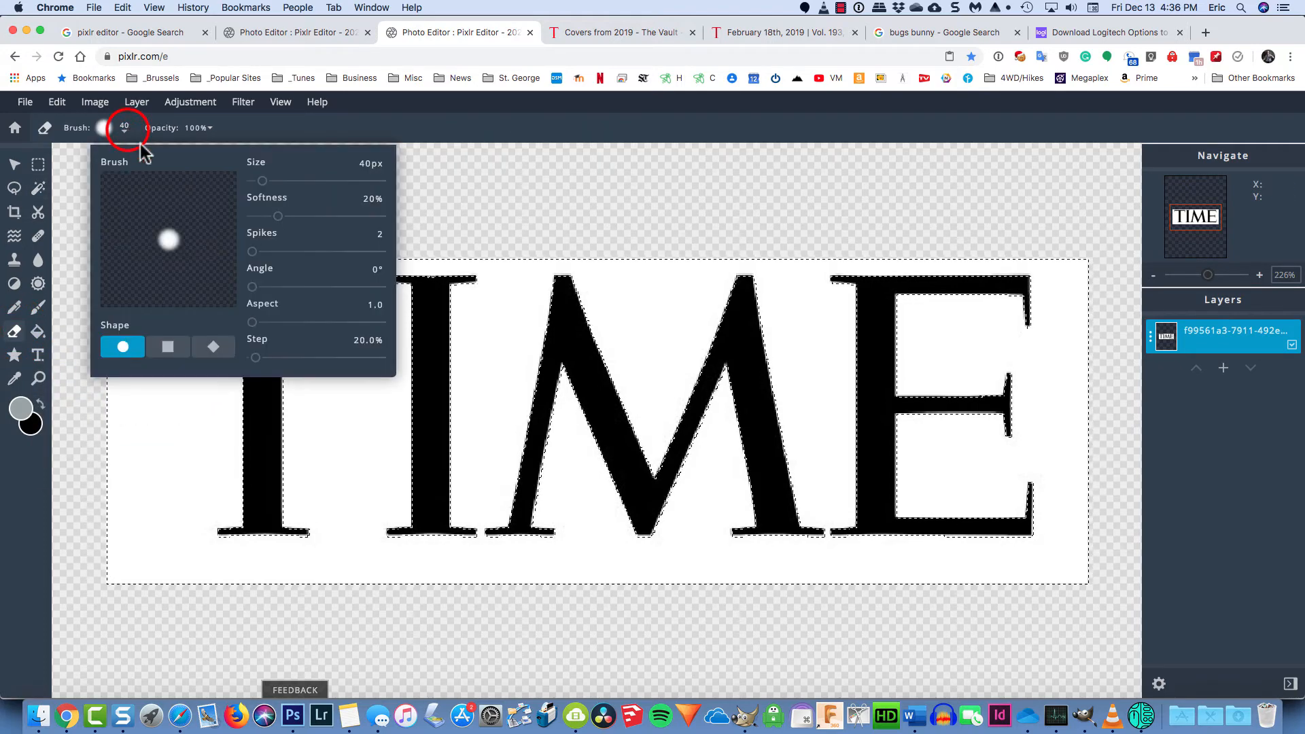
drag(261, 181, 395, 184)
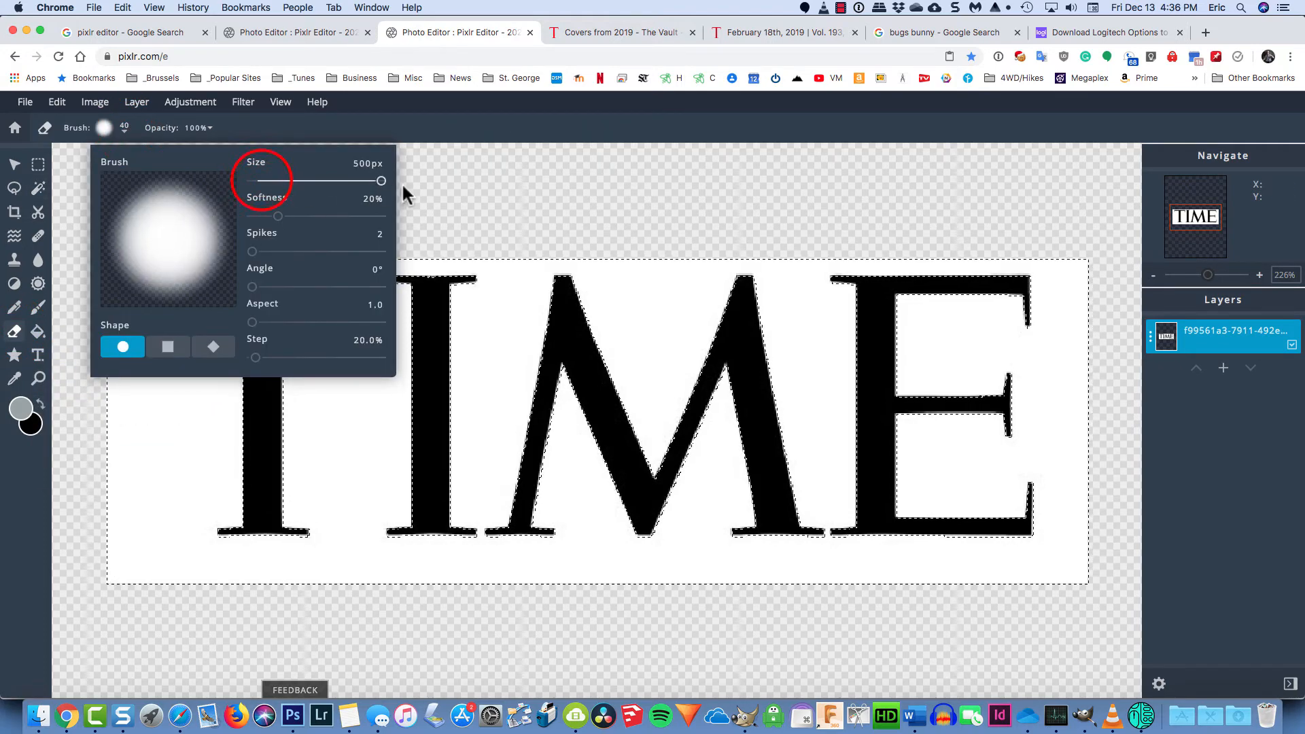
drag(278, 217, 252, 218)
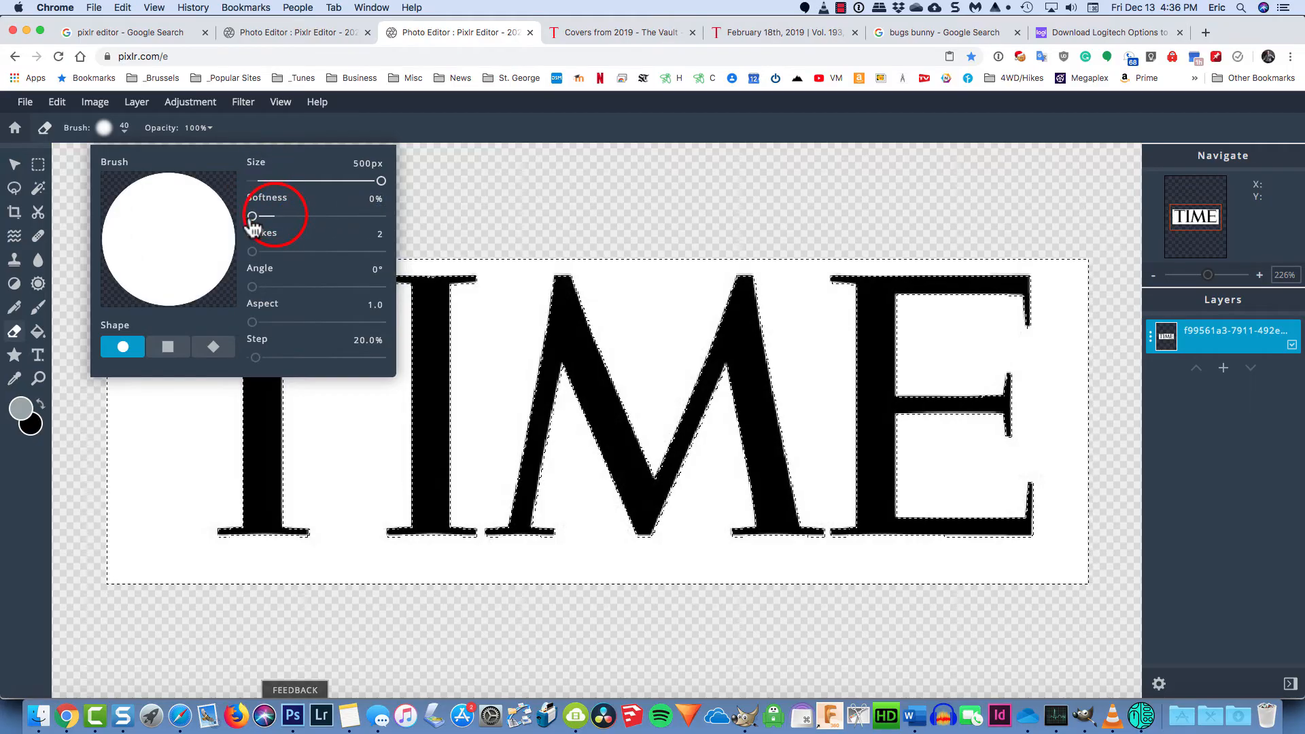
click(467, 211)
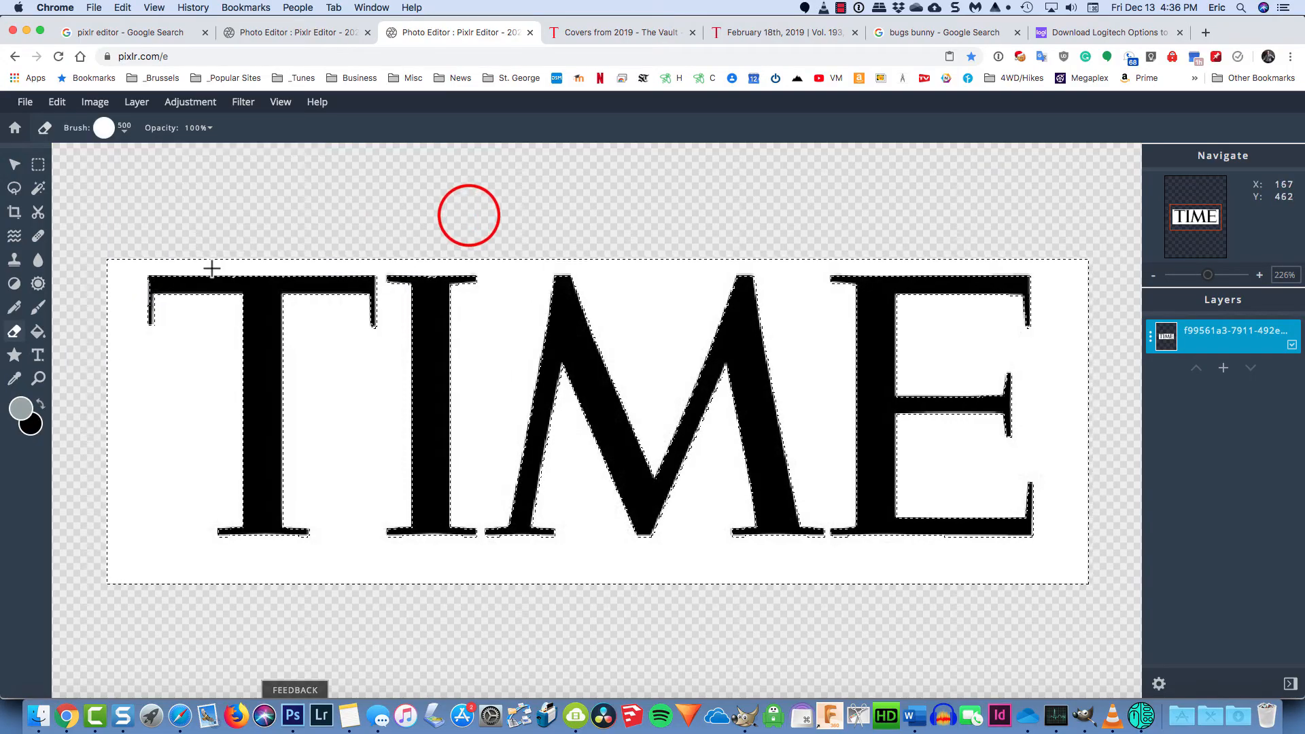
click(186, 326)
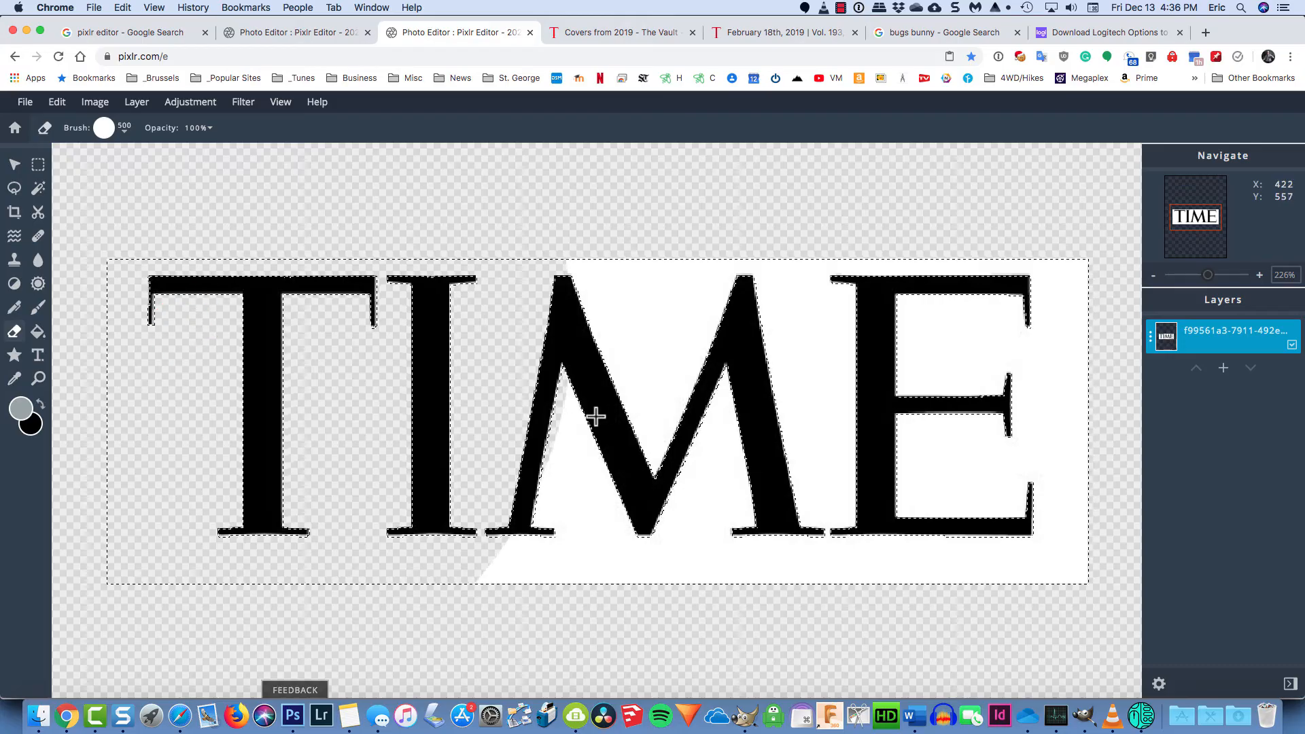
click(634, 309)
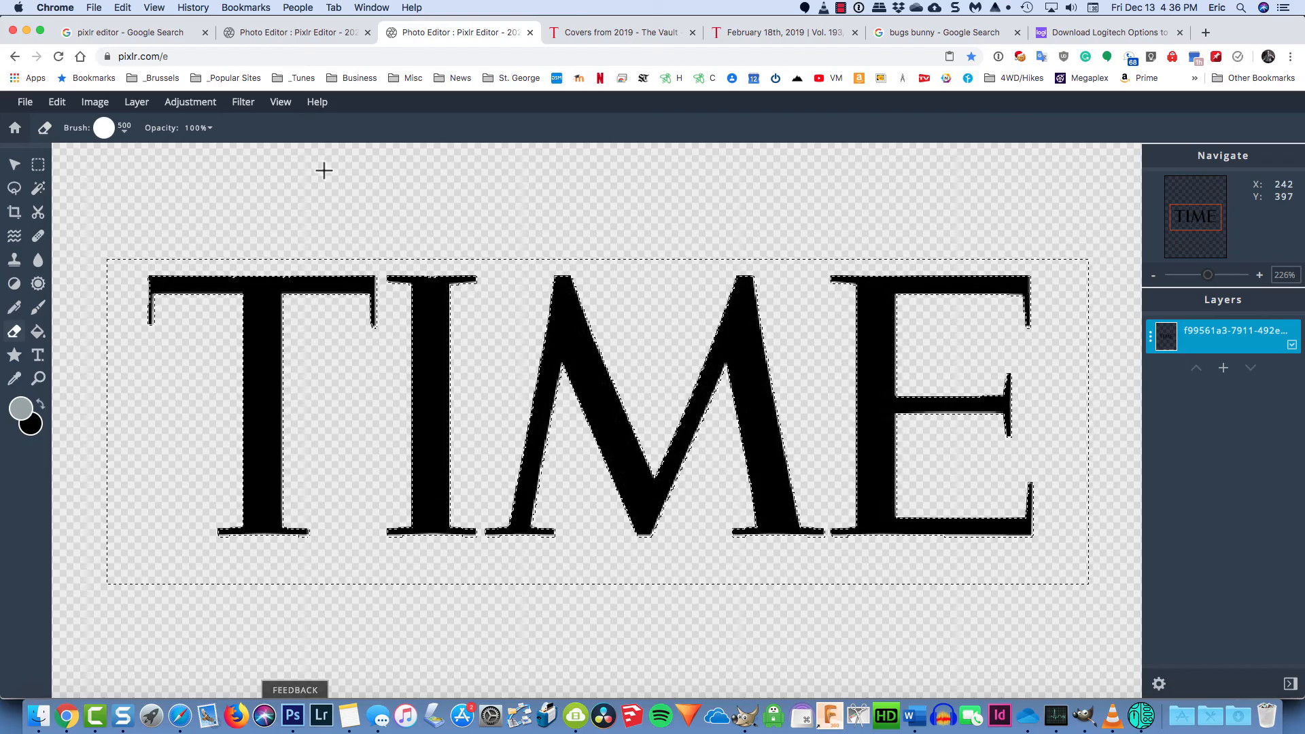
Step: Try selecting the individual T and I letters with Wand Select at tolerances of 32 and 0
click(56, 102)
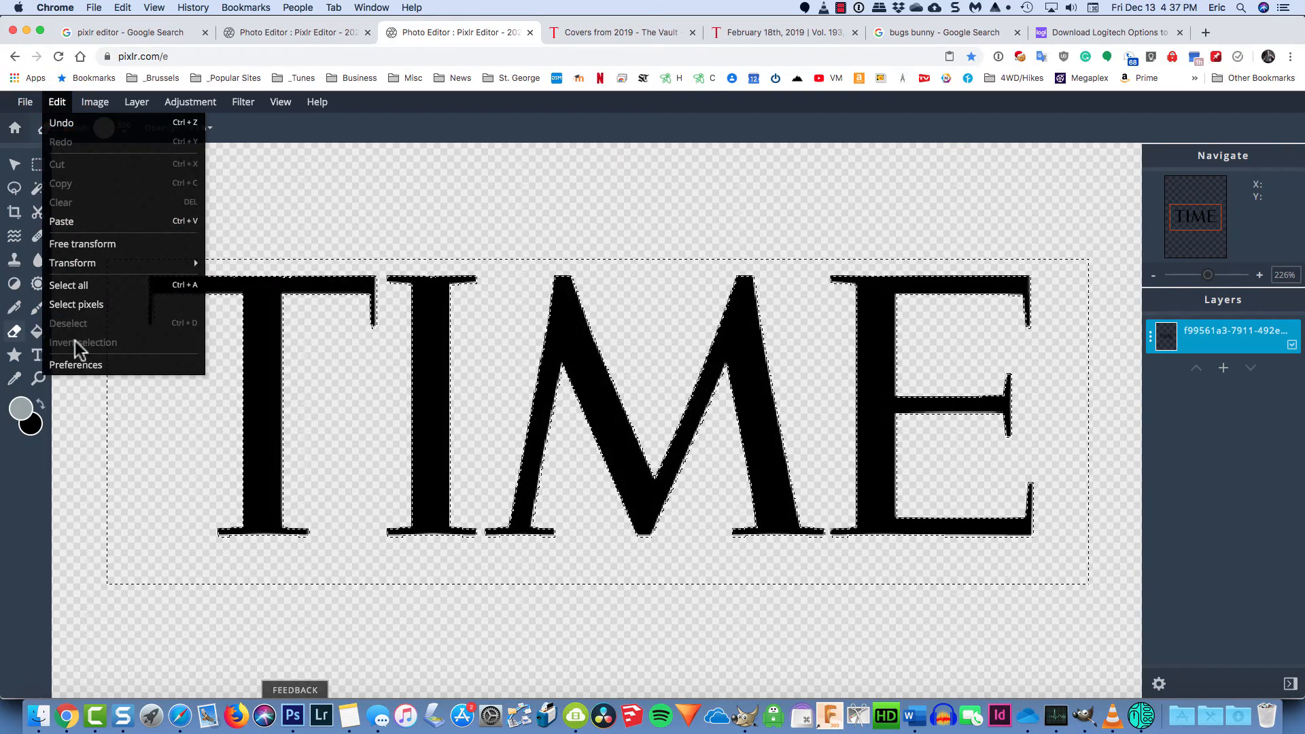
click(281, 168)
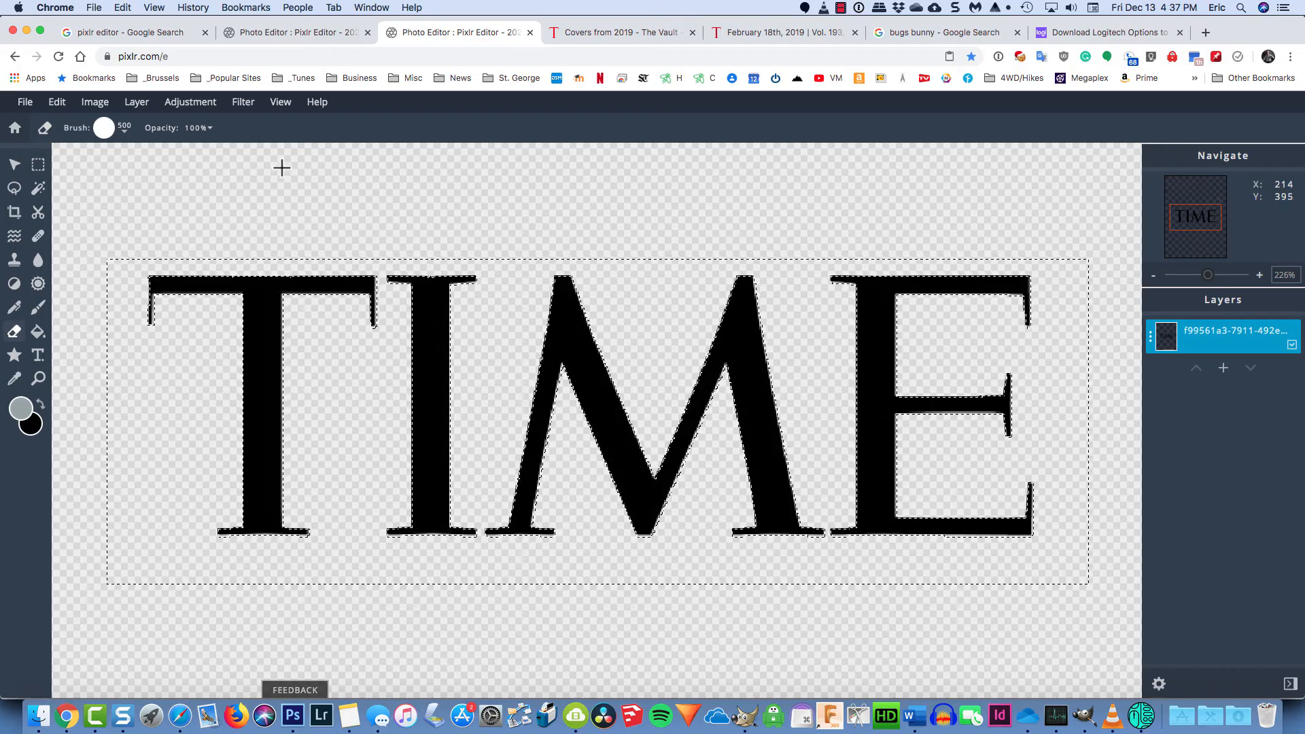
click(41, 193)
click(165, 178)
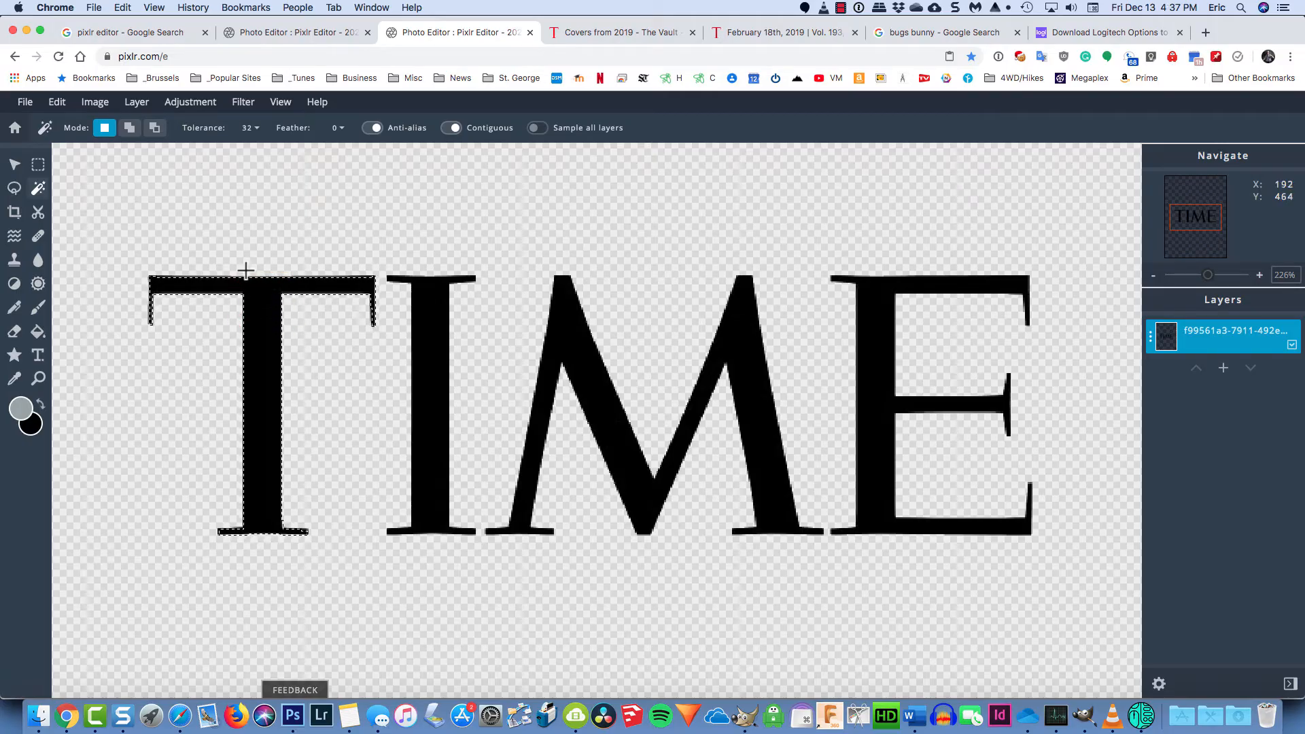
click(253, 128)
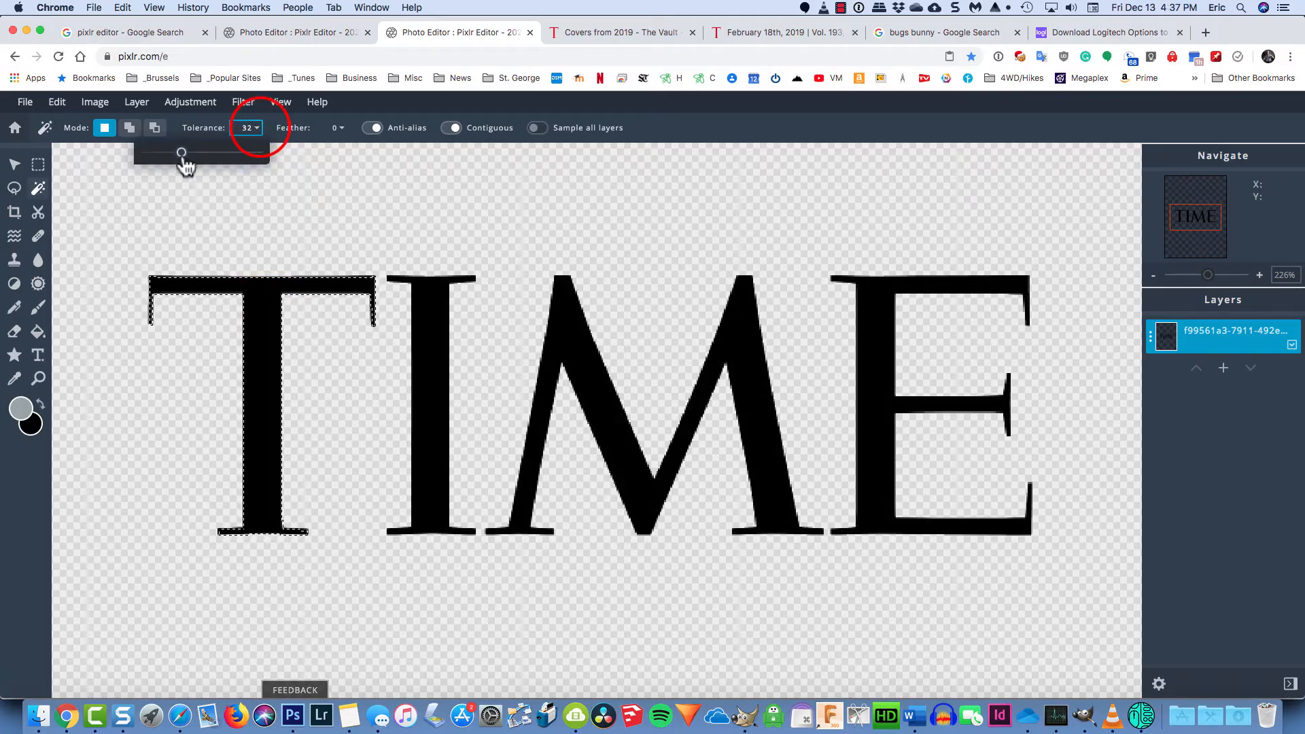
drag(182, 154, 137, 159)
click(258, 310)
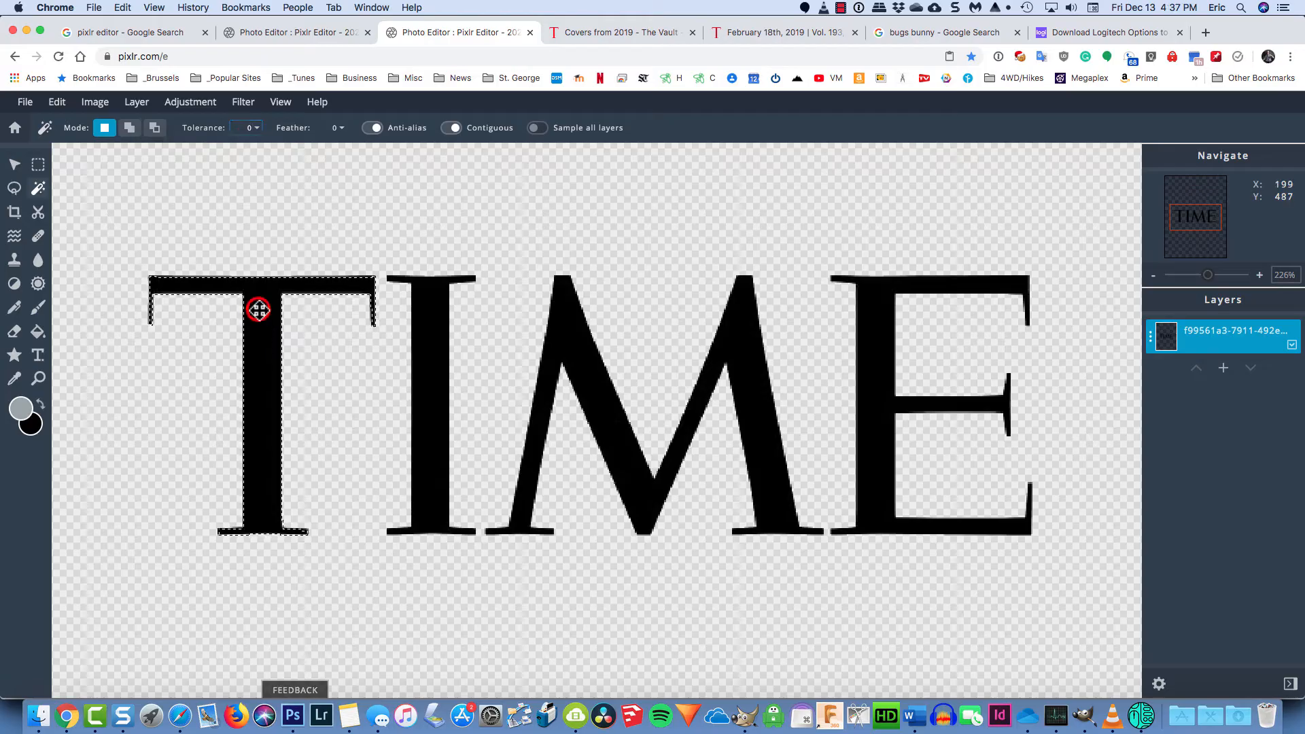
click(422, 317)
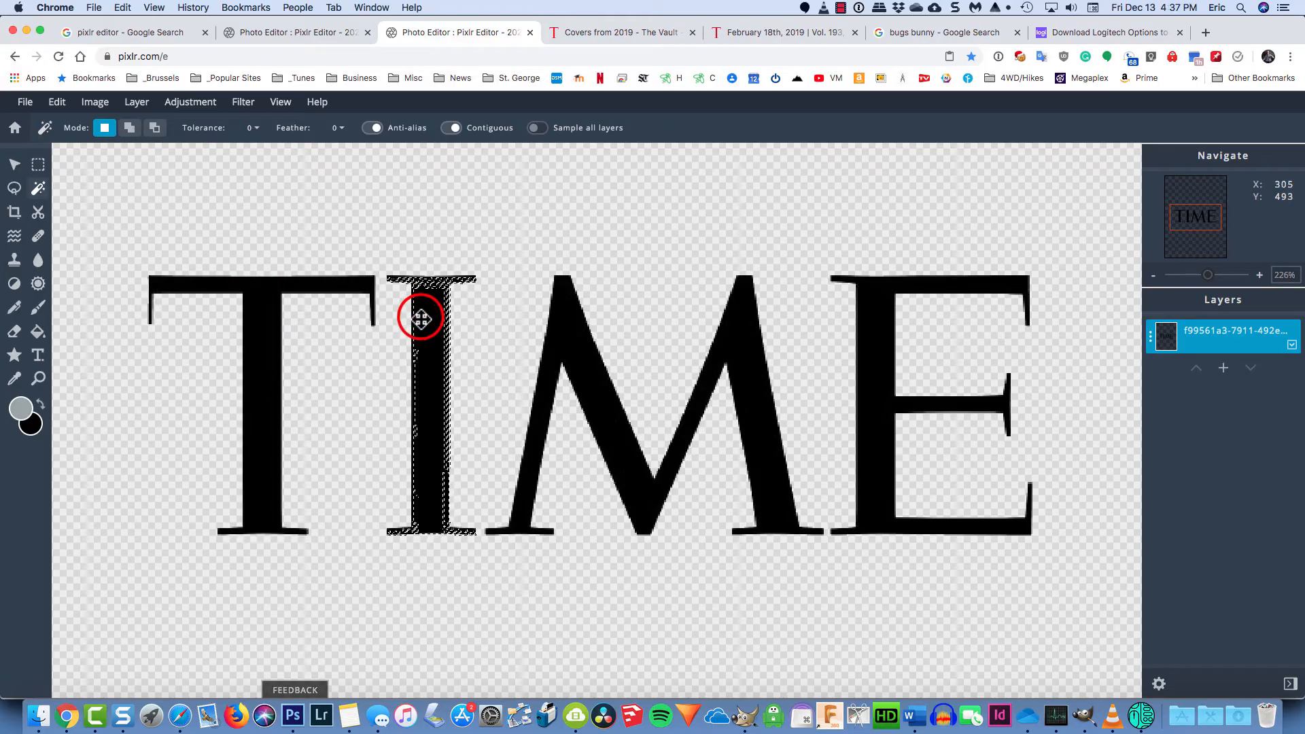
click(268, 294)
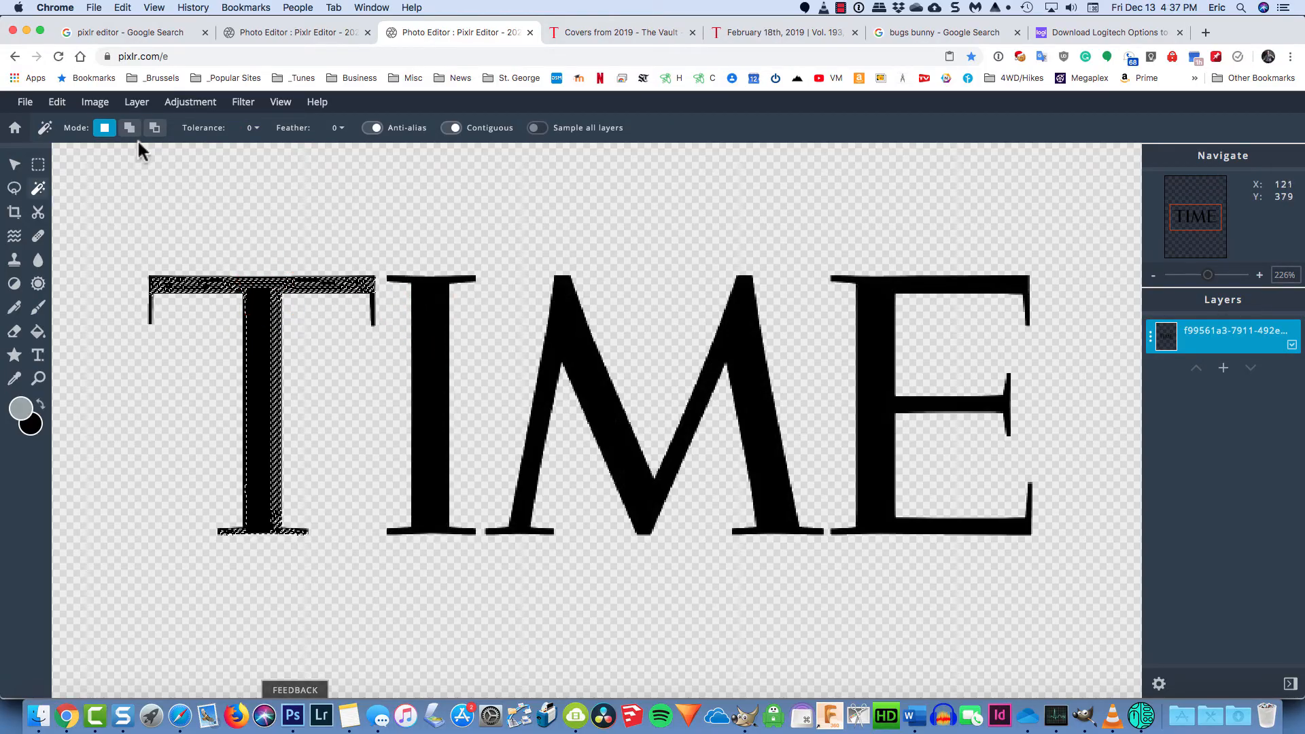
Step: Set the Wand tolerance to 100, select the T, and add the I, M and E to the selection
click(249, 127)
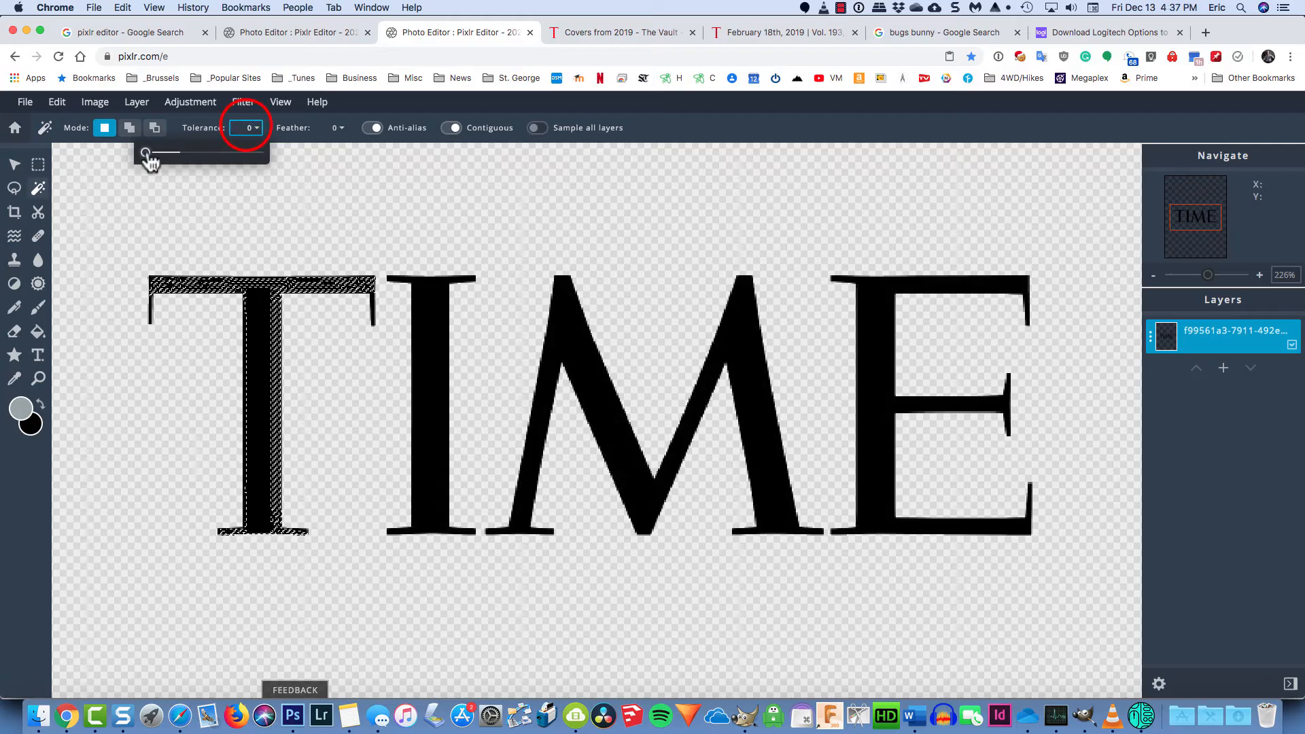
drag(147, 153, 288, 334)
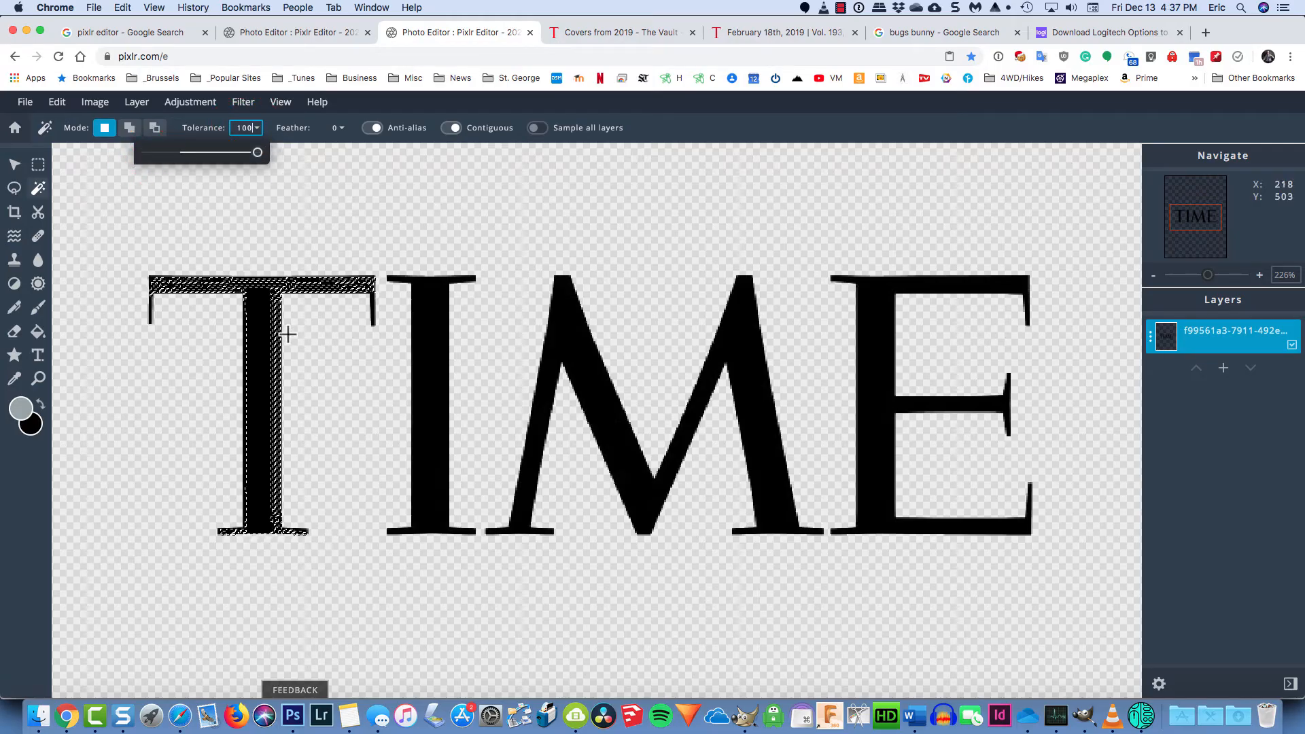
click(432, 312)
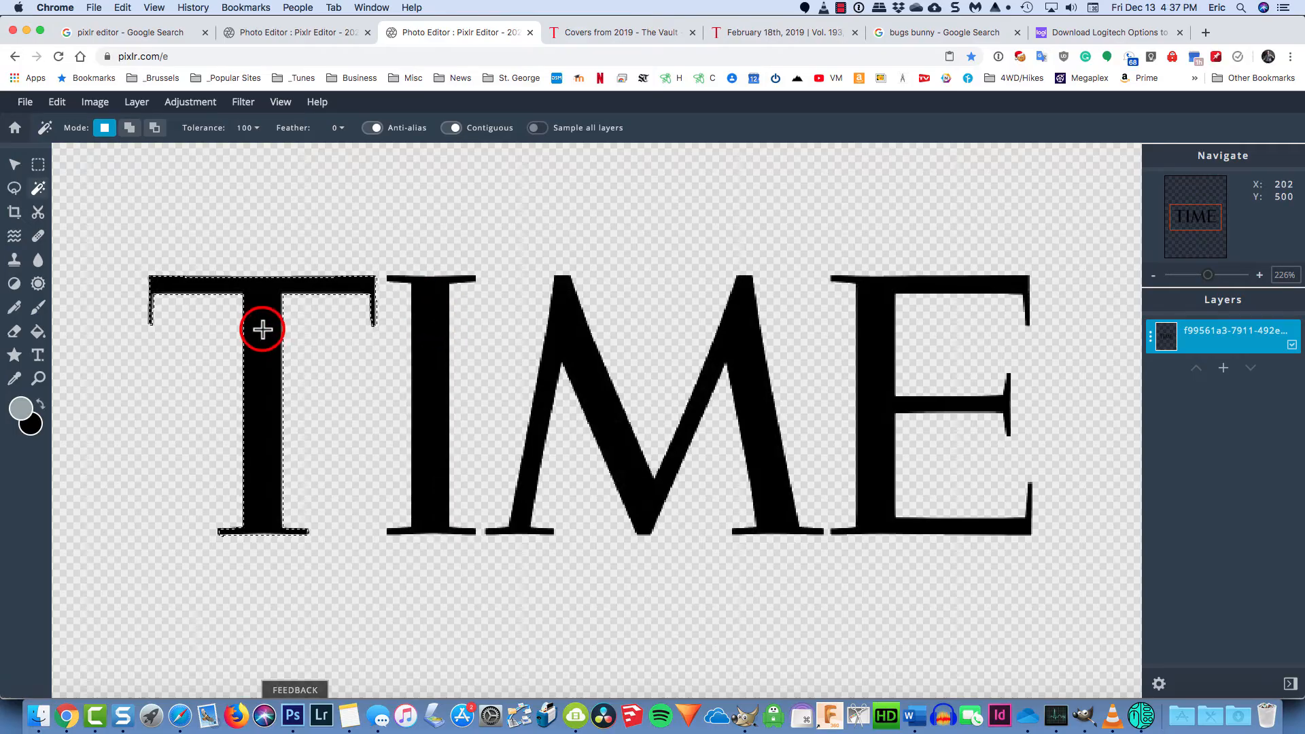
click(129, 127)
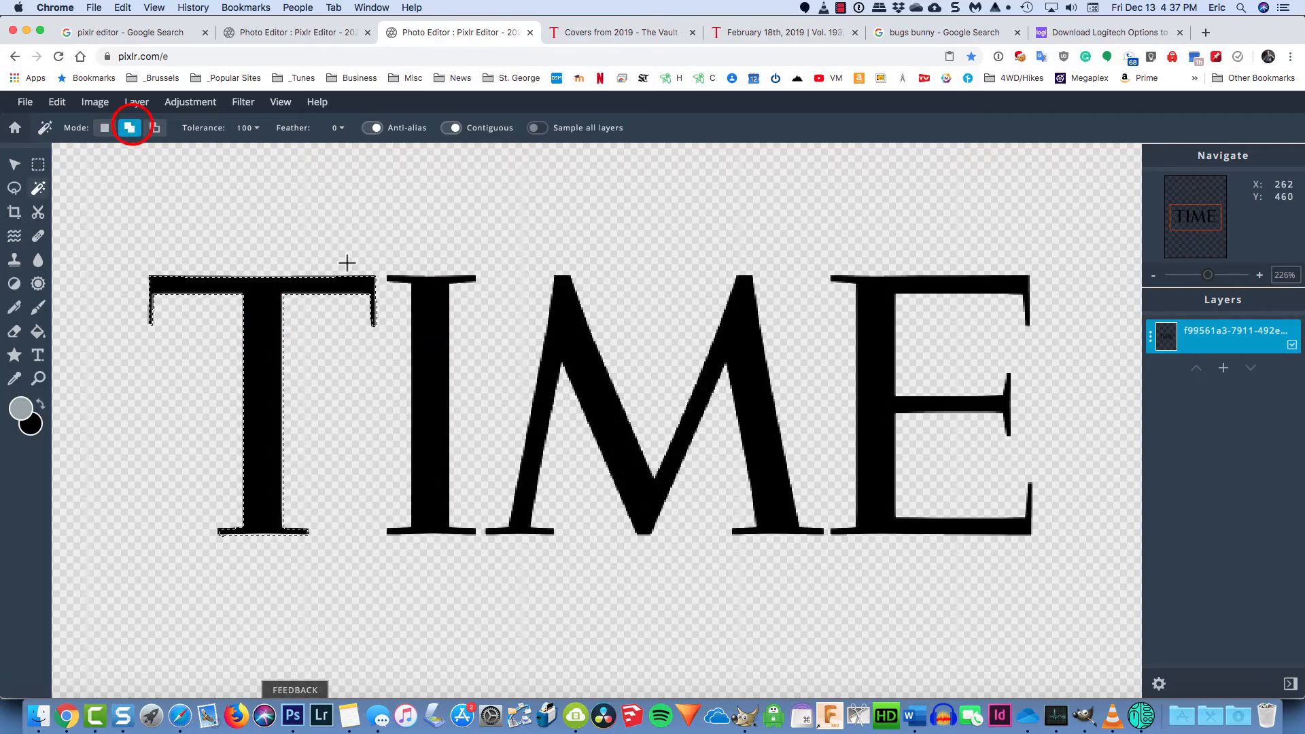
click(436, 324)
click(565, 346)
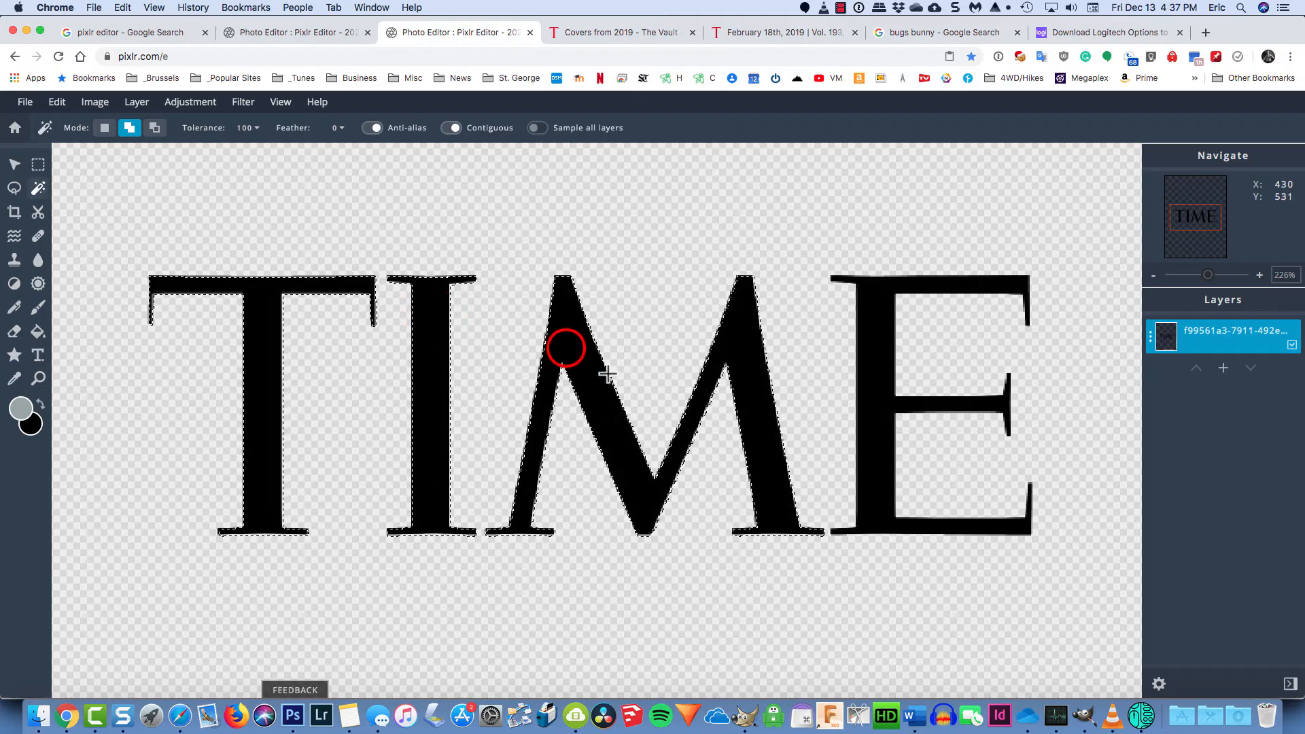
click(864, 350)
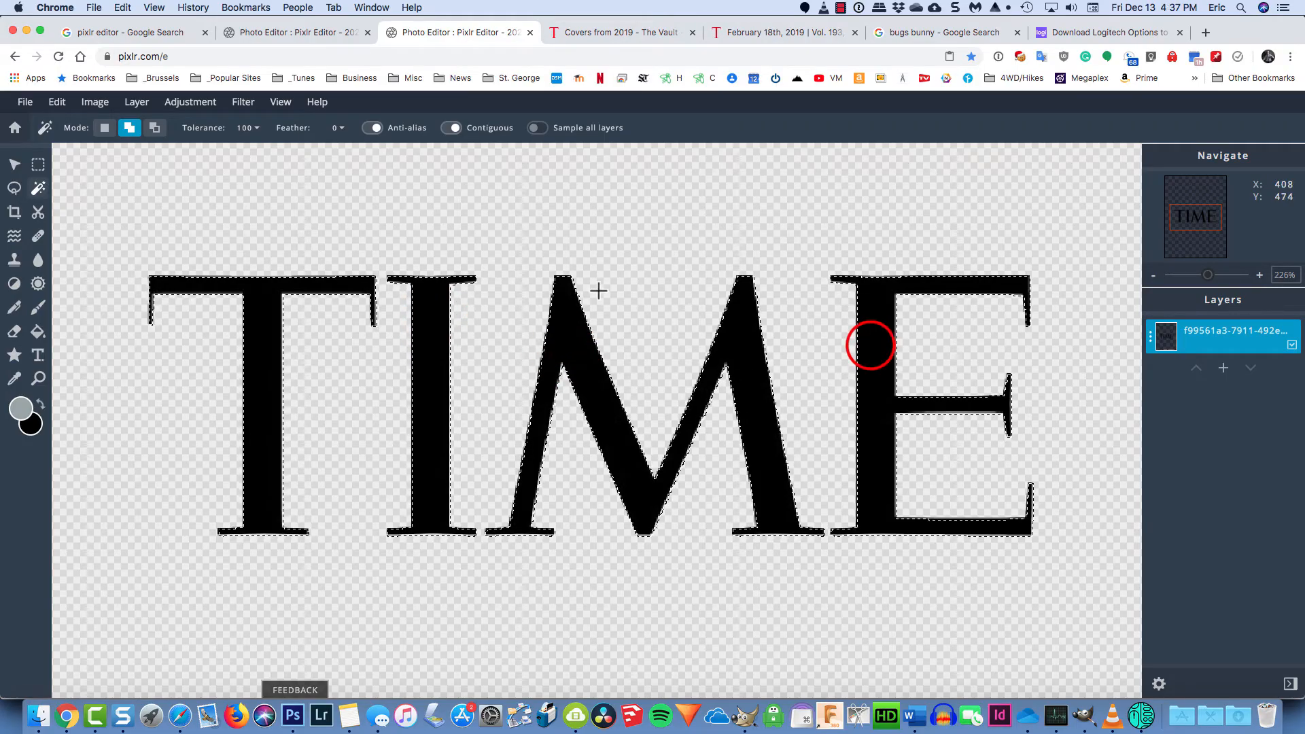
Step: Set the foreground color to black (#000000) and apply the Fill tool to the selected T
click(21, 408)
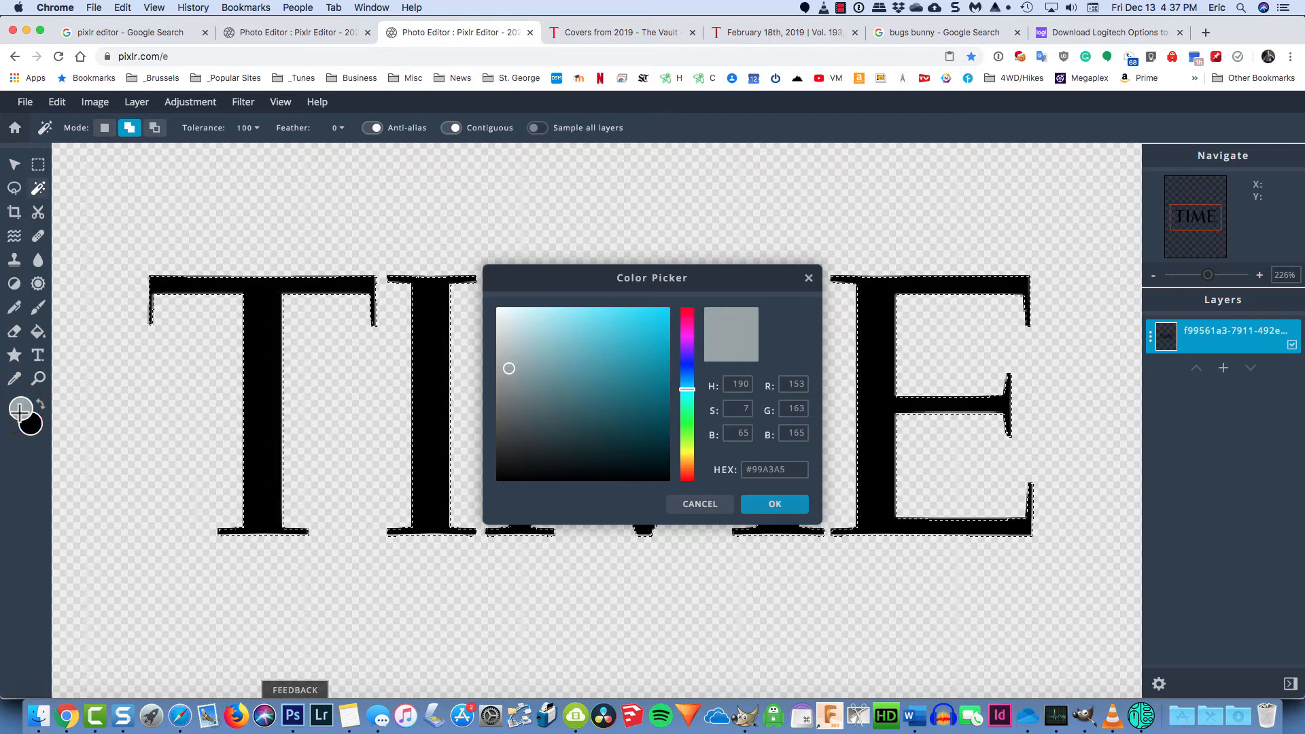
click(686, 311)
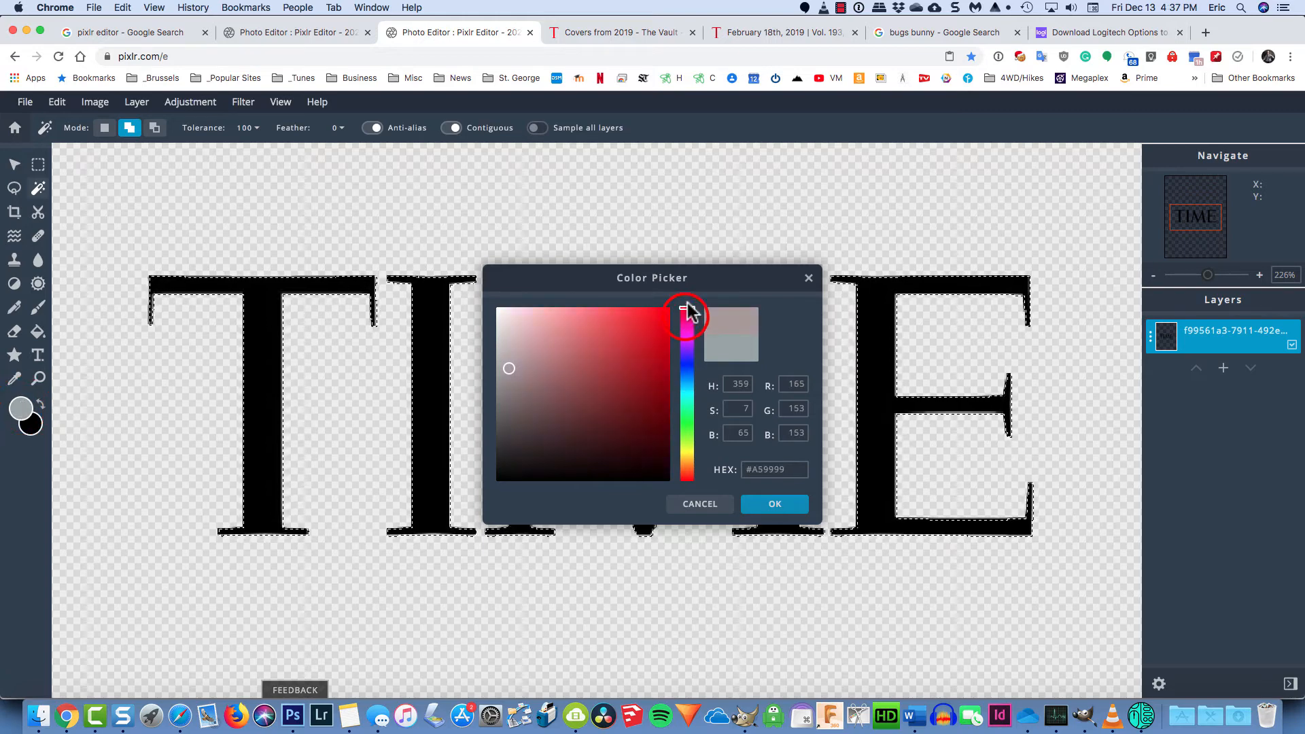
drag(635, 335, 669, 307)
right_click(671, 306)
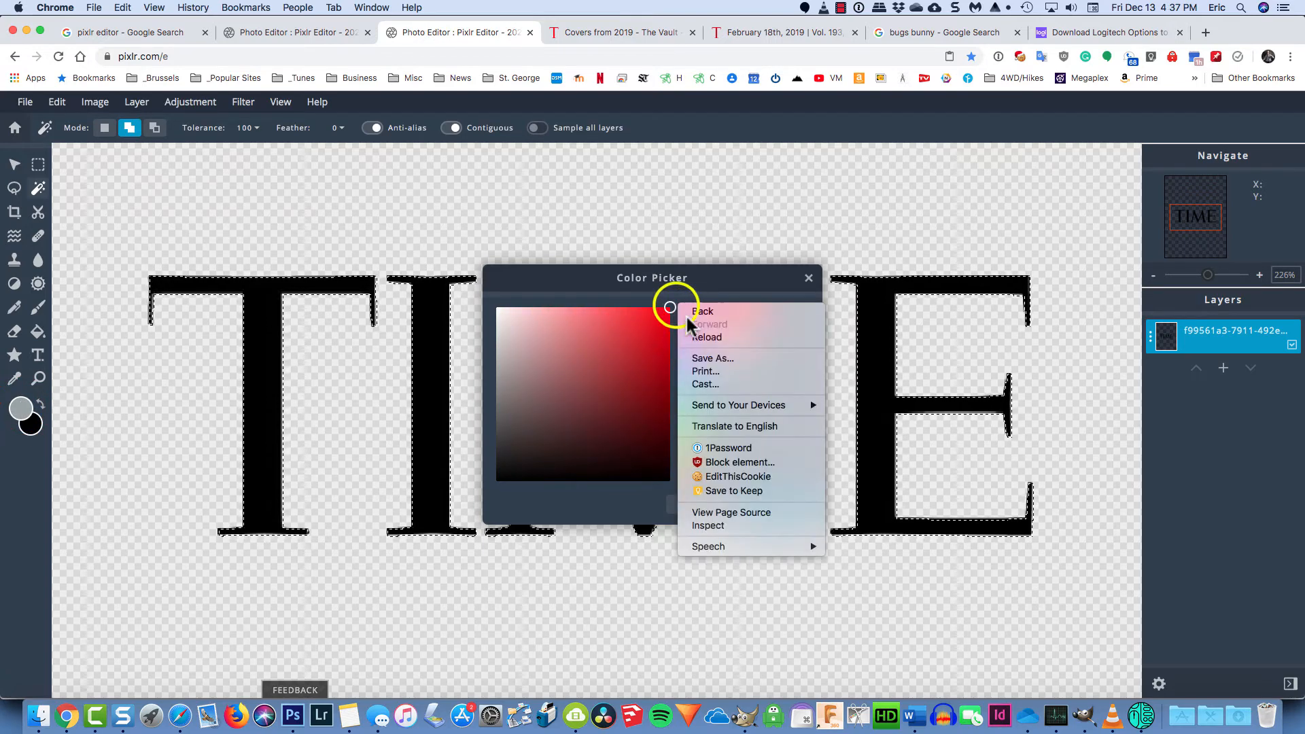
click(751, 279)
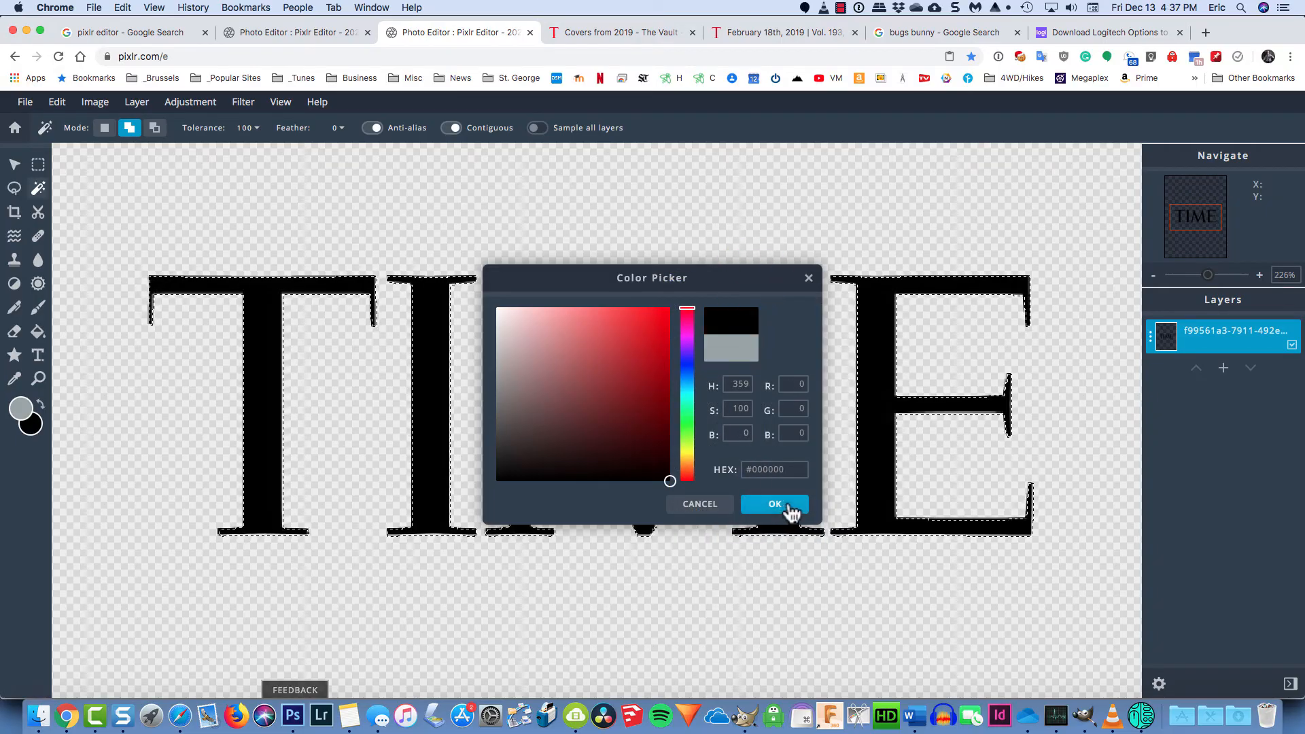
click(787, 502)
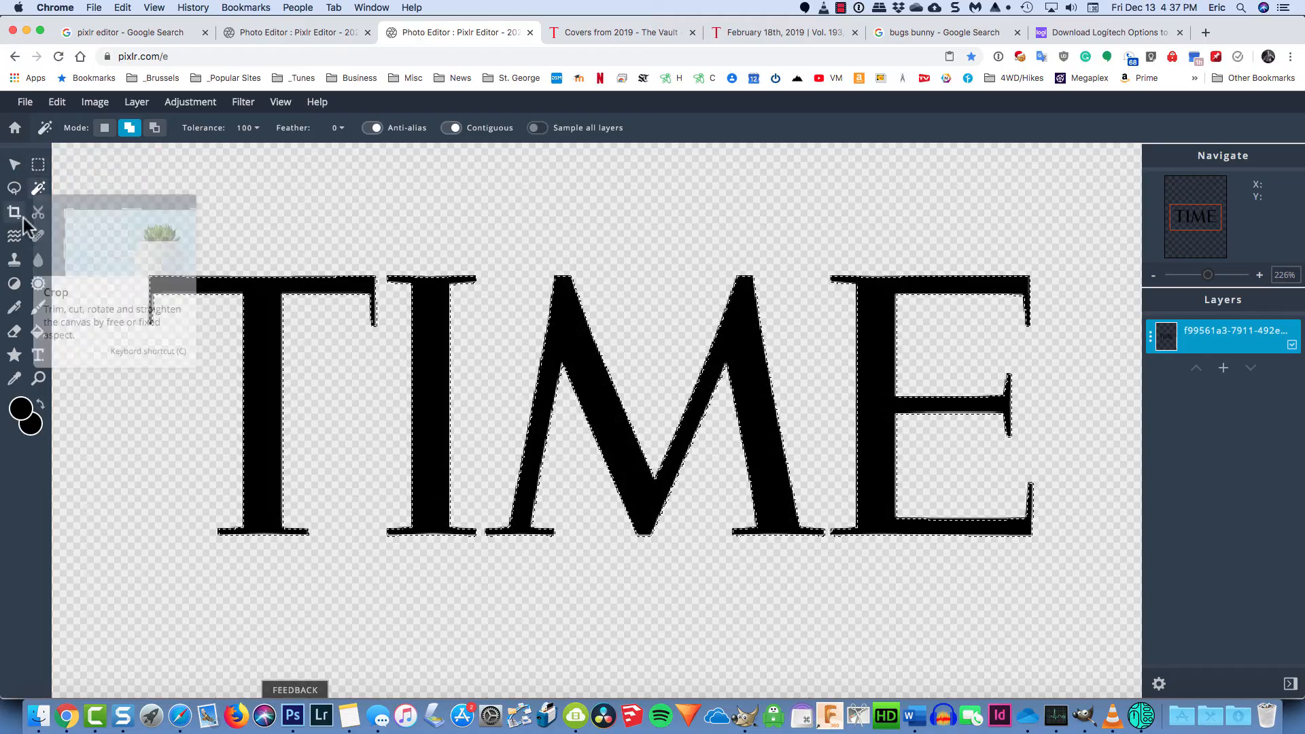
click(38, 333)
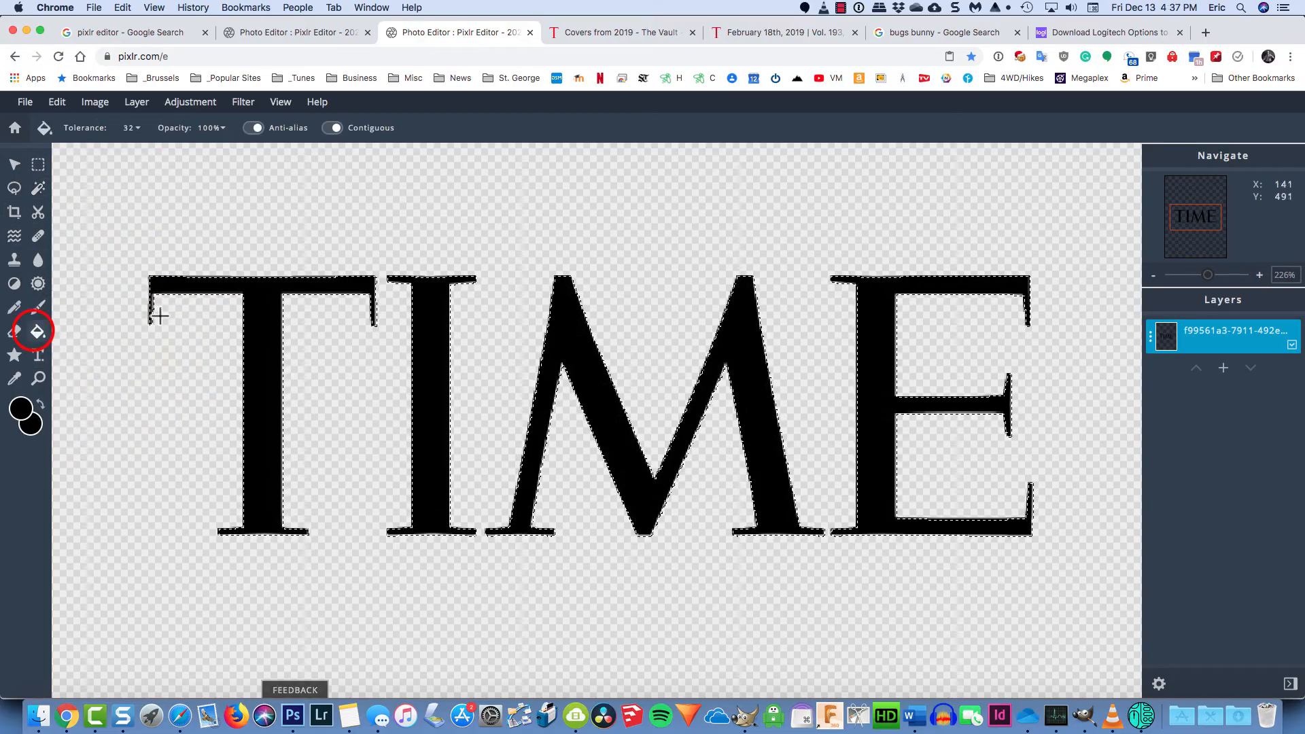
click(265, 309)
click(254, 295)
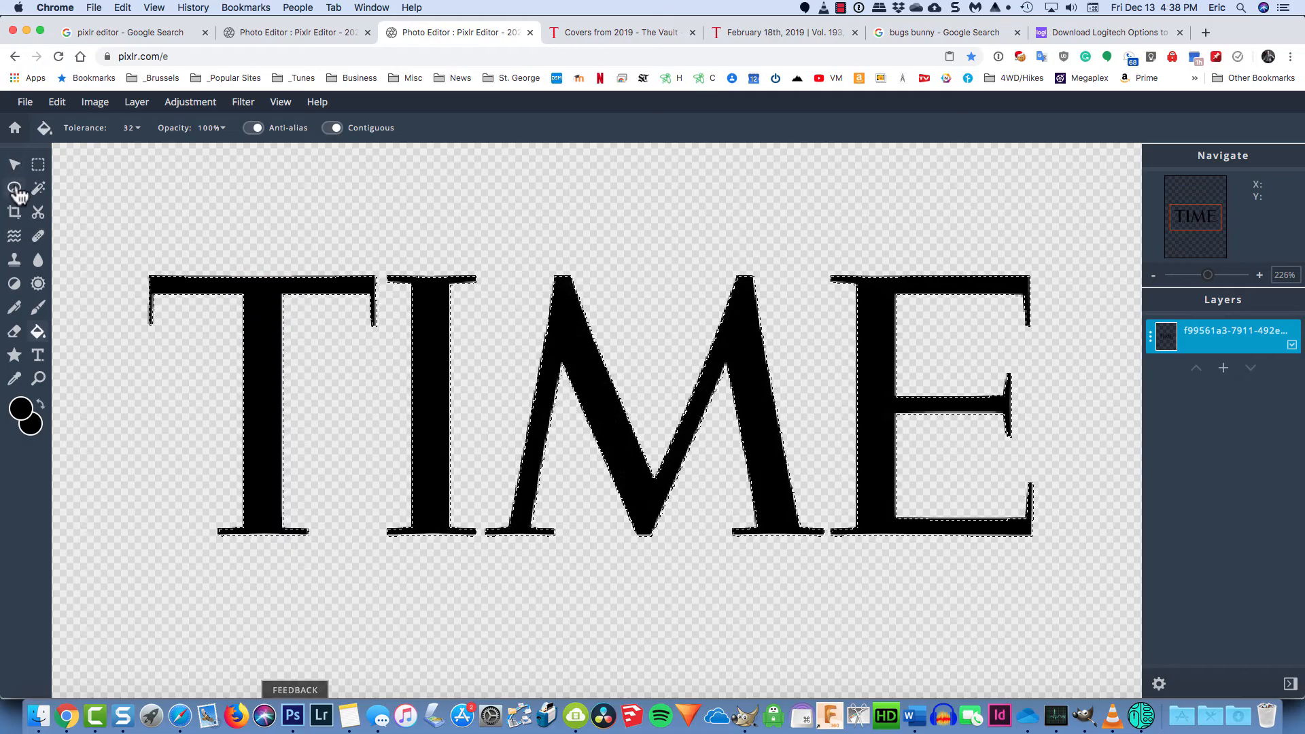
Step: Set the paint brush size to 500 px and paint black over the selected letters
click(37, 307)
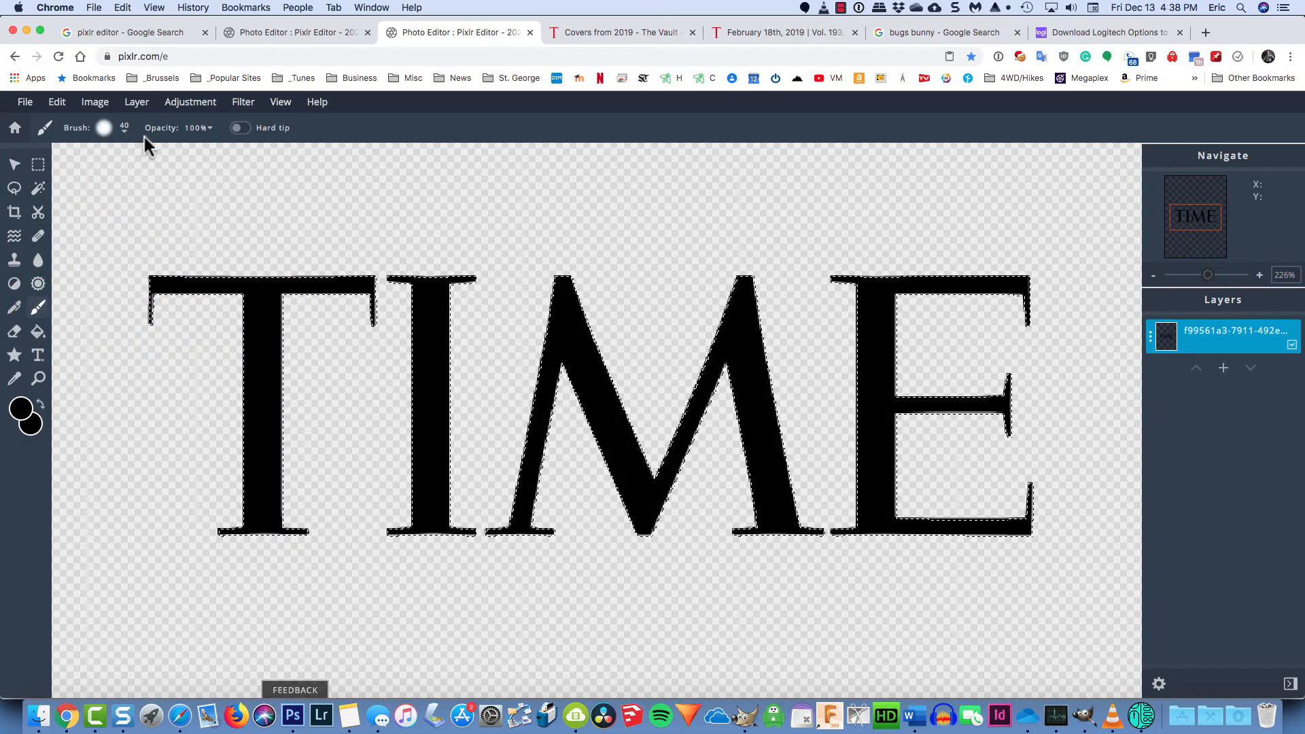
click(123, 129)
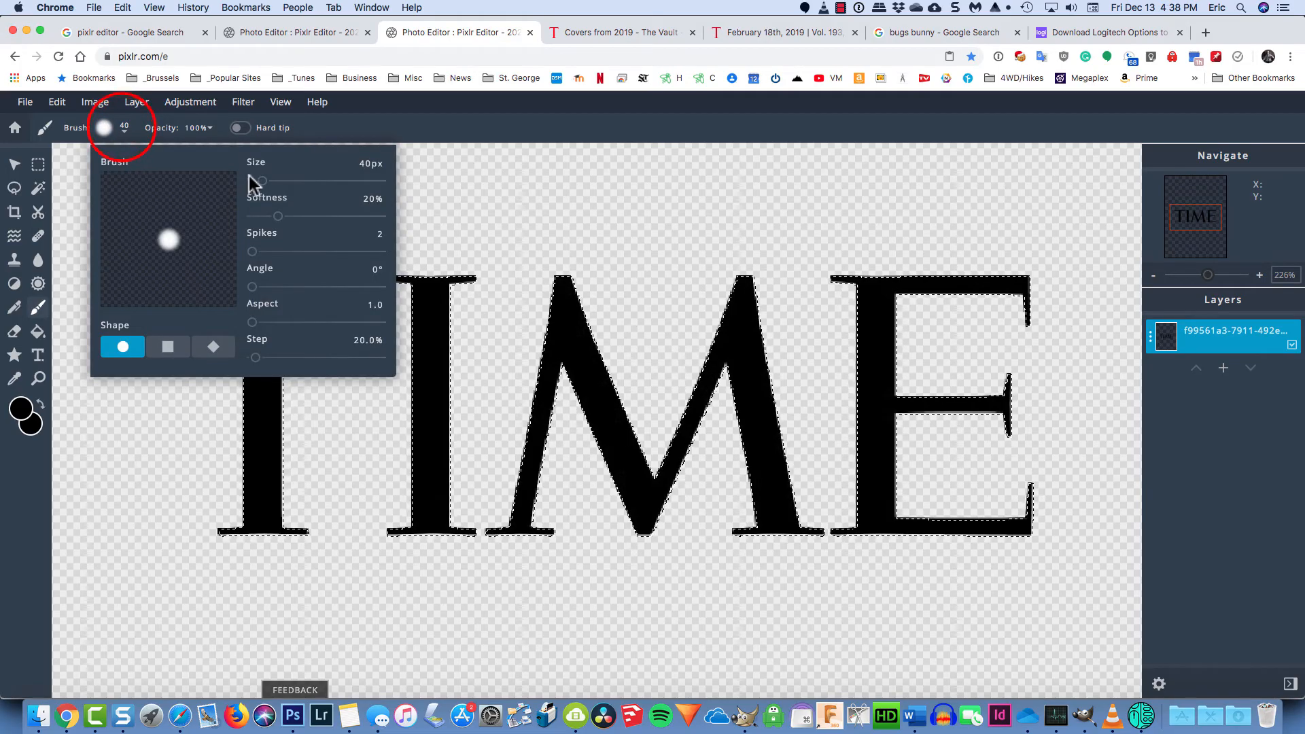
drag(262, 181, 417, 174)
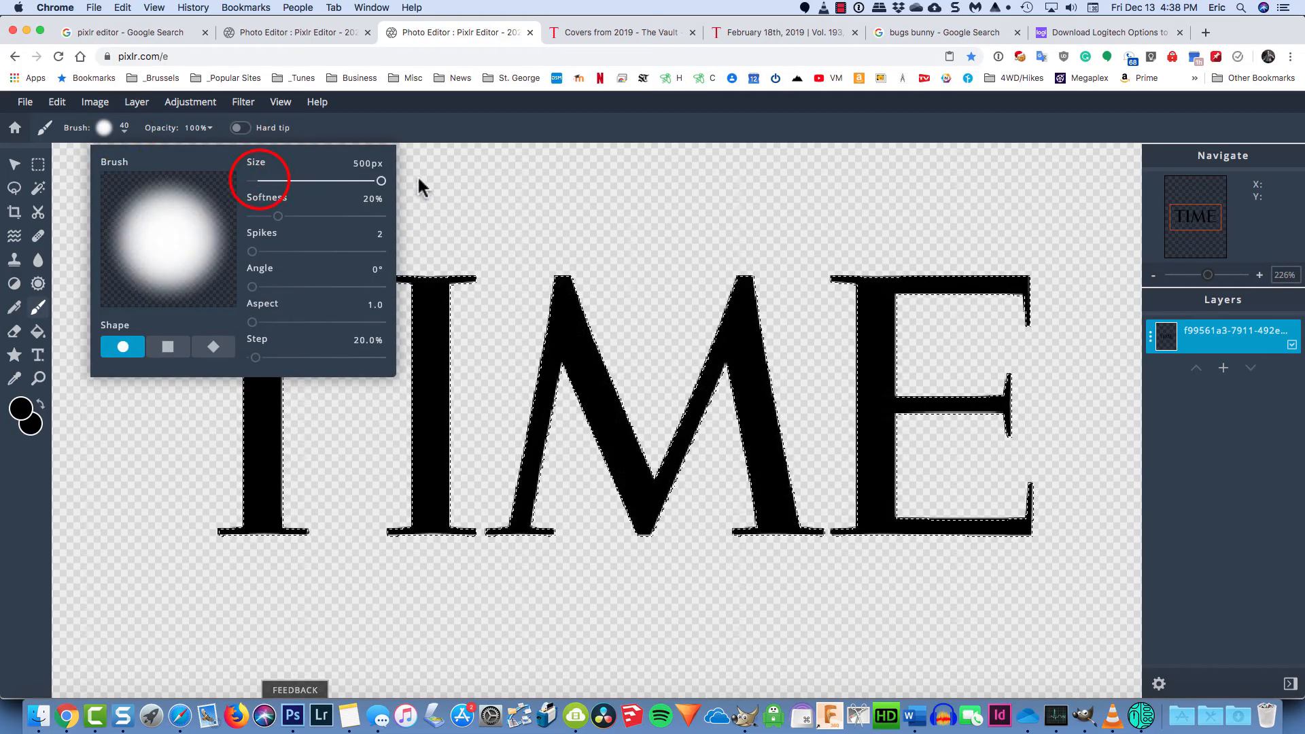
click(524, 207)
click(477, 252)
mouse_move(456, 286)
mouse_down()
mouse_move(445, 327)
mouse_move(428, 316)
mouse_move(431, 329)
mouse_up()
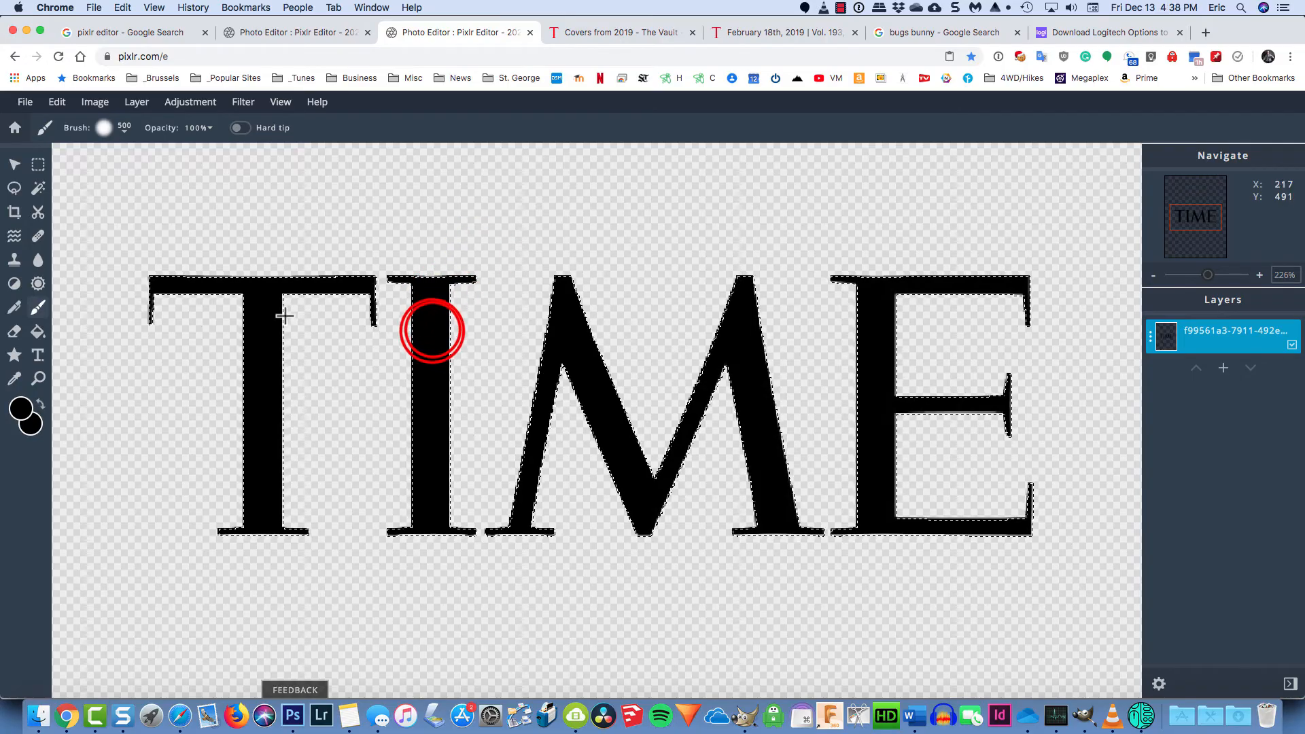
Step: Set the foreground color to bright red and paint over all the selected TIME letters
click(23, 407)
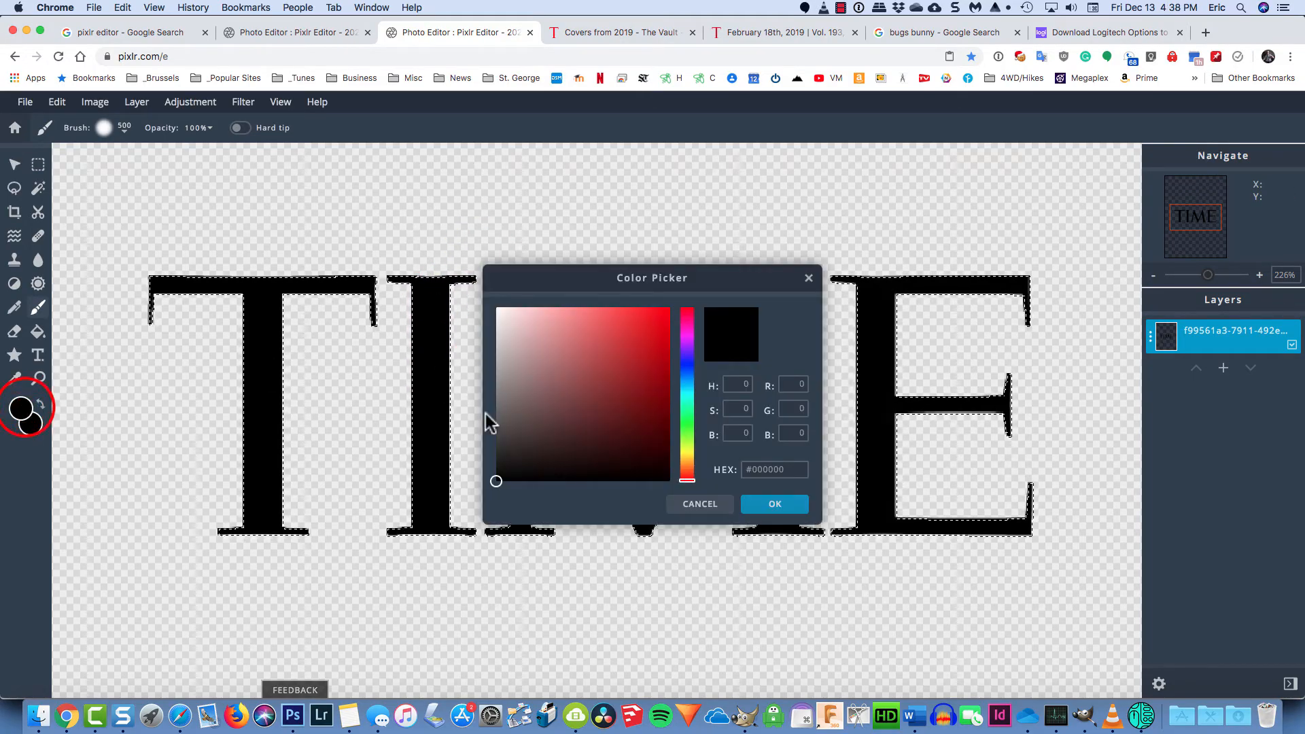
click(667, 309)
click(774, 503)
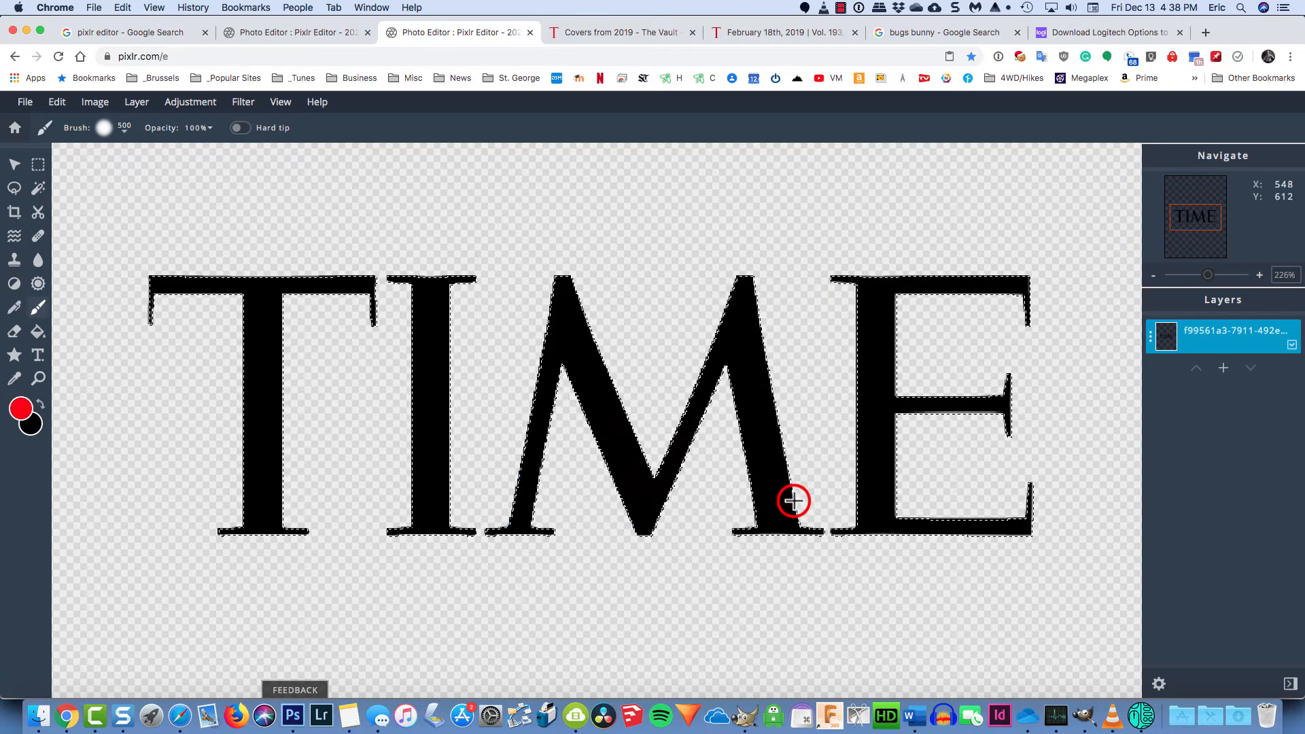
mouse_move(279, 263)
mouse_down()
mouse_move(268, 373)
mouse_move(367, 481)
mouse_move(877, 358)
mouse_move(720, 496)
mouse_up()
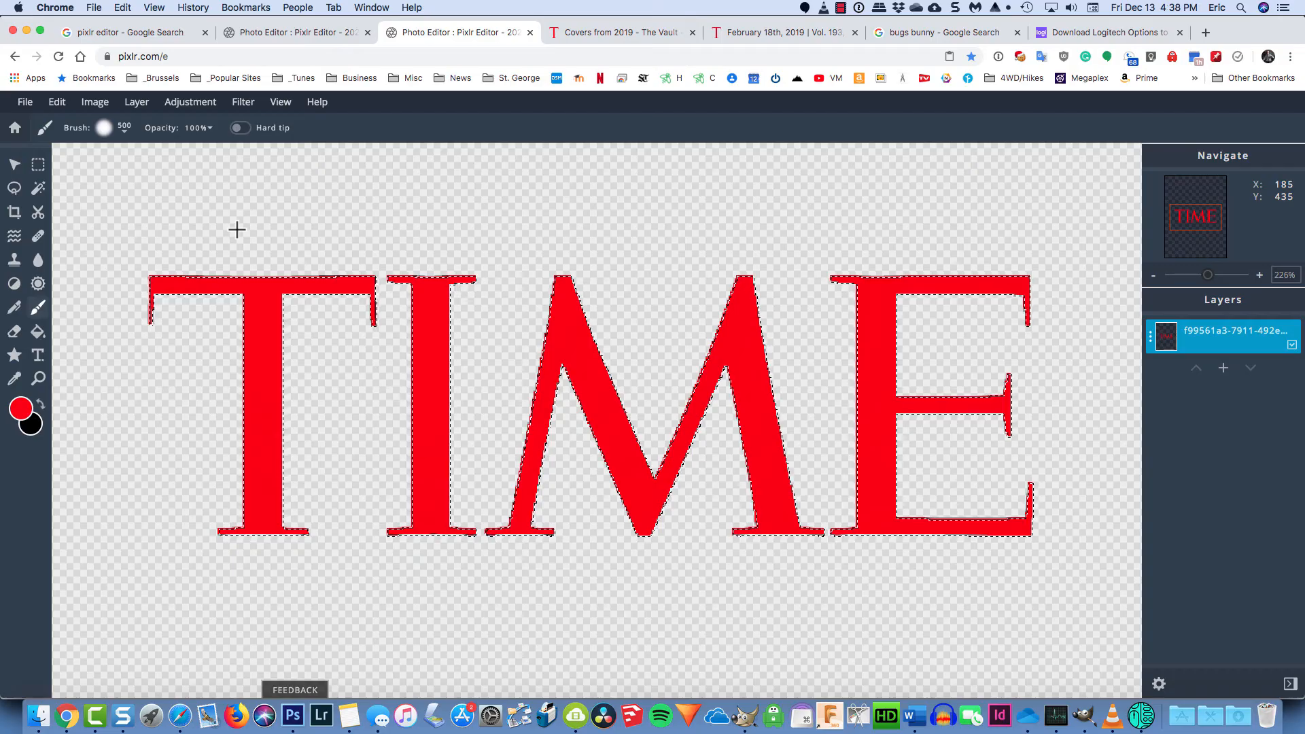
Step: Copy the selected red TIME letters and paste them into the Bugs Bunny cover document
key(super+c)
click(291, 30)
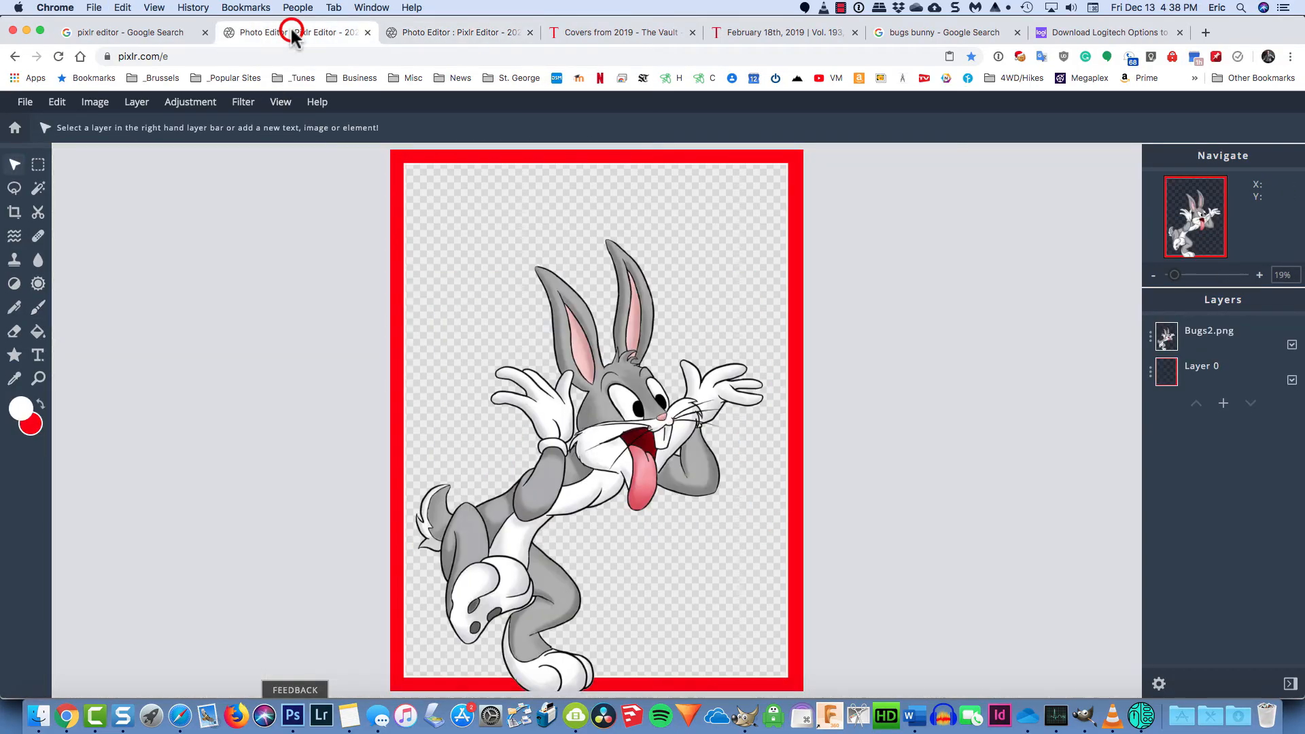
click(57, 103)
click(60, 221)
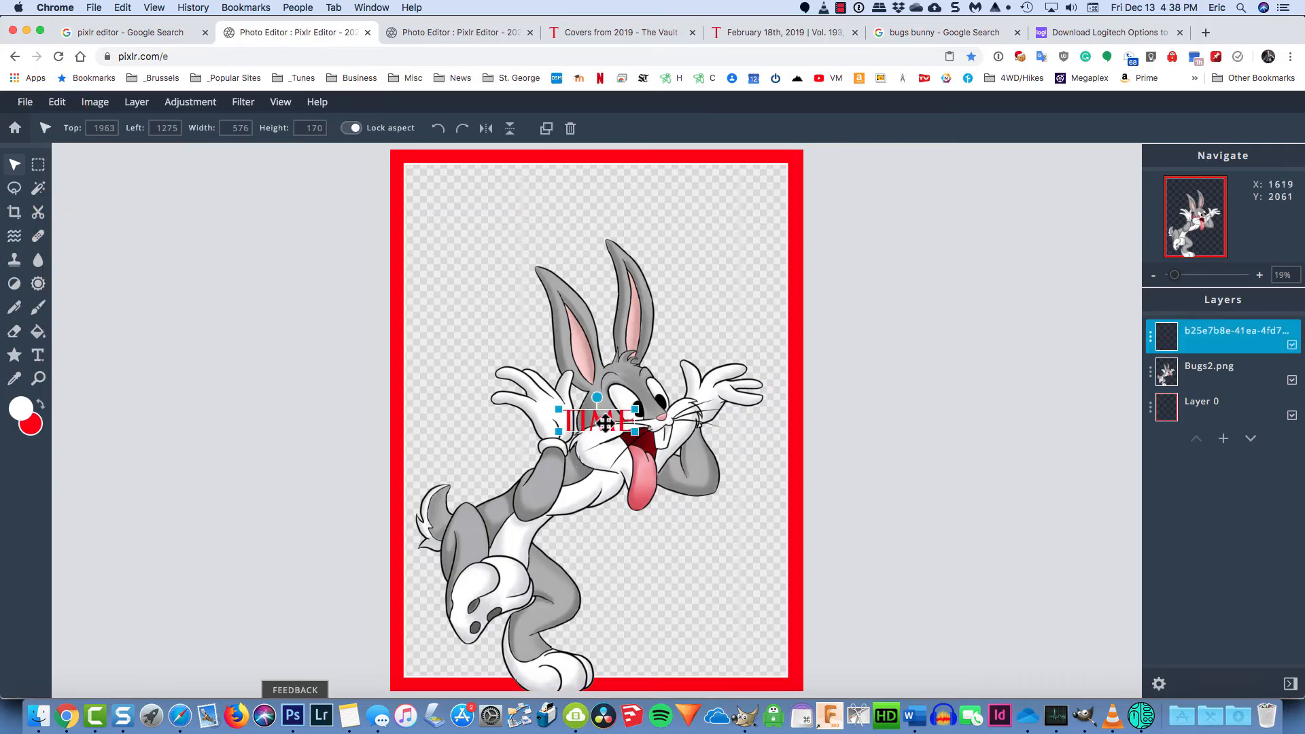
Step: Enlarge the TIME title to about 2411 by 712 px and center it horizontally near the top of the red frame
drag(603, 421, 757, 320)
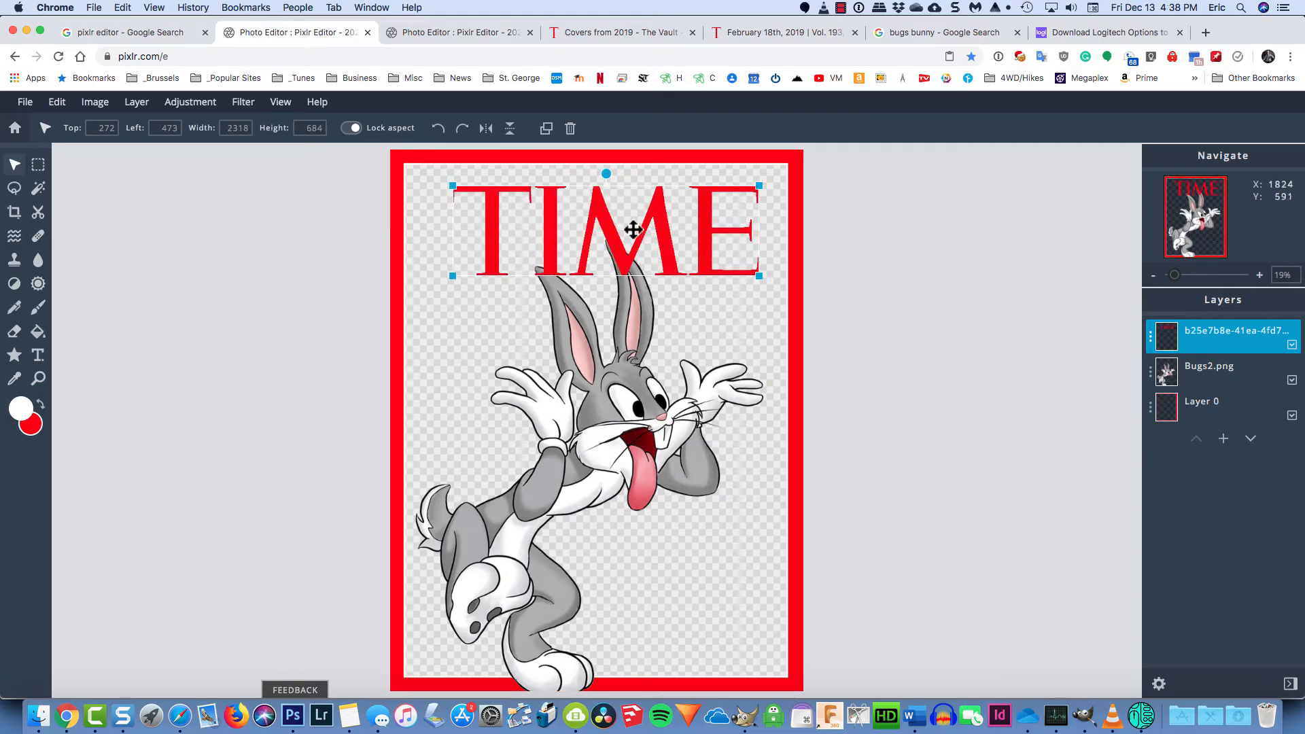
drag(660, 217, 656, 218)
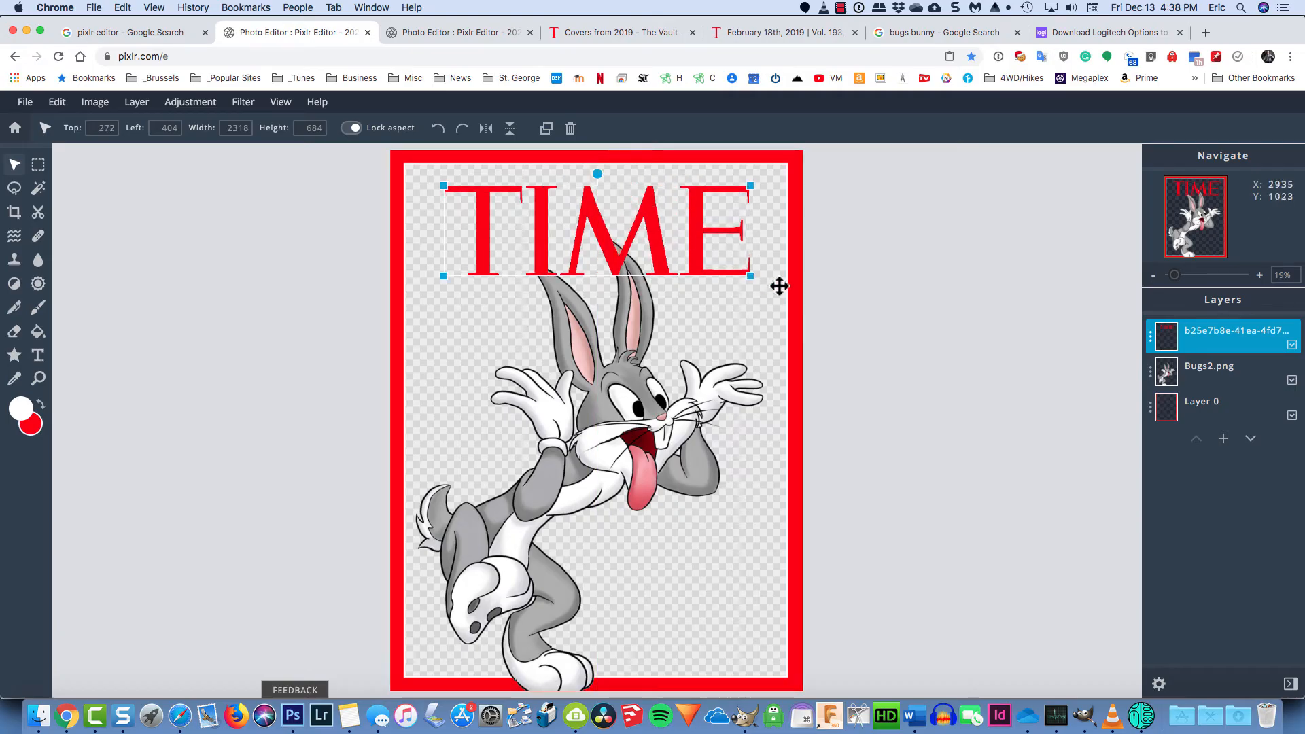
drag(752, 276, 762, 279)
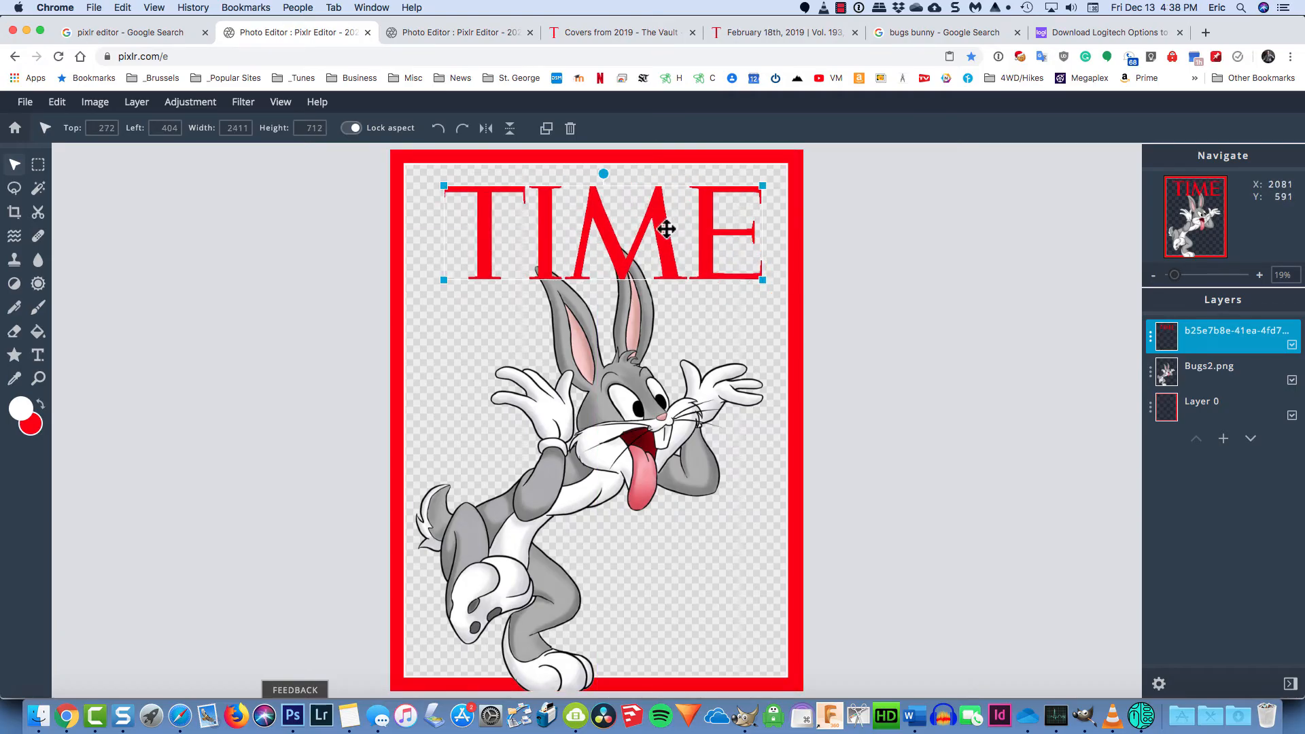
drag(664, 227, 664, 224)
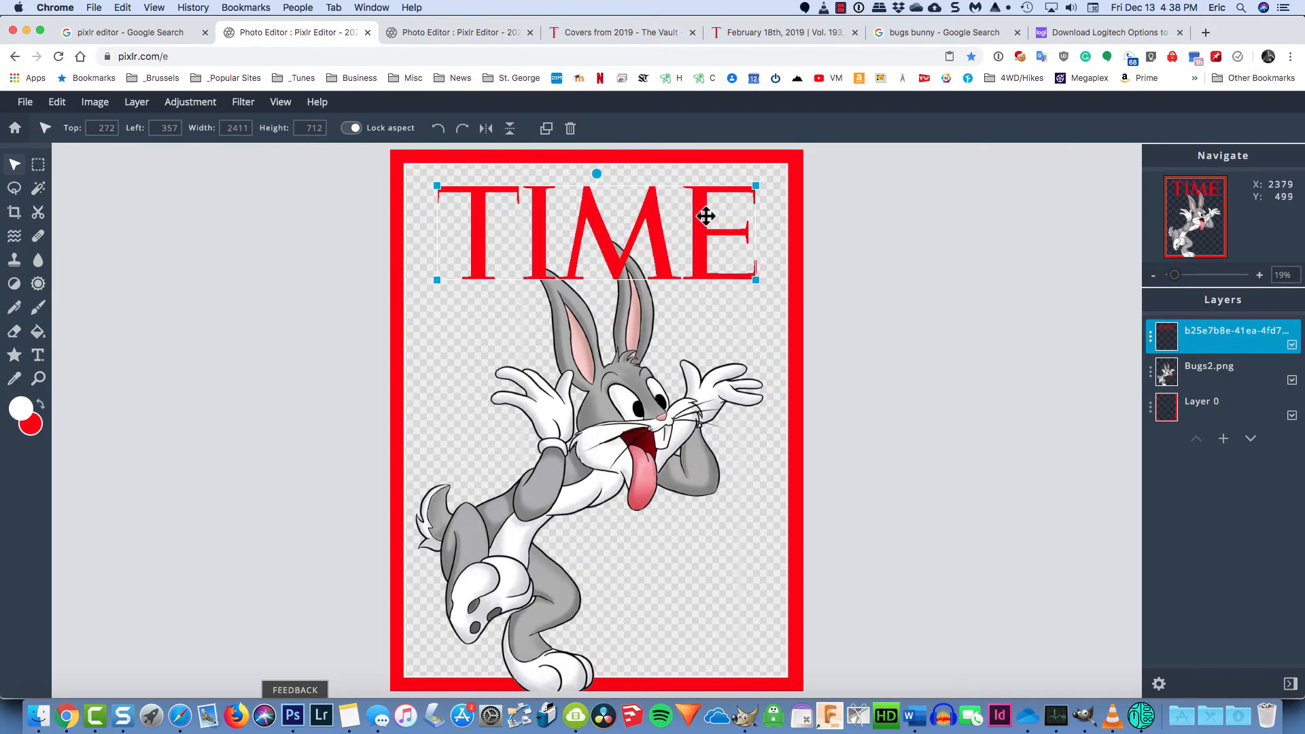
mouse_move(704, 215)
mouse_down()
mouse_move(687, 210)
mouse_move(704, 218)
mouse_up()
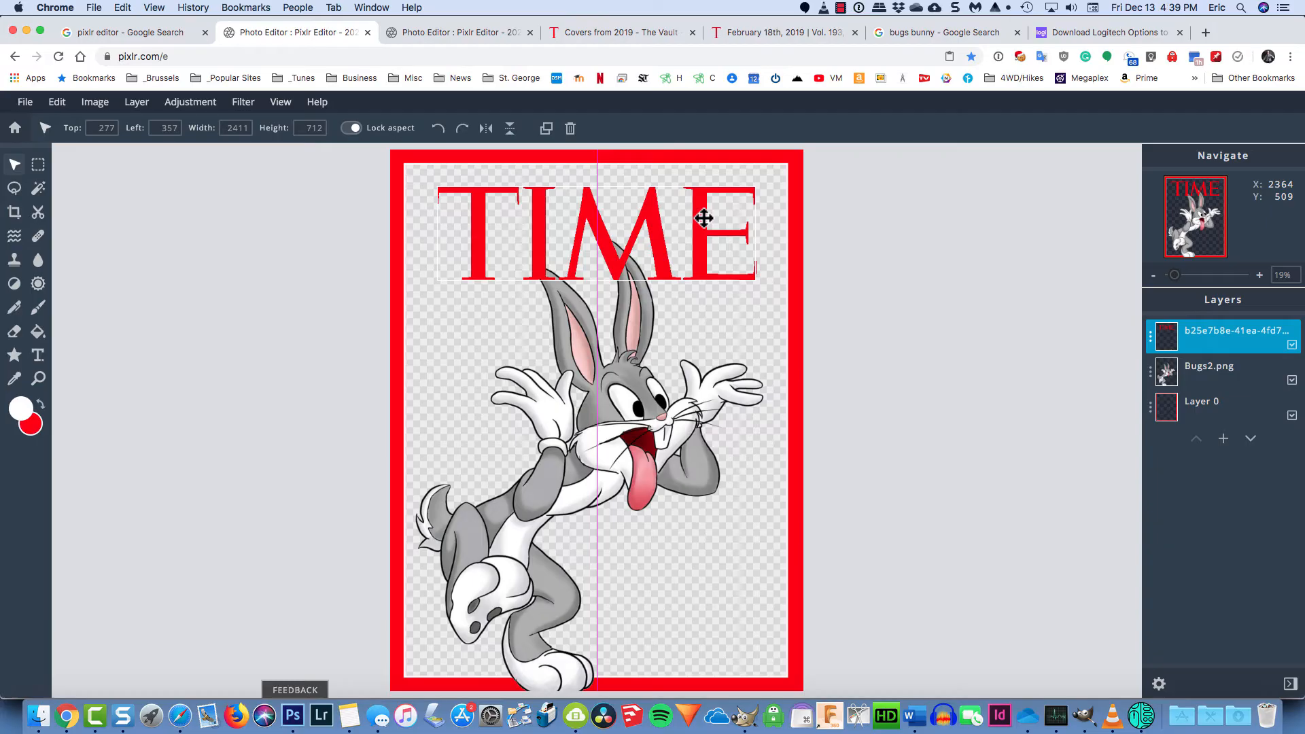
drag(703, 218, 703, 217)
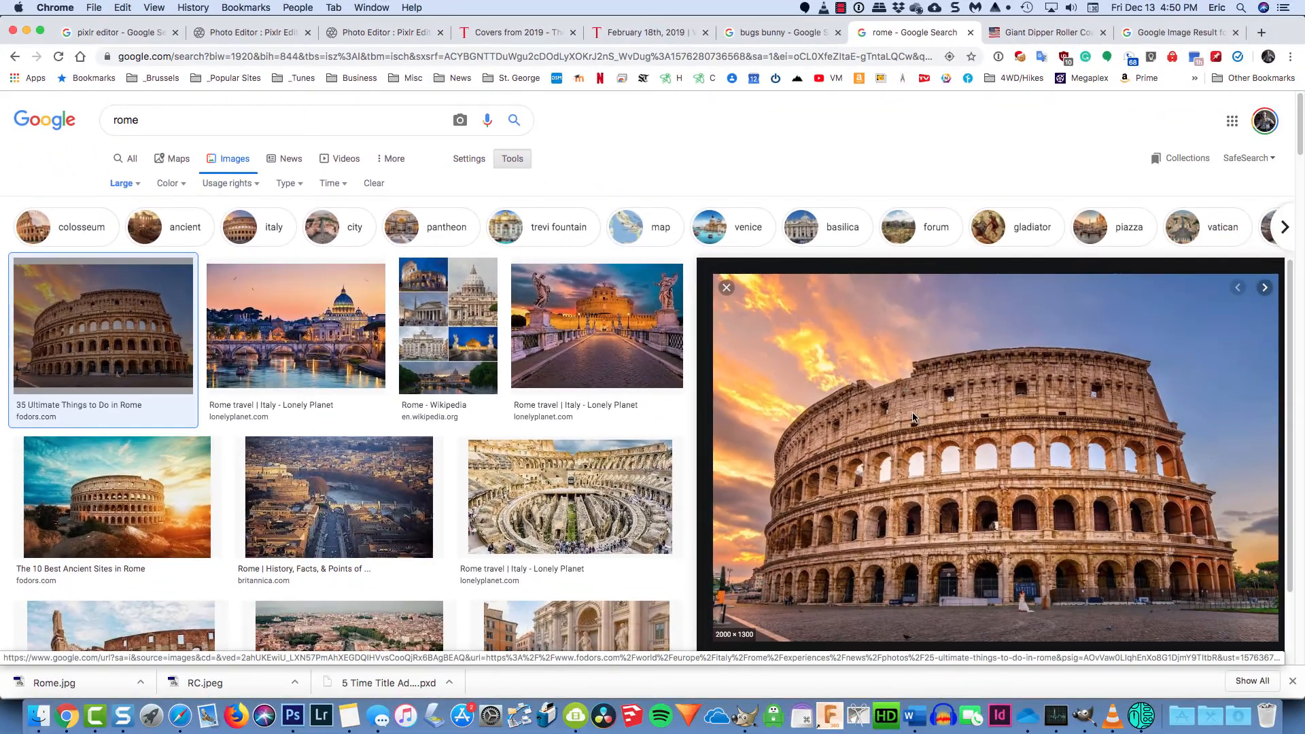
Step: Save the large Colosseum image from the Google results as Rome in JPEG format, replacing the existing file
right_click(913, 417)
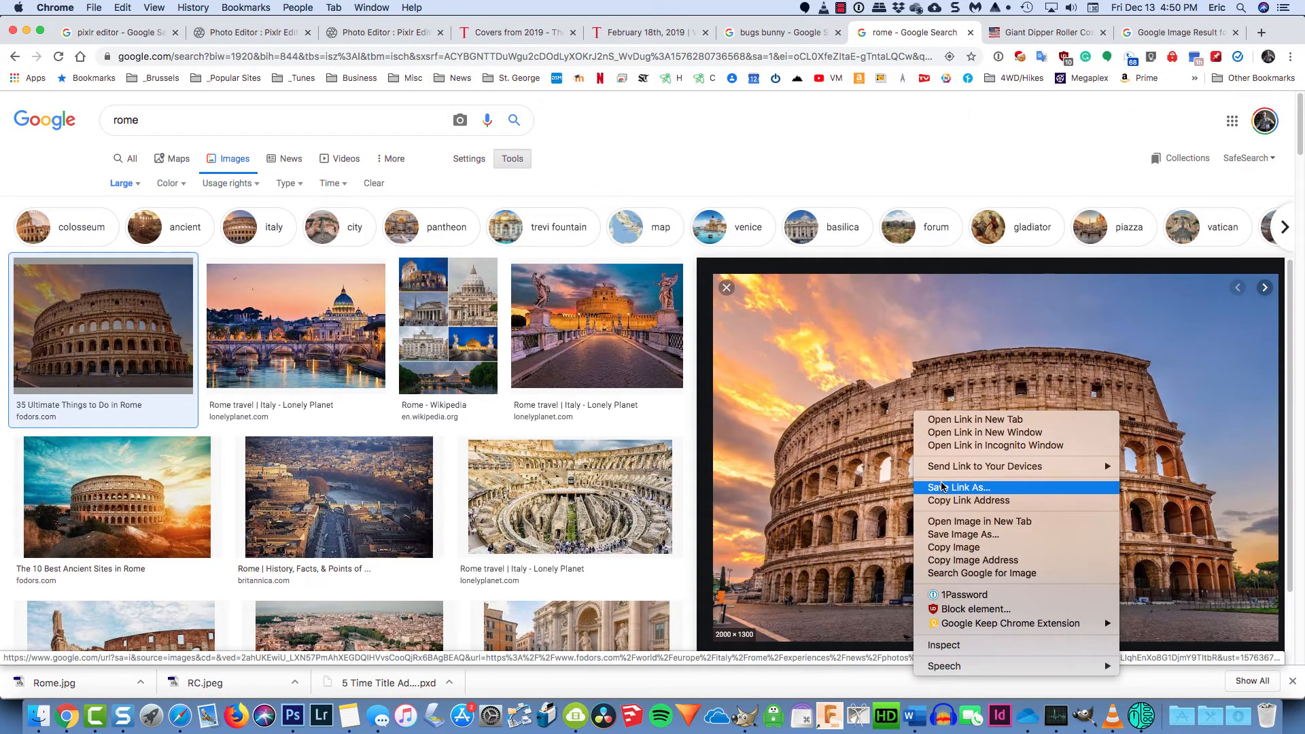
click(952, 535)
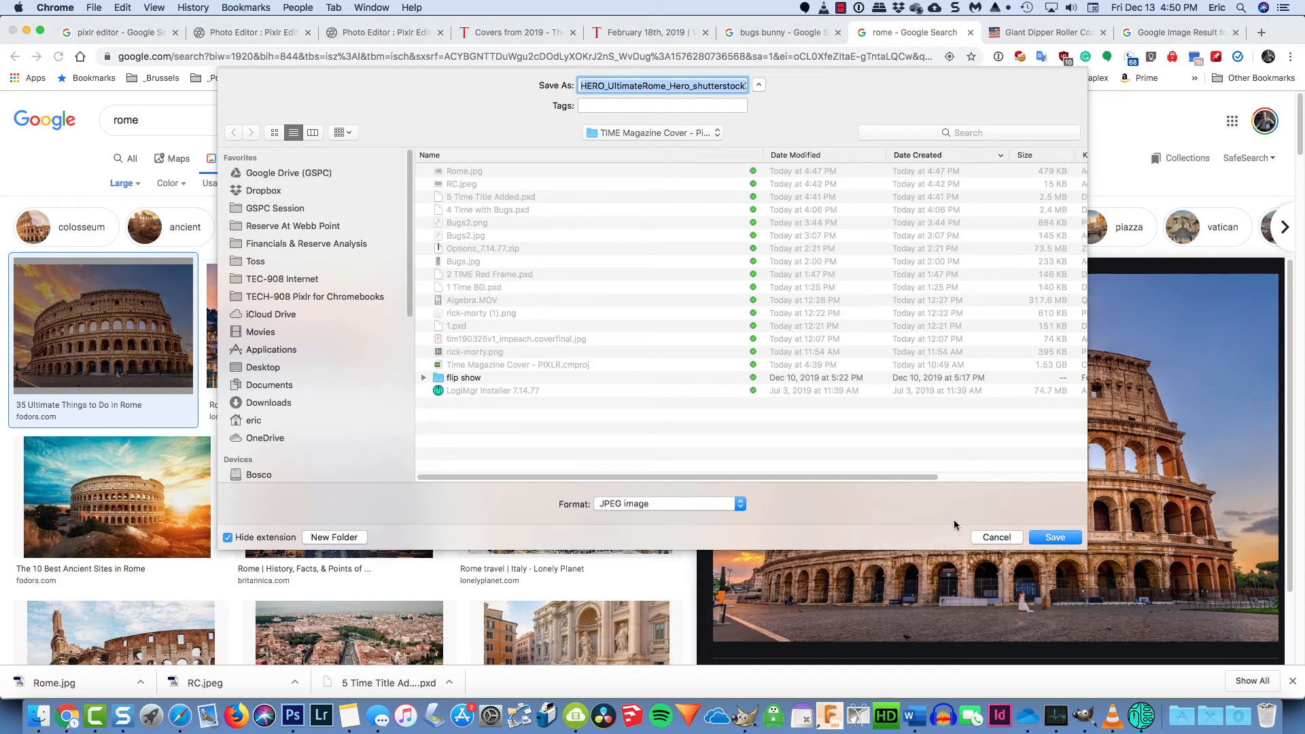
text(Rome)
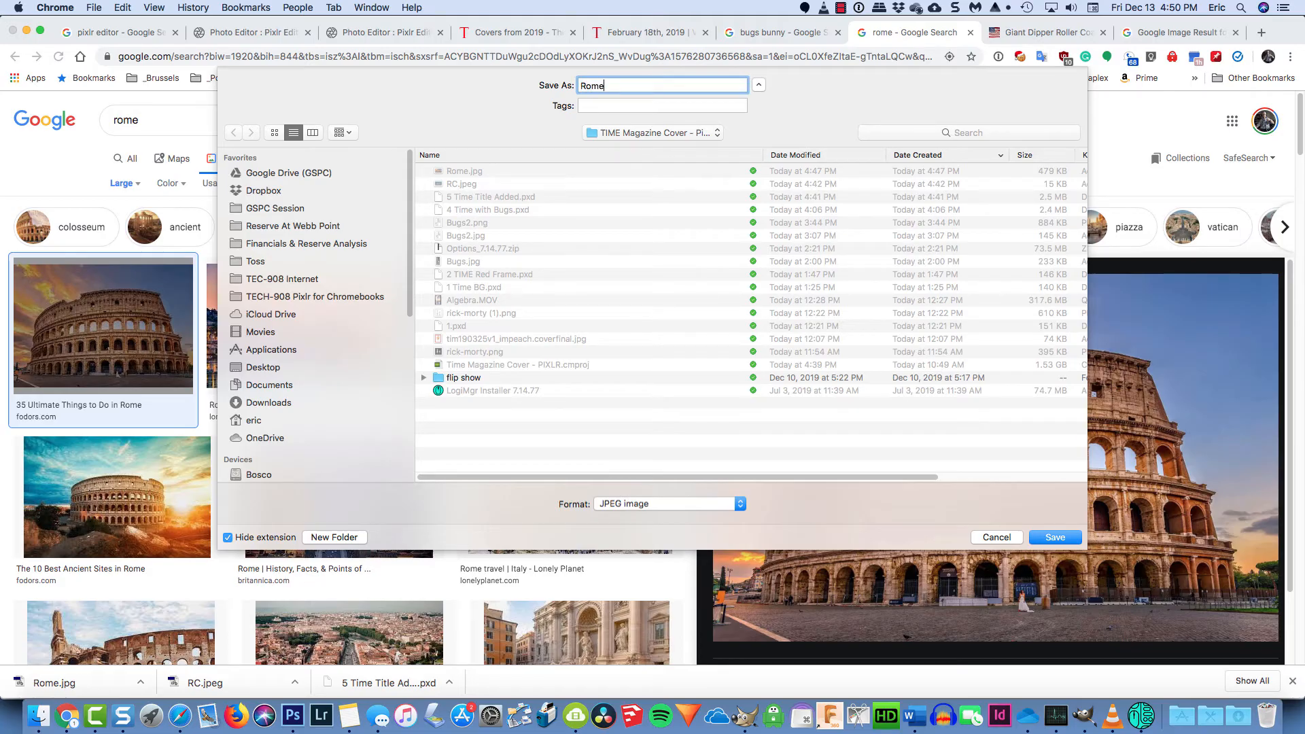
key(Return)
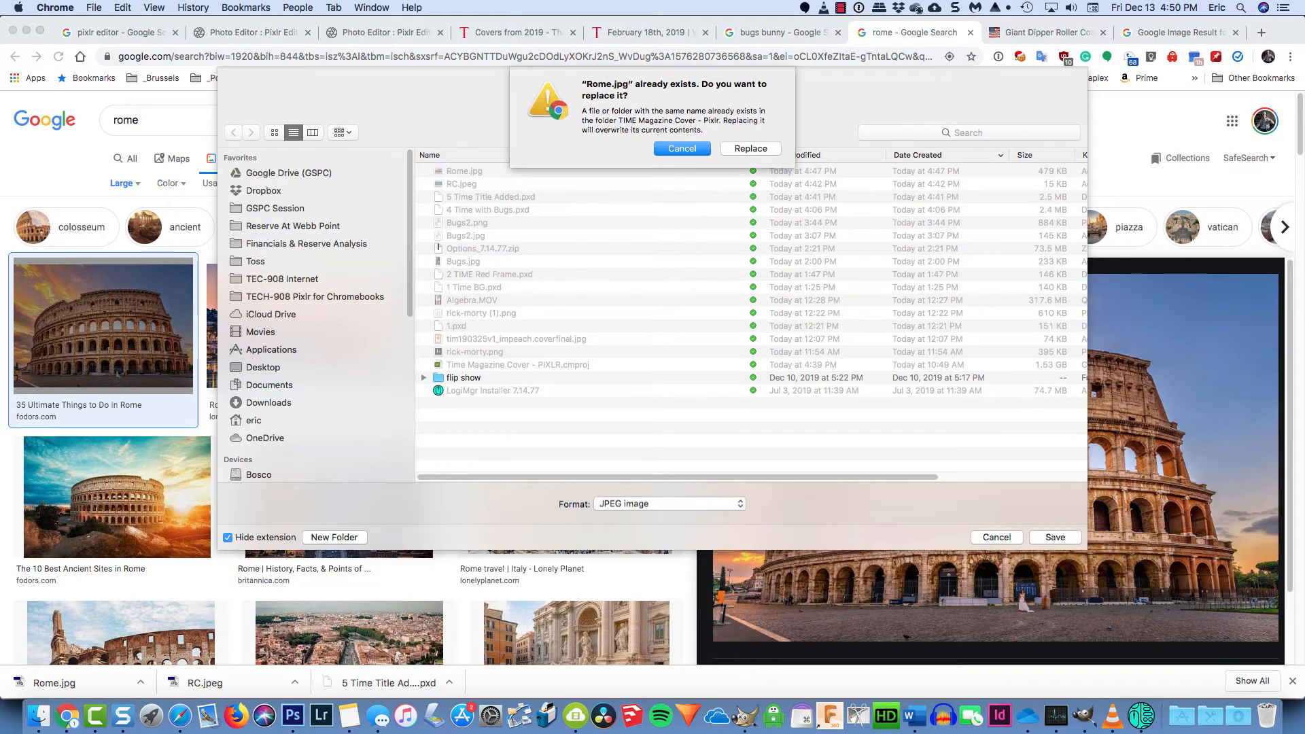
click(761, 150)
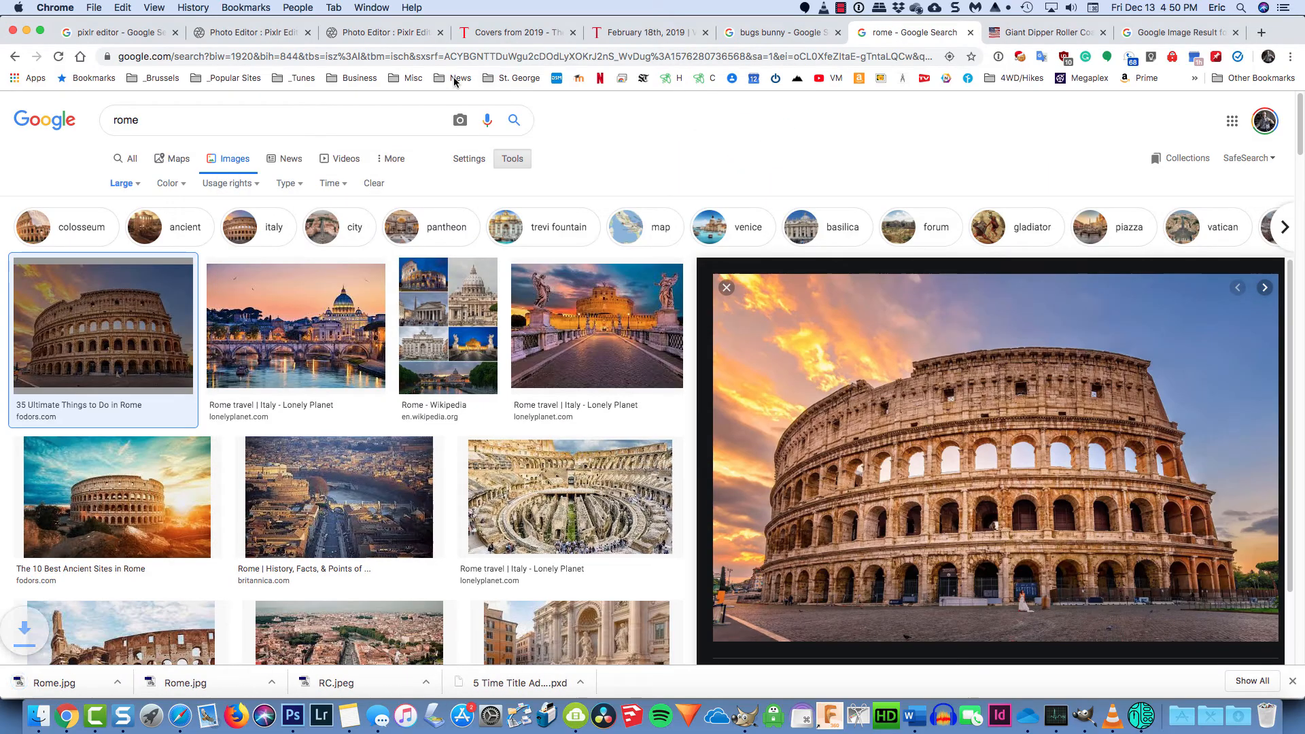
Step: Return to the cover document and add Rome.jpg to it as a new layer
click(284, 35)
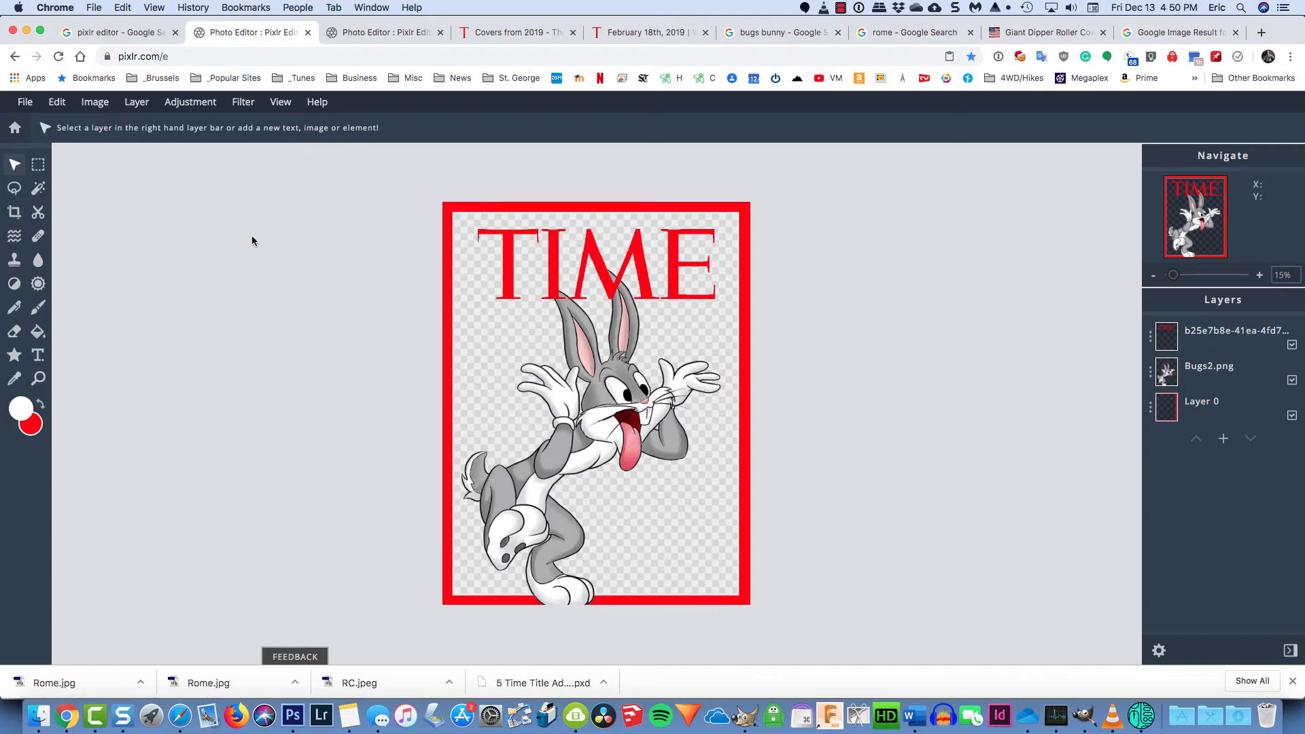
click(22, 102)
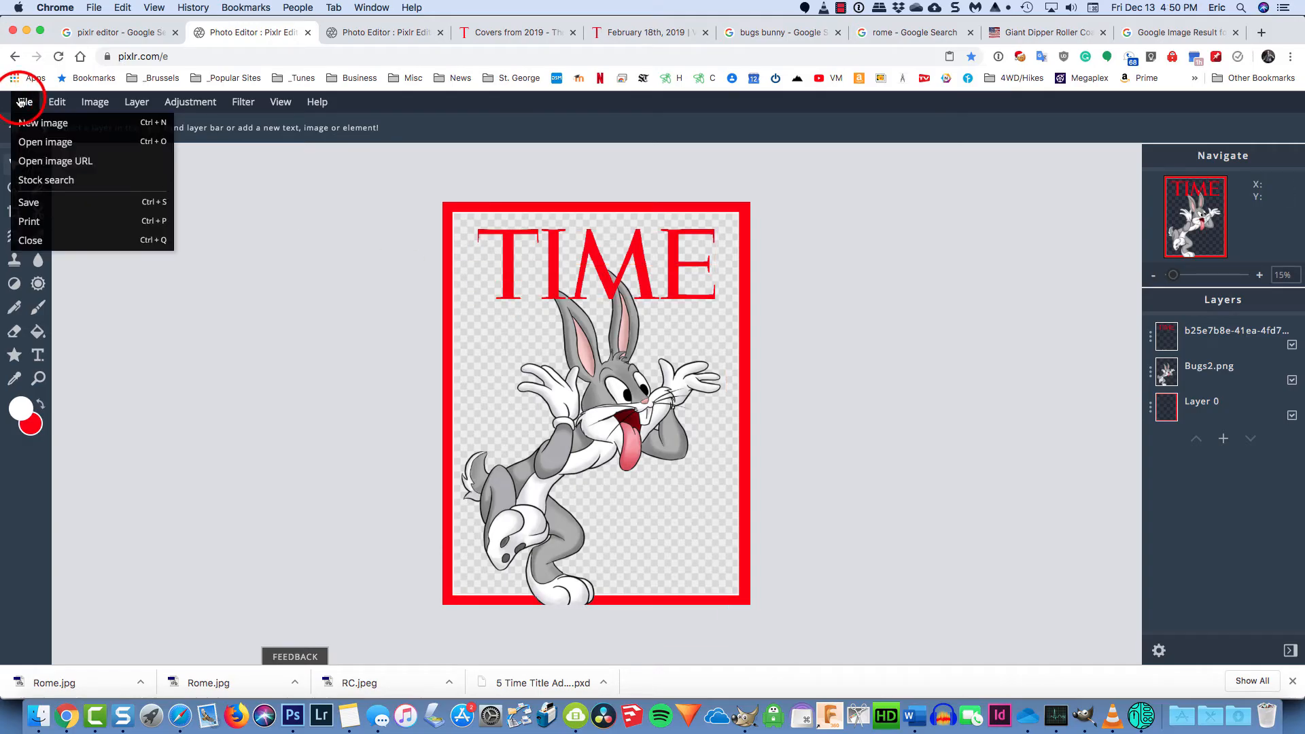
click(23, 141)
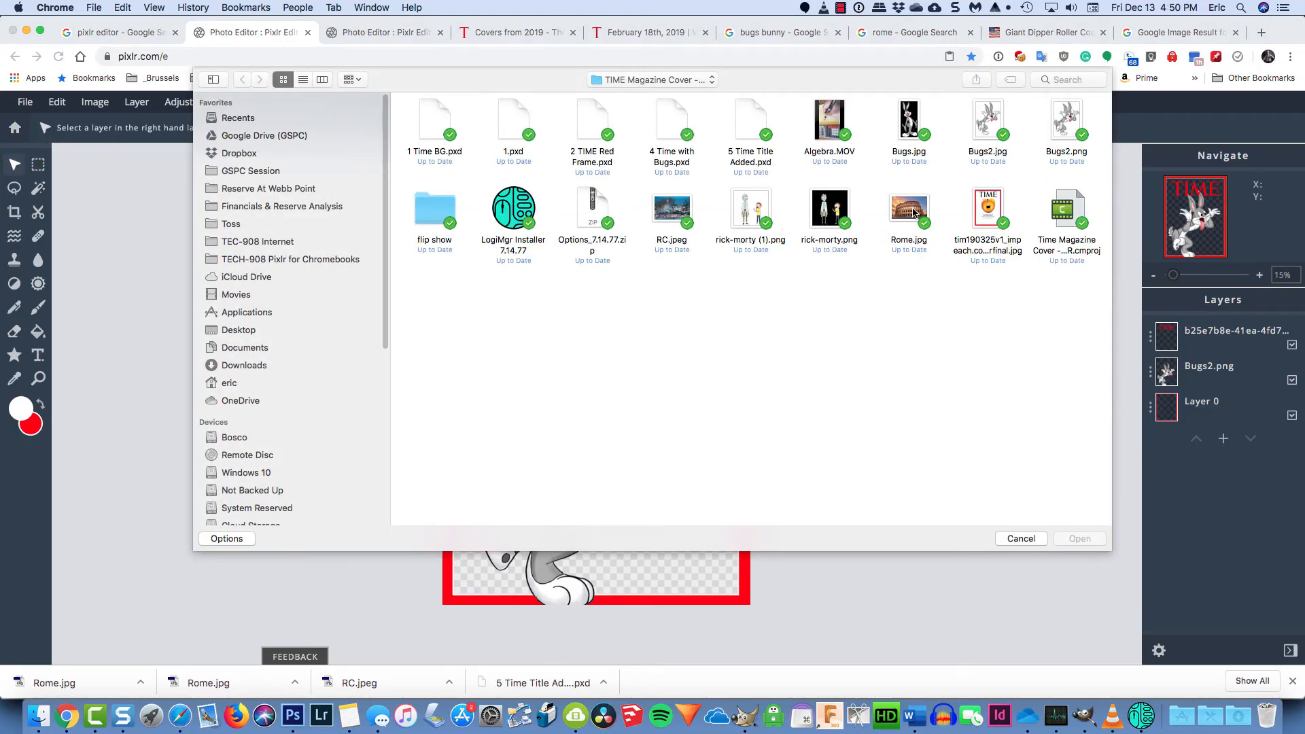
double_click(911, 209)
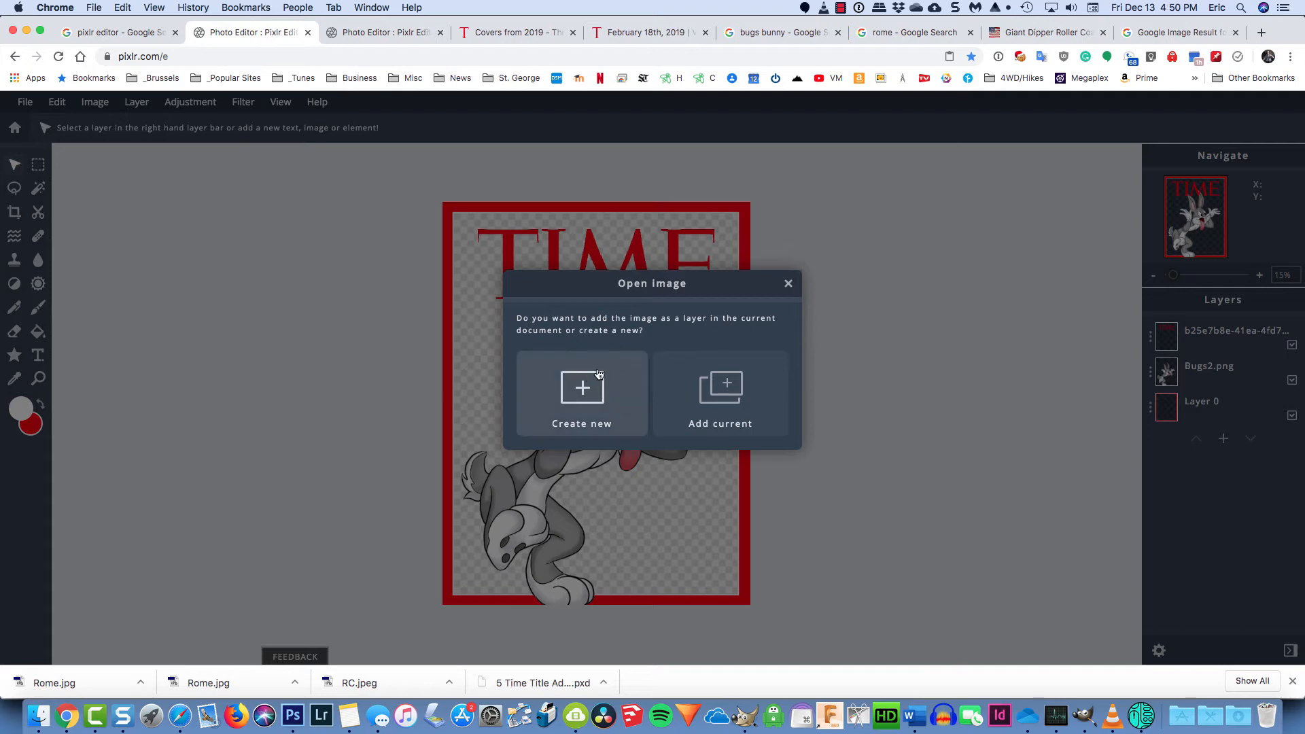
click(718, 384)
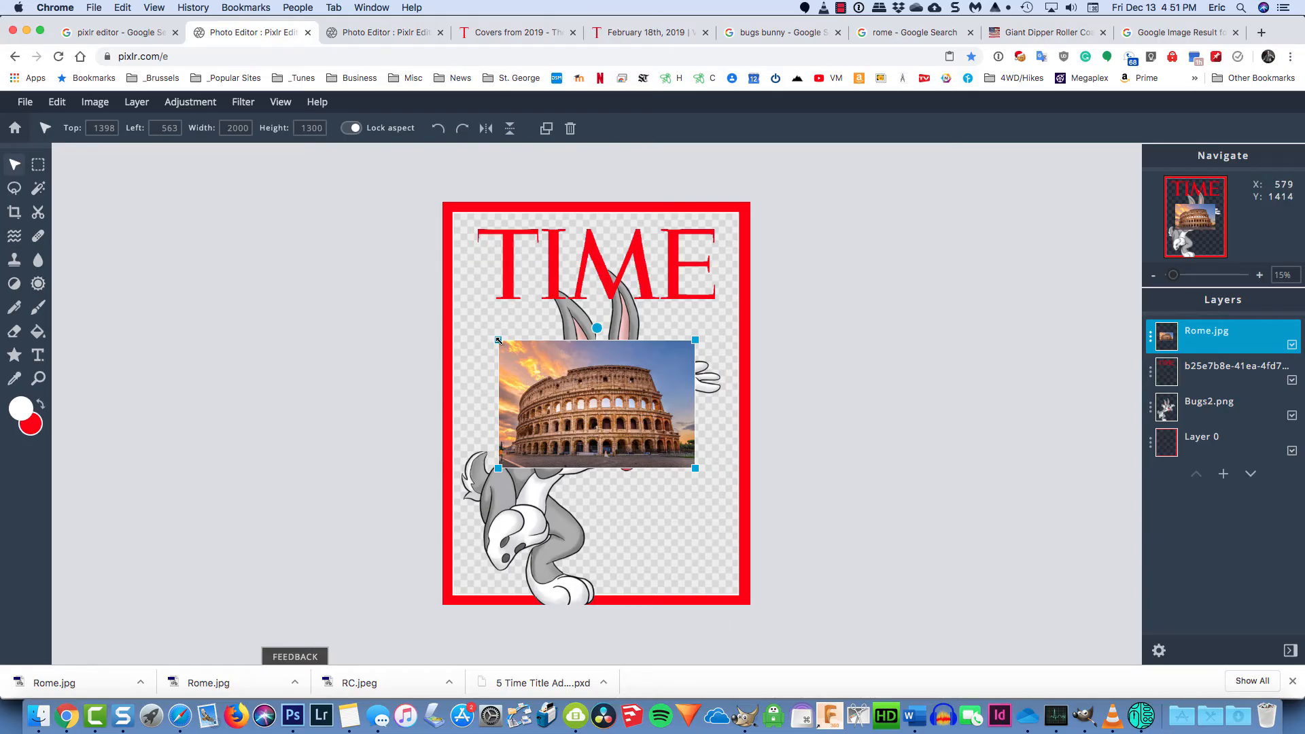
Step: Scale the Rome image to about 6200 by 4030 px and move it so the Colosseum's curved side fills the cover
drag(498, 340, 297, 178)
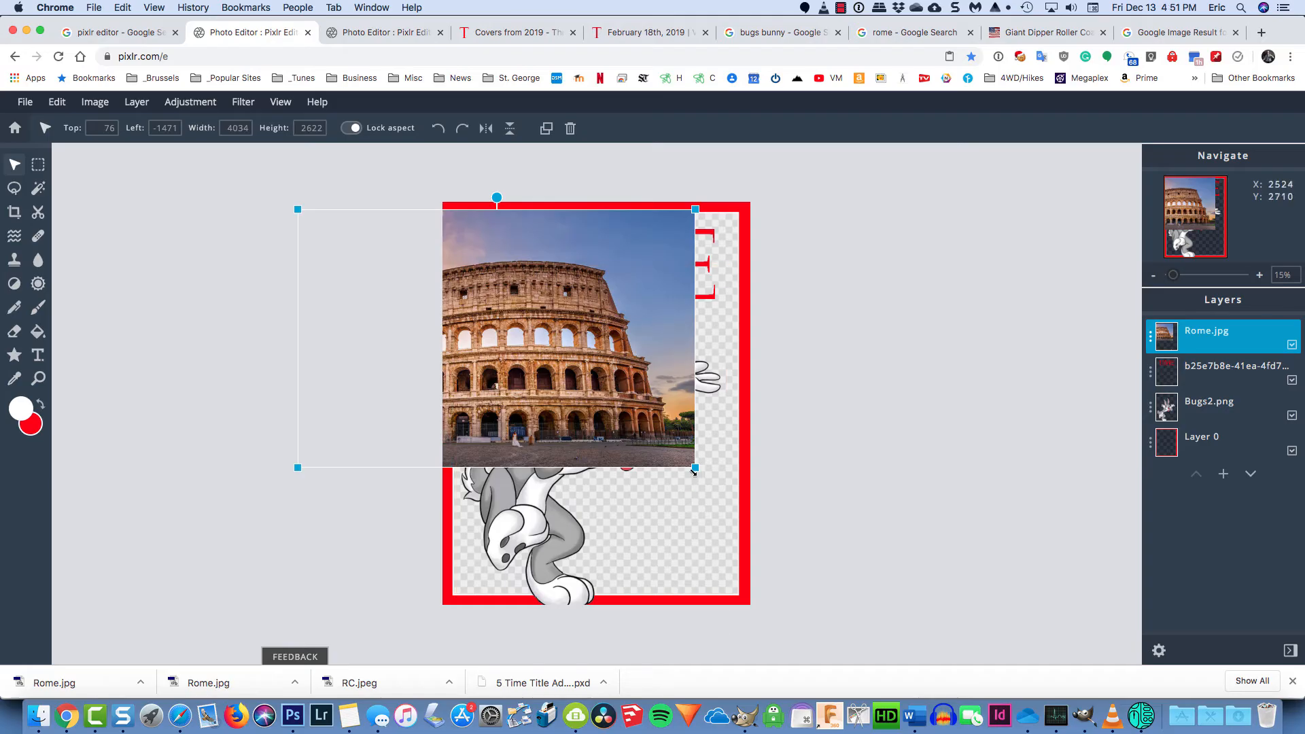
drag(694, 466, 908, 633)
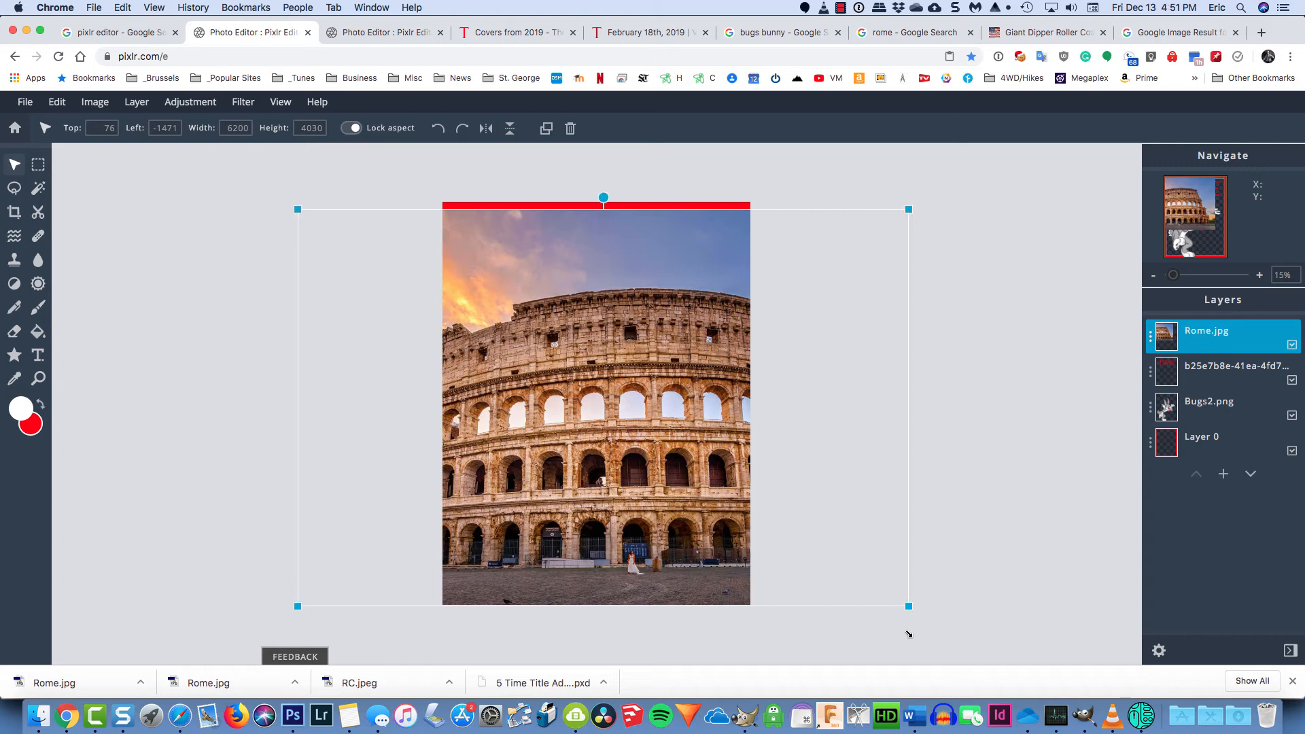
drag(568, 403, 687, 407)
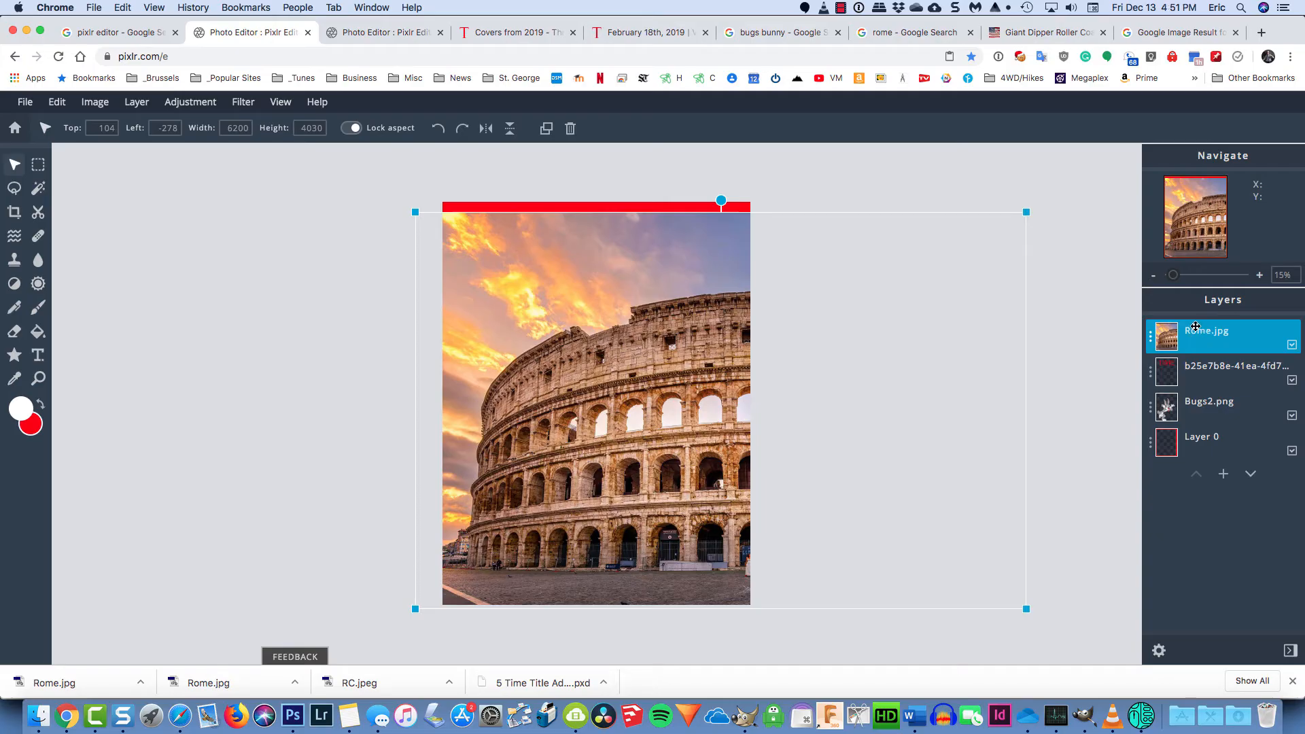
click(182, 195)
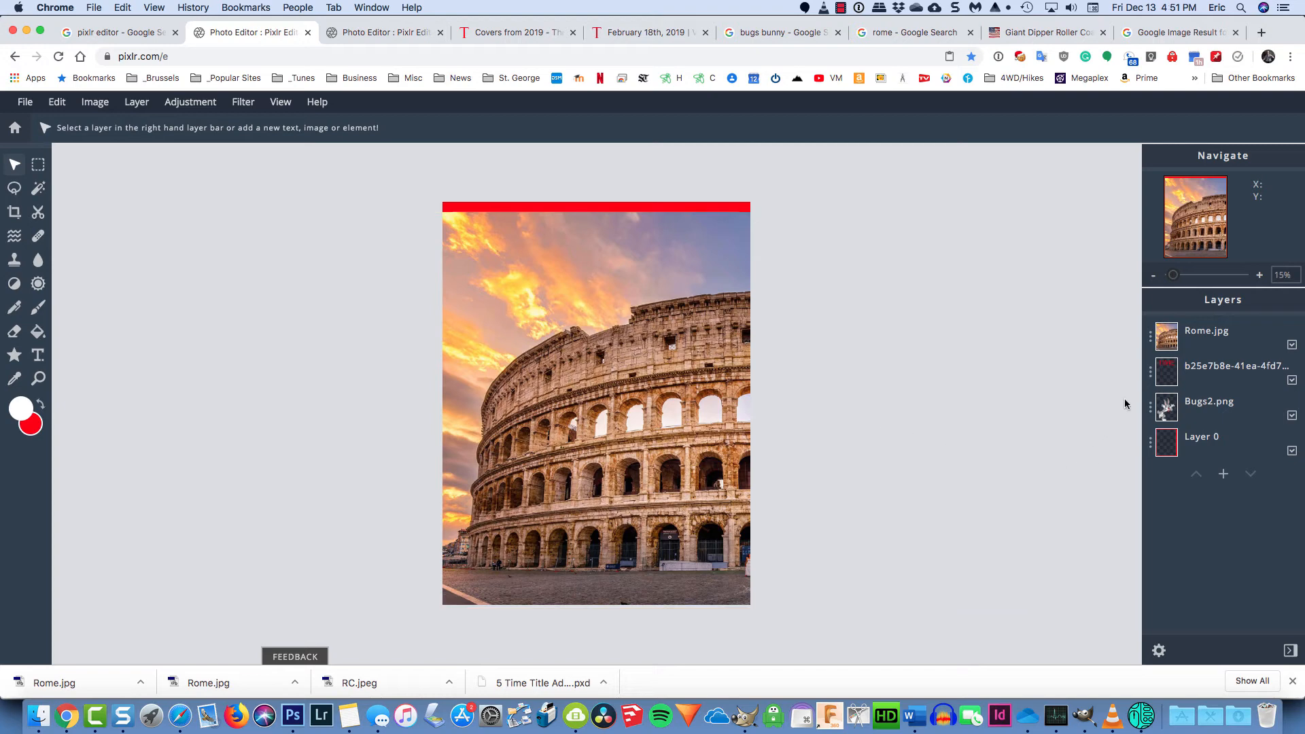
Step: Move the Rome.jpg layer to the bottom of the stack and place Bugs2.png directly beneath the Layer 0 frame
click(1168, 339)
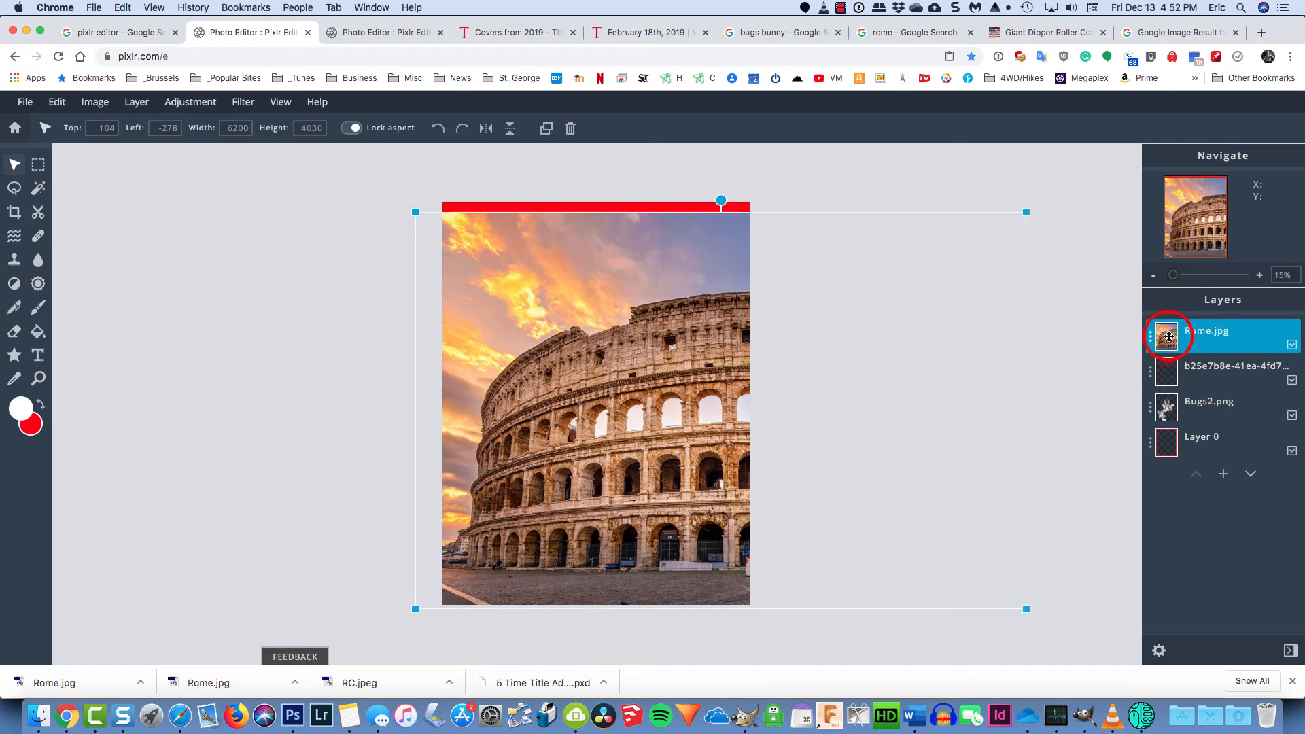
drag(1169, 340, 1167, 446)
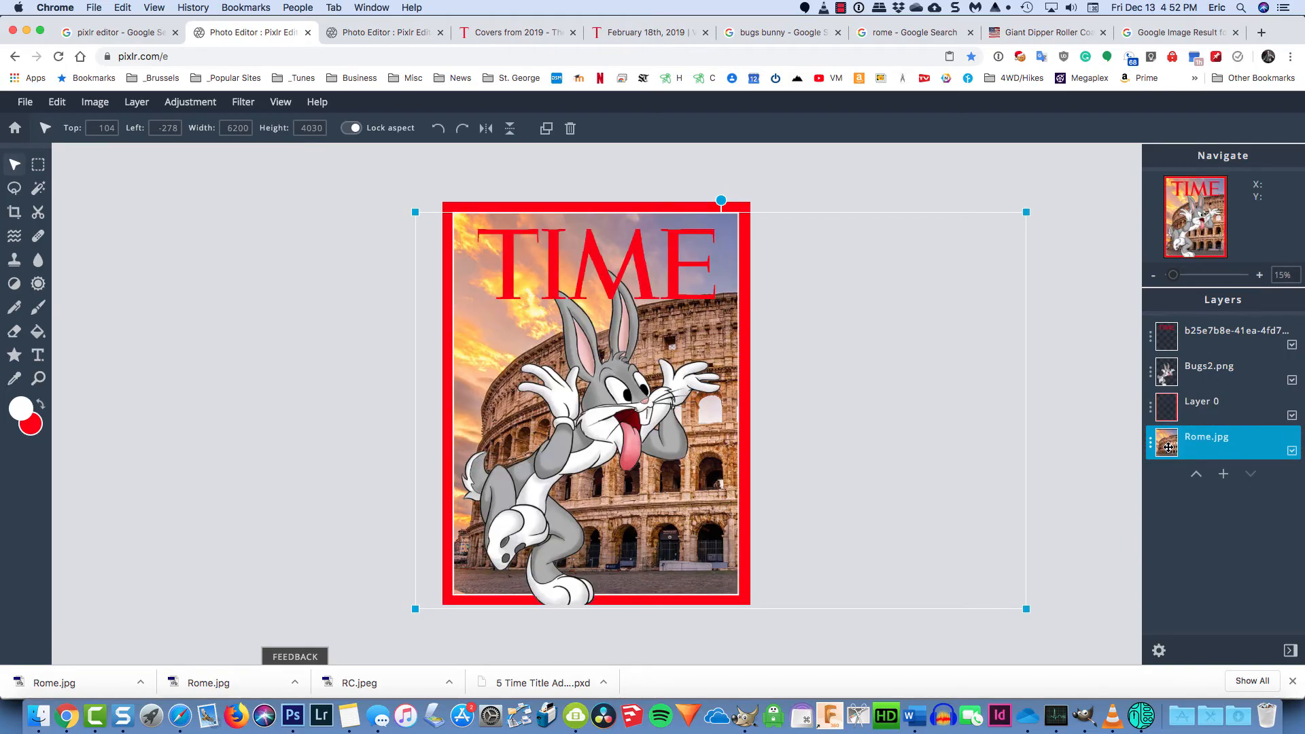
click(1075, 381)
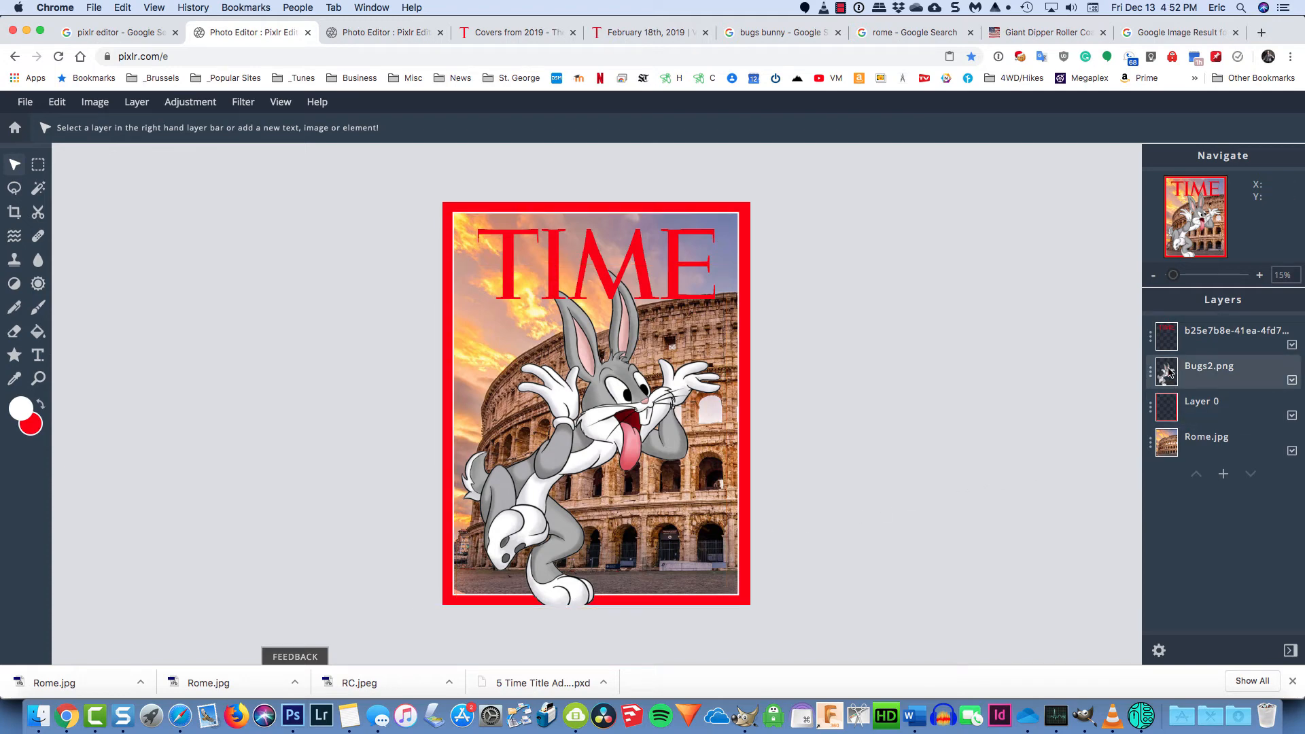
drag(1168, 370, 1169, 406)
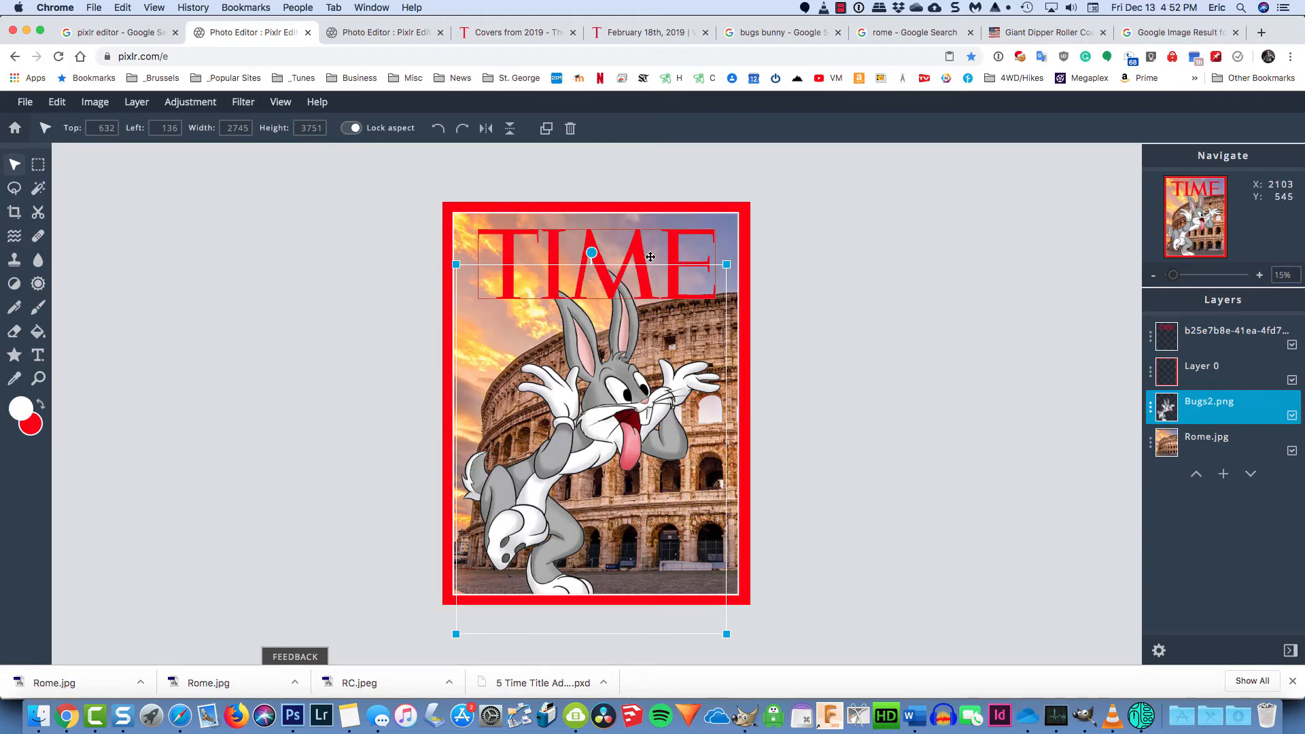
Step: Try to move the TIME title layer below the Layer 0 frame
click(1205, 333)
drag(1204, 333, 1209, 367)
right_click(1208, 369)
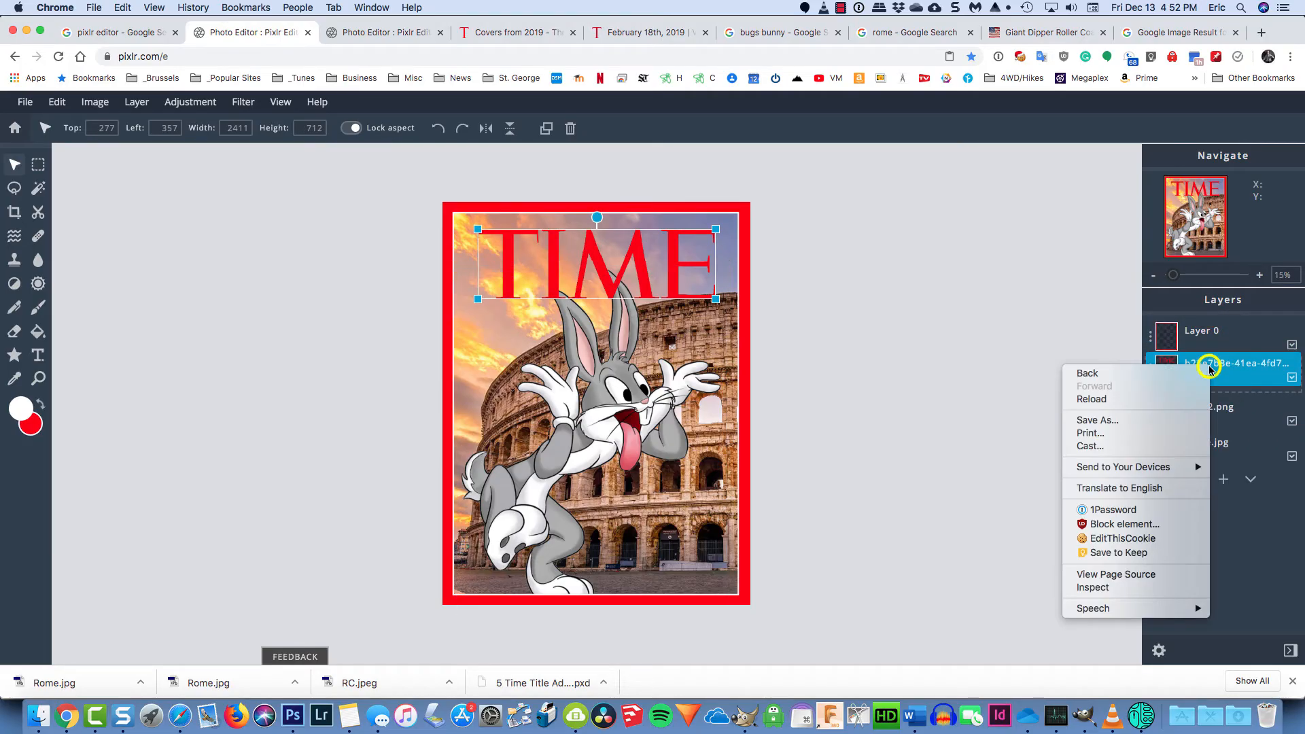
click(1020, 299)
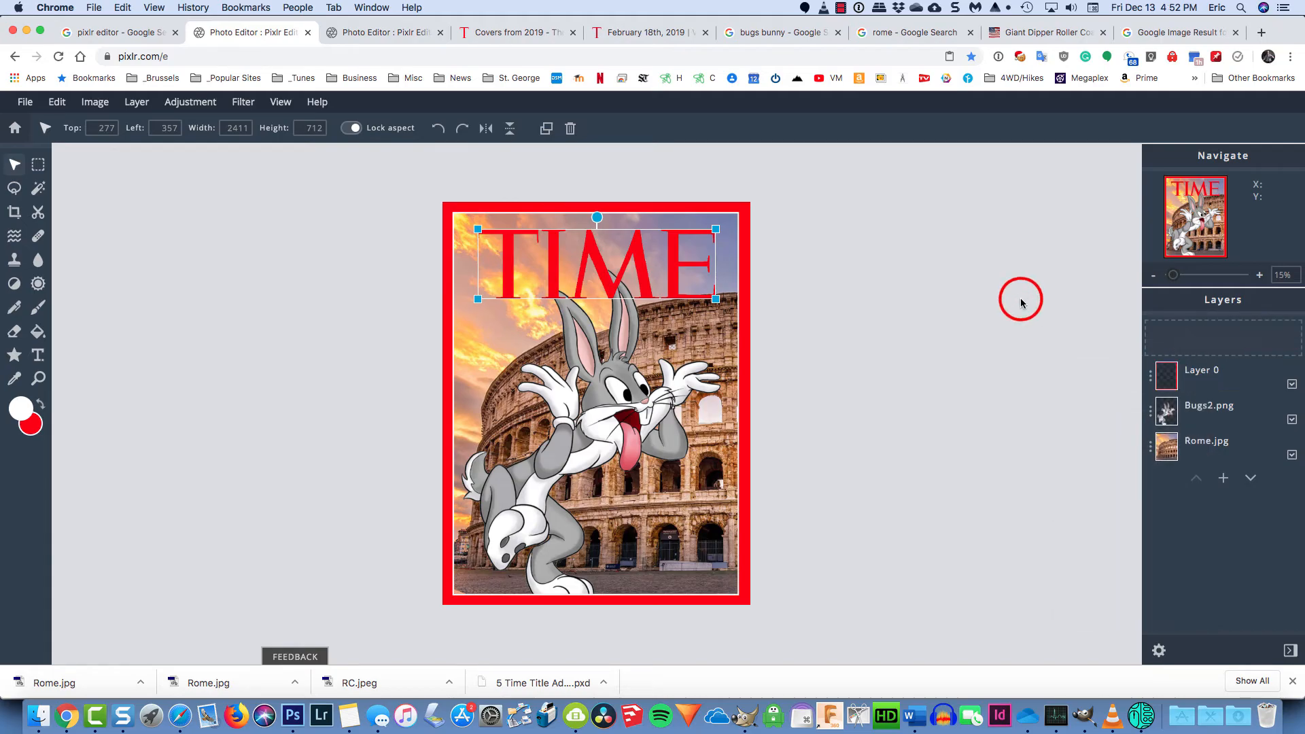
click(1188, 370)
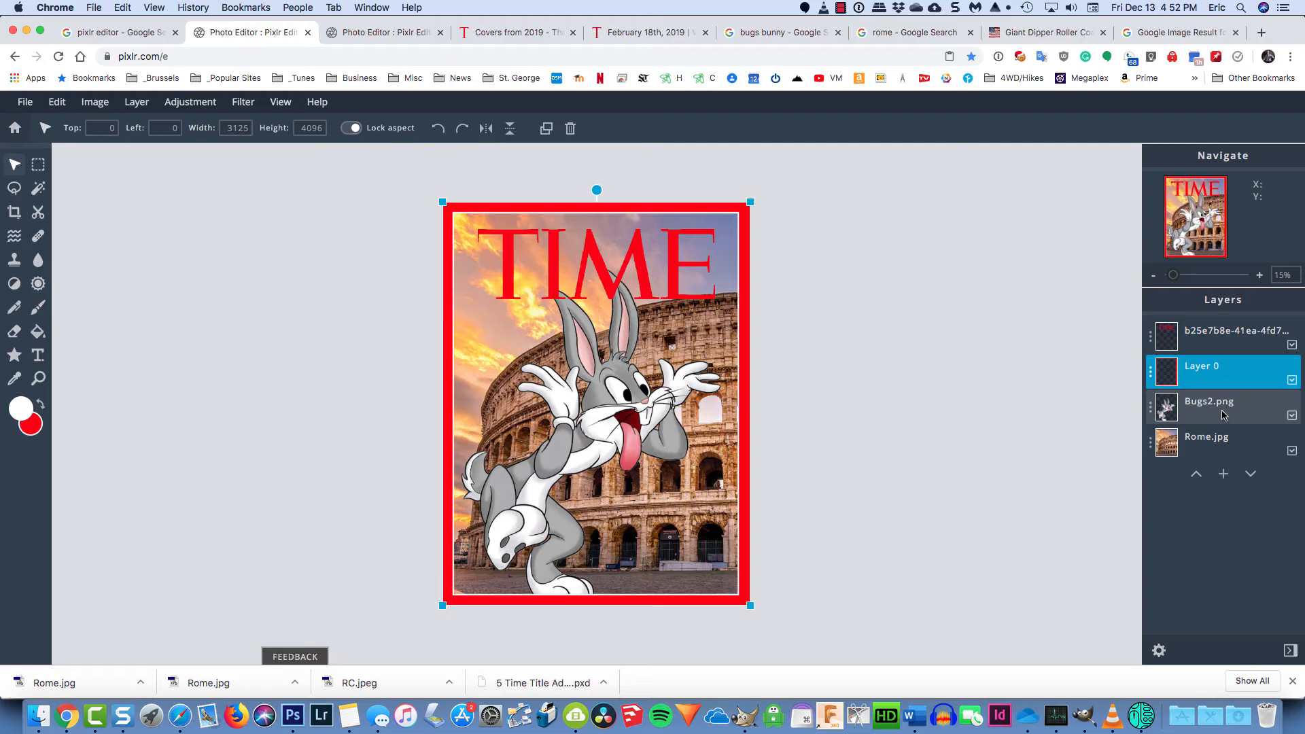
Step: Move the Bugs2.png layer above the TIME title and the Layer 0 frame to the top of the stack
drag(1214, 406, 1218, 338)
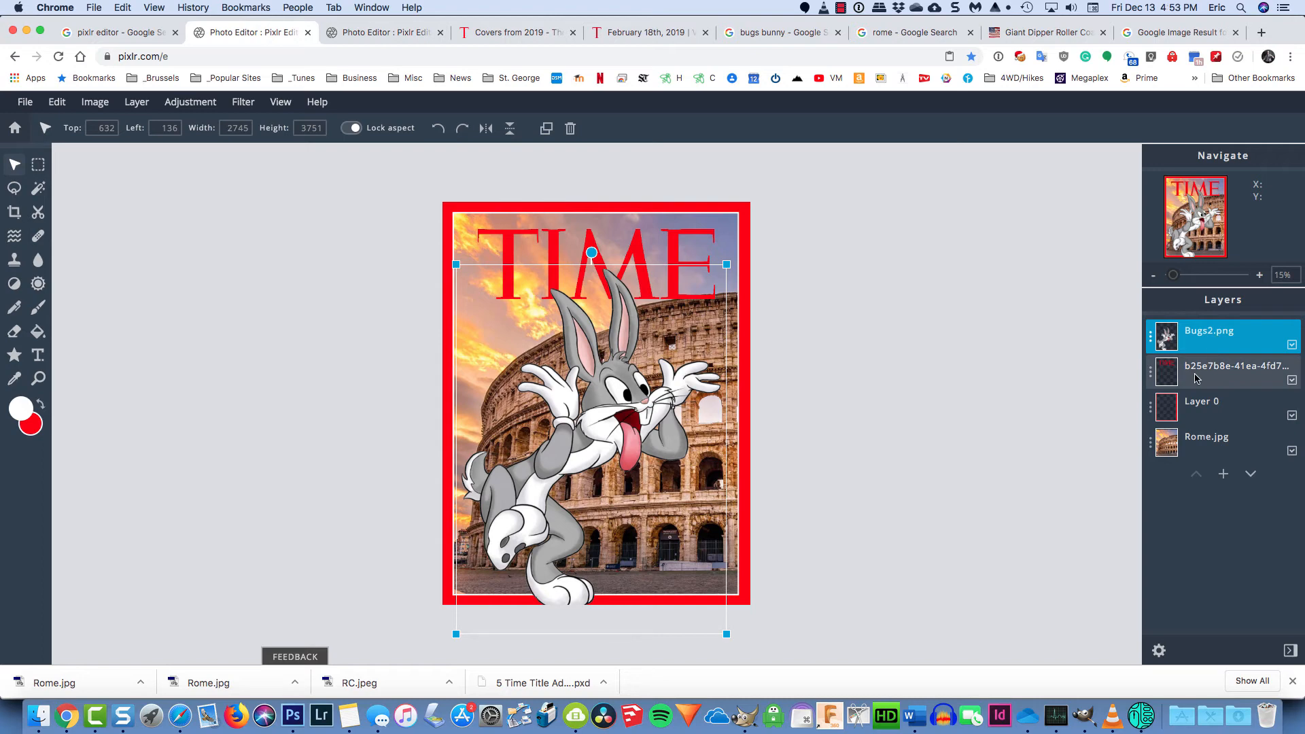
drag(1198, 406, 1211, 321)
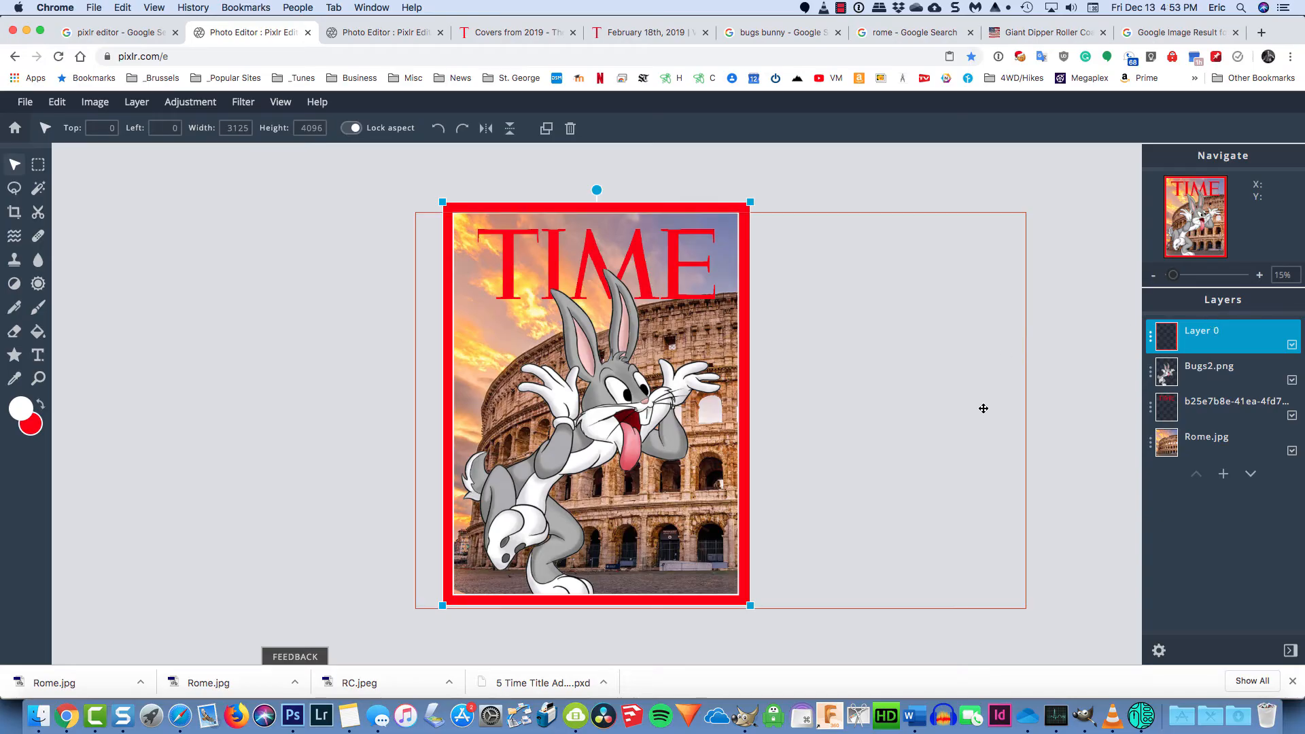
click(1080, 352)
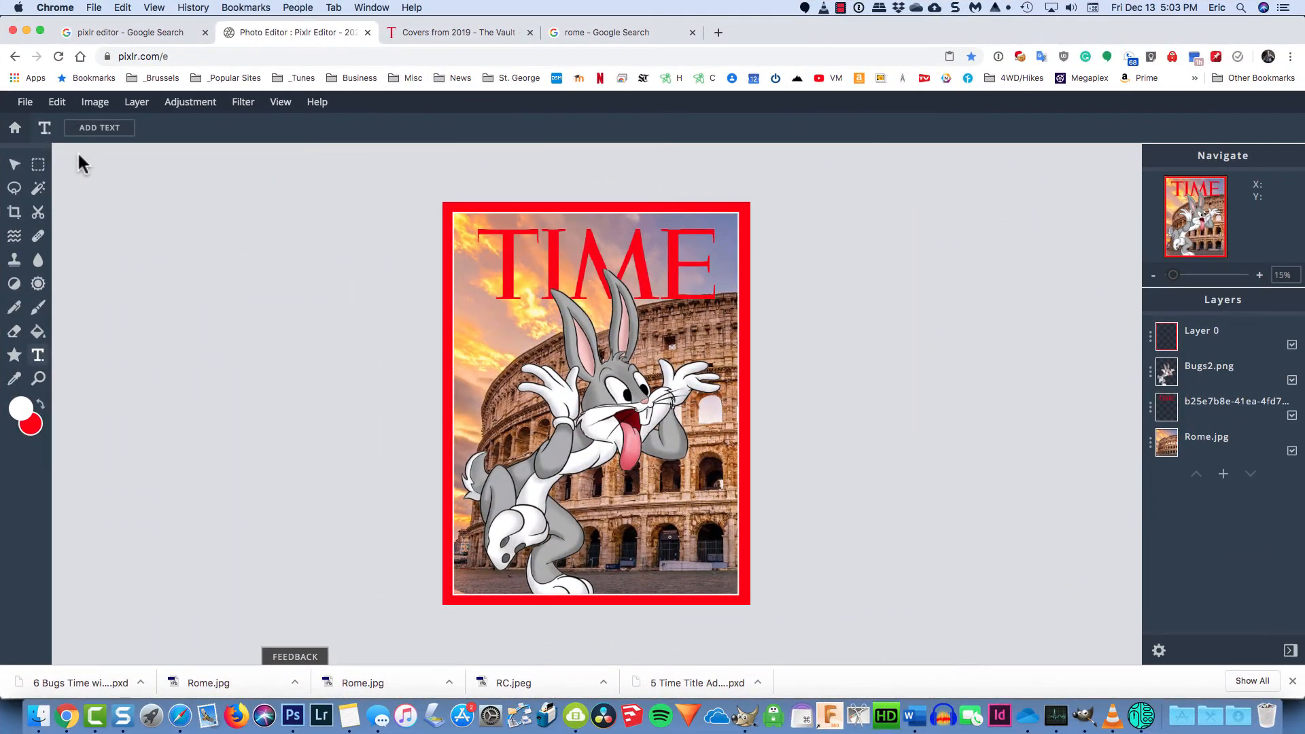
click(18, 103)
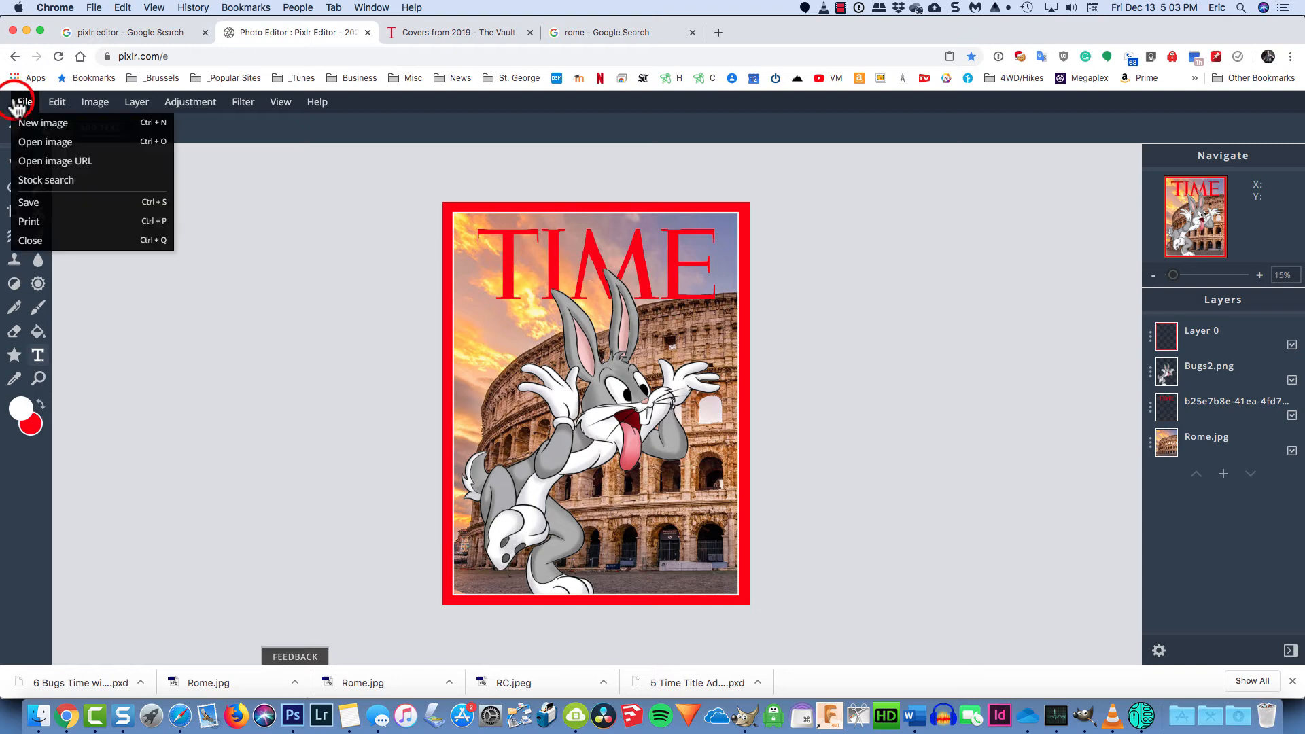
click(22, 199)
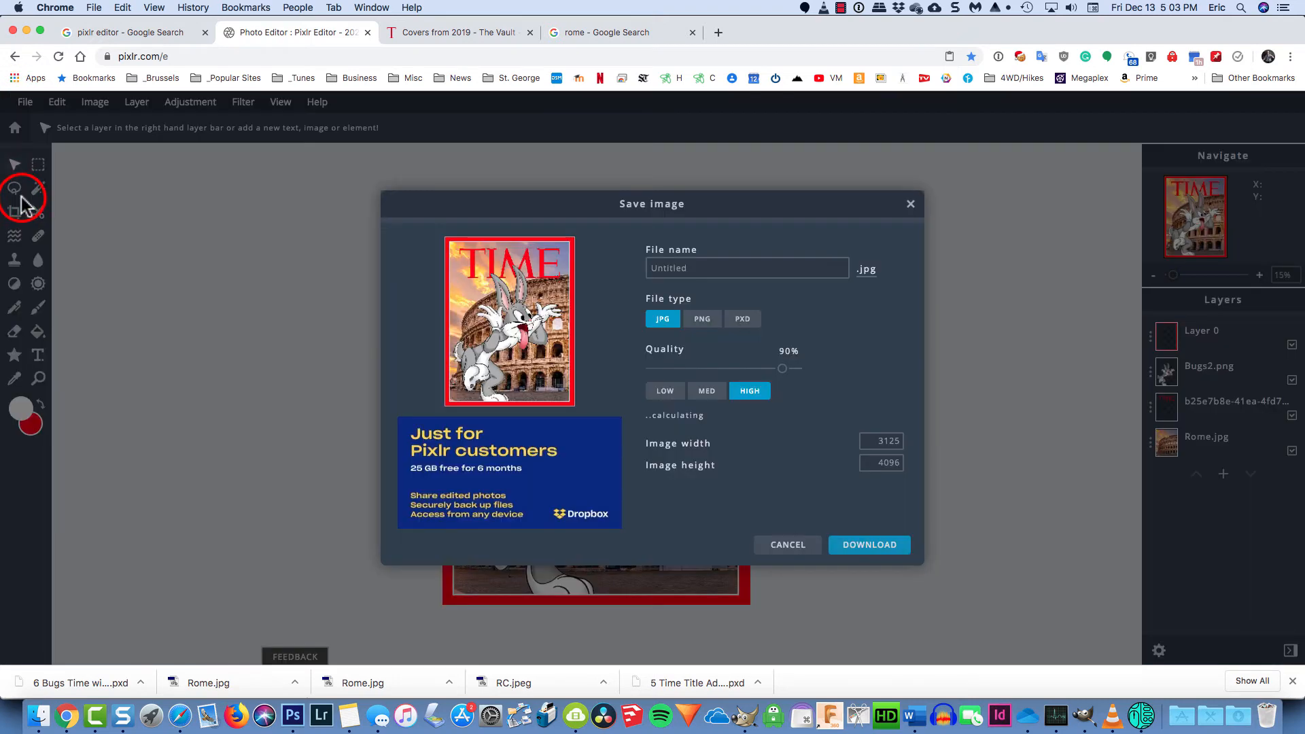
click(741, 320)
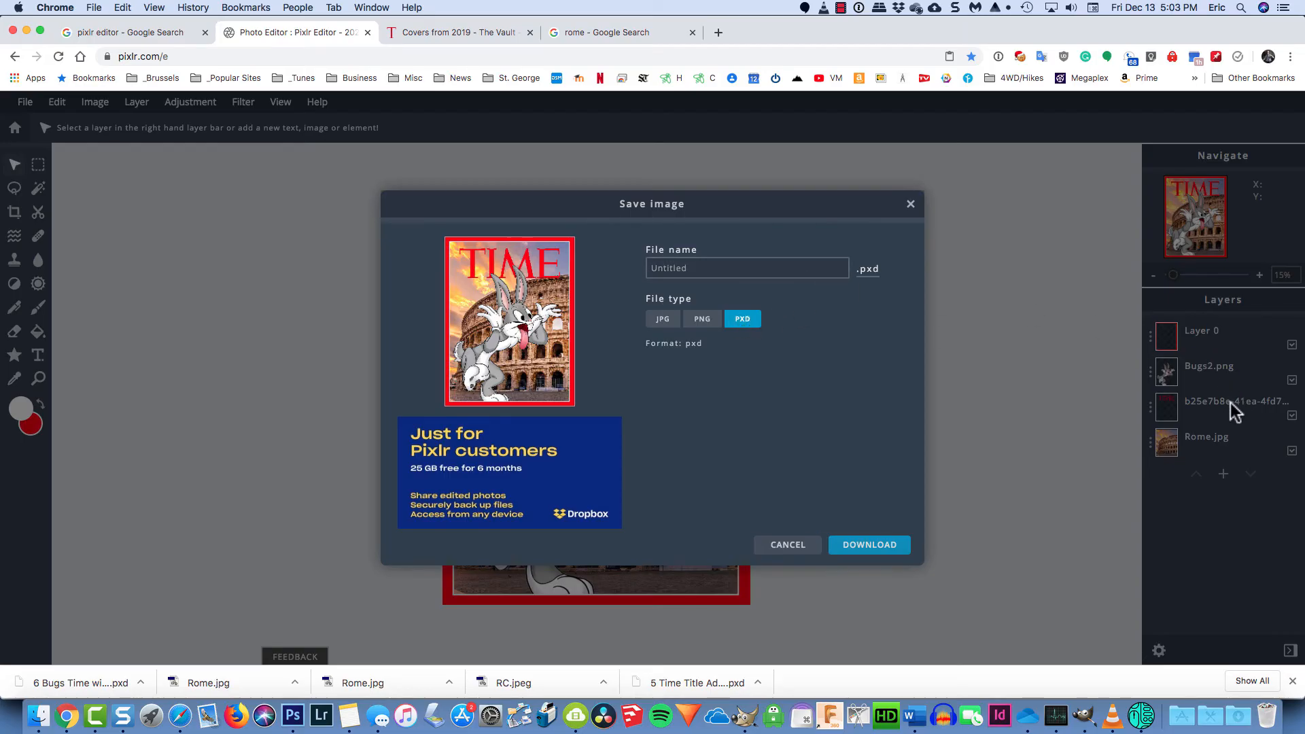
click(788, 546)
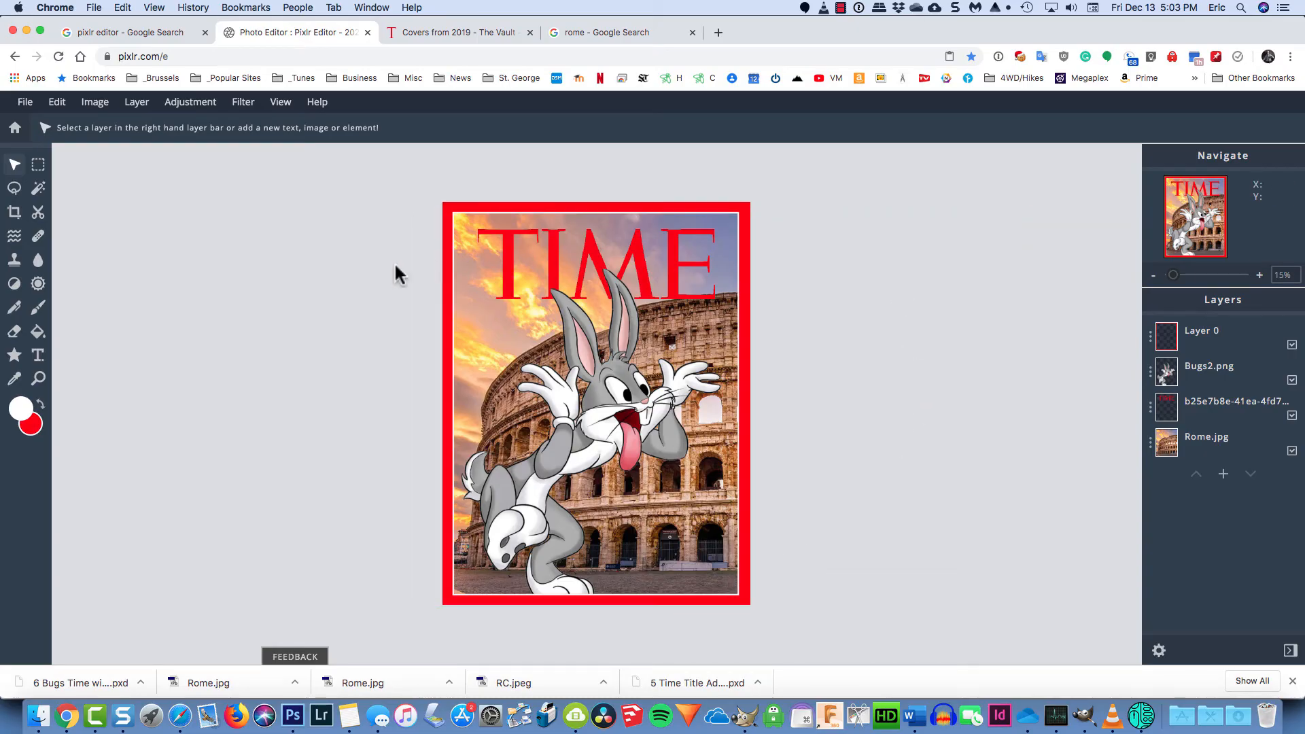
Step: Add a text layer to the cover and set its font to Arial
click(38, 358)
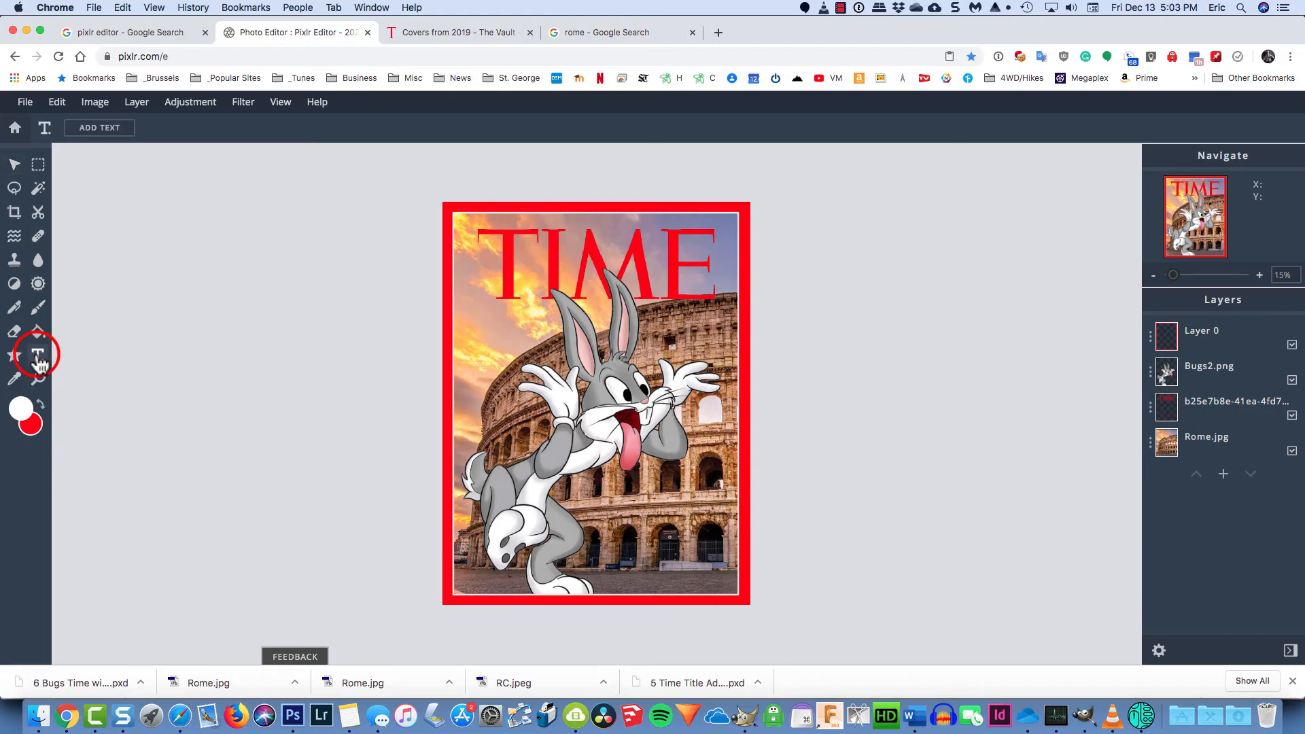
click(105, 128)
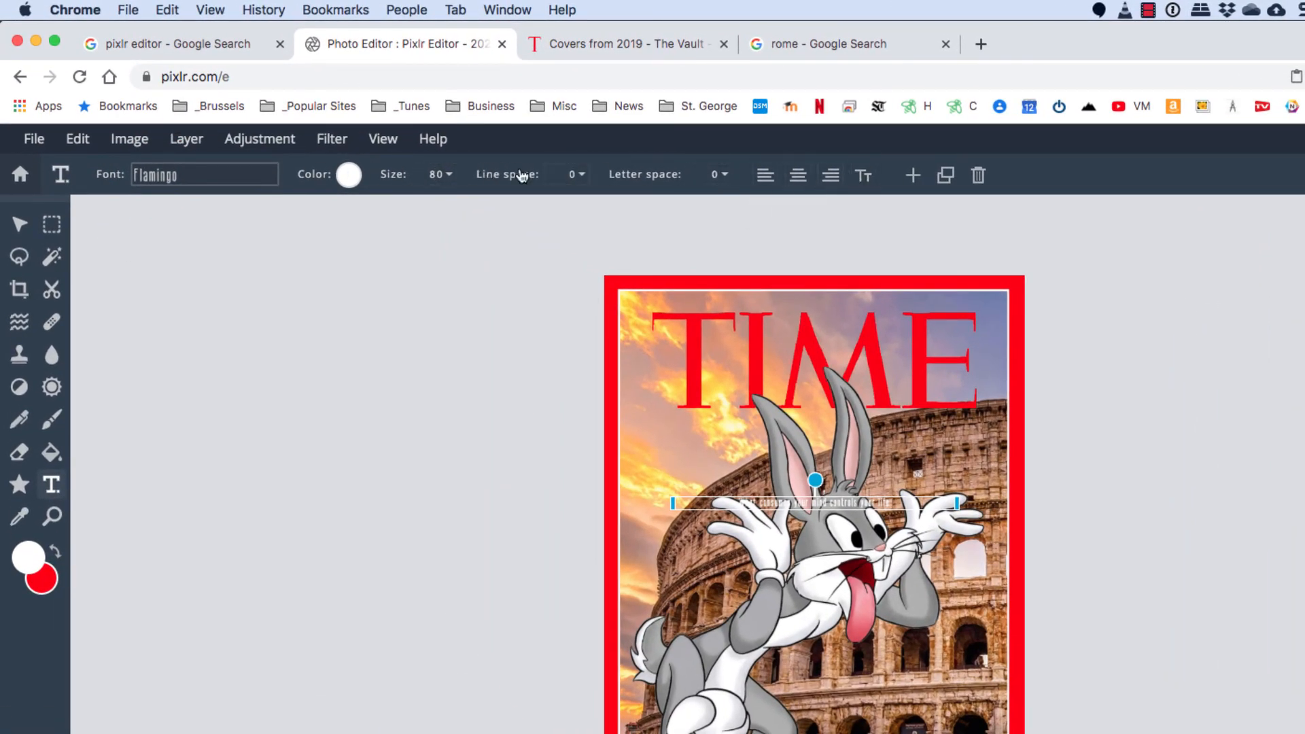
click(198, 179)
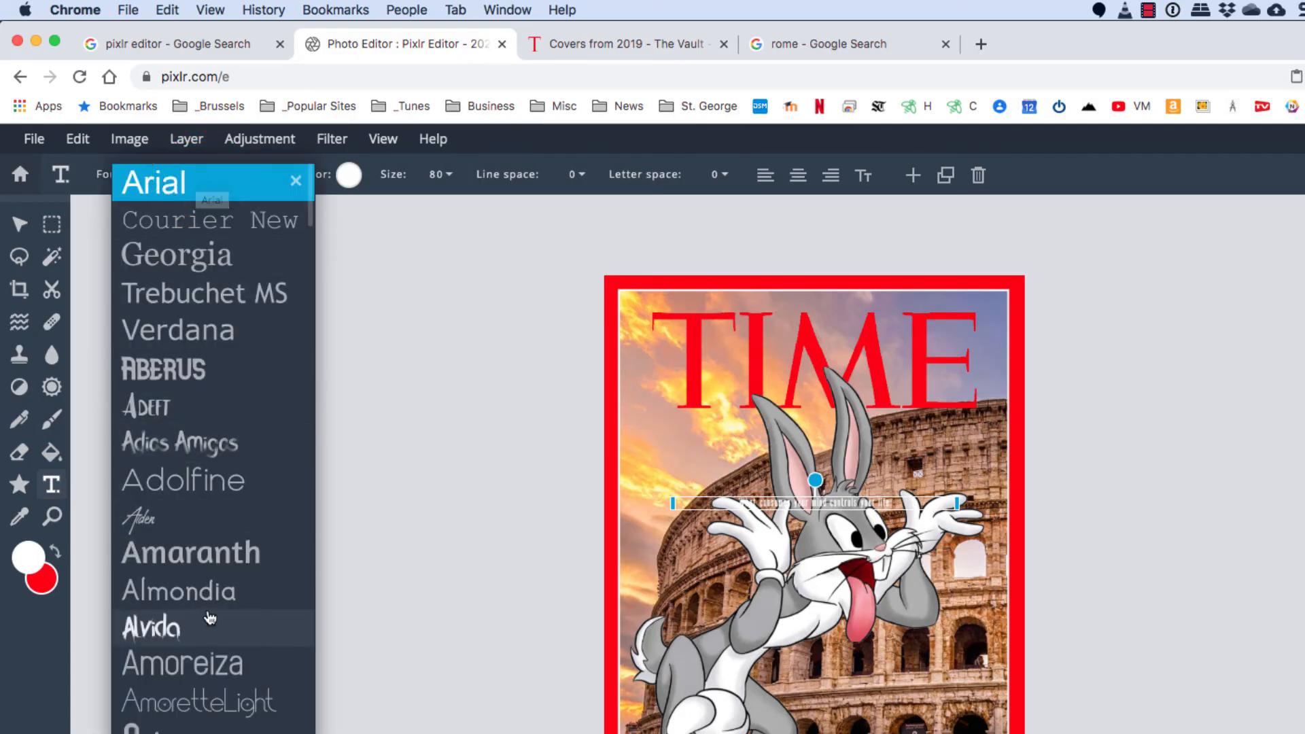
scroll(209, 618, down, 10)
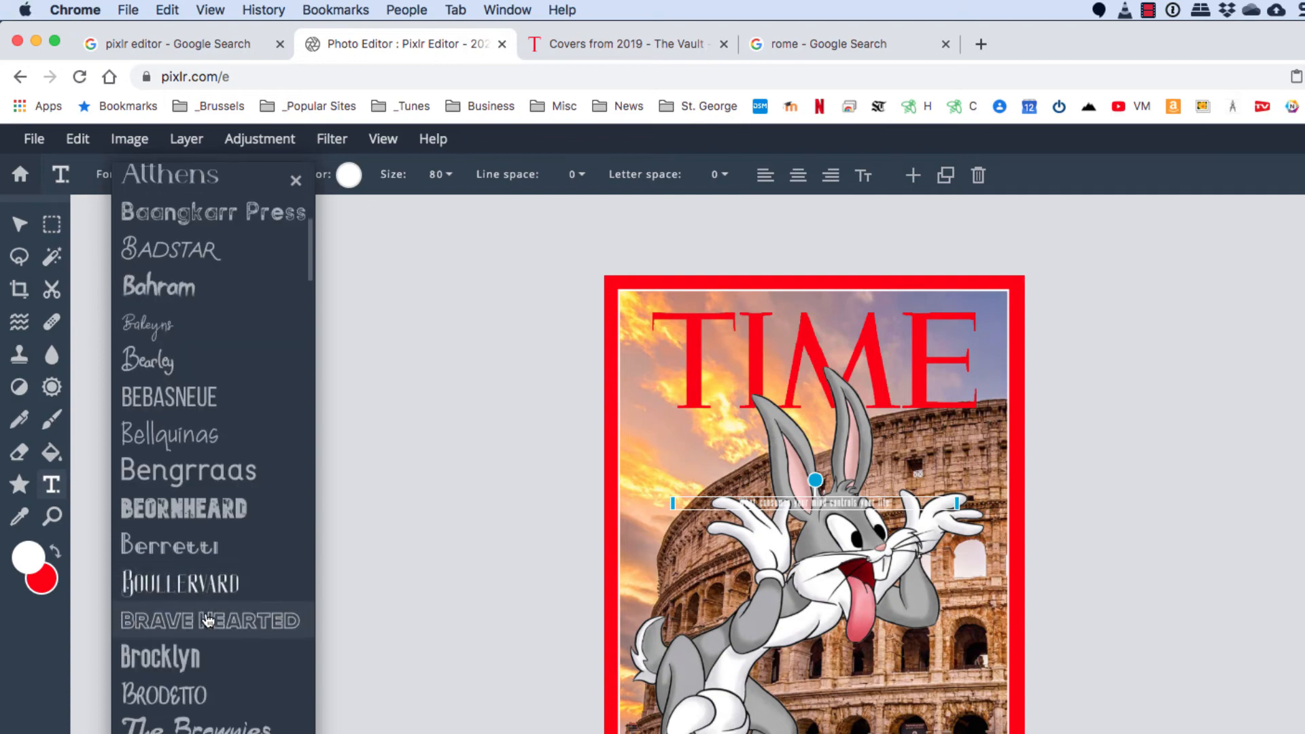
scroll(208, 619, down, 10)
scroll(208, 615, up, 8)
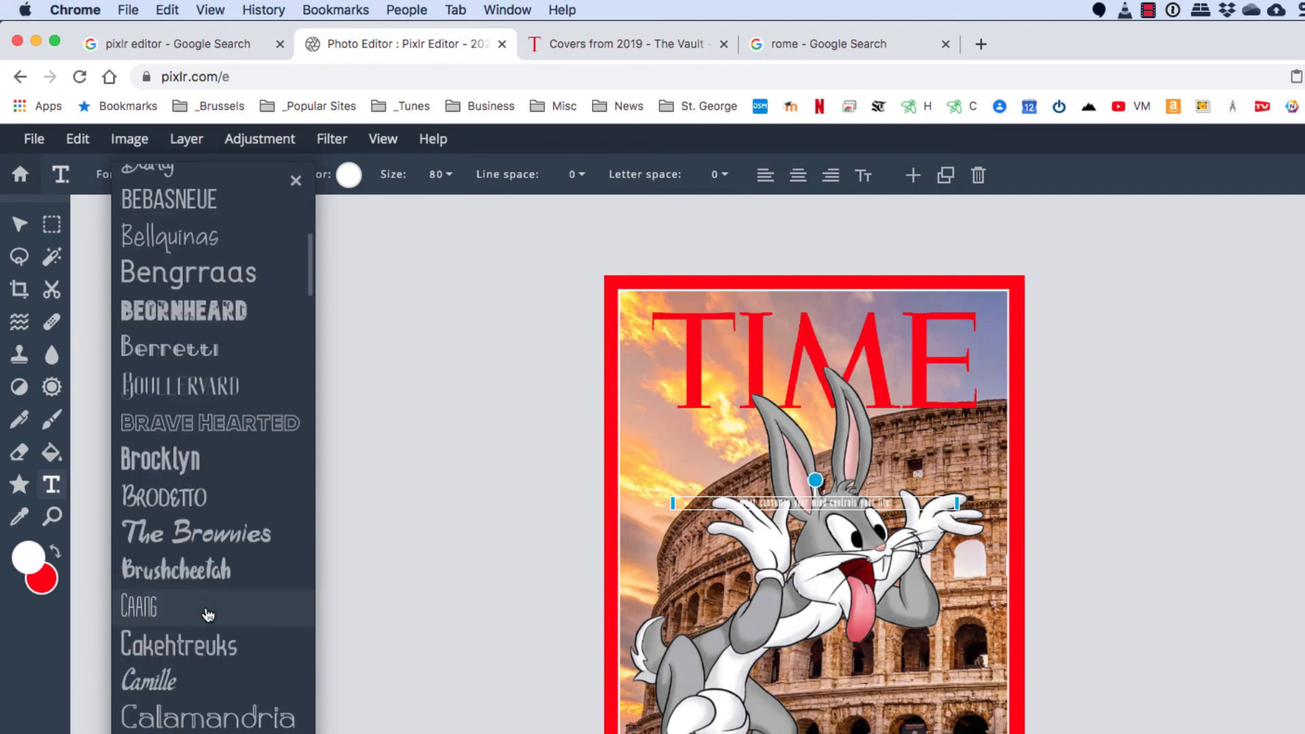
scroll(207, 615, up, 10)
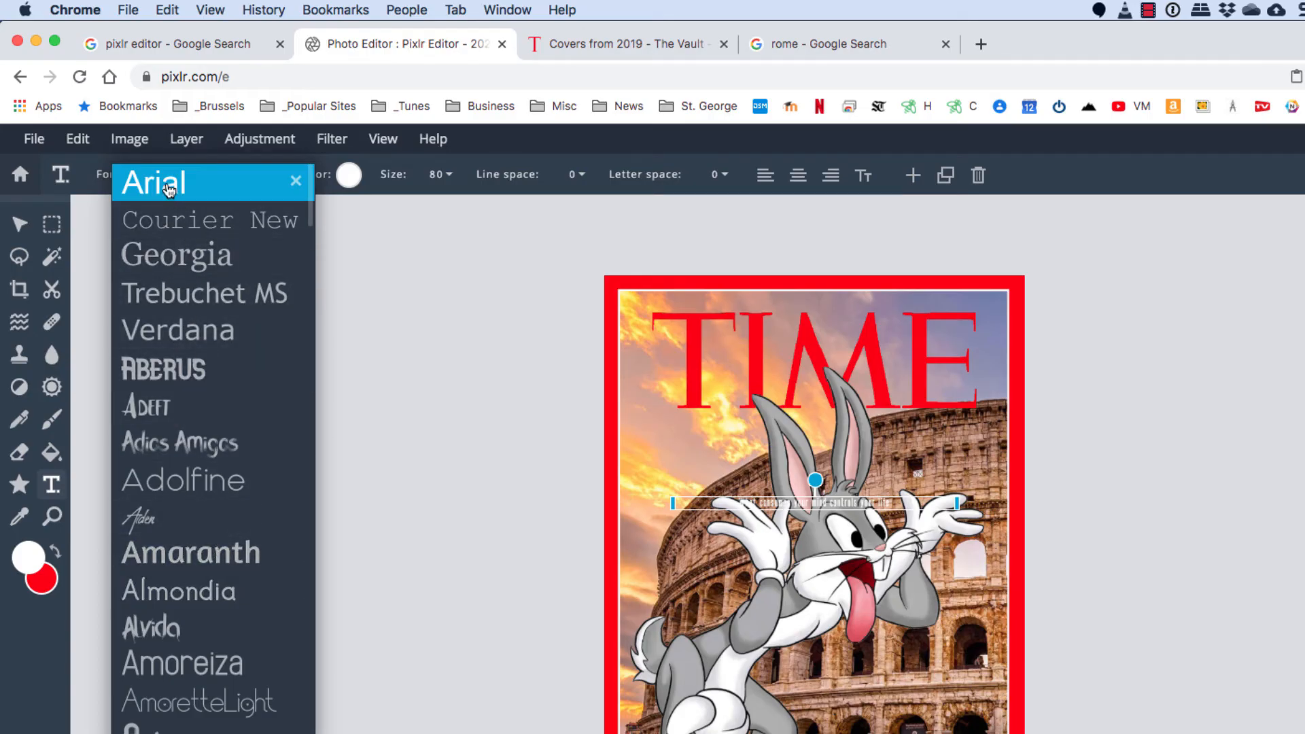
click(169, 188)
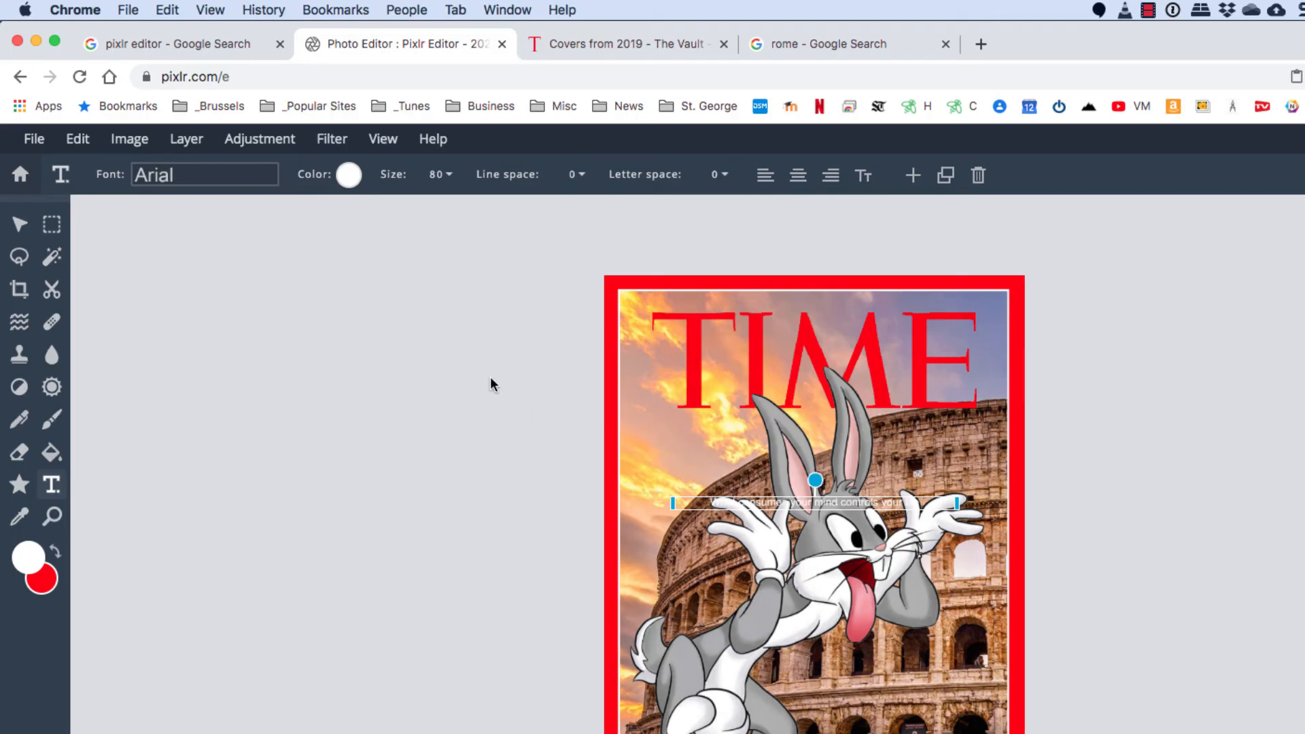
Step: Set the text colour to black (#000000)
click(348, 174)
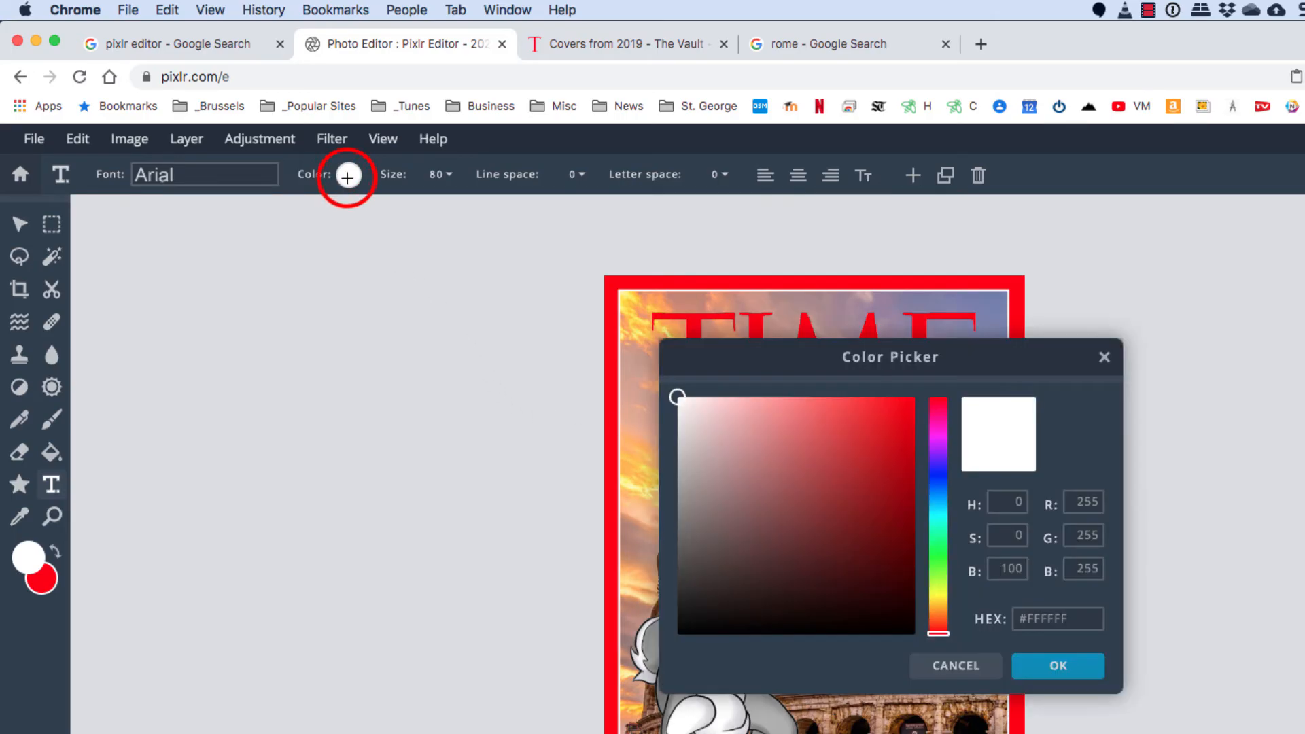
mouse_move(680, 400)
mouse_down()
mouse_move(790, 533)
mouse_move(874, 451)
mouse_move(742, 602)
mouse_move(737, 489)
mouse_move(678, 397)
mouse_up()
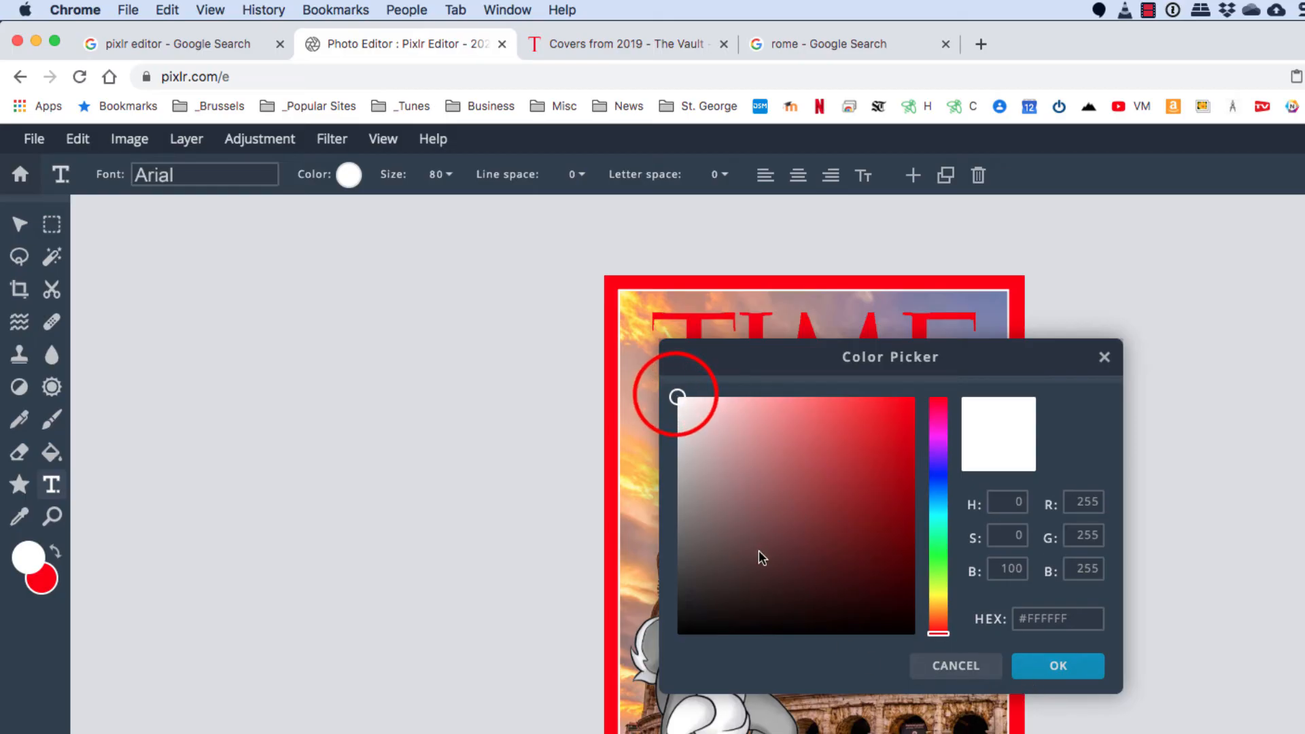
drag(679, 400, 677, 639)
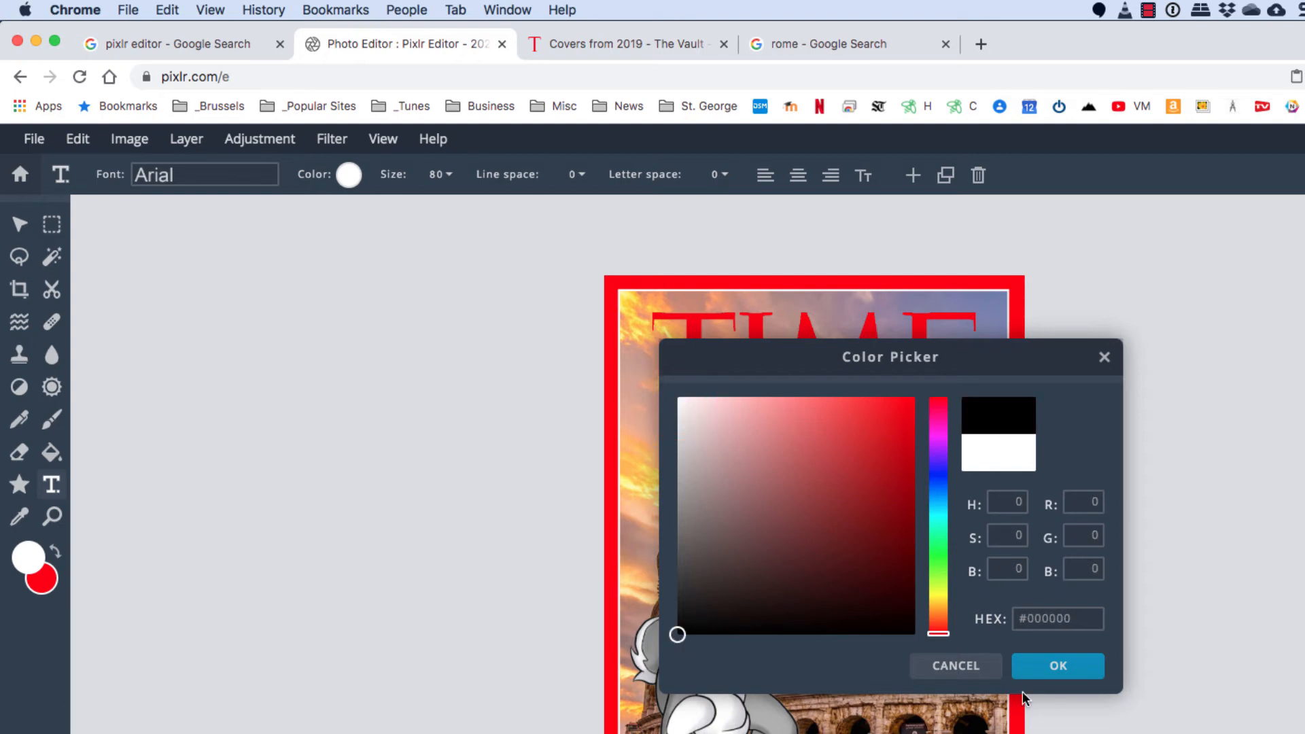
click(1055, 669)
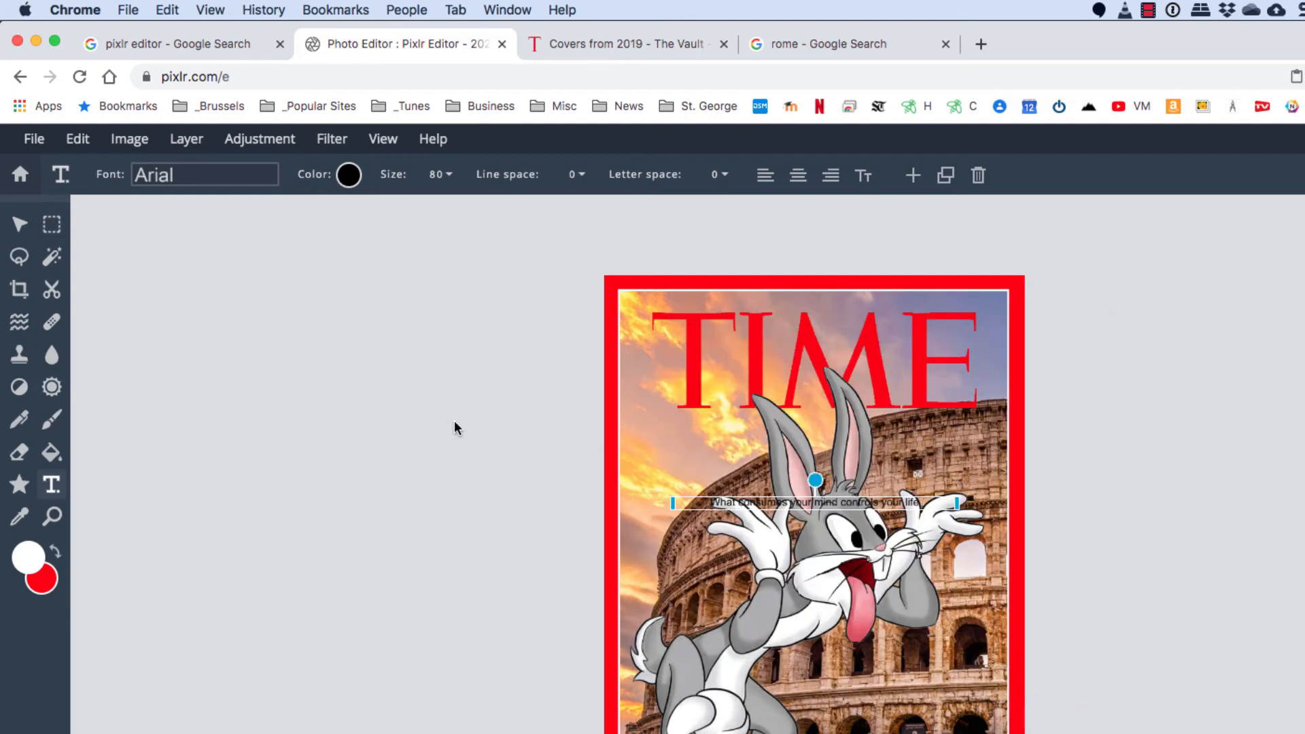
Step: Set the text size to 288 and switch the text to uppercase
click(438, 174)
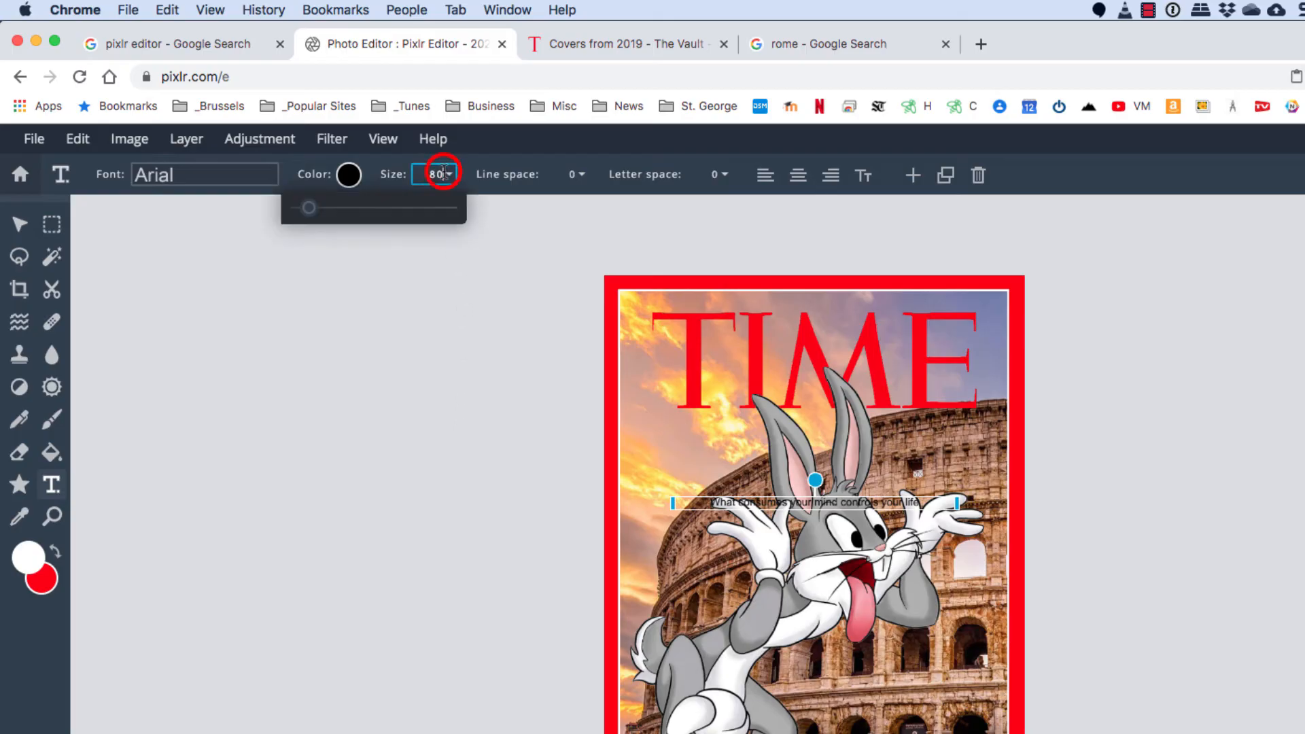
drag(310, 217, 343, 224)
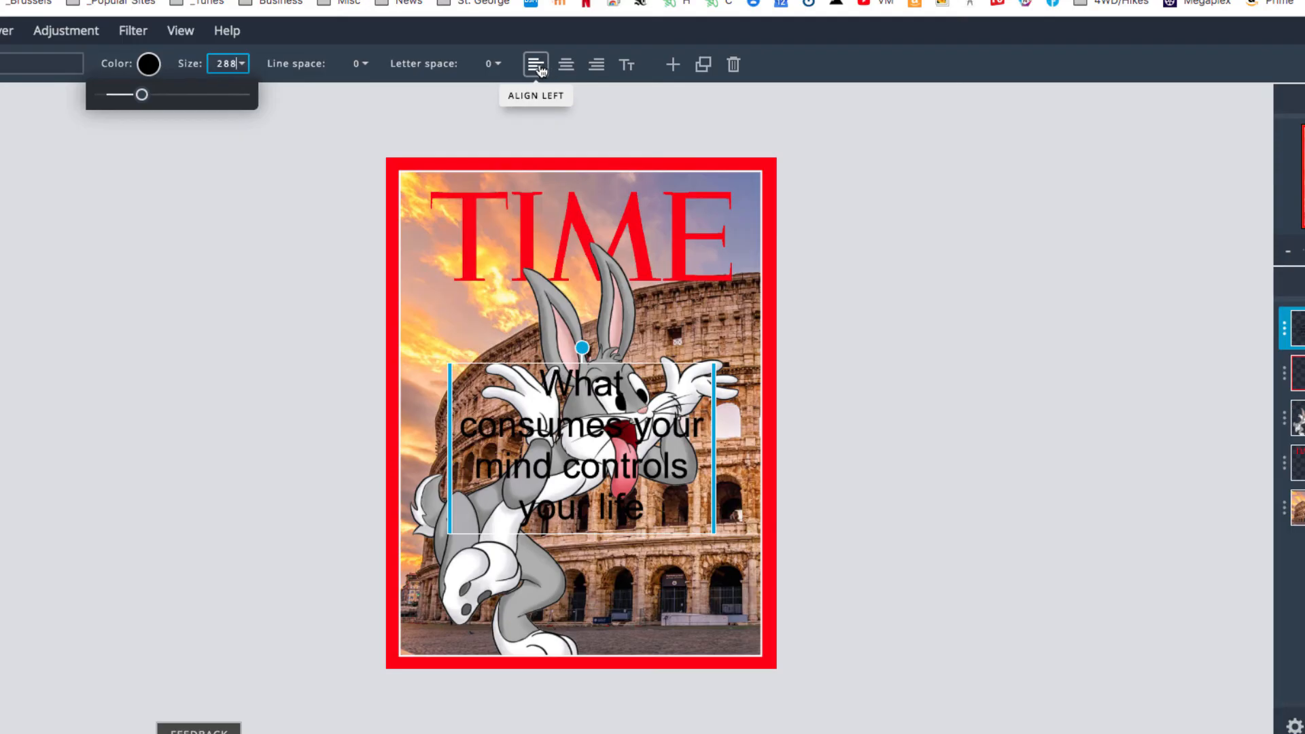
click(624, 66)
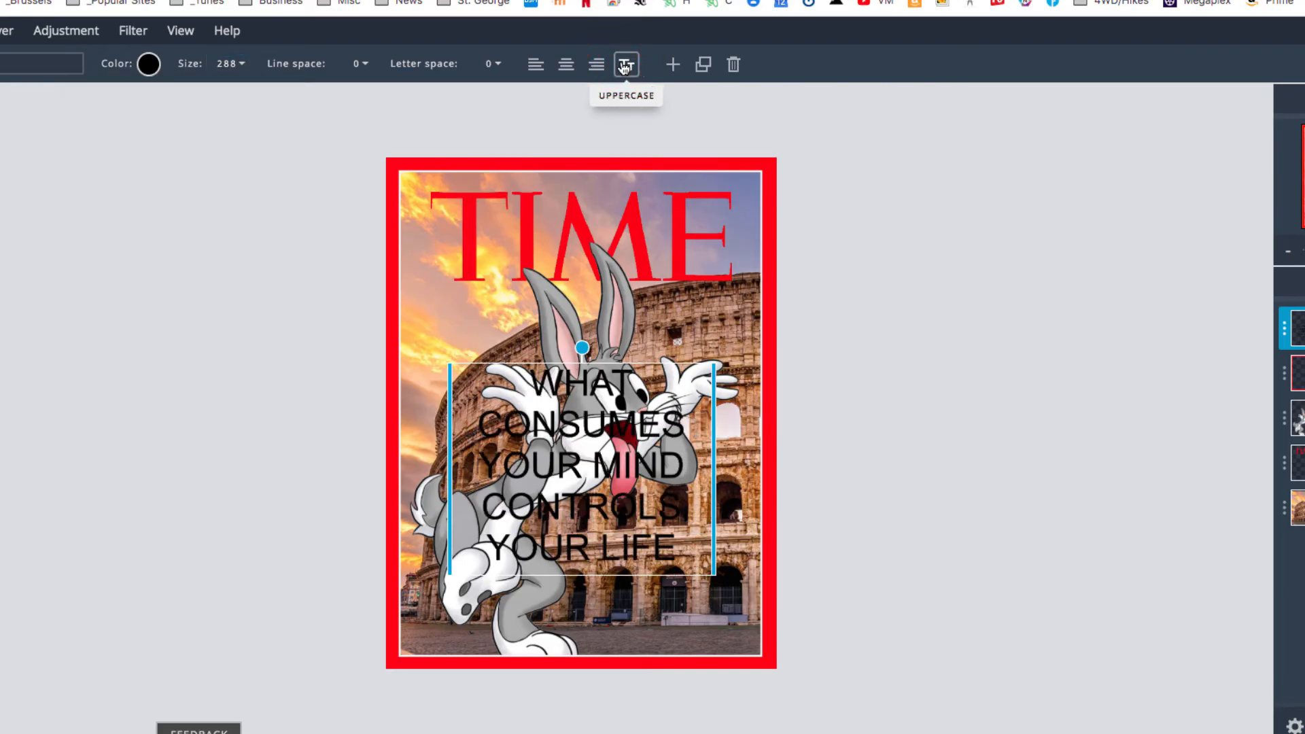
right_click(621, 60)
click(633, 30)
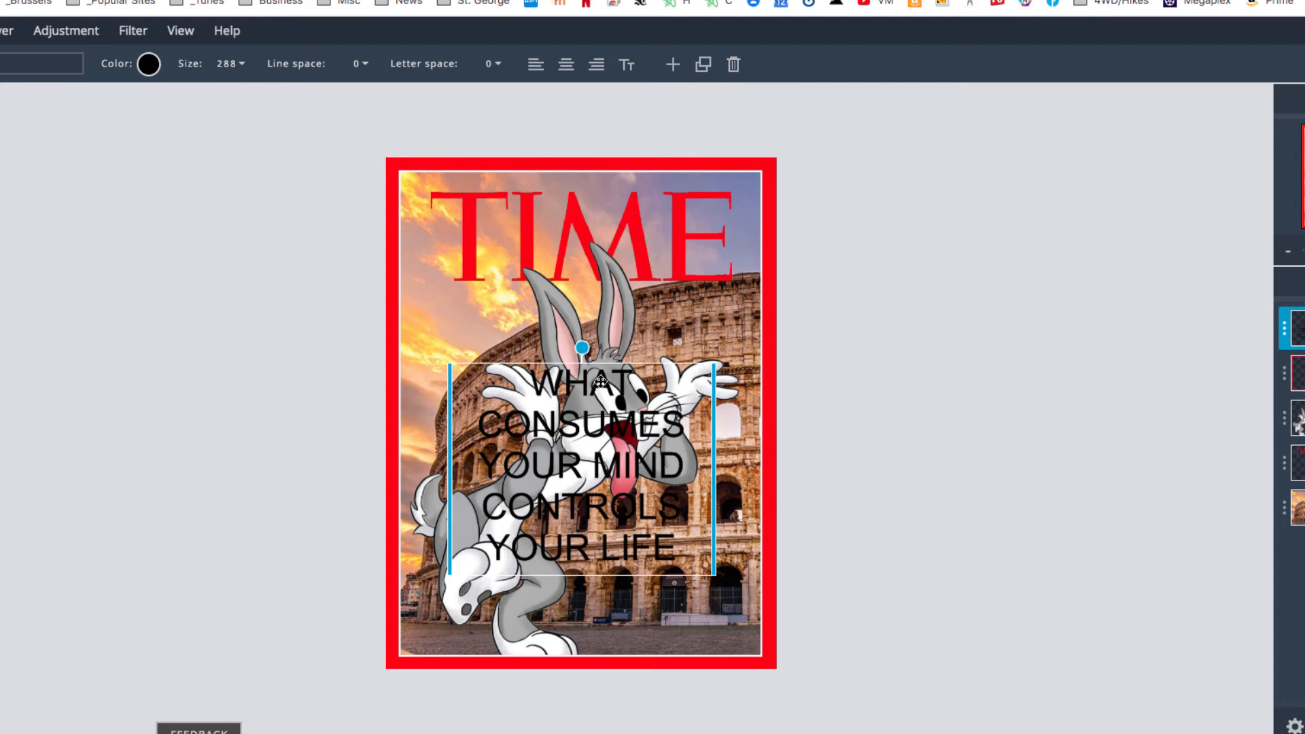
Step: Replace the placeholder text with "Roman", "Bugs" and "Invasion" on three separate lines and left-align it
double_click(604, 424)
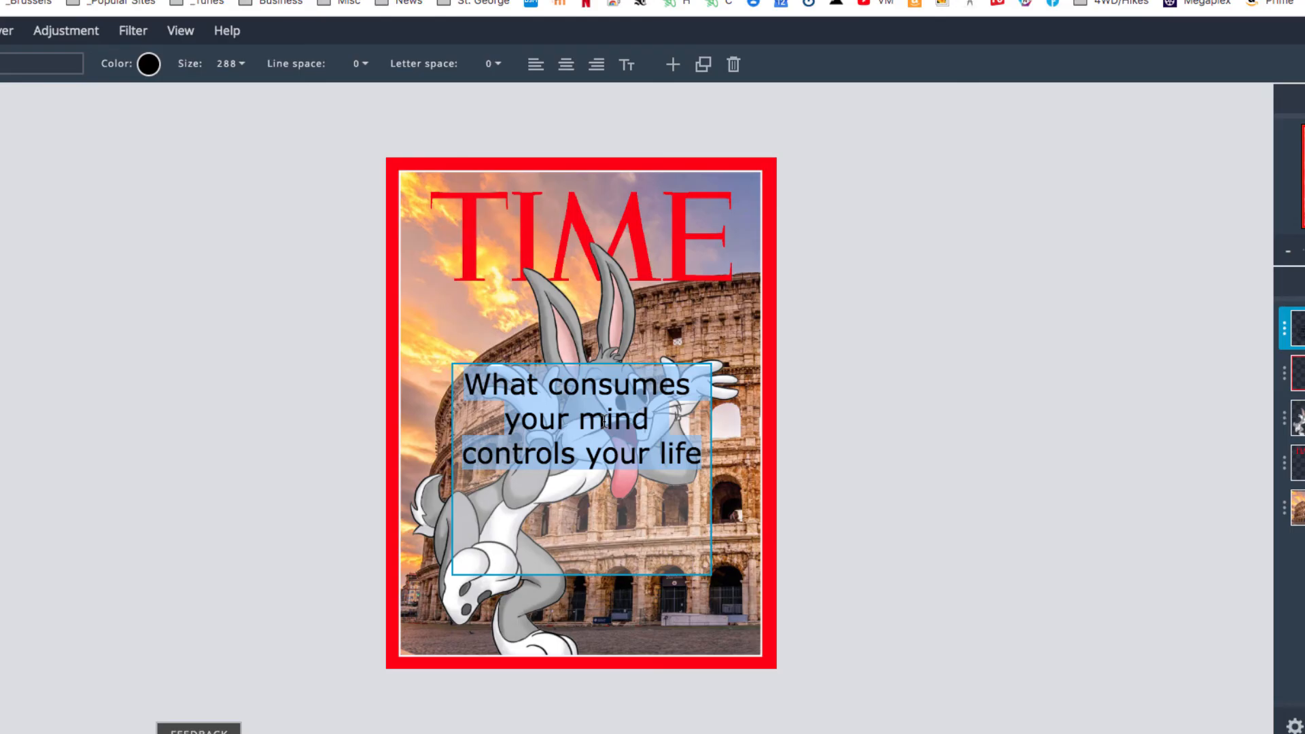
text(Roman)
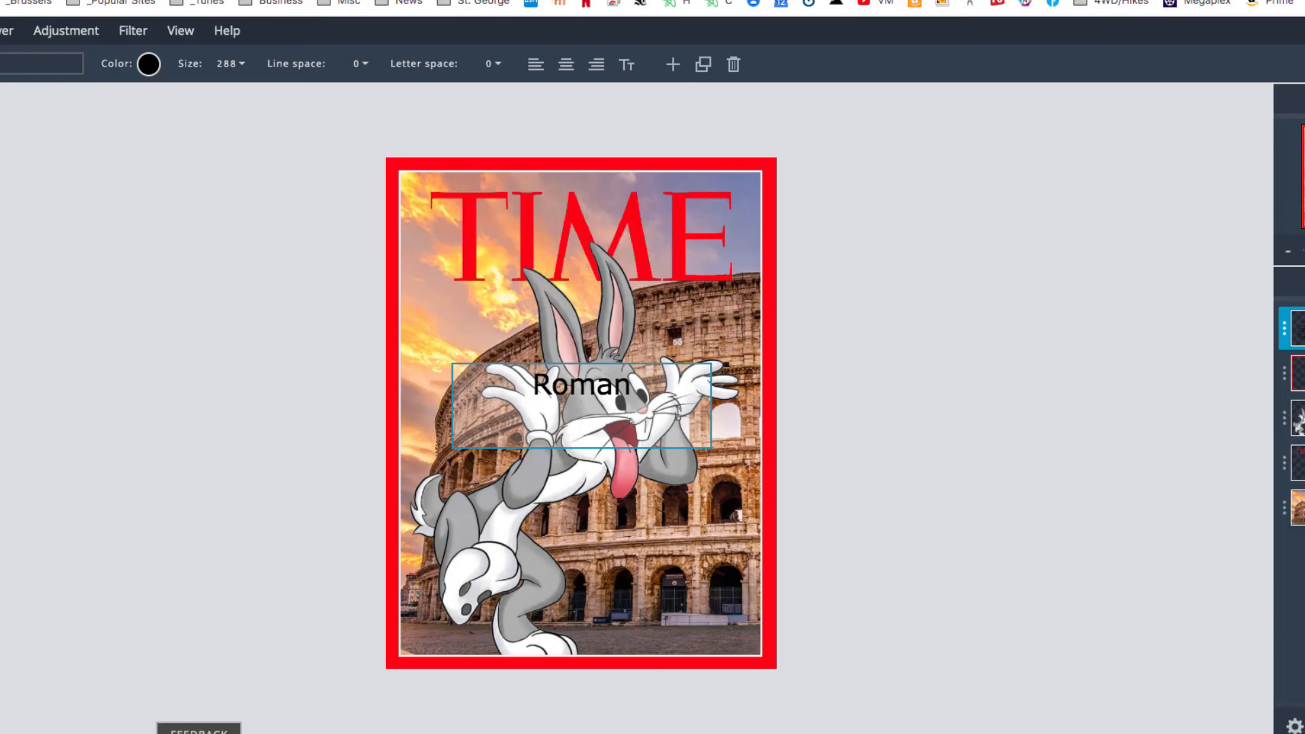
key(Return)
text(Bugs)
key(Return)
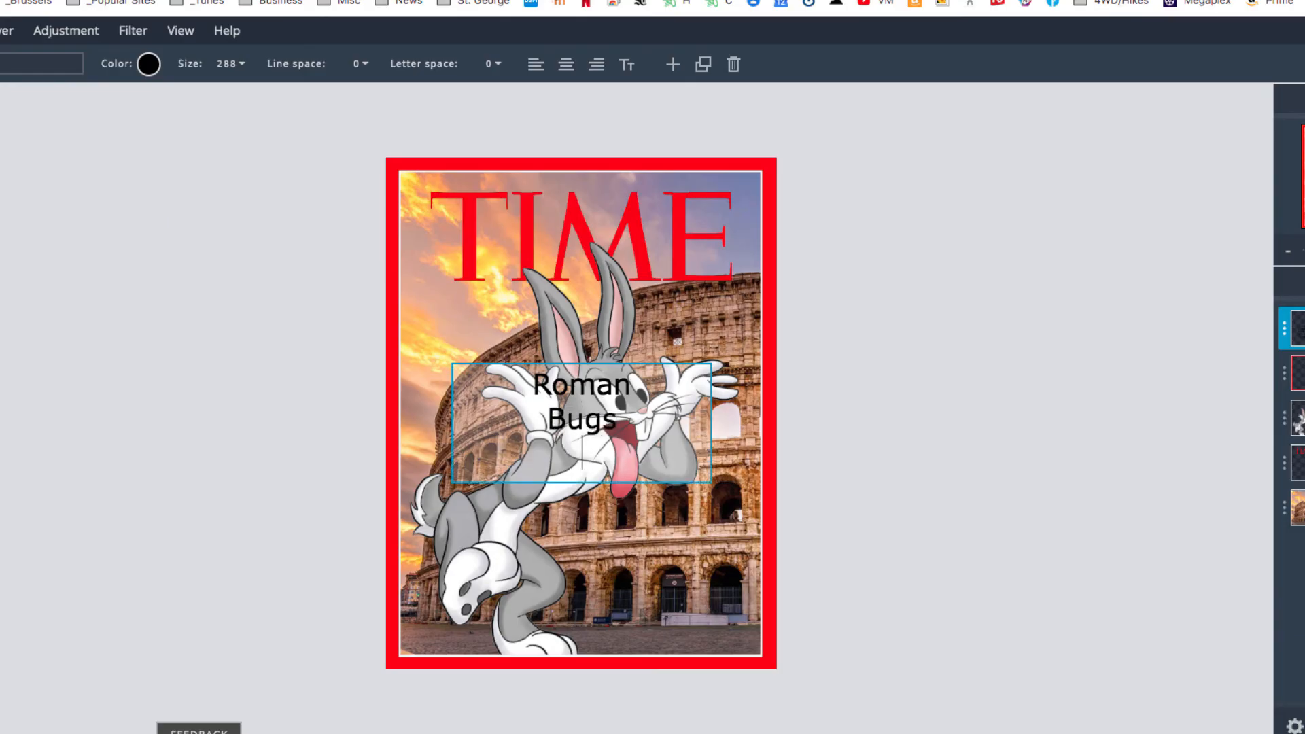
text(Inc)
key(BackSpace)
text(asion)
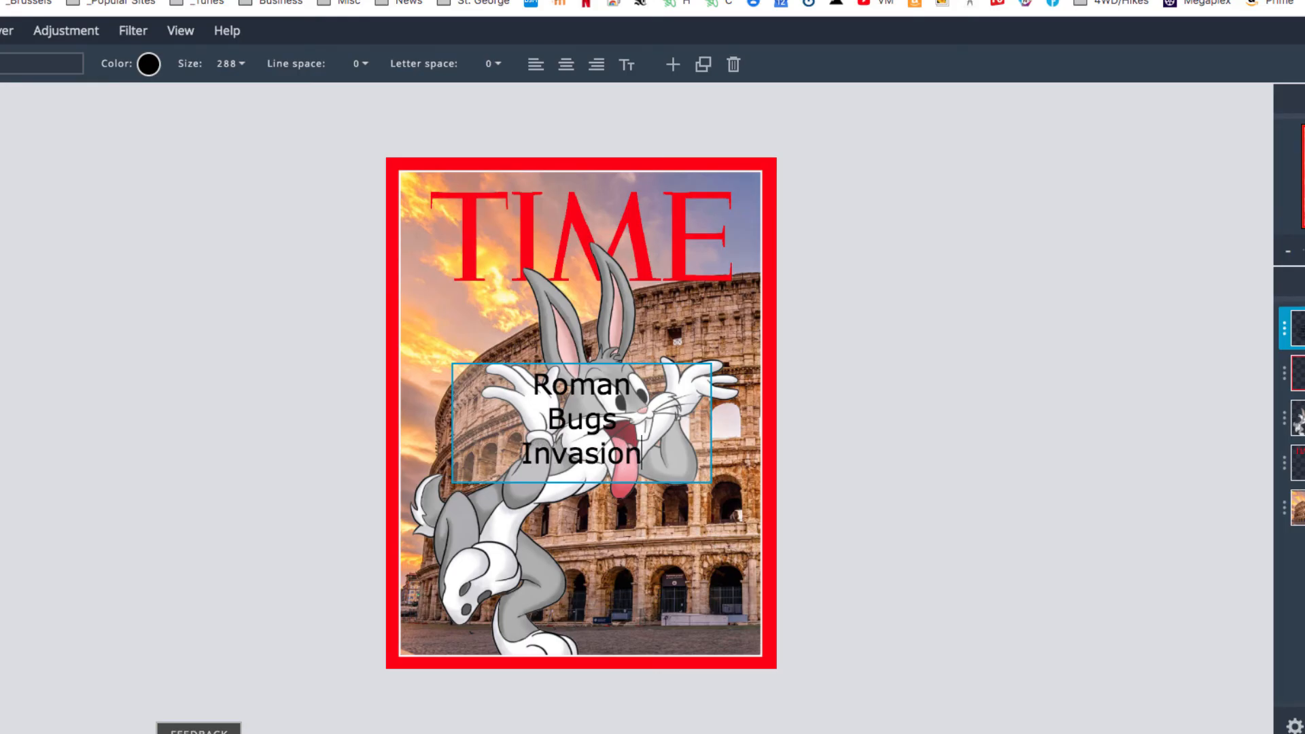
click(548, 72)
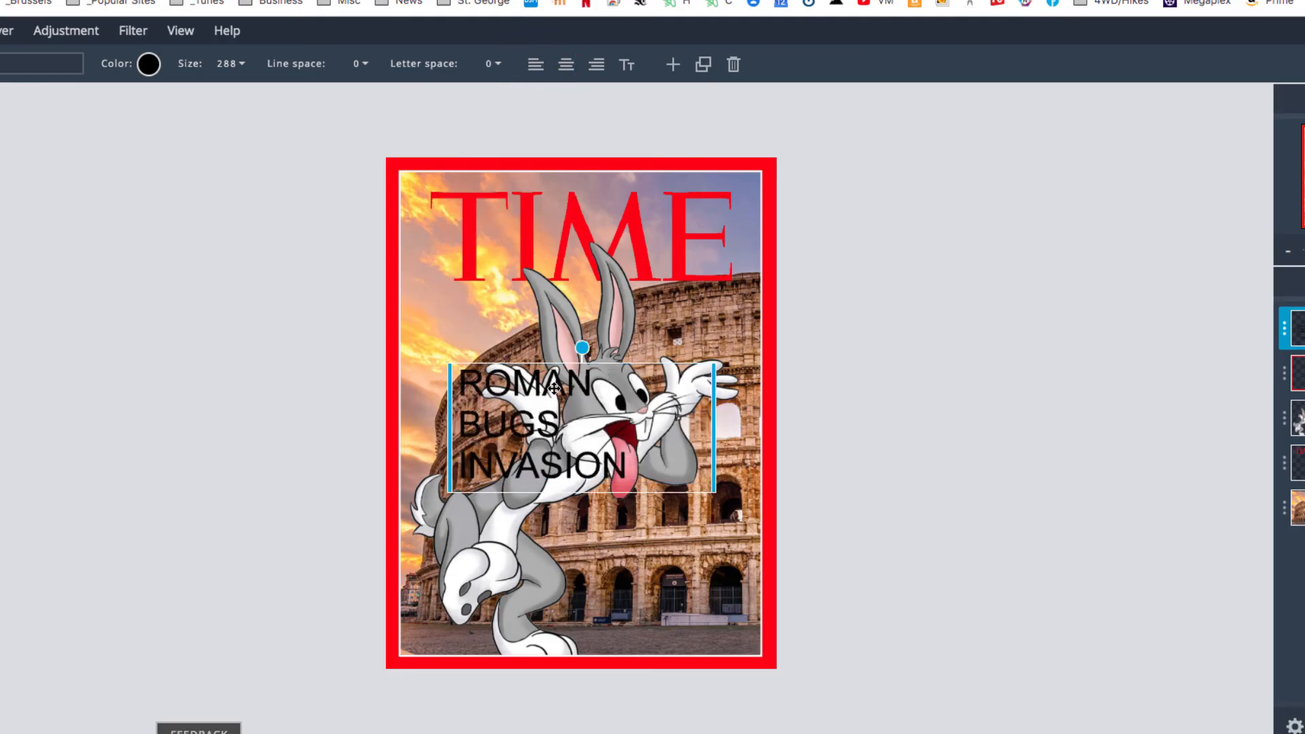
Step: Move the headline to the cover's lower-right area beside Bugs's feet and set its colour to white (#FFFFFF)
drag(553, 388, 680, 531)
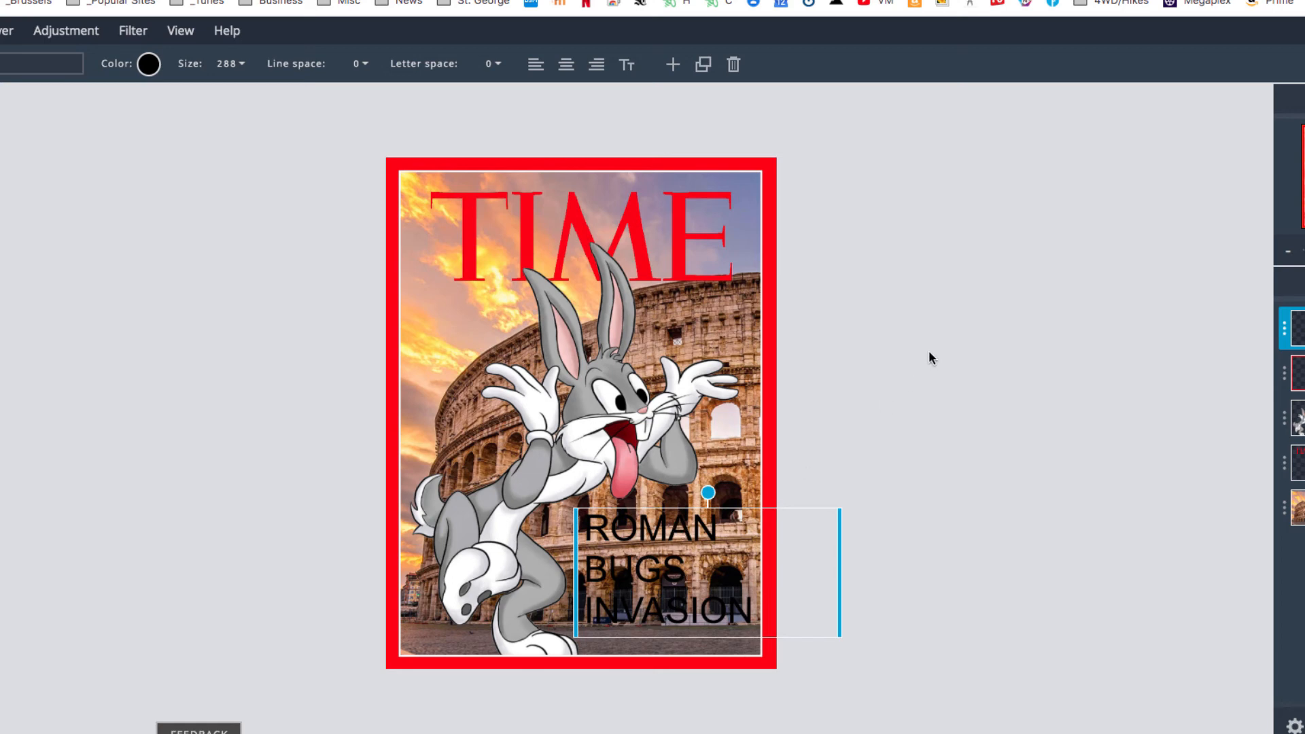
click(150, 68)
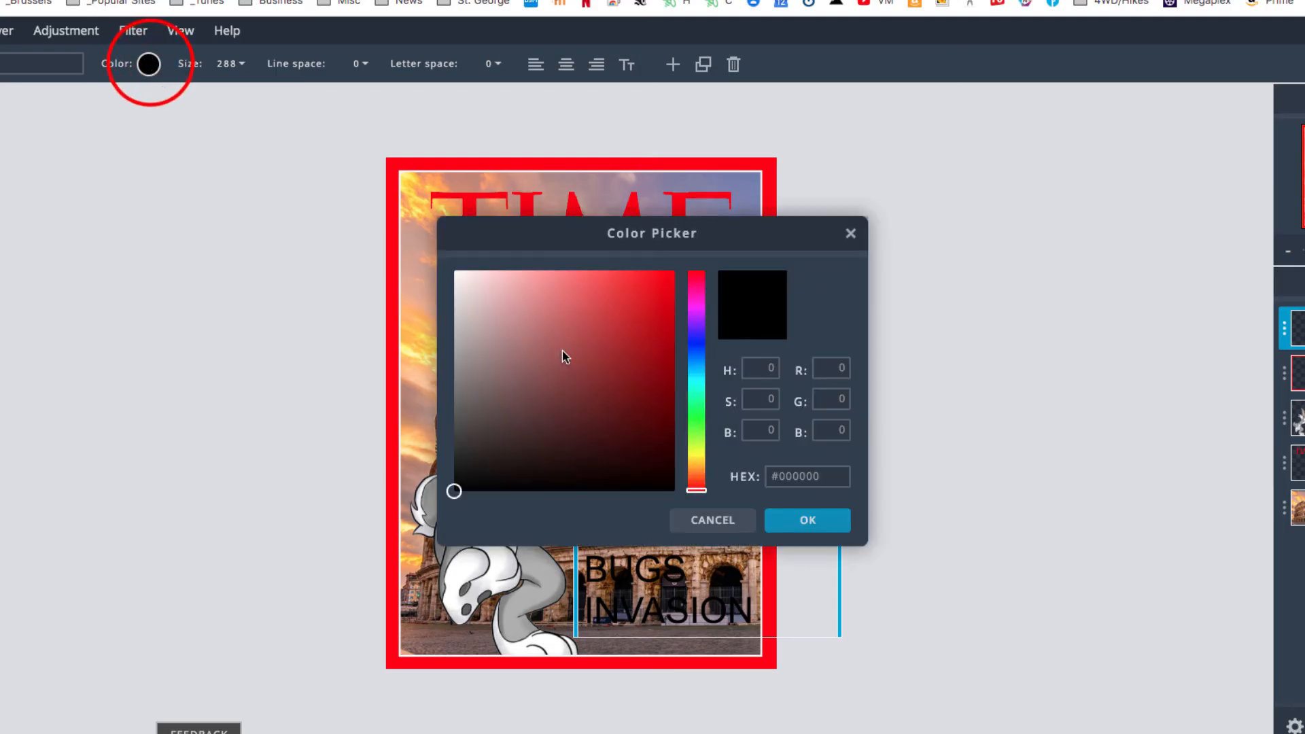
drag(530, 373, 452, 267)
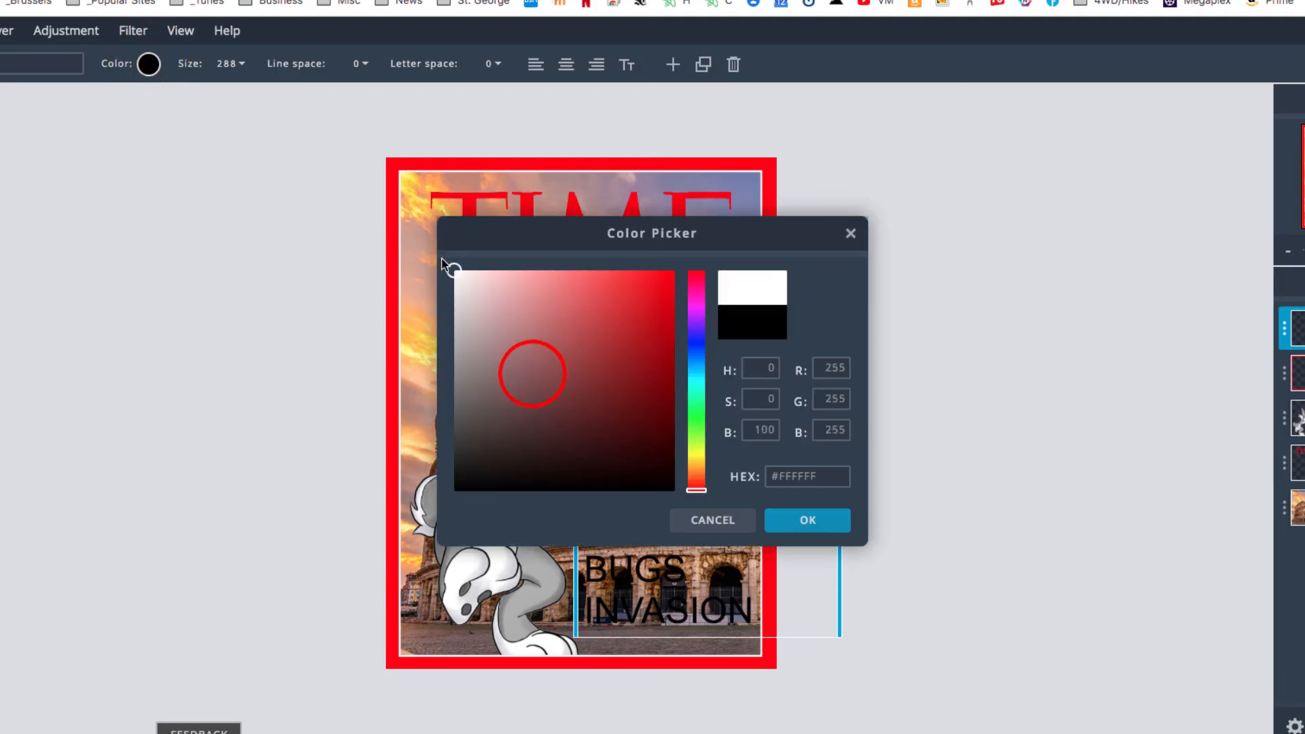
click(816, 522)
click(973, 355)
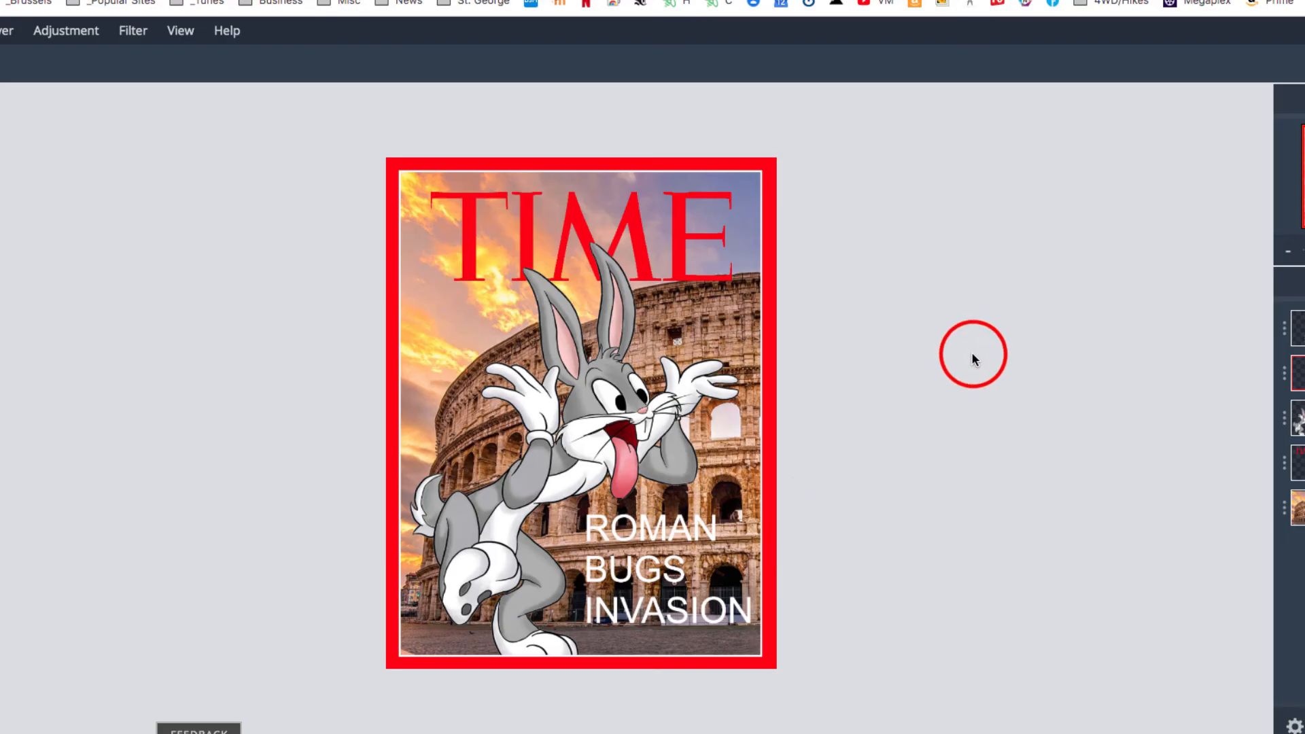
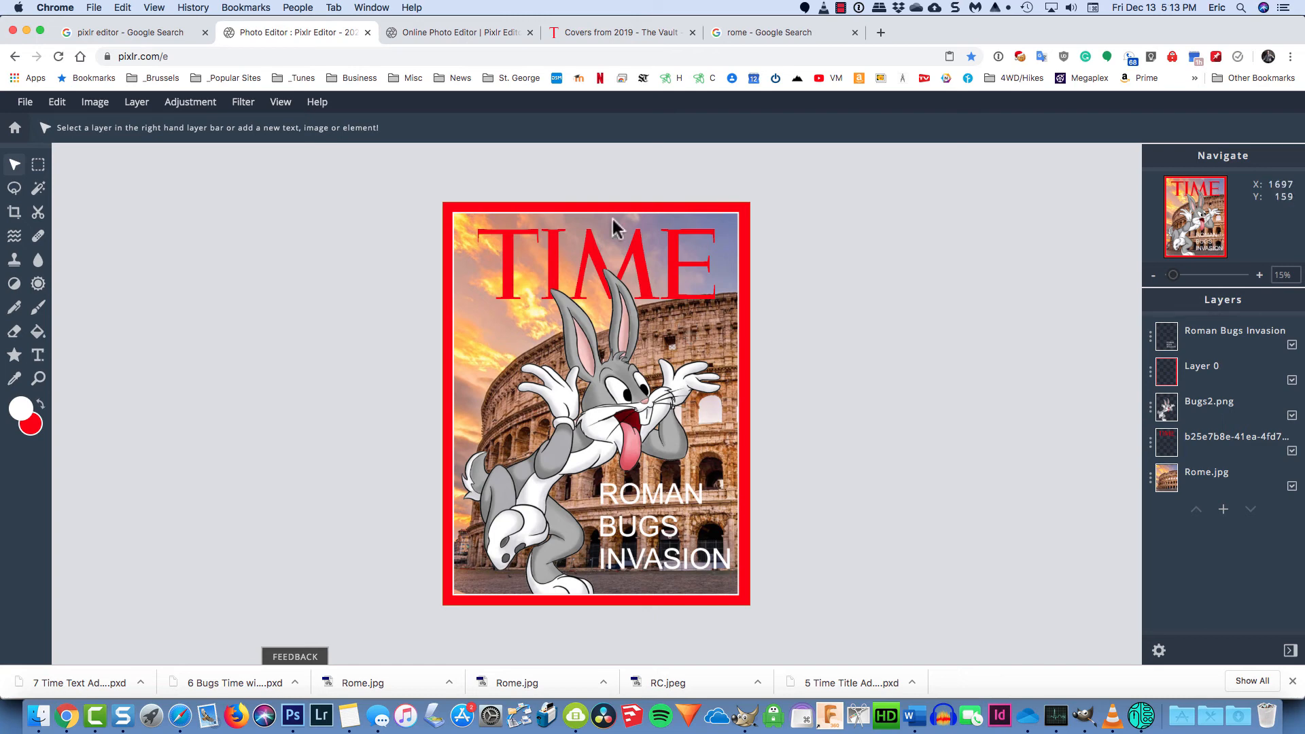
Step: Blur the Rome.jpg background layer with an amount of 42, and undo and redo the blur to compare the result
click(465, 34)
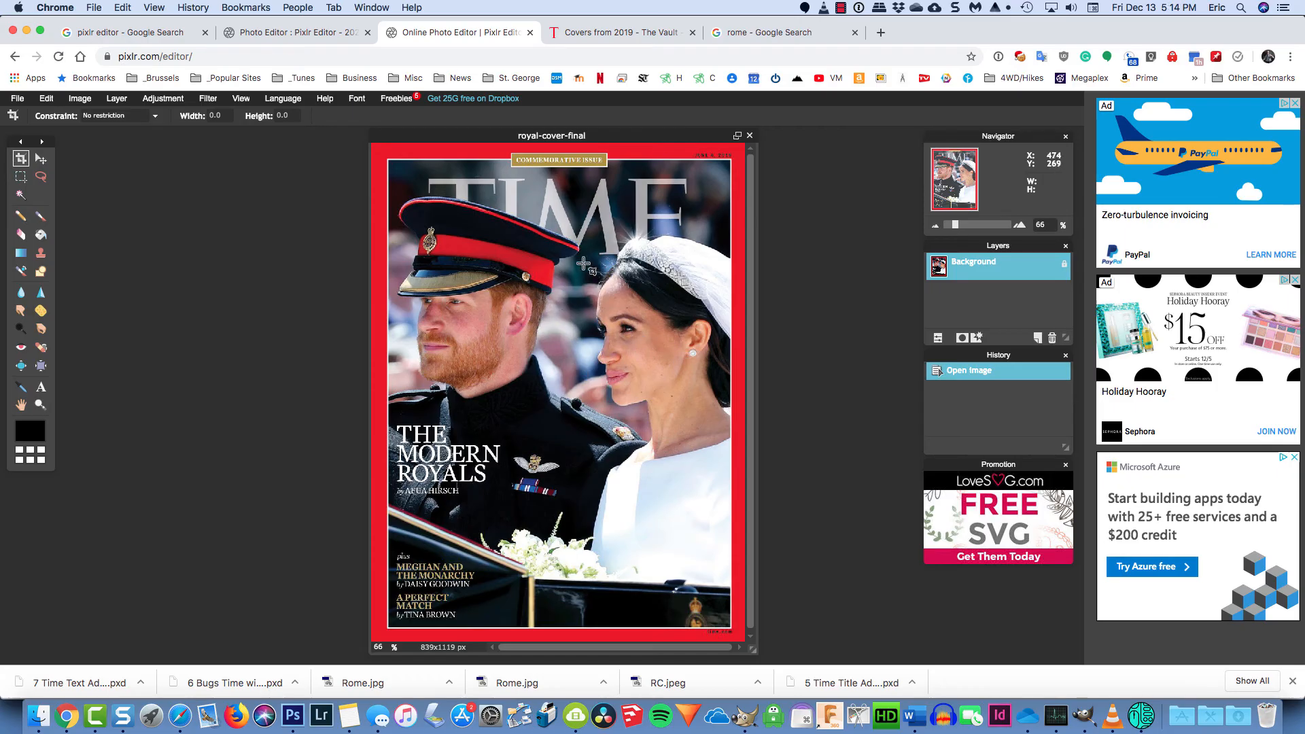
click(297, 34)
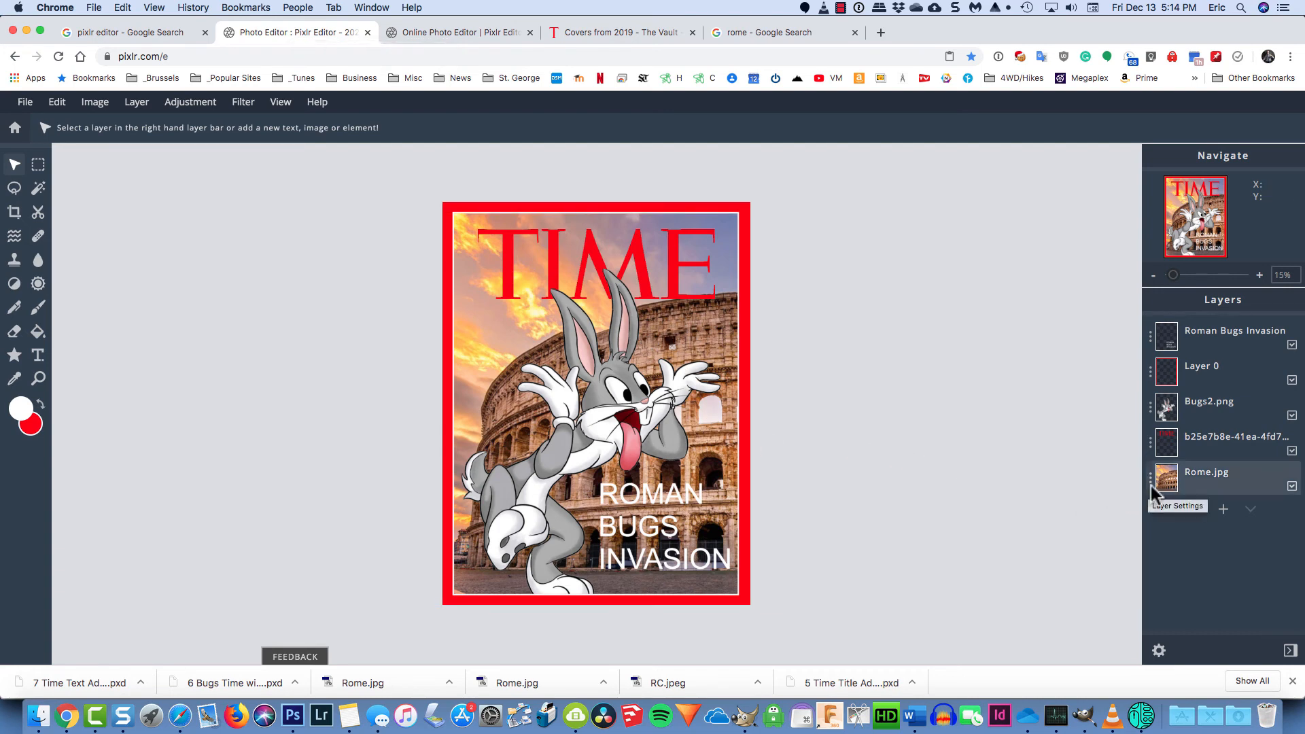
click(1204, 478)
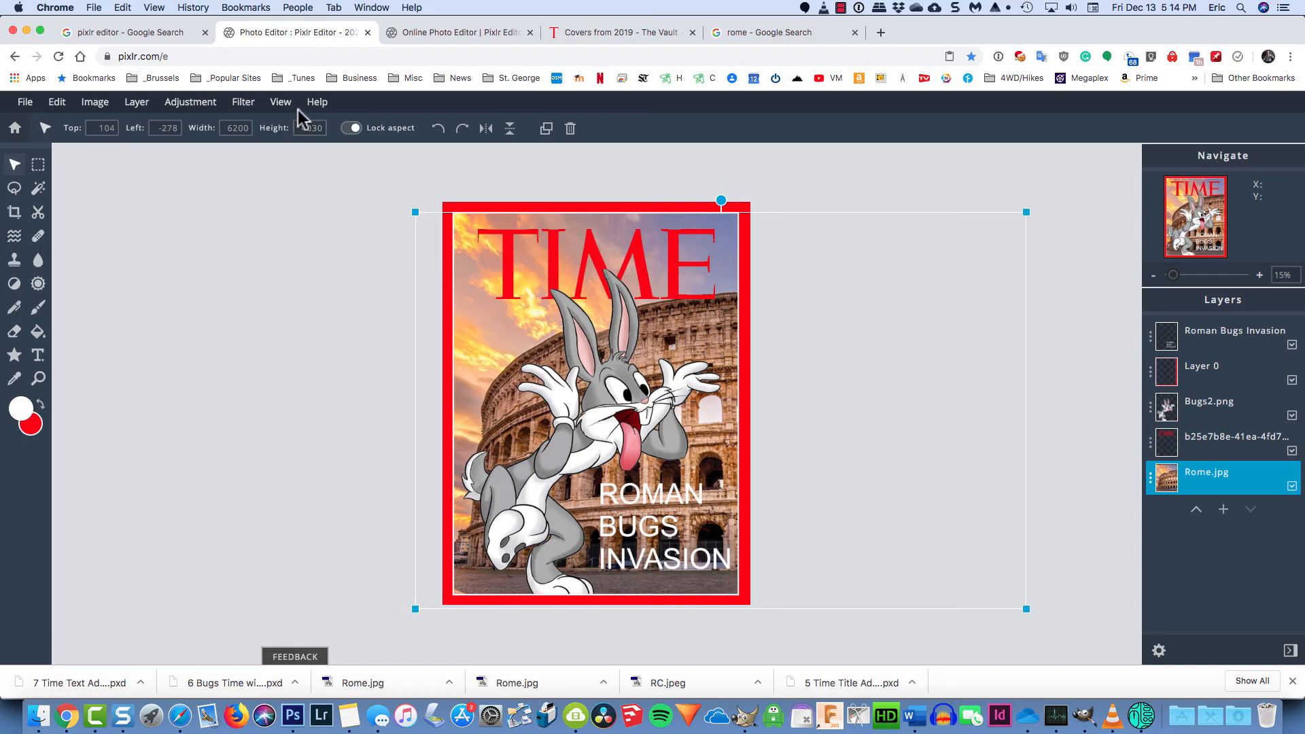
click(241, 108)
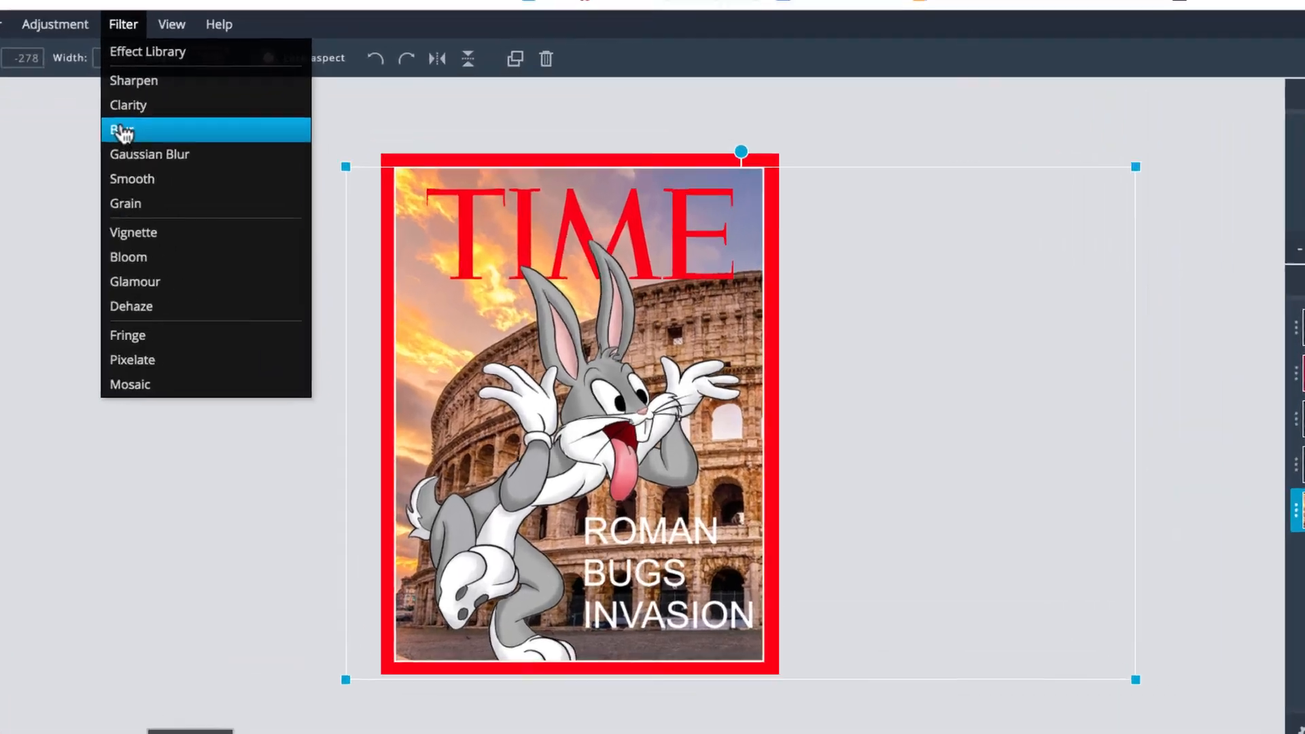
click(242, 183)
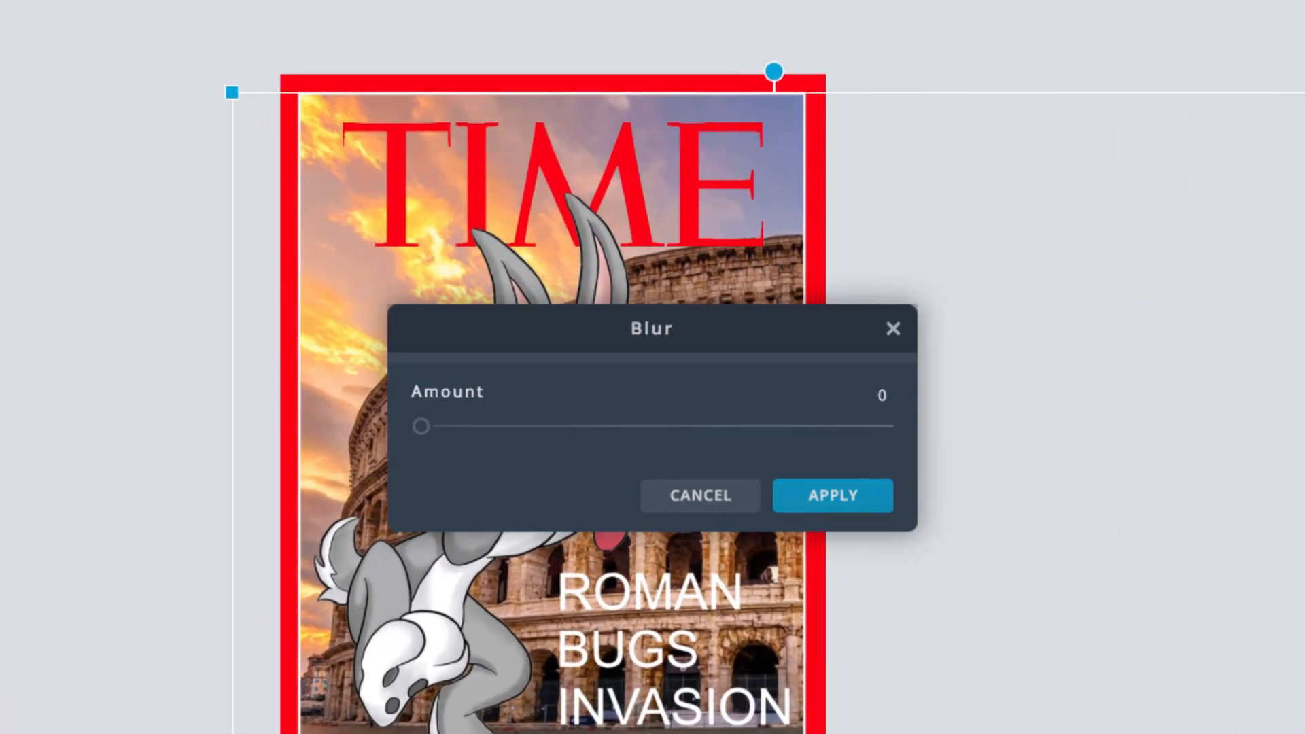
right_click(242, 180)
key(Escape)
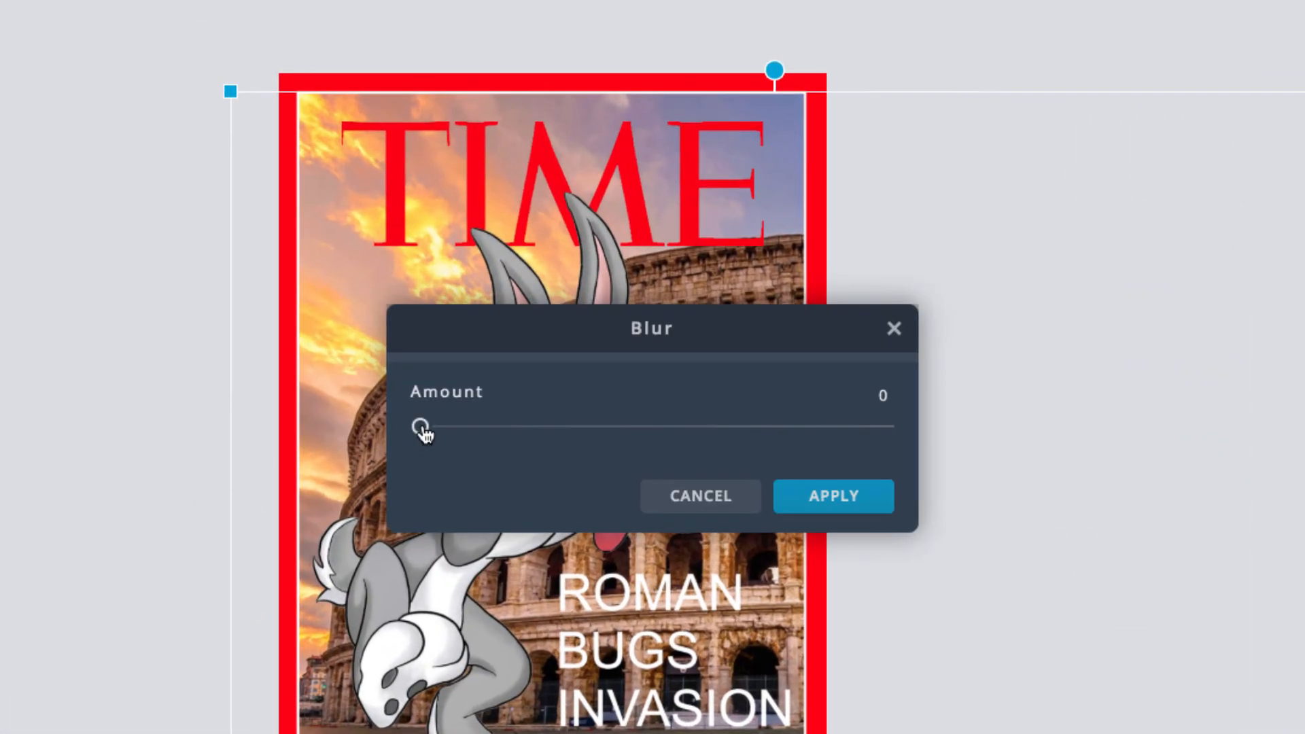
drag(423, 432, 615, 435)
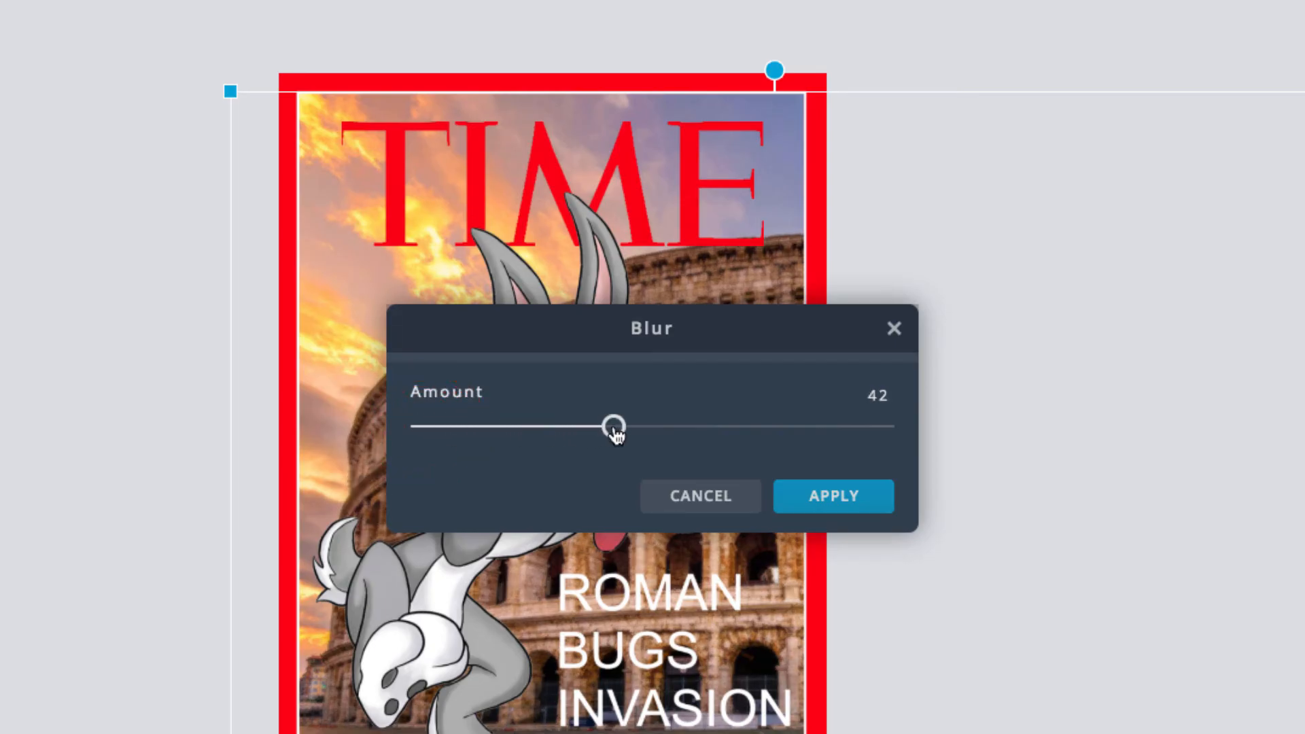
right_click(616, 435)
drag(626, 376, 615, 428)
click(823, 502)
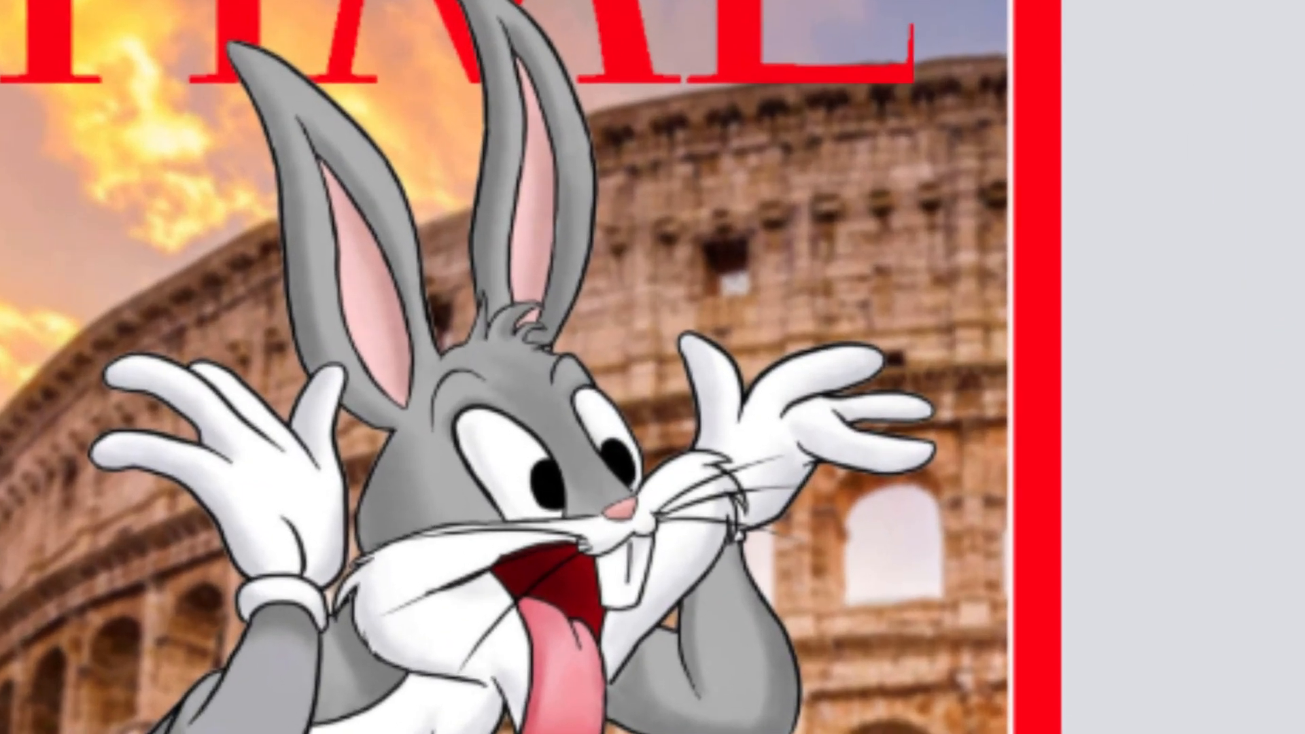
key(ctrl+z)
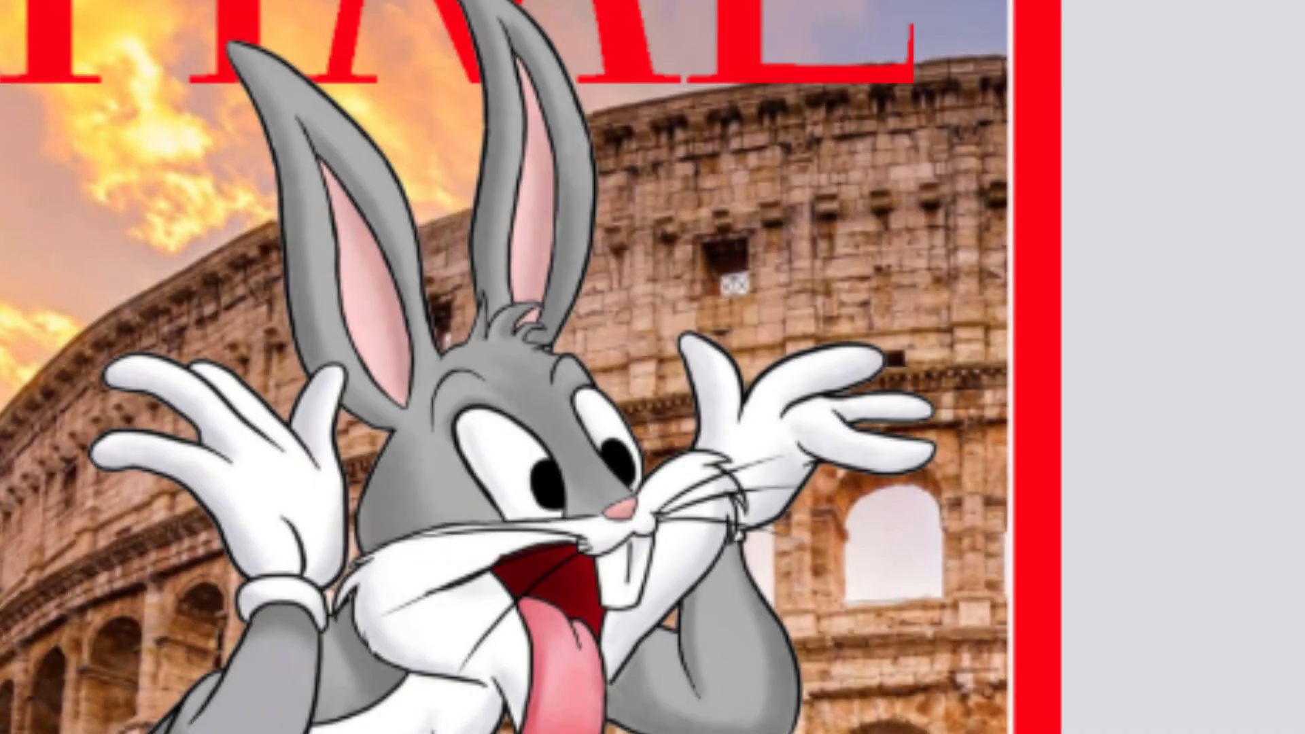
key(ctrl+shift+z)
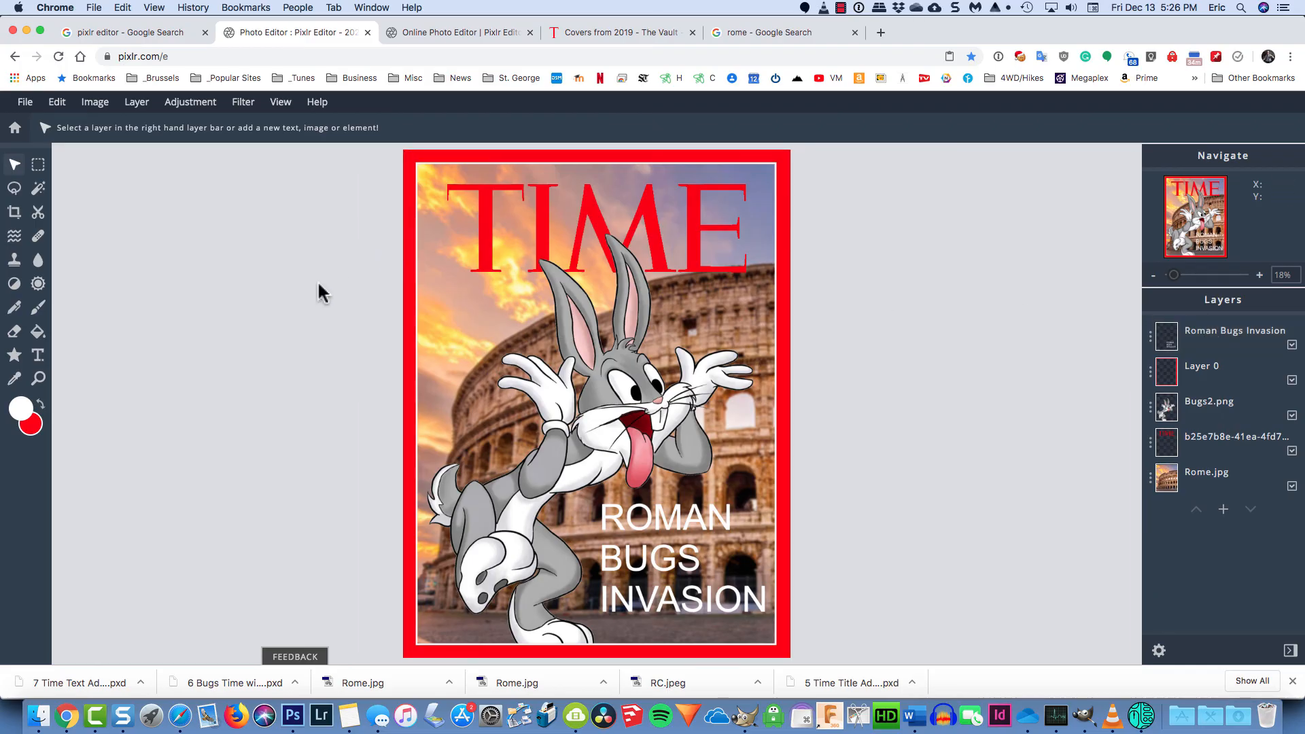
Step: Start saving the finished cover and name the file "Time Finished"
click(25, 102)
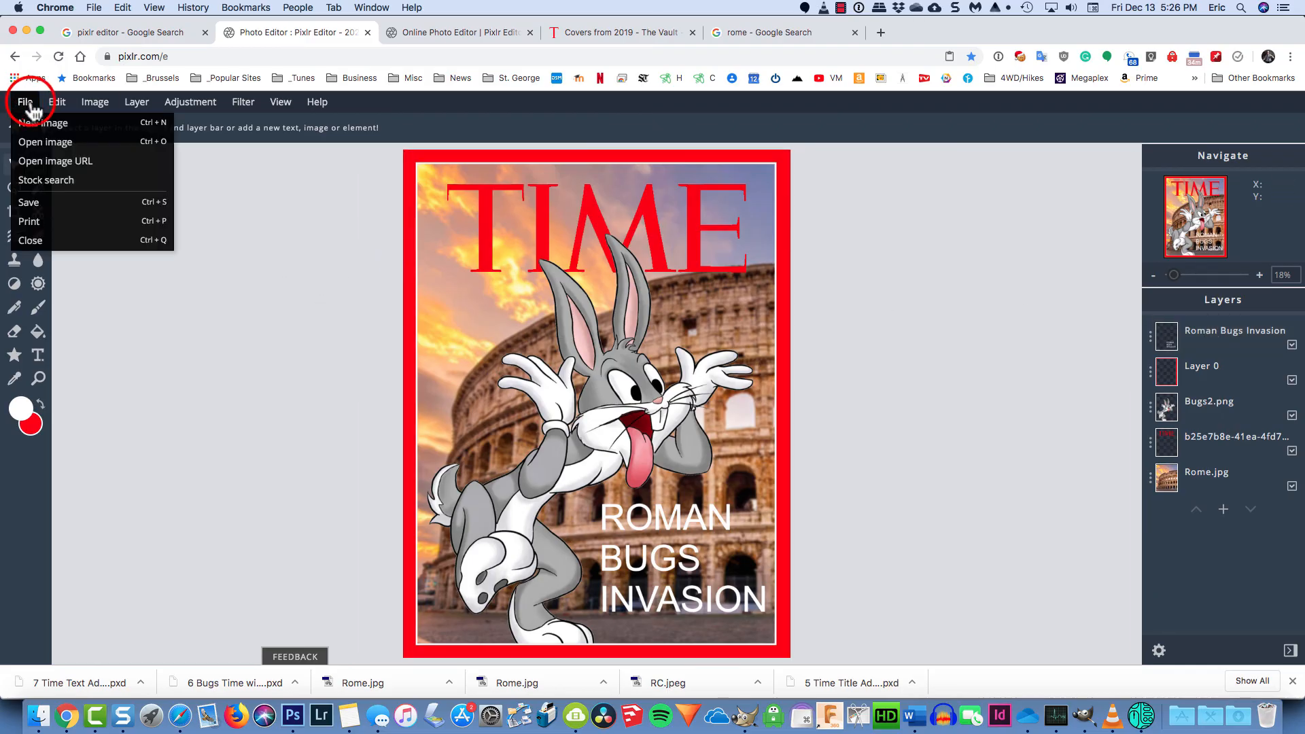
click(29, 202)
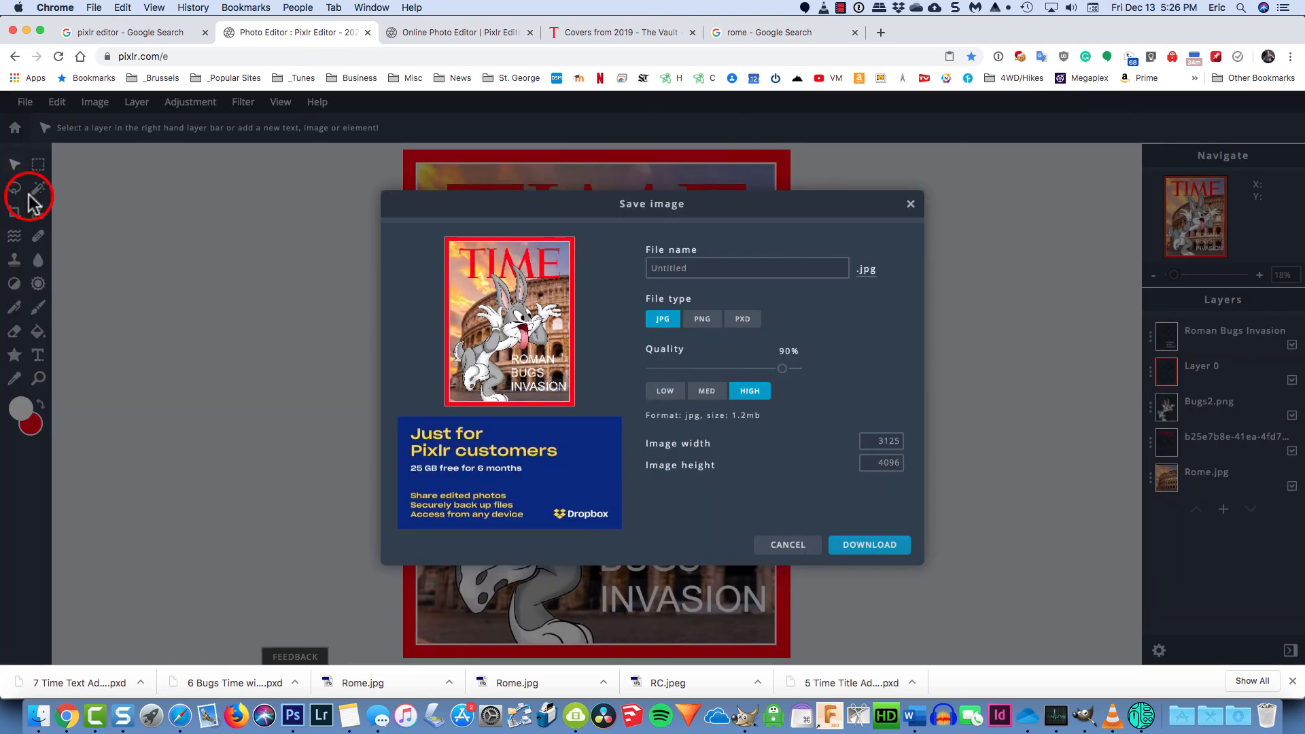
click(674, 268)
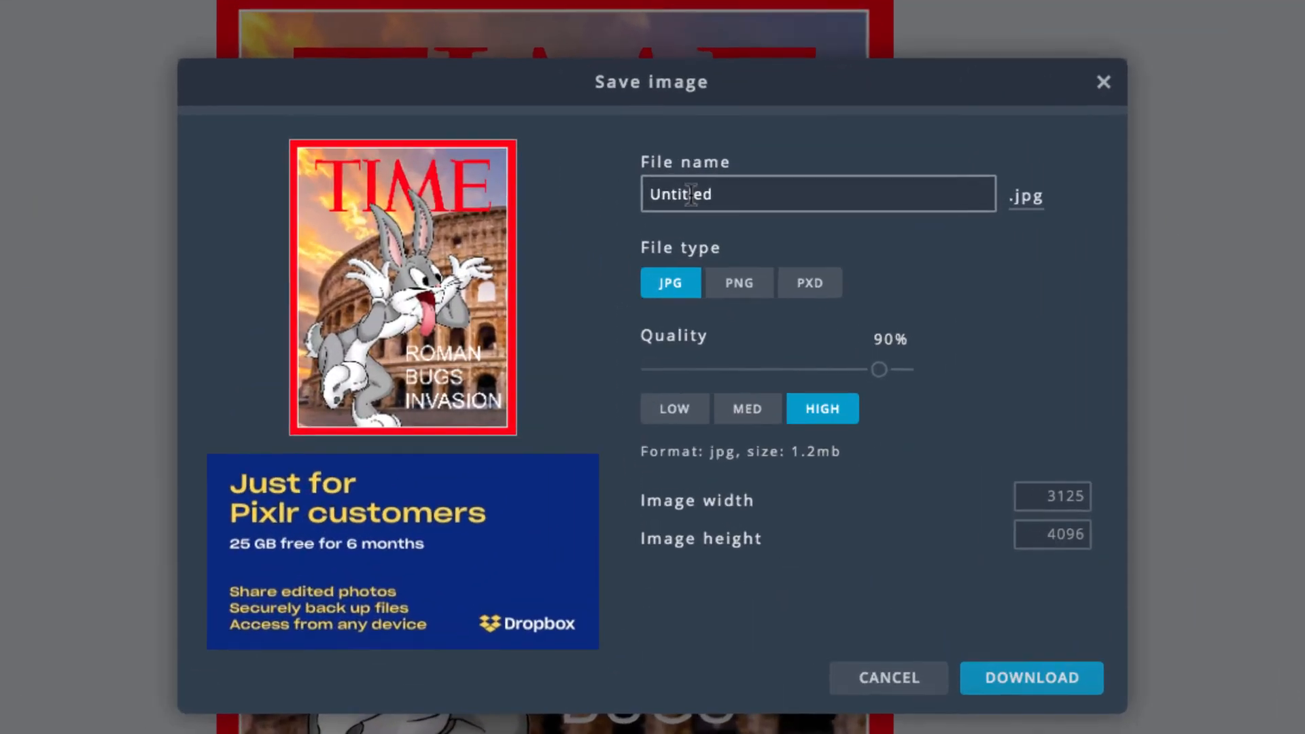
double_click(674, 267)
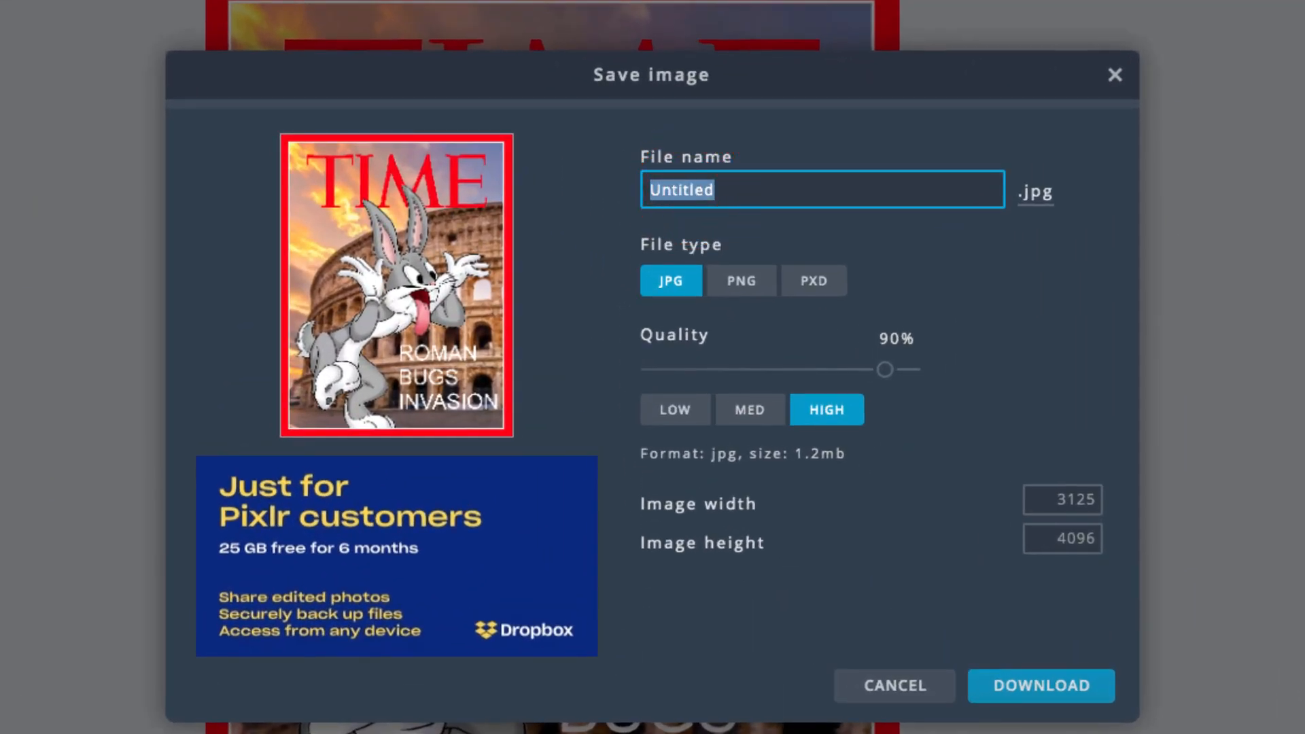
text(Time F)
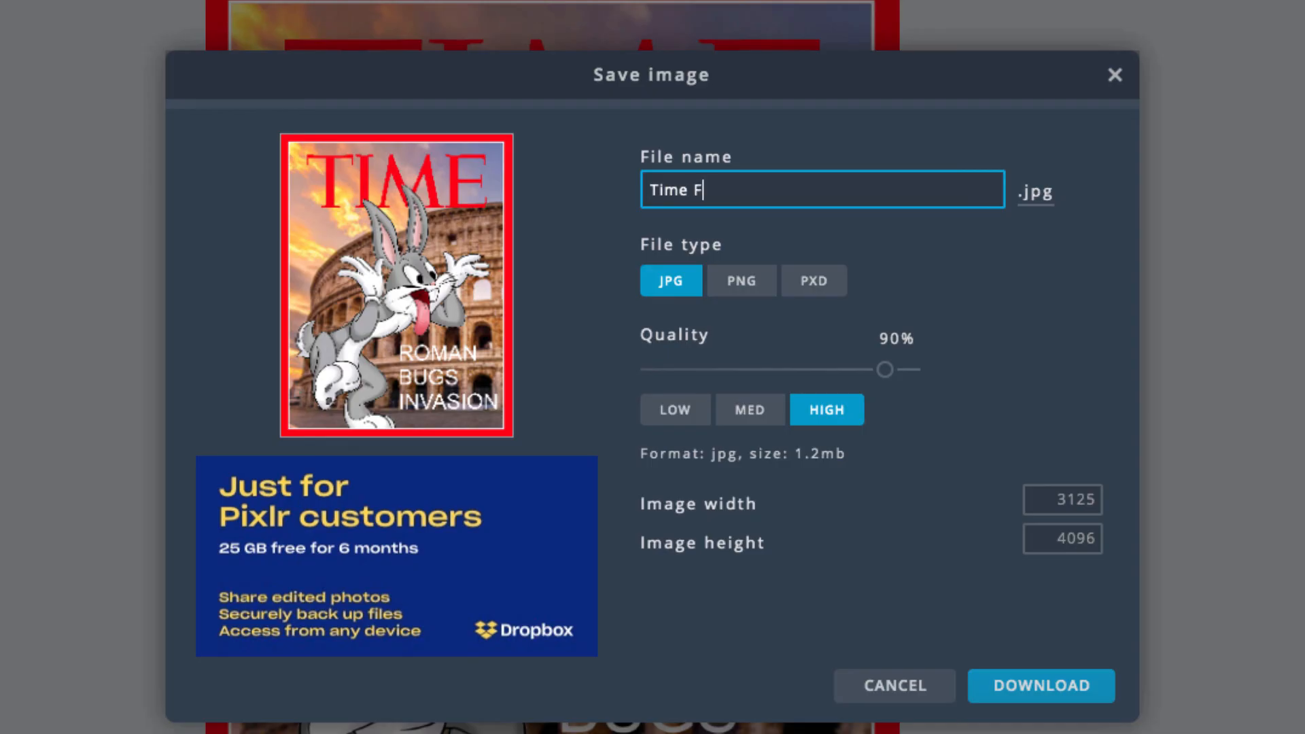
text(inished)
Step: Download the cover as a JPG at 100% quality into the TIME Magazine Cover - Pixlr folder
click(818, 286)
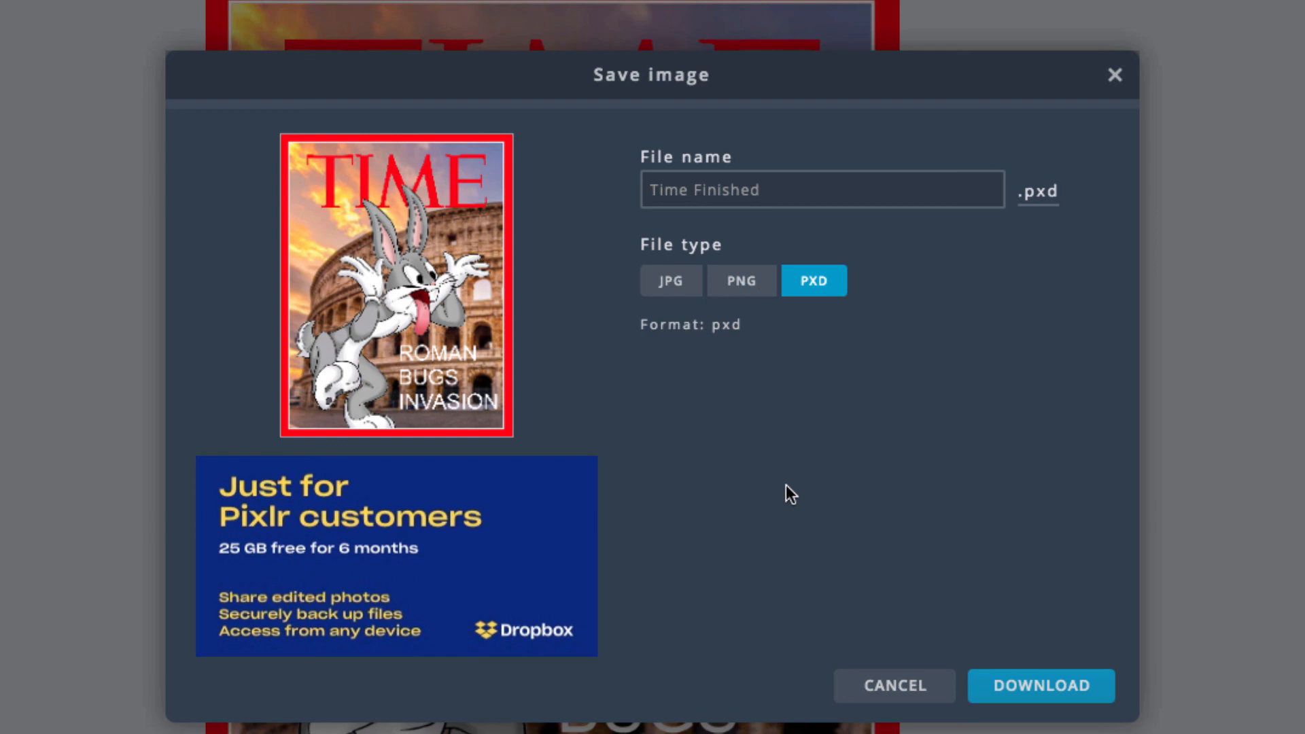
click(671, 285)
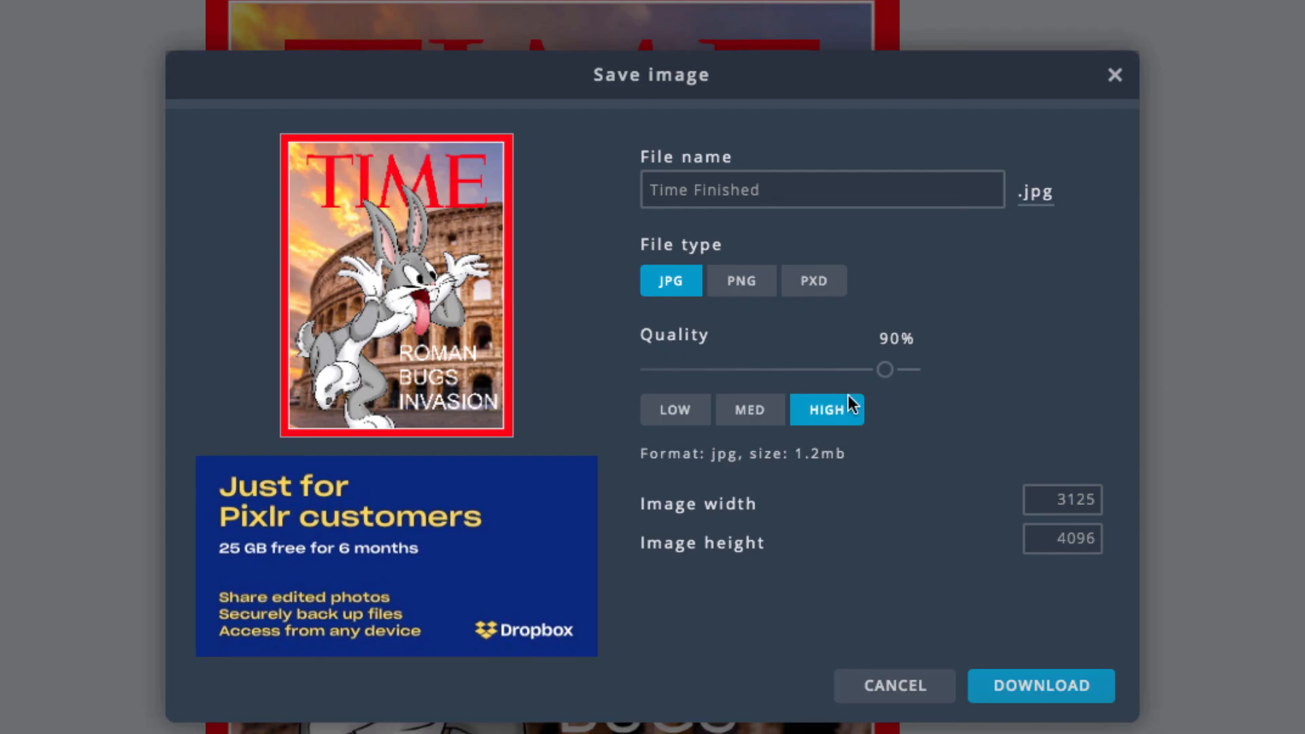
drag(882, 366, 894, 373)
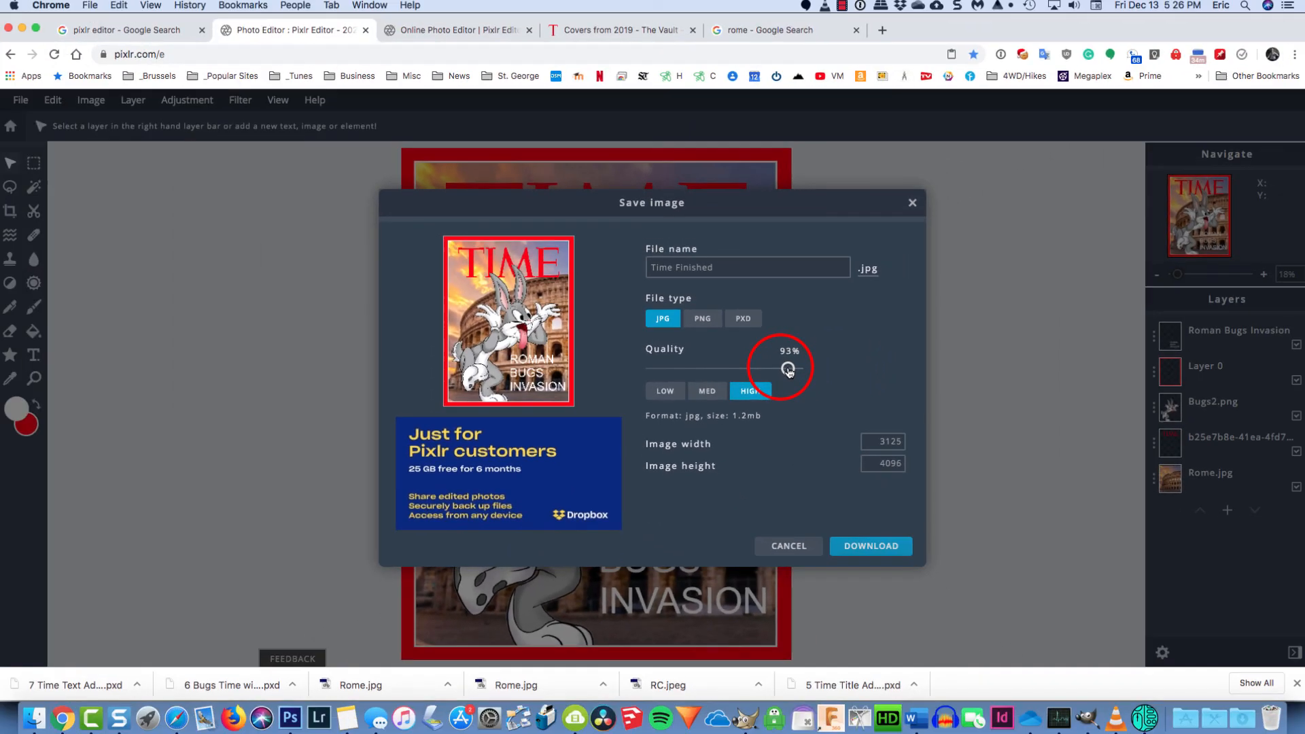
drag(788, 371, 808, 373)
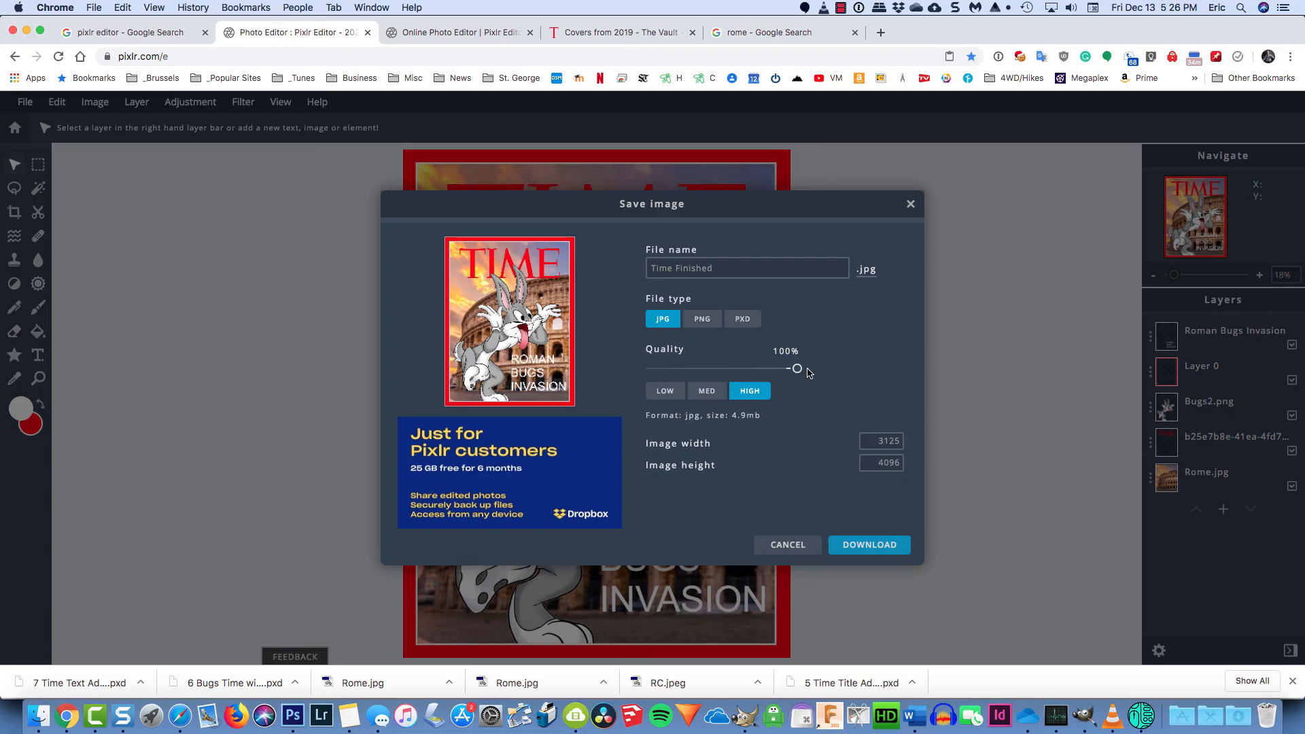
click(864, 549)
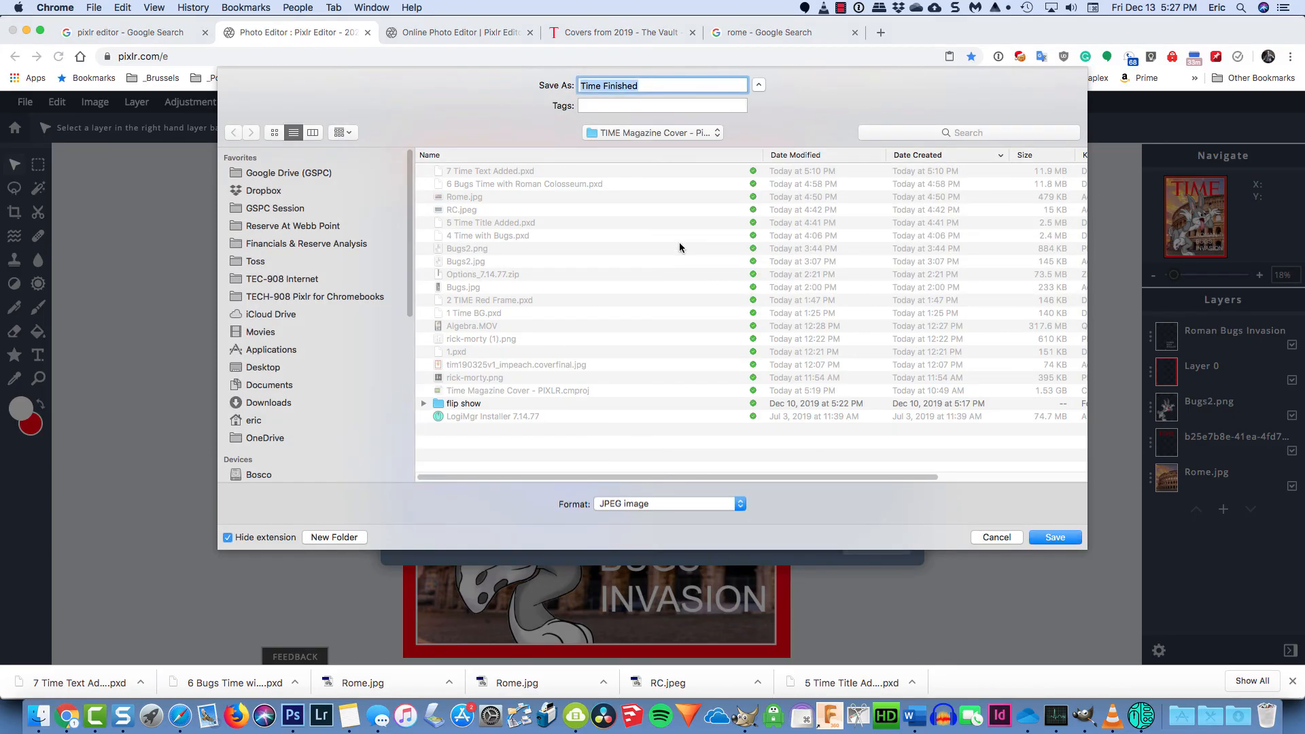
click(1054, 538)
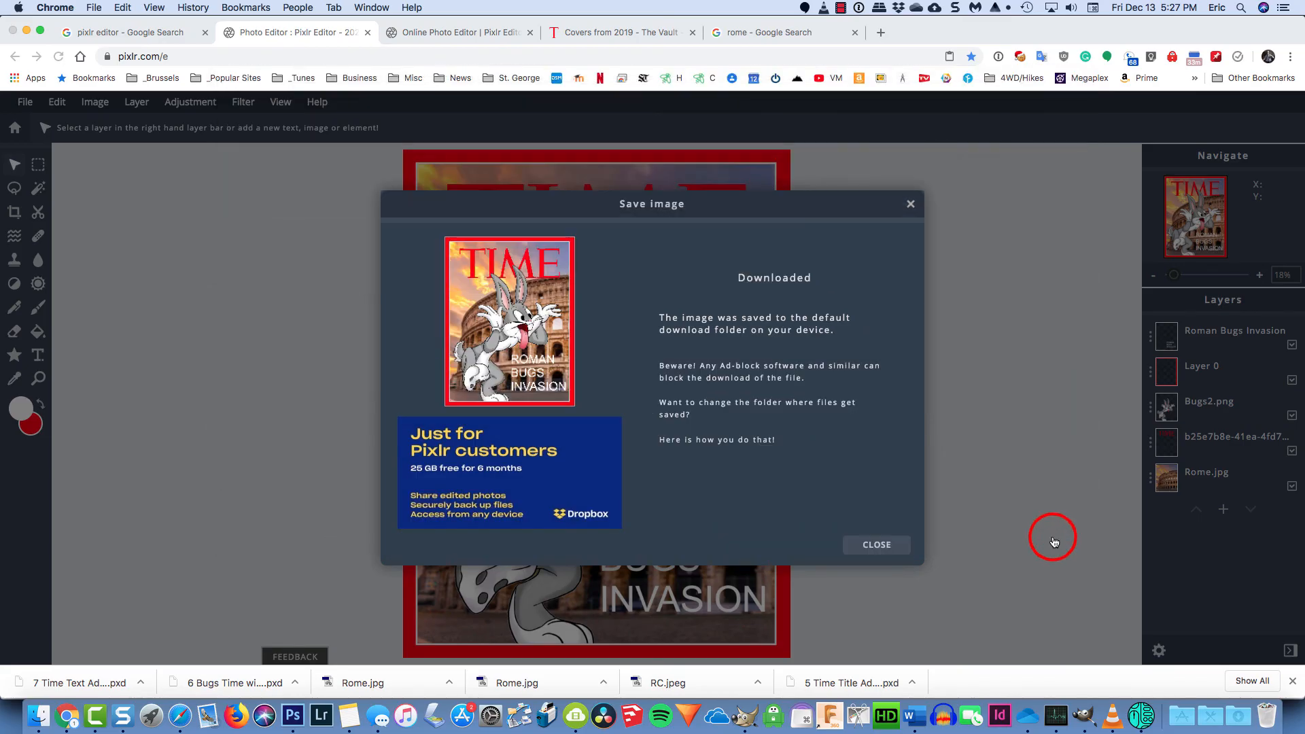
click(864, 547)
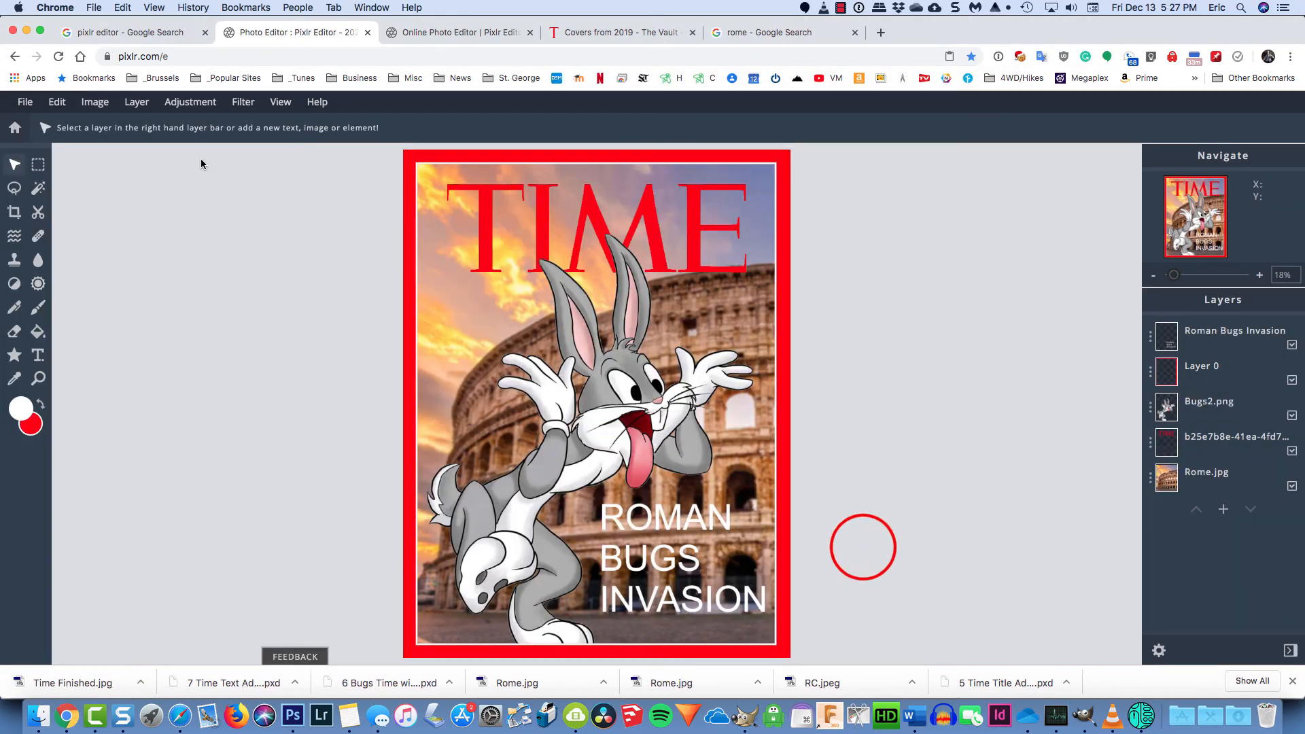
Step: Browse for an image to open in the TIME Magazine Cover - Pixlr folder and show its files as a list
click(26, 105)
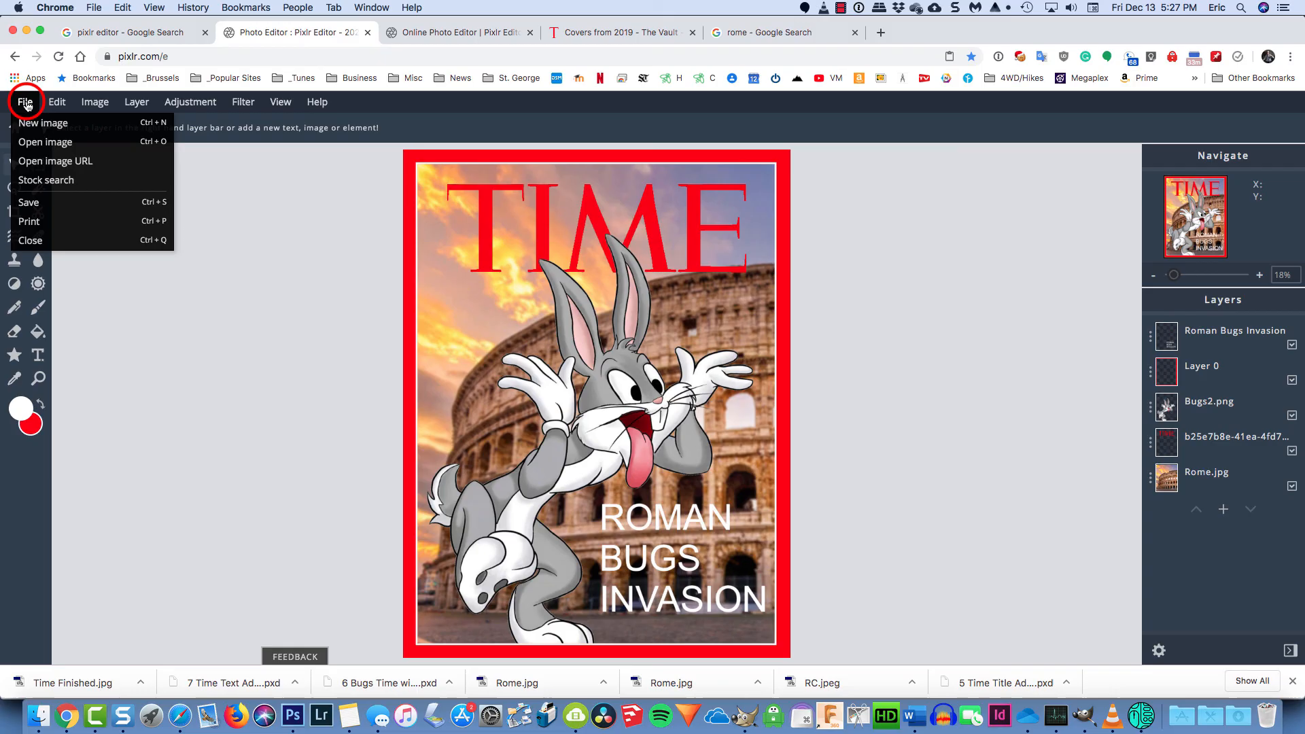
click(38, 140)
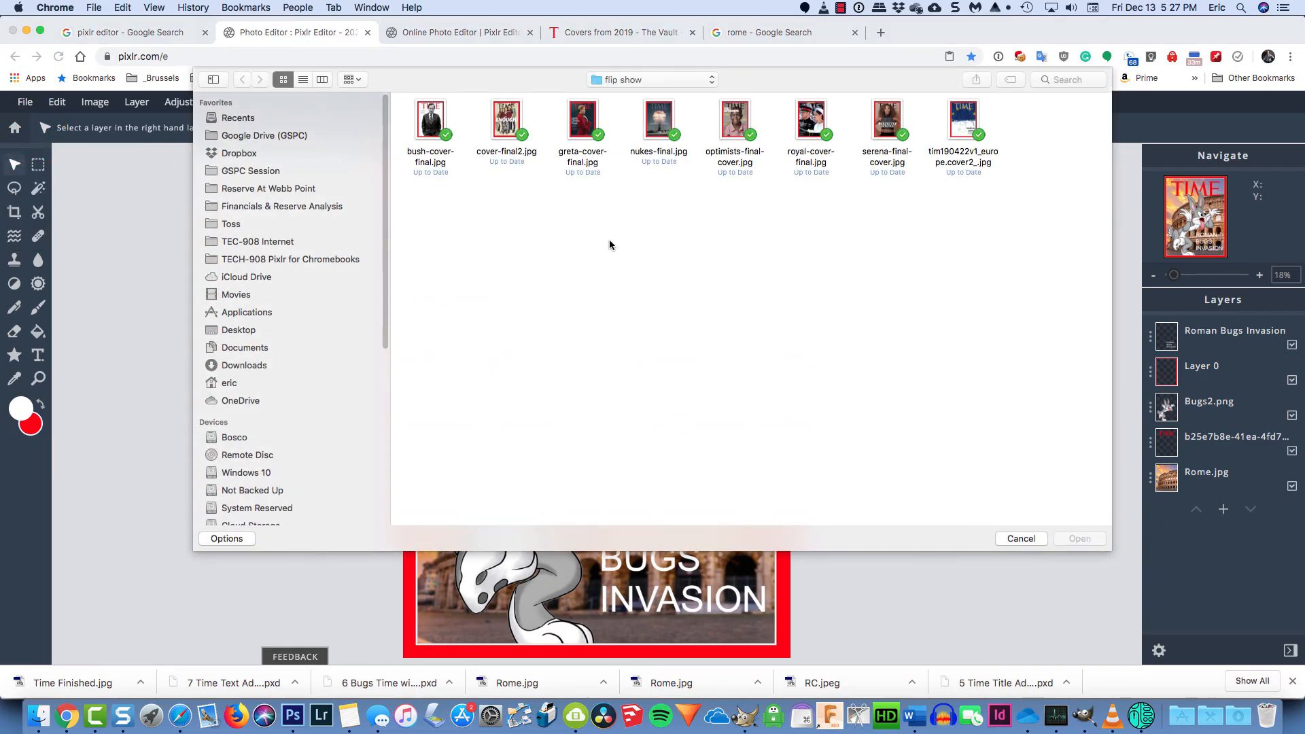
click(655, 80)
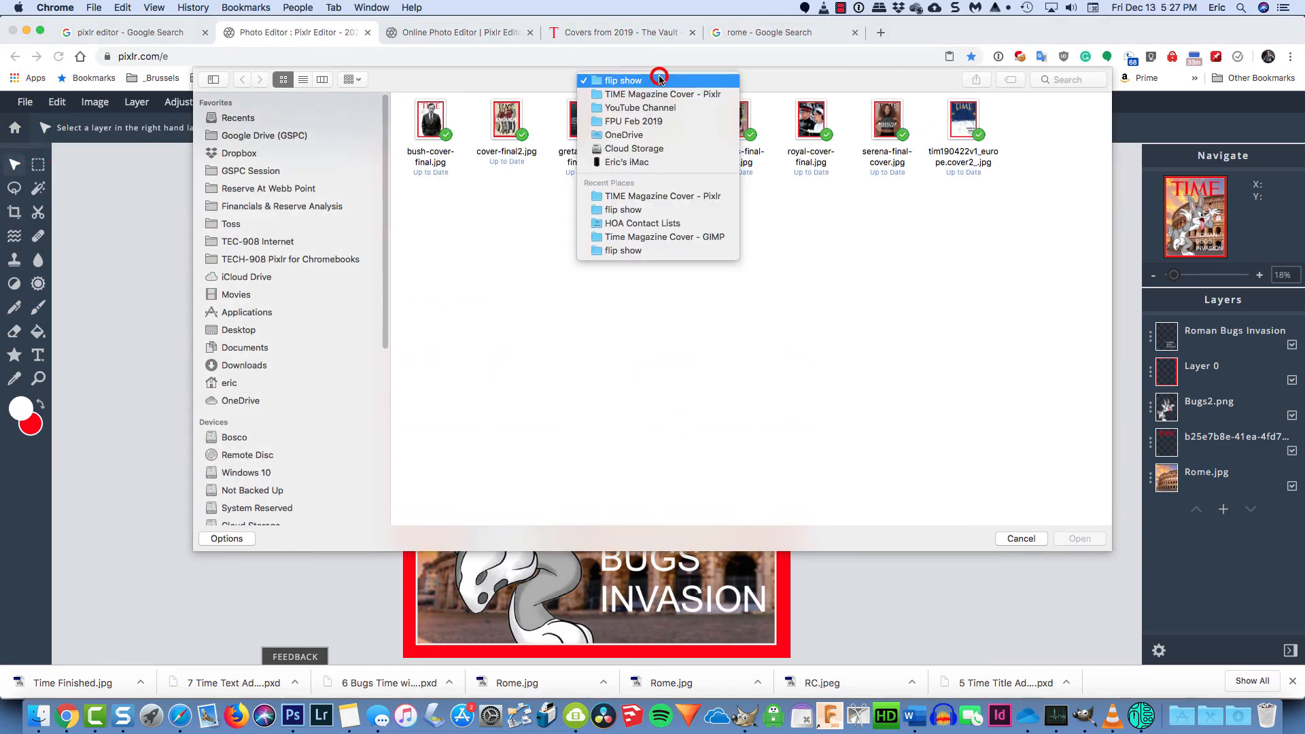
click(657, 93)
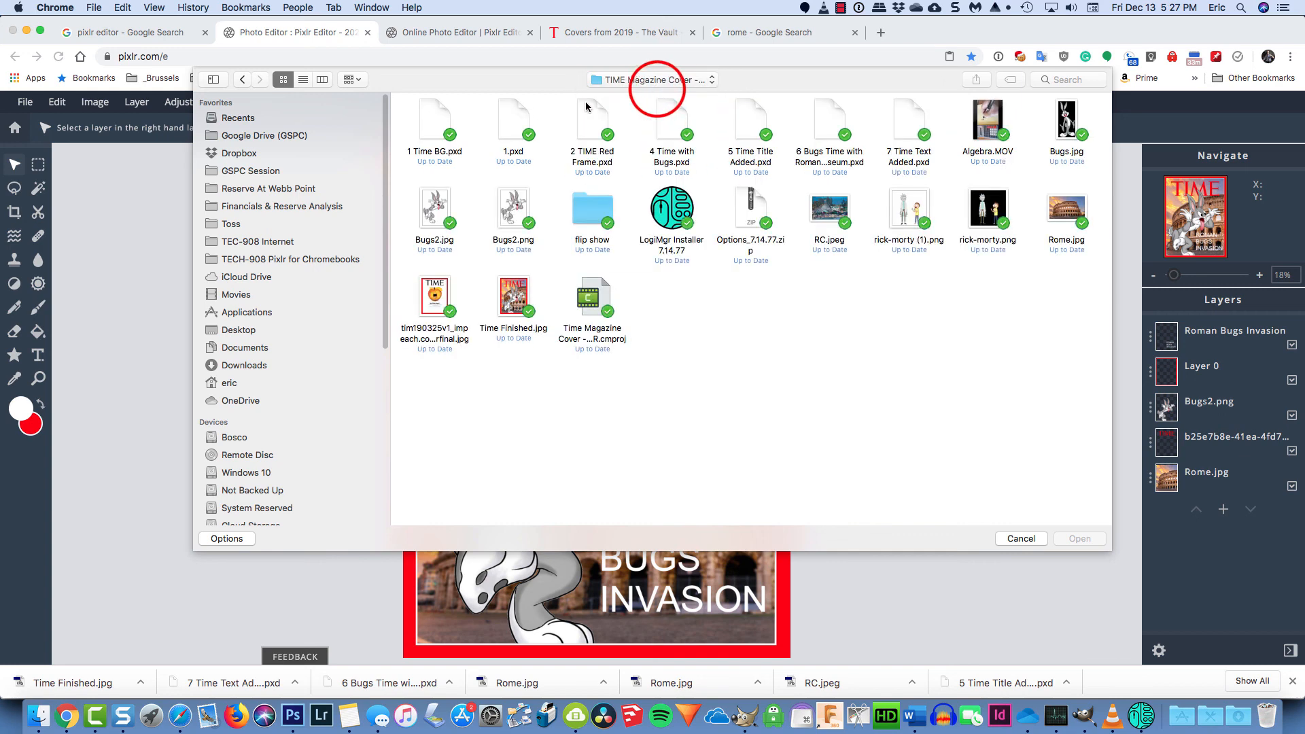
click(286, 81)
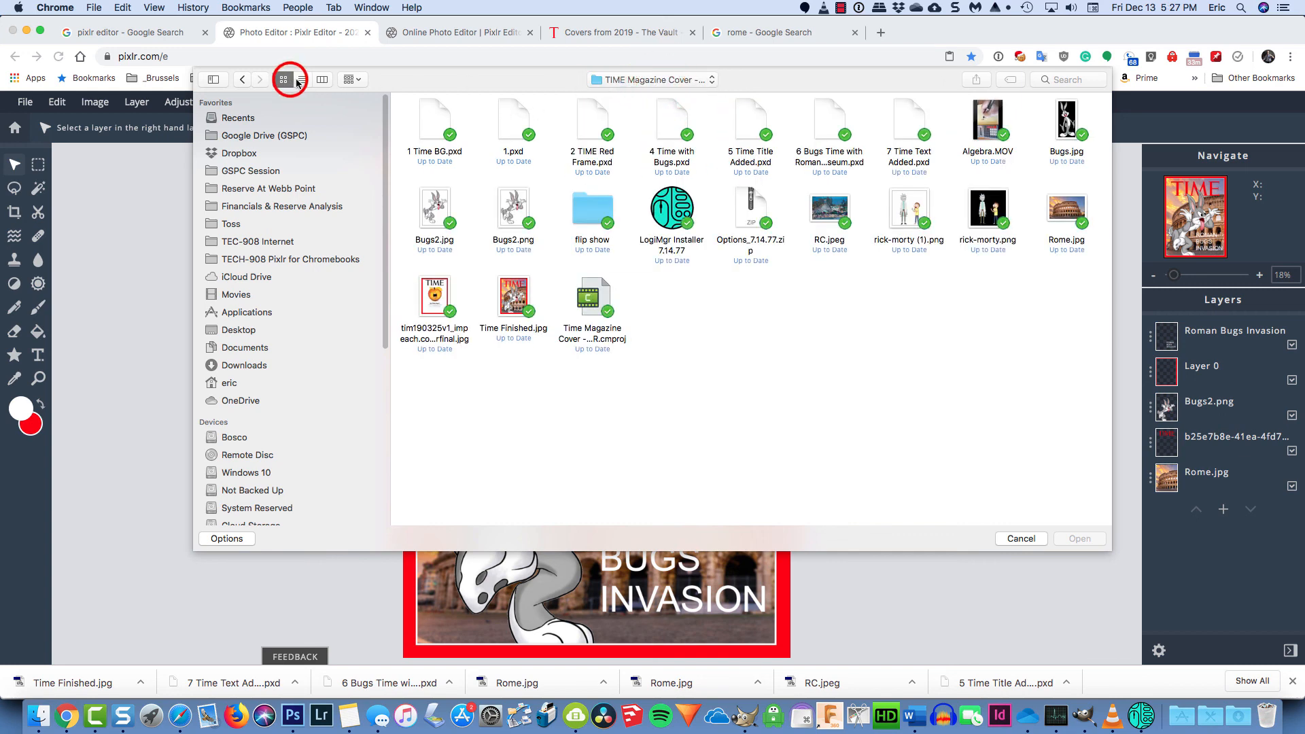
click(301, 81)
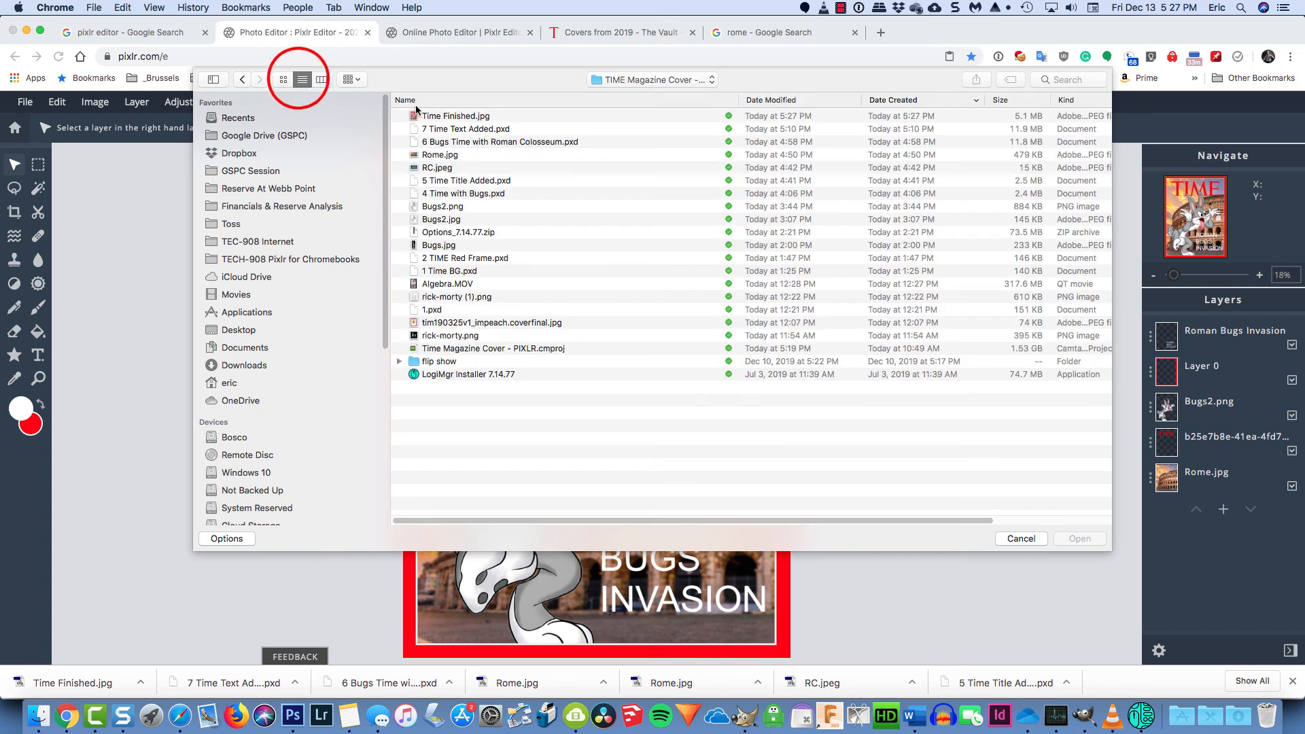
Step: Open Time Finished.jpg as a new document, pre-resized to Ultra HD (max 3840 px)
click(458, 117)
double_click(457, 117)
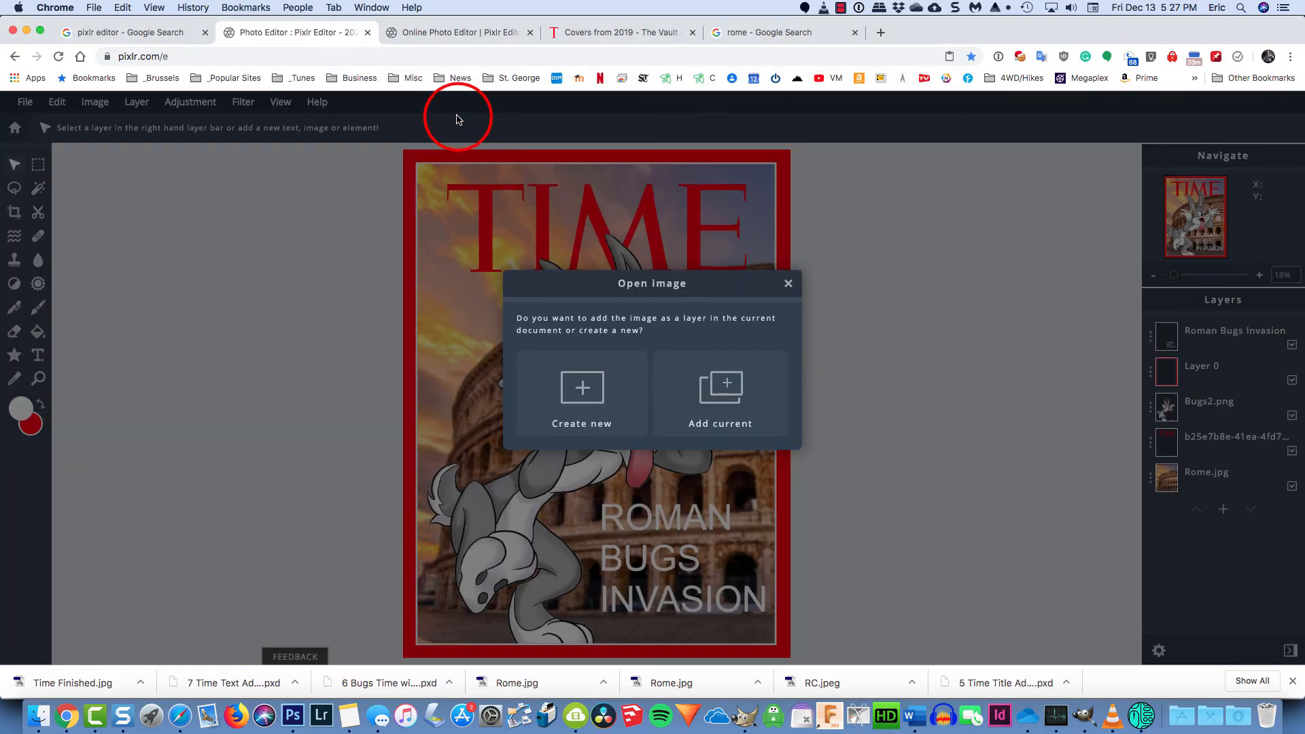
click(580, 388)
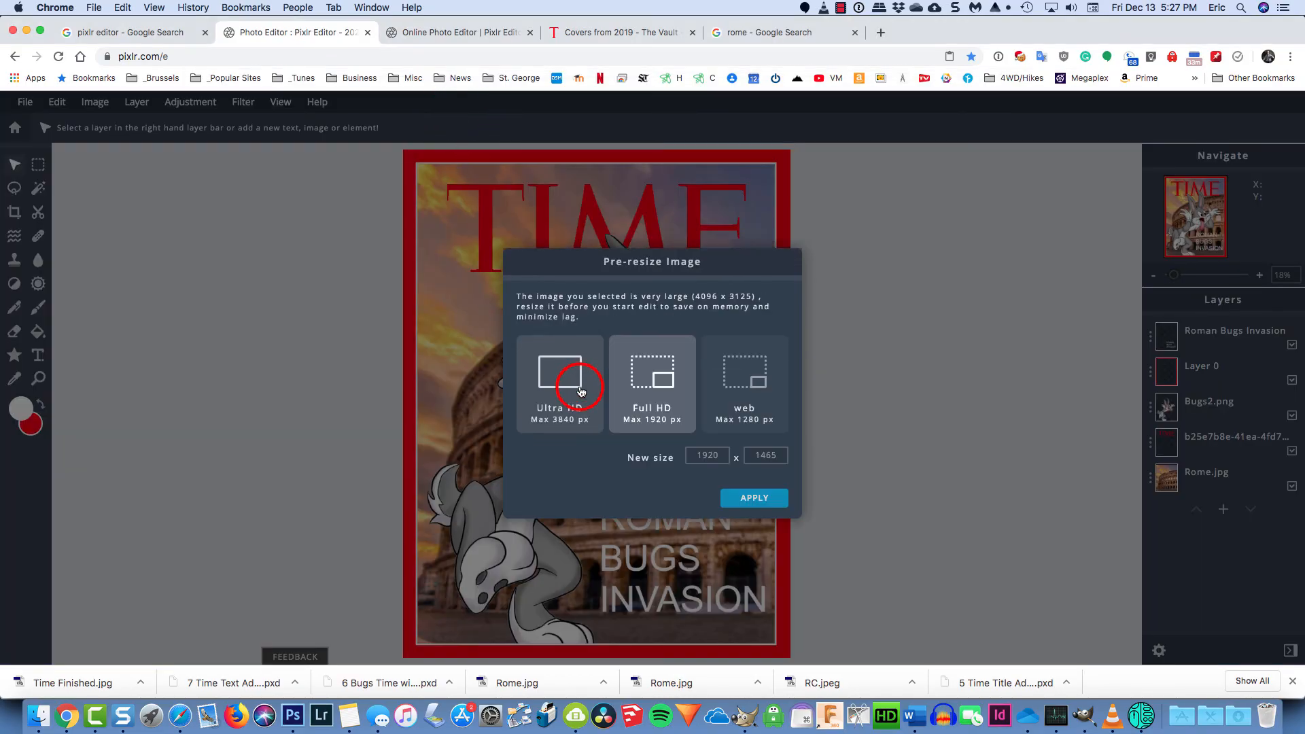
click(547, 362)
click(746, 500)
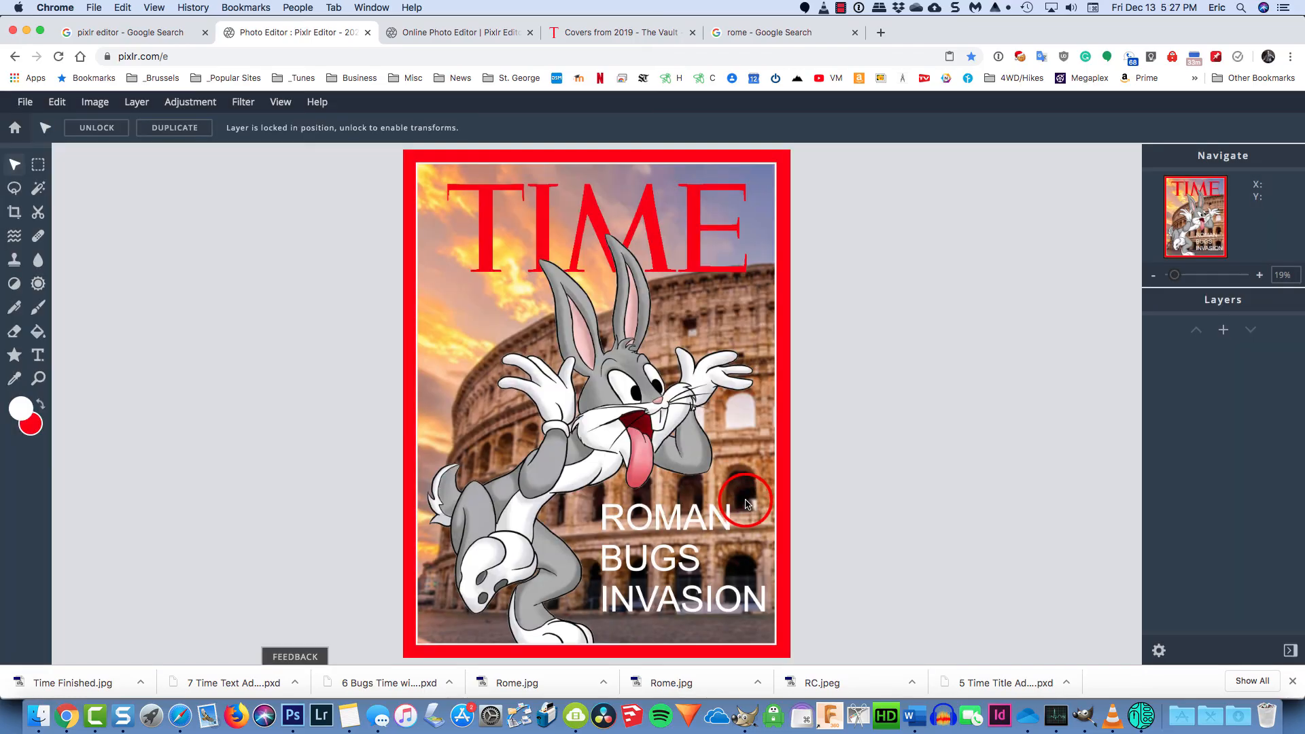